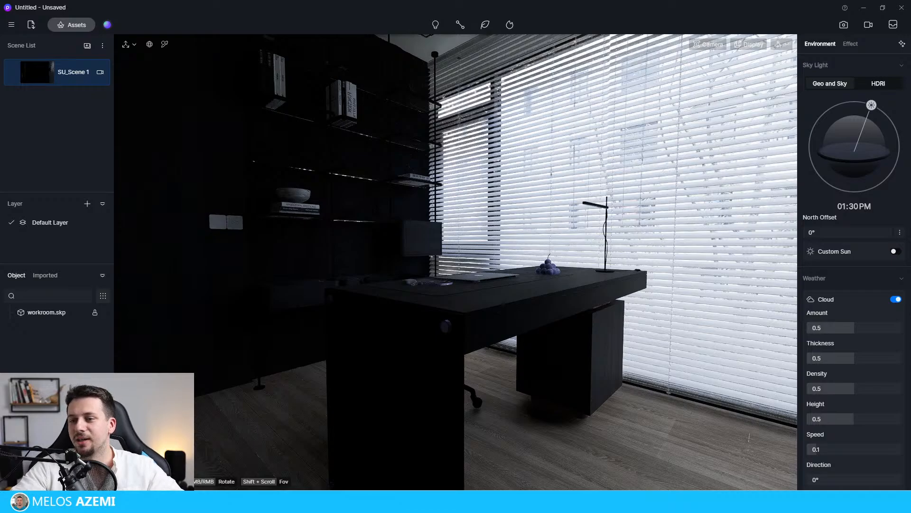
Set the viewport navigation mode to Fly.
{"action": "middle_click_drag", "start_coordinate": [497, 323], "coordinate": [591, 230]}
{"action": "middle_click_drag", "start_coordinate": [521, 297], "coordinate": [501, 291]}
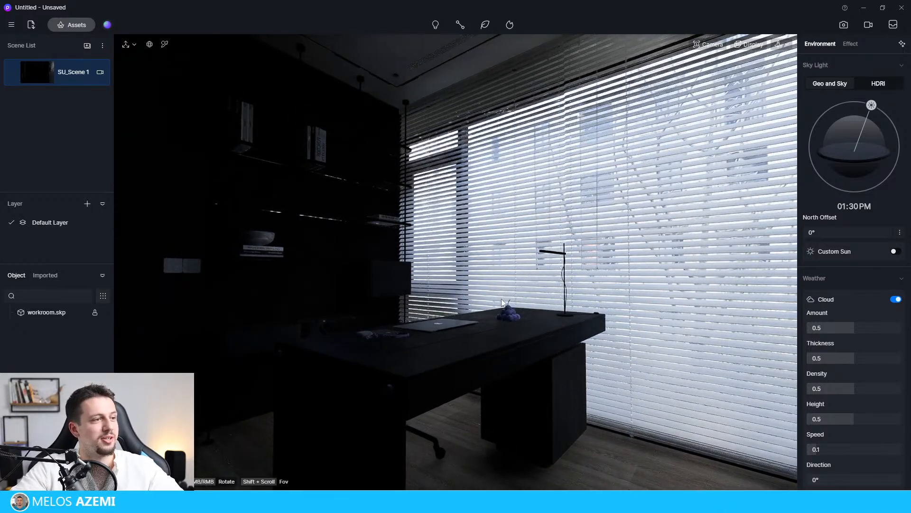
{"action": "left_click", "coordinate": [722, 45]}
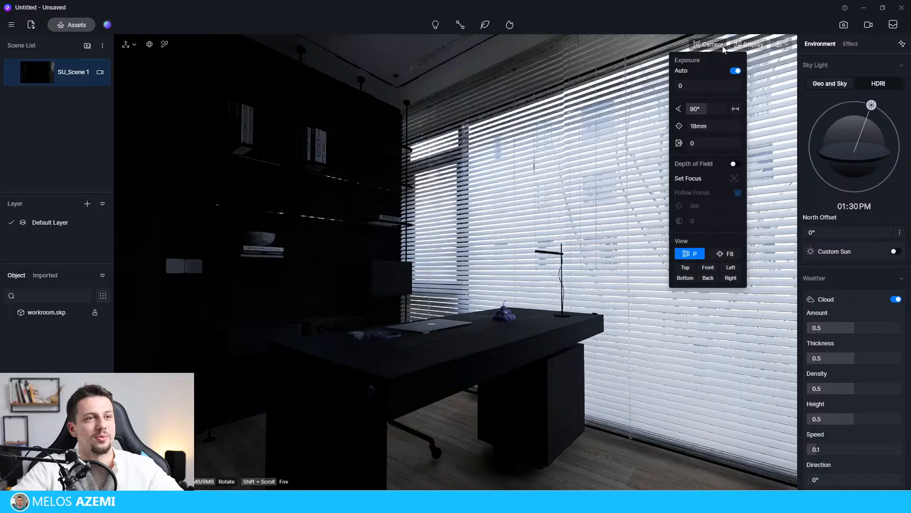
{"action": "left_click", "coordinate": [750, 45]}
{"action": "left_click", "coordinate": [780, 44]}
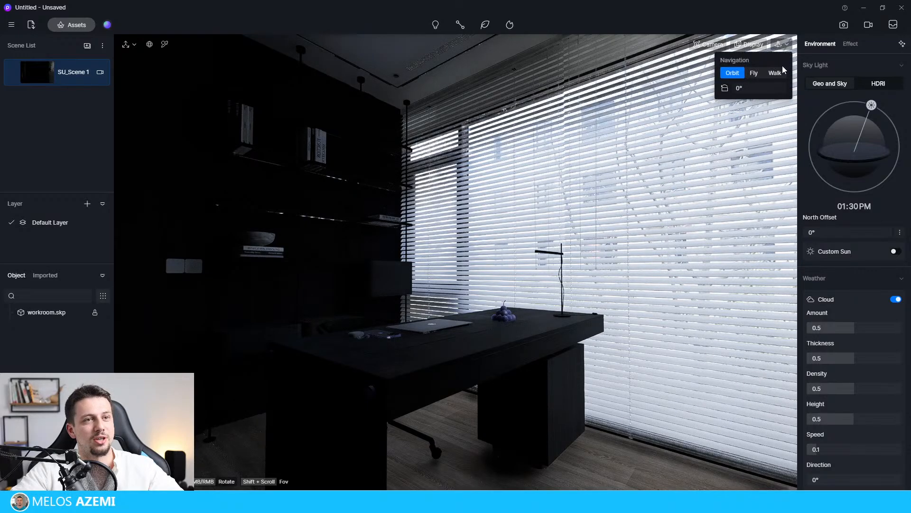
{"action": "left_click", "coordinate": [754, 73]}
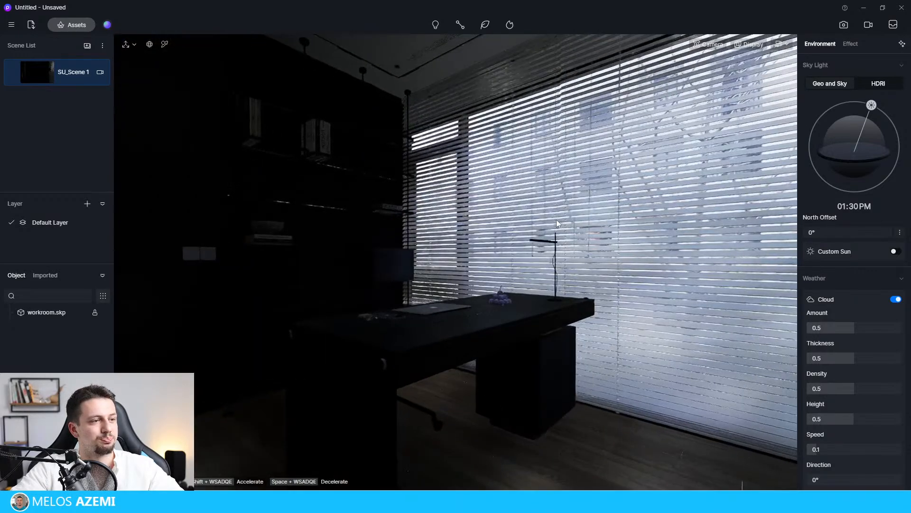
Fly back and forth through the workroom to examine the desk, shelving and window blinds.
{"action": "key", "text": "s"}
{"action": "key", "text": "w"}
{"action": "key", "text": "e"}
{"action": "key", "text": "s"}
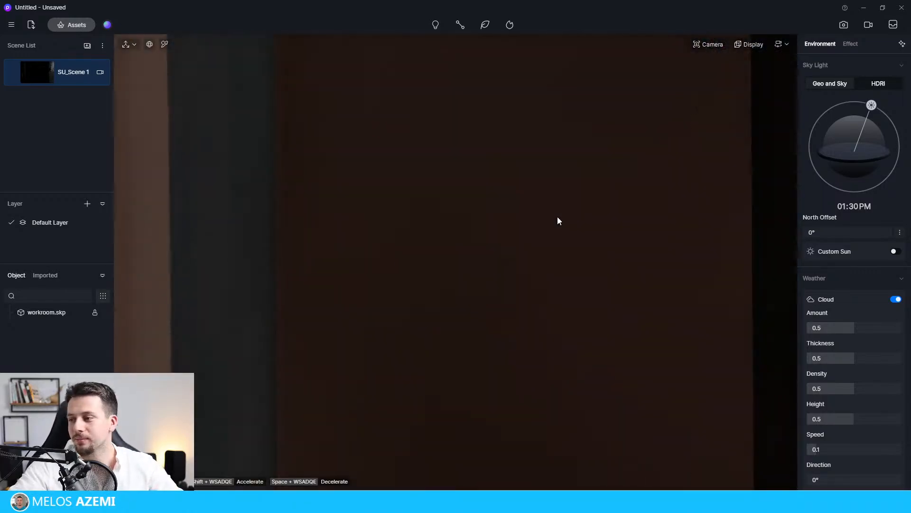
{"action": "key", "text": "s"}
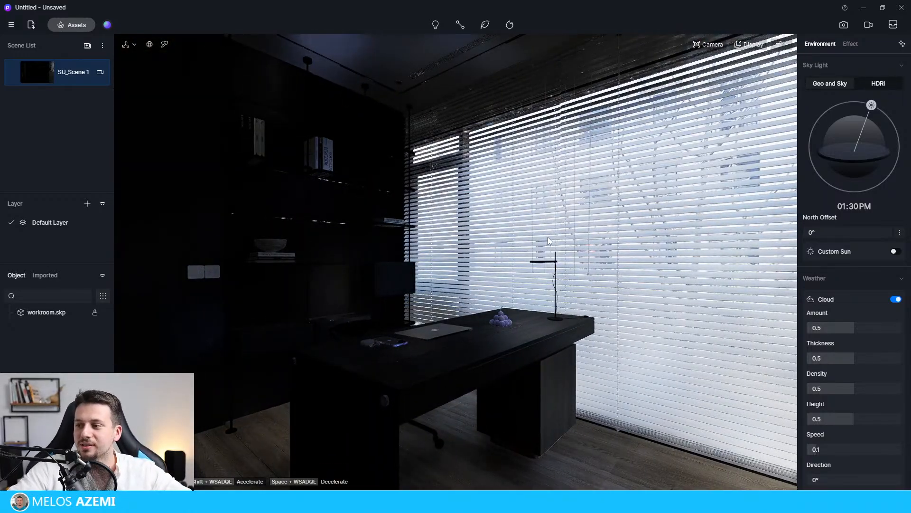
{"action": "key", "text": "s"}
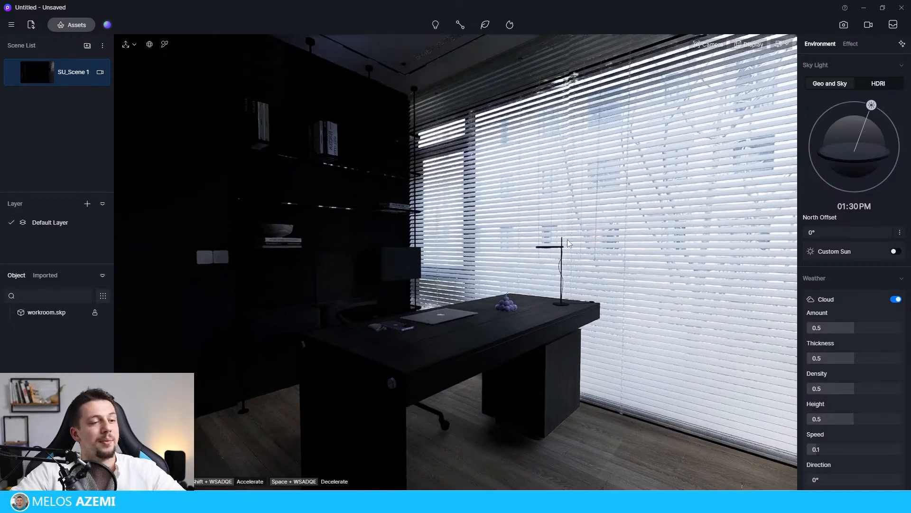
{"action": "key", "text": "w"}
{"action": "key", "text": "s"}
{"action": "key", "text": "s"}
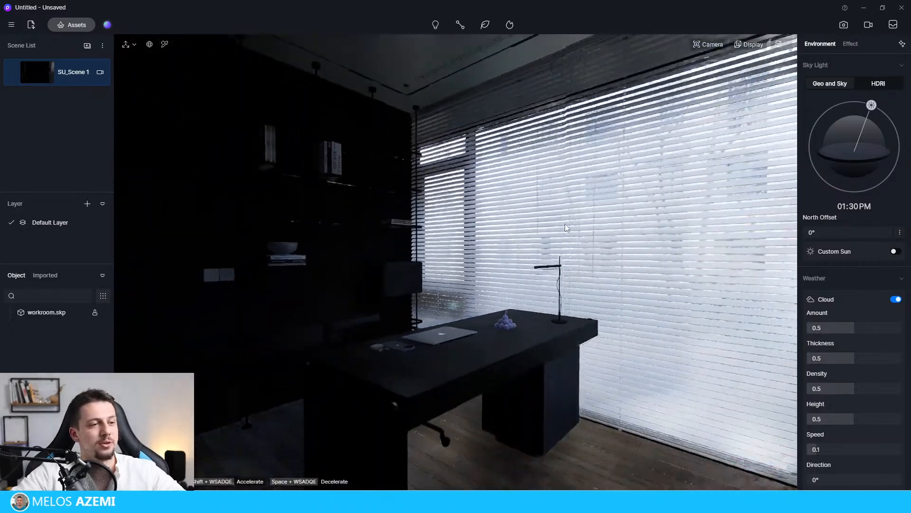
{"action": "scroll", "coordinate": [565, 223], "scroll_direction": "down", "scroll_amount": 4}
{"action": "scroll", "coordinate": [565, 224], "scroll_direction": "up", "scroll_amount": 4}
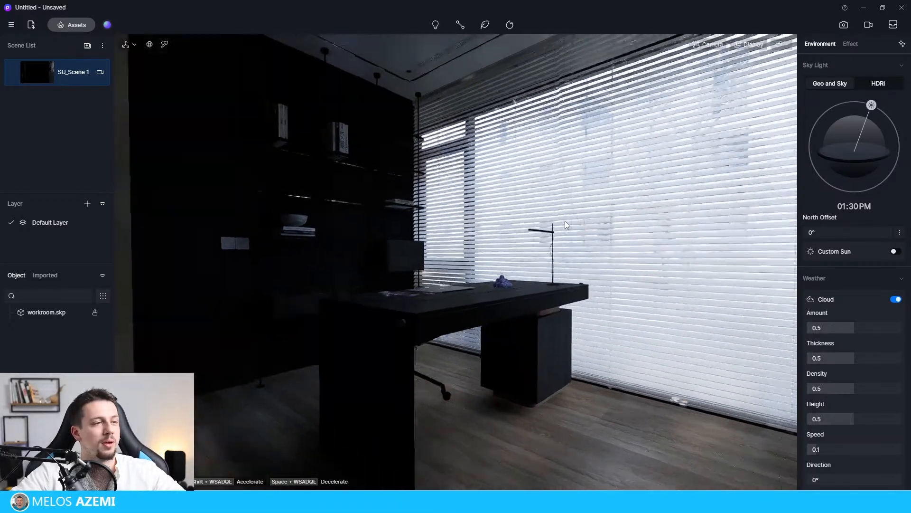
{"action": "scroll", "coordinate": [565, 224], "scroll_direction": "down", "scroll_amount": 3}
{"action": "scroll", "coordinate": [559, 299], "scroll_direction": "up", "scroll_amount": 3}
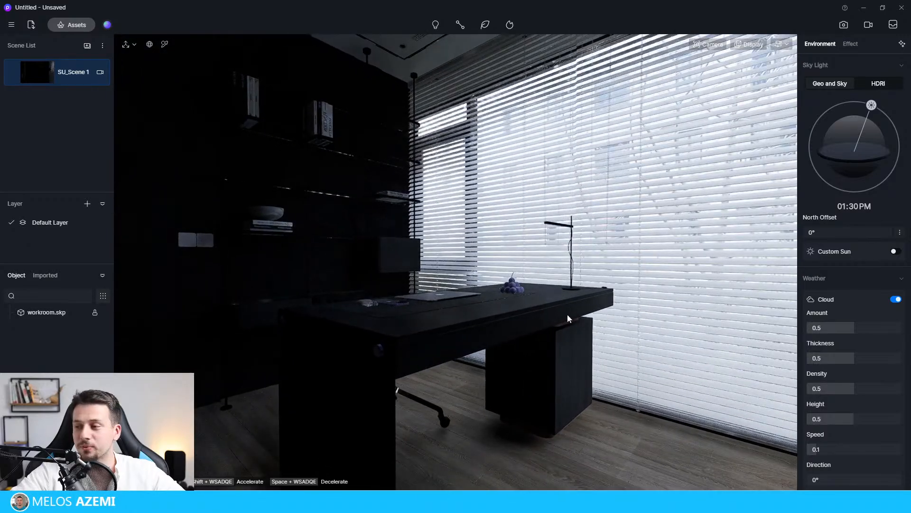
Look around the rest of the workroom, including the map artwork and wooden door, and return to the desk and window.
{"action": "right_click_drag", "start_coordinate": [519, 287], "coordinate": [1, 309]}
{"action": "scroll", "coordinate": [542, 274], "scroll_direction": "down", "scroll_amount": 3}
{"action": "scroll", "coordinate": [542, 274], "scroll_direction": "up", "scroll_amount": 3}
{"action": "key", "text": "s"}
{"action": "key", "text": "d"}
{"action": "key", "text": "e"}
{"action": "key", "text": "w"}
{"action": "key", "text": "s"}
{"action": "key", "text": "d"}
{"action": "right_click_drag", "start_coordinate": [352, 265], "coordinate": [0, 204]}
{"action": "right_click_drag", "start_coordinate": [397, 240], "coordinate": [47, 223]}
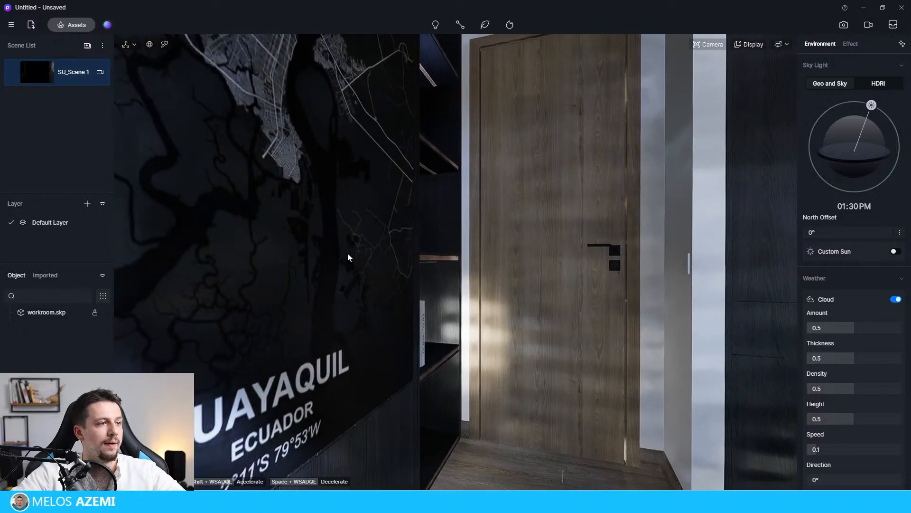
{"action": "right_click_drag", "start_coordinate": [348, 252], "coordinate": [846, 184]}
{"action": "key", "text": "s"}
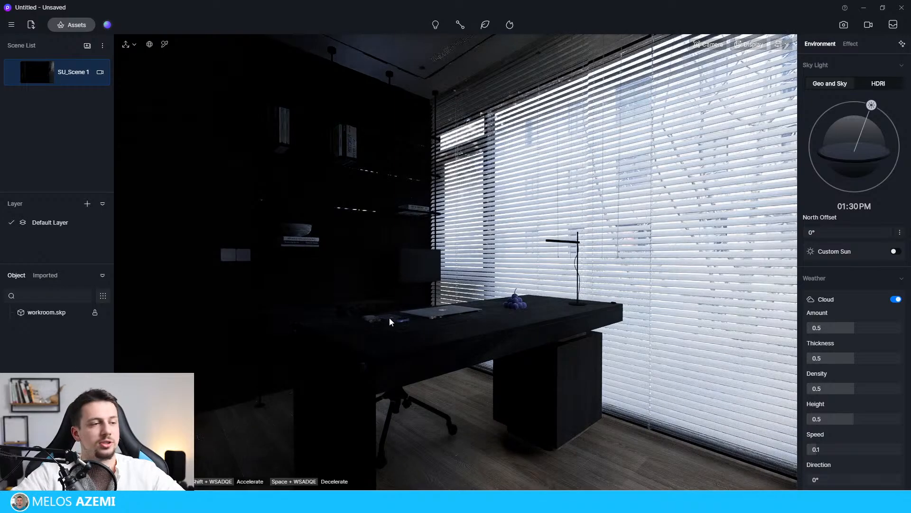
{"action": "right_click_drag", "start_coordinate": [402, 319], "coordinate": [418, 317]}
{"action": "scroll", "coordinate": [418, 317], "scroll_direction": "down", "scroll_amount": 2}
{"action": "scroll", "coordinate": [420, 318], "scroll_direction": "up", "scroll_amount": 3}
{"action": "scroll", "coordinate": [420, 318], "scroll_direction": "down", "scroll_amount": 3}
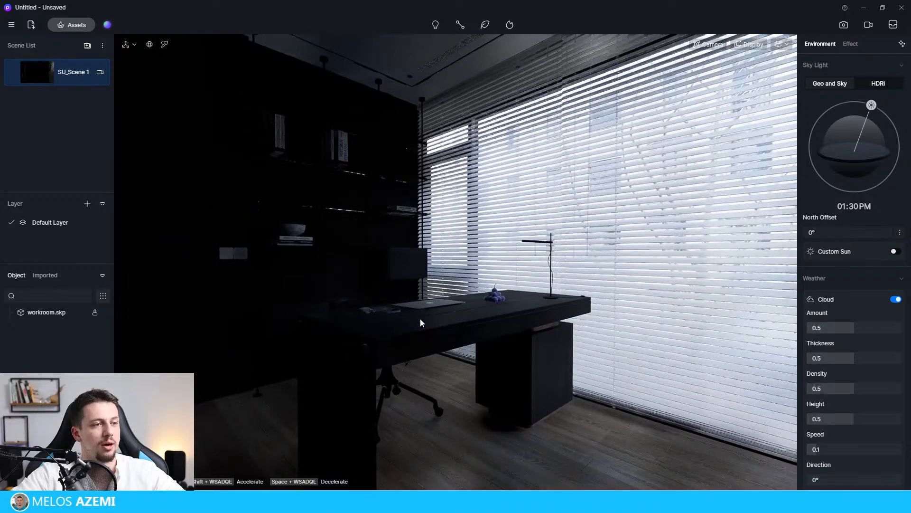
{"action": "scroll", "coordinate": [421, 318], "scroll_direction": "up", "scroll_amount": 2}
{"action": "scroll", "coordinate": [420, 318], "scroll_direction": "down", "scroll_amount": 2}
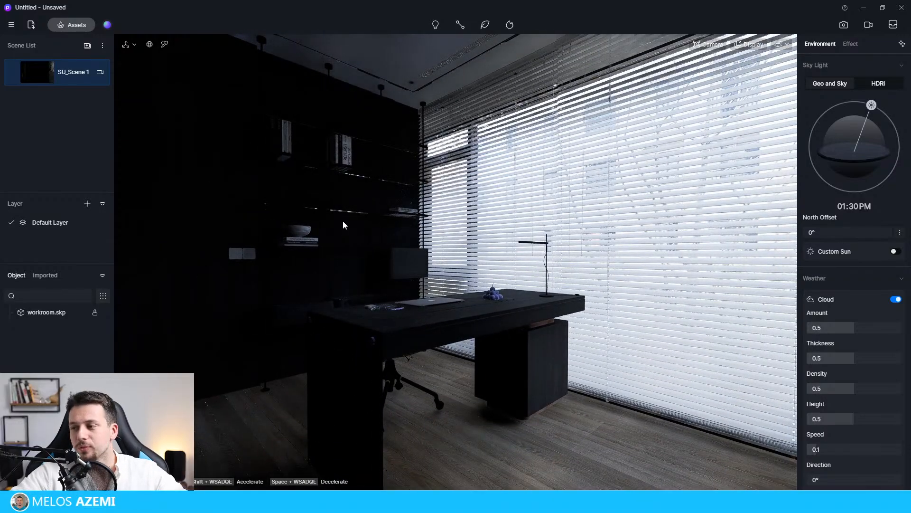
Open the SU_Scene 1 camera for editing and reframe its view on the desk, shelving and blinds.
{"action": "left_click", "coordinate": [99, 73]}
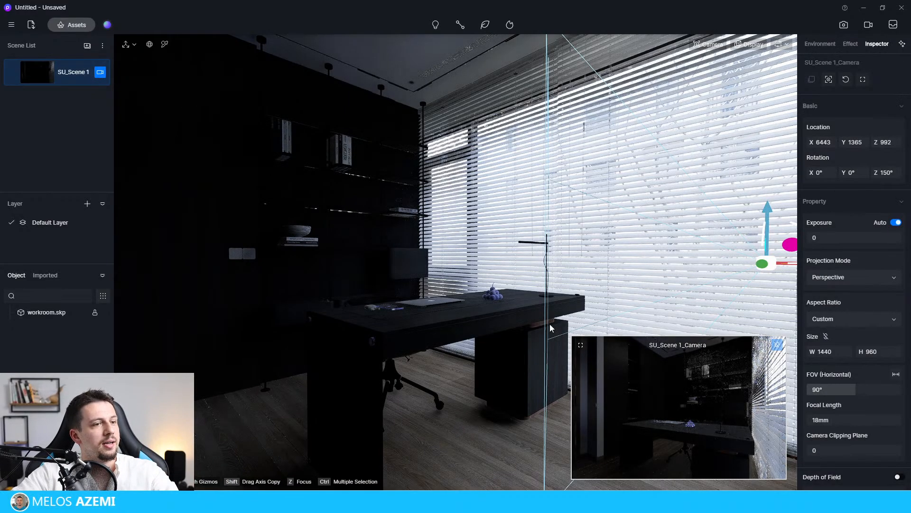
{"action": "left_click", "coordinate": [103, 73]}
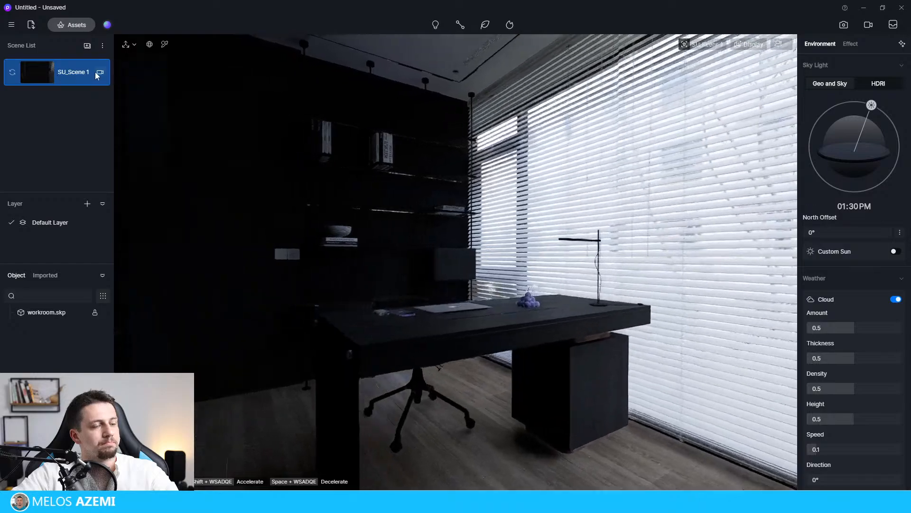
{"action": "left_click", "coordinate": [100, 71]}
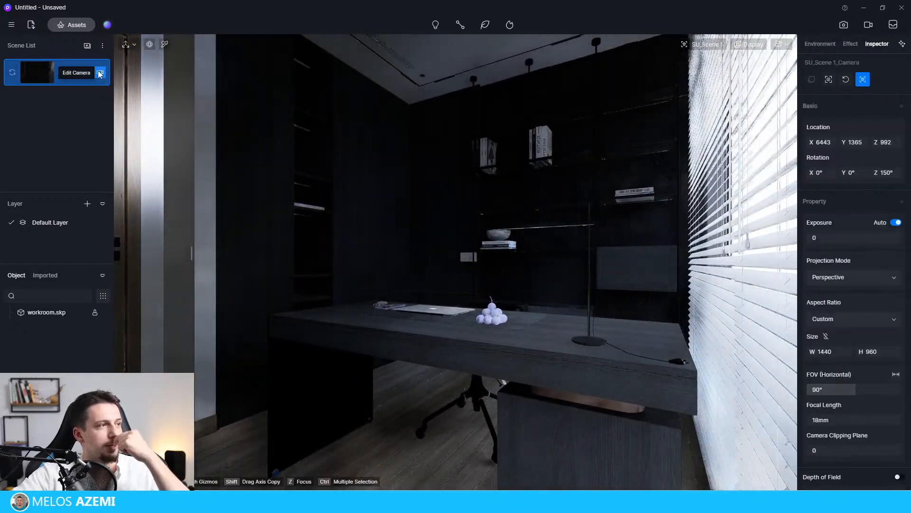
{"action": "middle_click_drag", "start_coordinate": [491, 294], "coordinate": [760, 291]}
{"action": "key", "text": "s"}
{"action": "right_click_drag", "start_coordinate": [455, 266], "coordinate": [511, 260]}
{"action": "scroll", "coordinate": [456, 262], "scroll_direction": "down", "scroll_amount": 6}
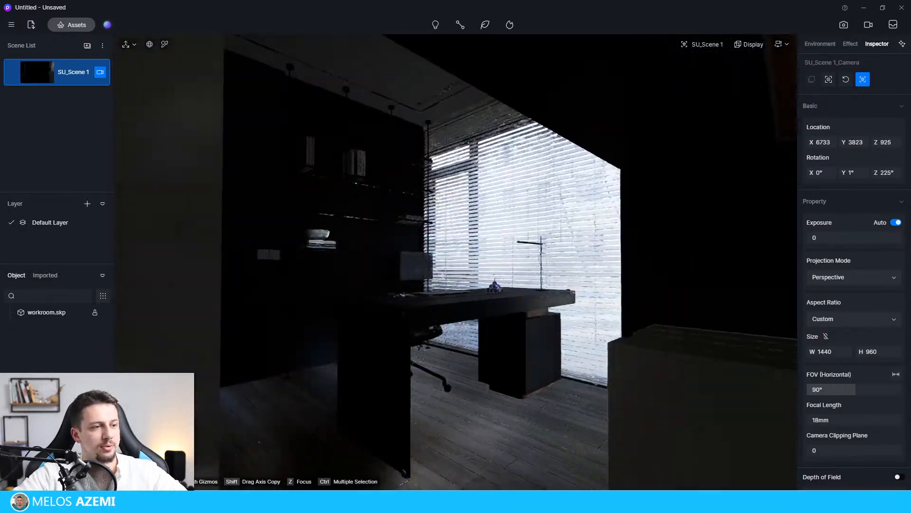
{"action": "scroll", "coordinate": [456, 262], "scroll_direction": "up", "scroll_amount": 6}
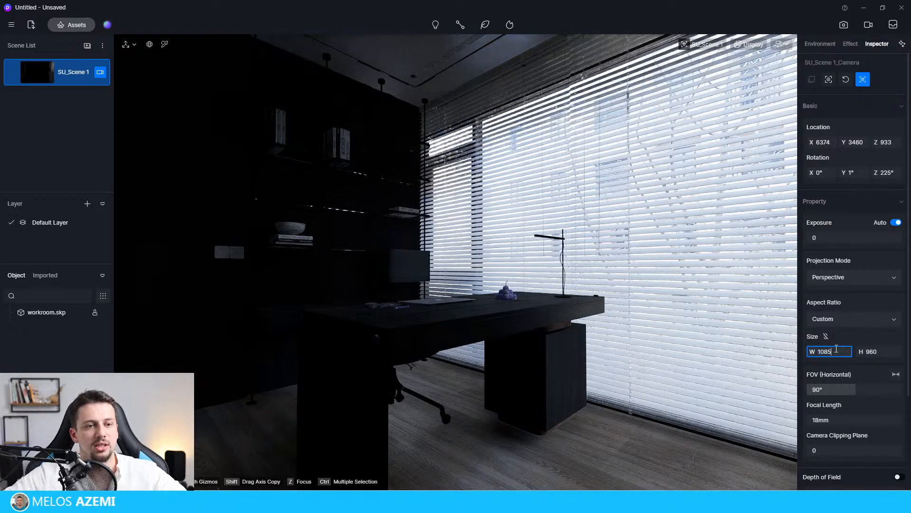
Set the scene camera's custom size to 1080 wide by 1350 high.
{"action": "left_click", "coordinate": [836, 352]}
{"action": "type", "text": "1080"}
{"action": "key", "text": "Tab"}
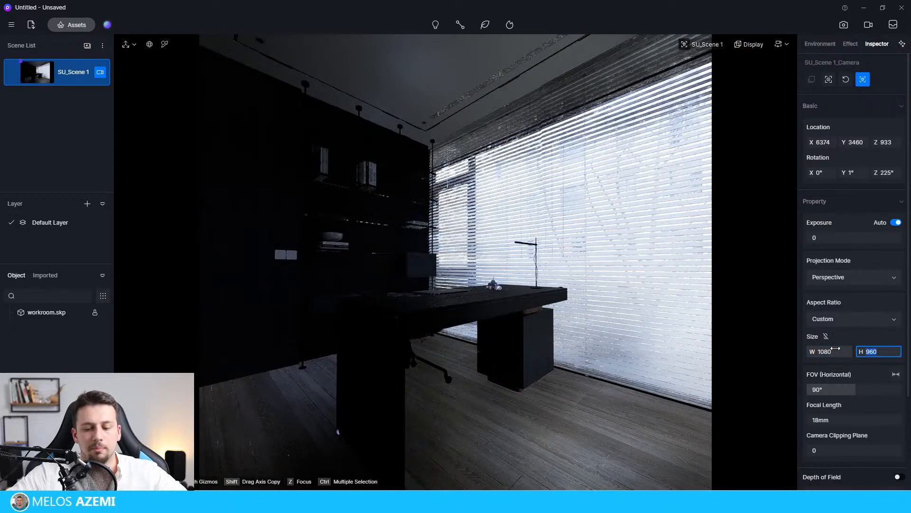
{"action": "type", "text": "1350"}
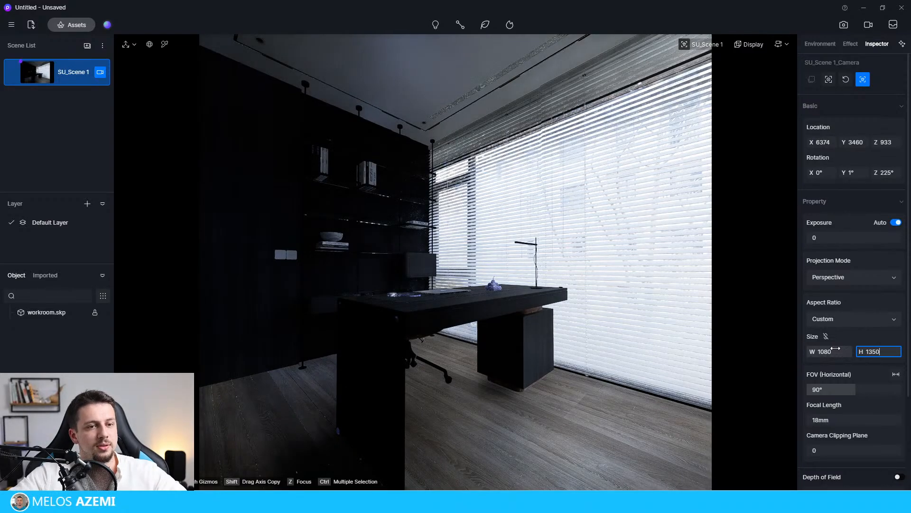
Switch the camera's projection to Two-point Perspective and set its horizontal field of view to about 50.9°.
{"action": "left_click", "coordinate": [881, 279]}
{"action": "left_click", "coordinate": [870, 306]}
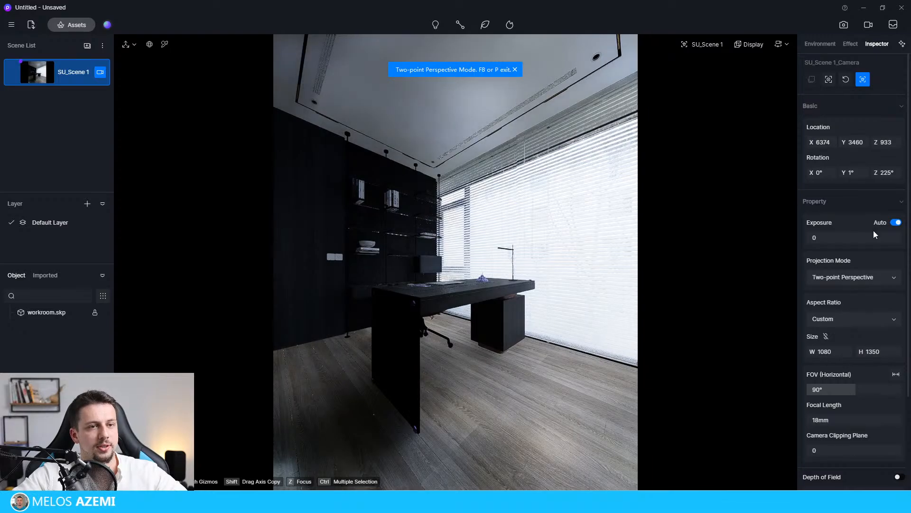
{"action": "left_click_drag", "start_coordinate": [856, 389], "coordinate": [834, 390]}
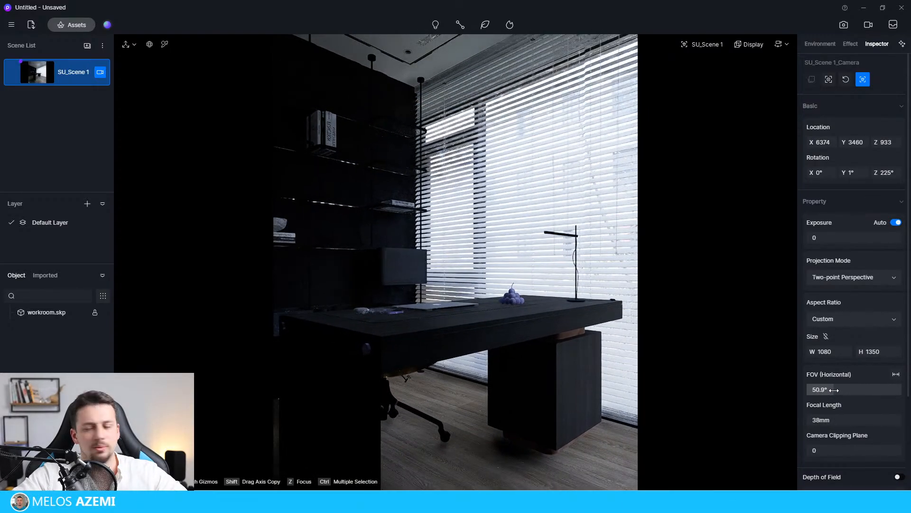
Reposition the camera to frame the desk, shelves and blinds in the portrait format, and update SU_Scene 1 with this view.
{"action": "right_click_drag", "start_coordinate": [434, 303], "coordinate": [440, 284]}
{"action": "scroll", "coordinate": [426, 306], "scroll_direction": "down", "scroll_amount": 3}
{"action": "key", "text": "s"}
{"action": "key", "text": "a"}
{"action": "key", "text": "w"}
{"action": "key", "text": "d"}
{"action": "key", "text": "s"}
{"action": "key", "text": "a"}
{"action": "key", "text": "s"}
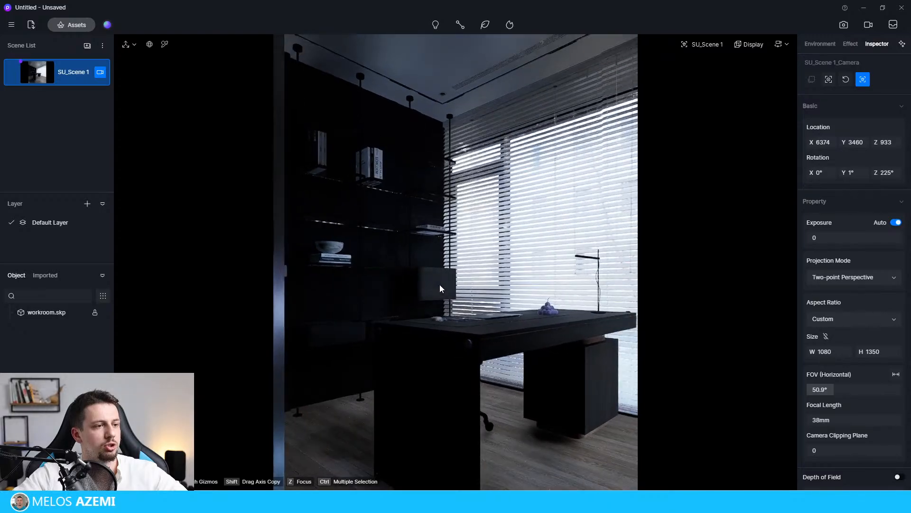
{"action": "key", "text": "d"}
{"action": "key", "text": "a"}
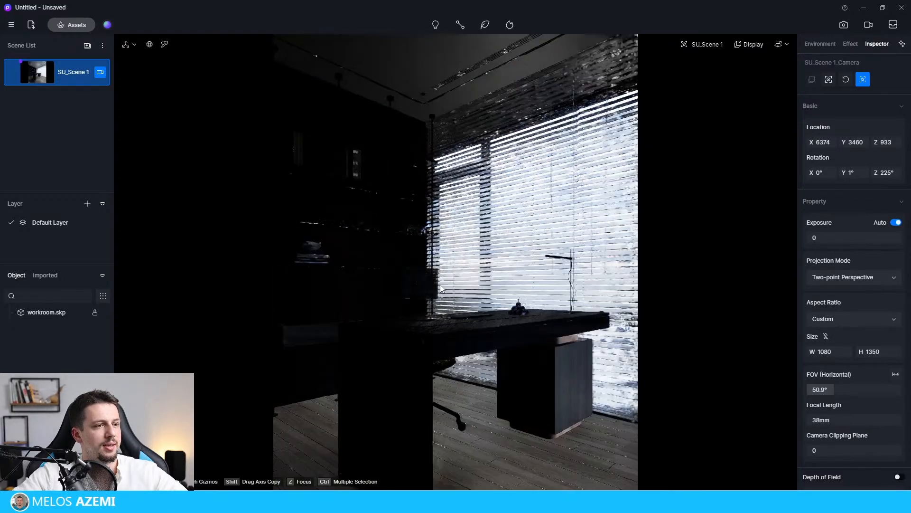
{"action": "key", "text": "w"}
{"action": "key", "text": "d"}
{"action": "key", "text": "s"}
{"action": "key", "text": "a"}
{"action": "key", "text": "d"}
{"action": "key", "text": "s"}
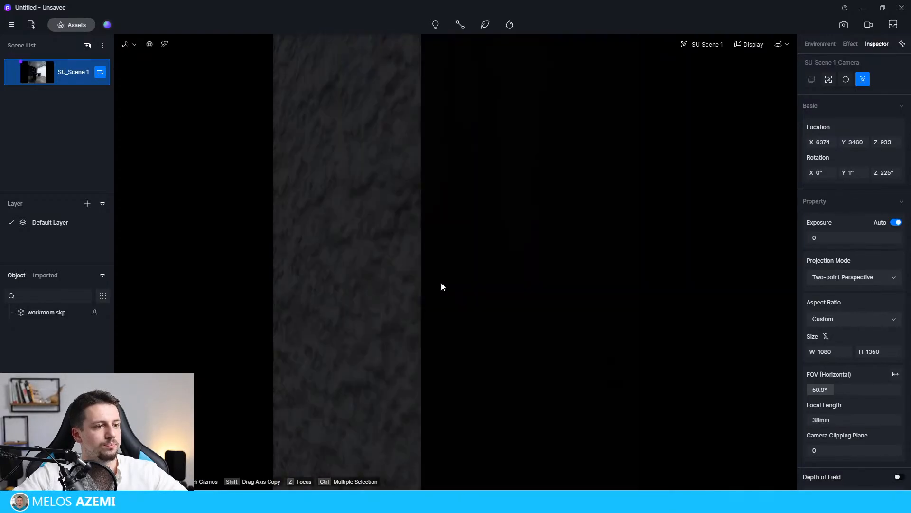
{"action": "key", "text": "w"}
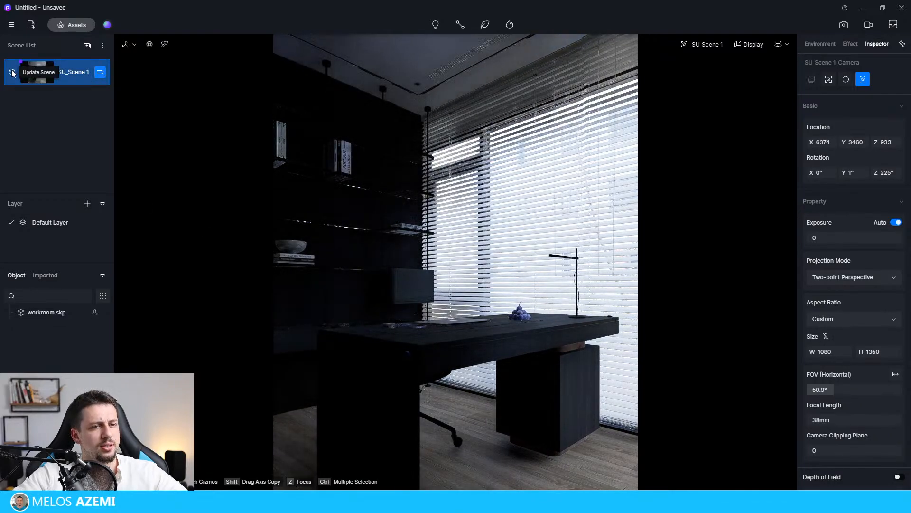
{"action": "left_click", "coordinate": [15, 84]}
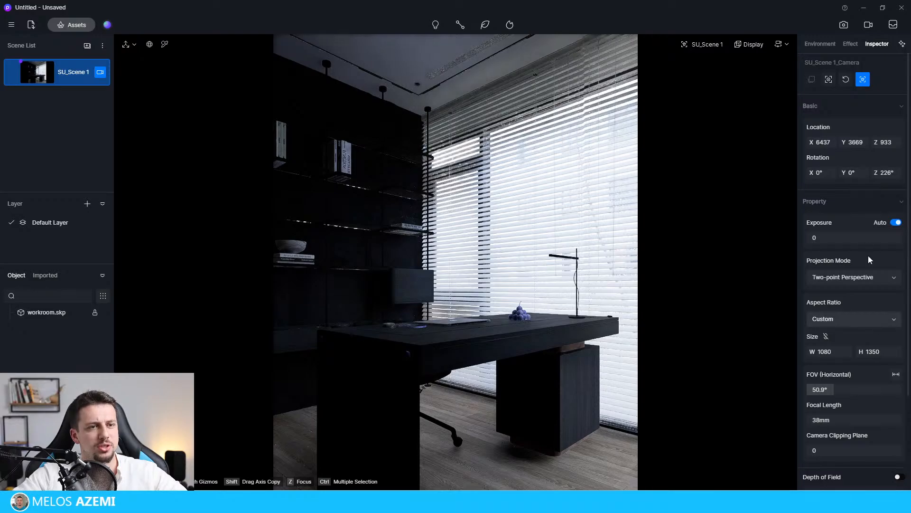
Turn off automatic exposure for the SU_Scene 1 camera.
{"action": "left_click", "coordinate": [895, 222]}
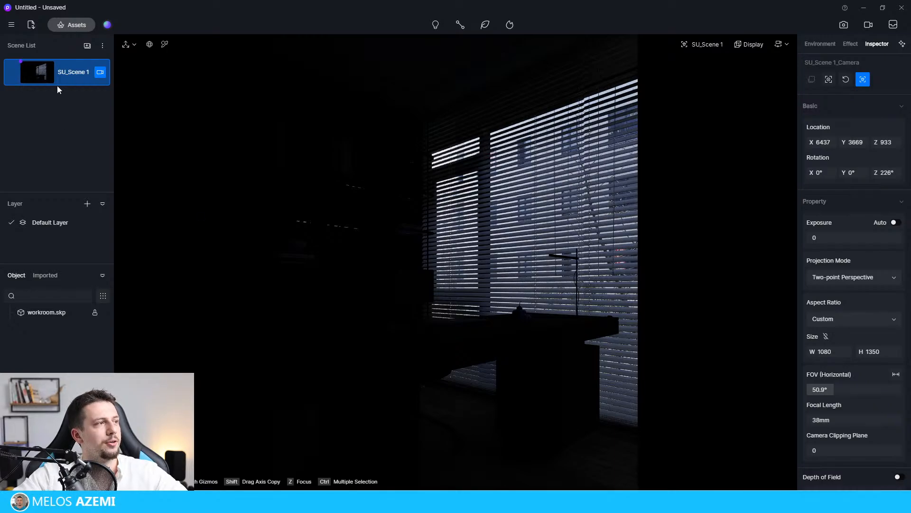
{"action": "left_click", "coordinate": [498, 325]}
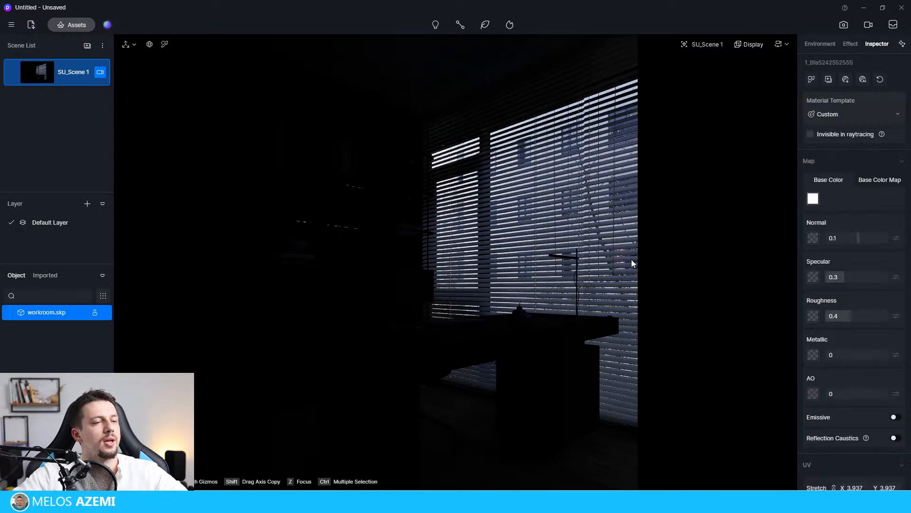
Place a rect light on the ground outside the building, at the wall corner beside the large window.
{"action": "right_click_drag", "start_coordinate": [569, 224], "coordinate": [142, 282]}
{"action": "right_click_drag", "start_coordinate": [493, 285], "coordinate": [461, 285]}
{"action": "key", "text": "w"}
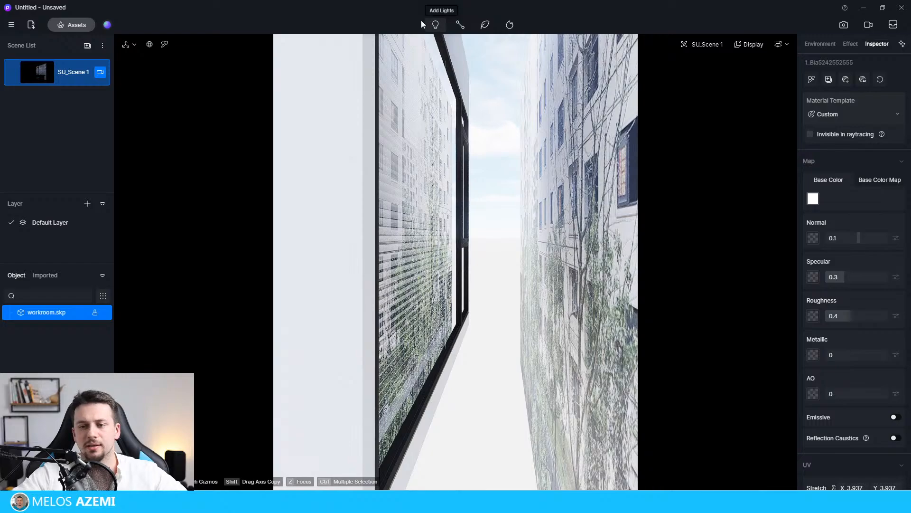
{"action": "left_click", "coordinate": [435, 24]}
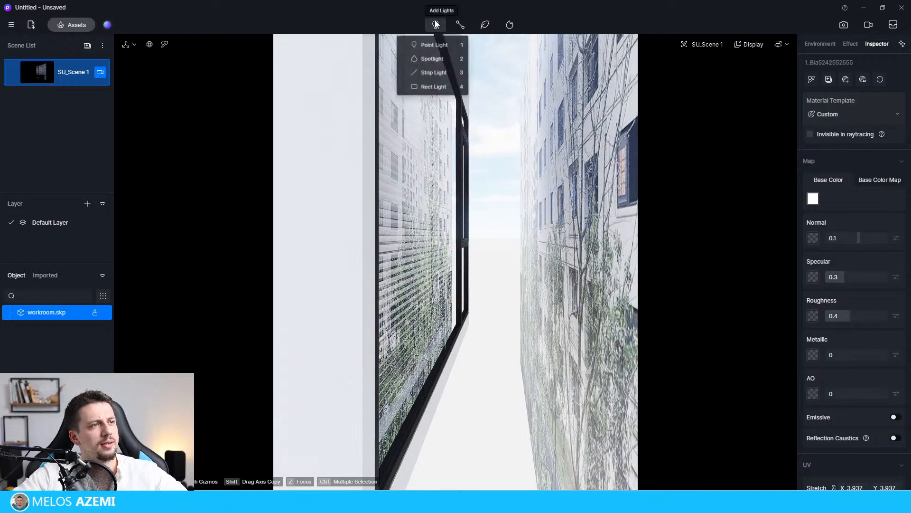
{"action": "left_click", "coordinate": [437, 91]}
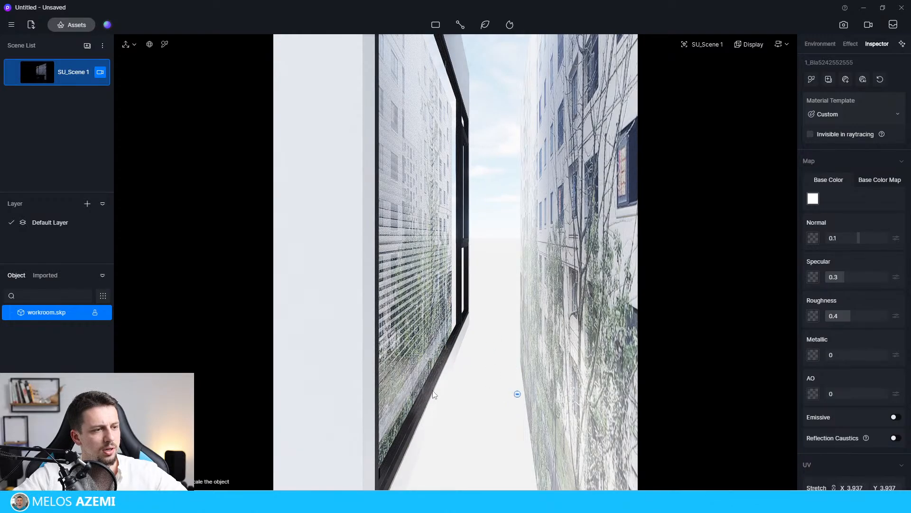
{"action": "key", "text": "w"}
{"action": "key", "text": "s"}
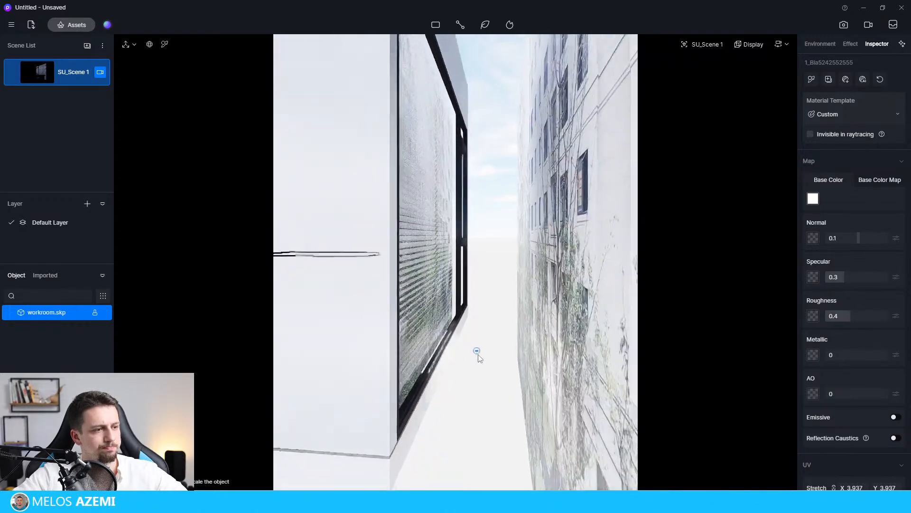
{"action": "left_click", "coordinate": [408, 448]}
{"action": "key", "text": "s"}
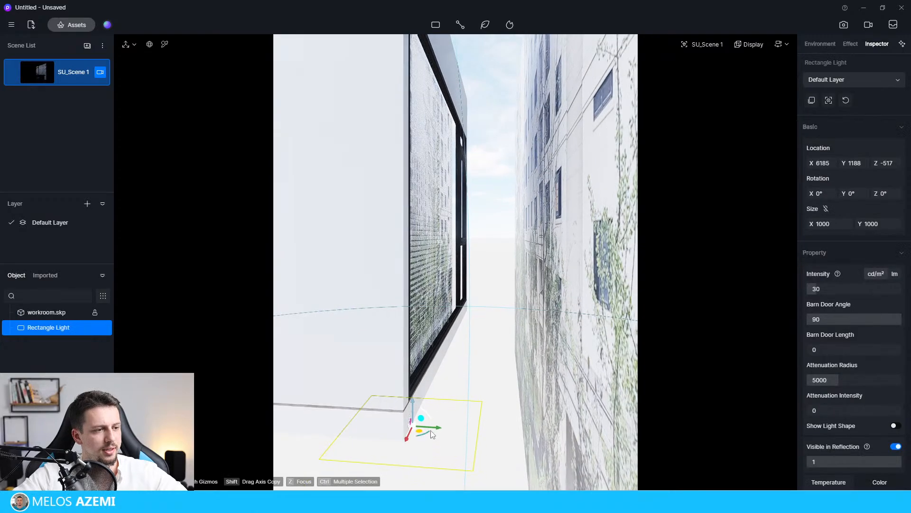
Rotate the rectangle light 90° about X and raise it upright in front of the large window.
{"action": "left_click_drag", "start_coordinate": [432, 430], "coordinate": [439, 278]}
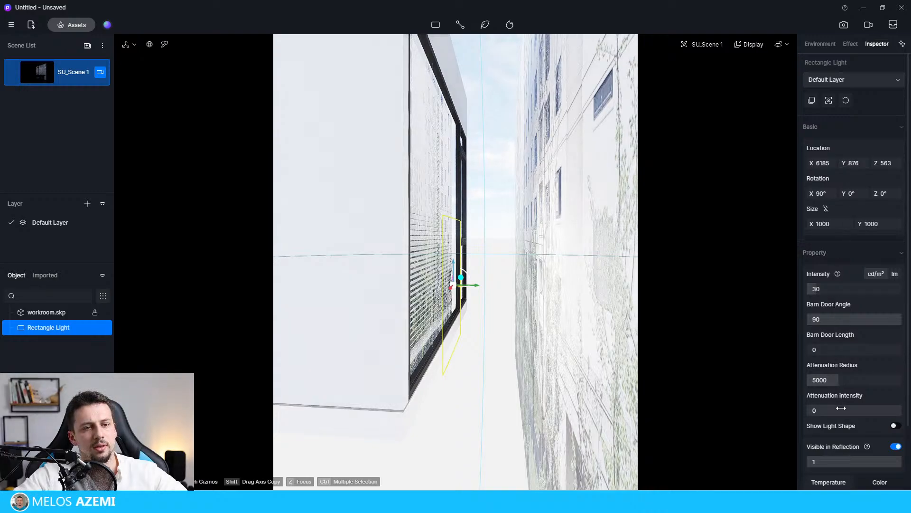
Set the rectangle light's attenuation radius to 6750 and enlarge it proportionally to 2935 × 2935.
{"action": "left_click_drag", "start_coordinate": [844, 381], "coordinate": [863, 381]}
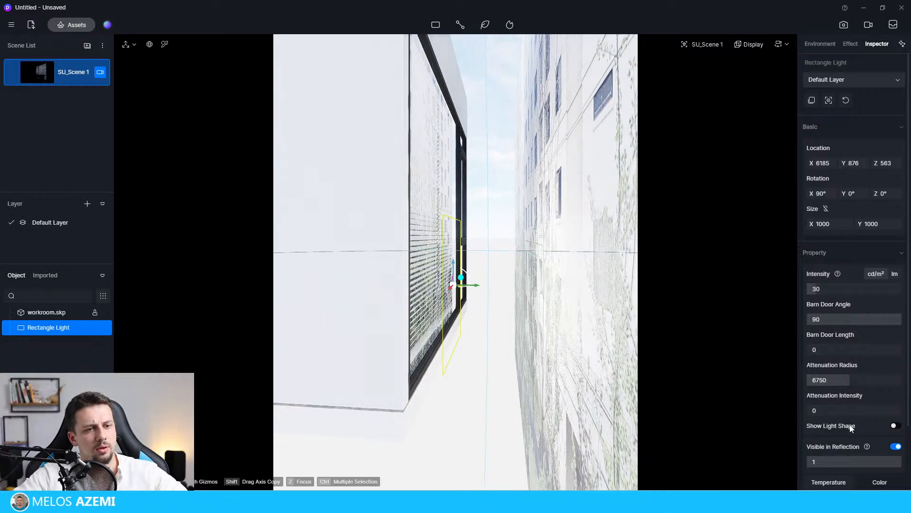
{"action": "scroll", "coordinate": [850, 425], "scroll_direction": "down", "scroll_amount": 1}
{"action": "scroll", "coordinate": [836, 237], "scroll_direction": "up", "scroll_amount": 2}
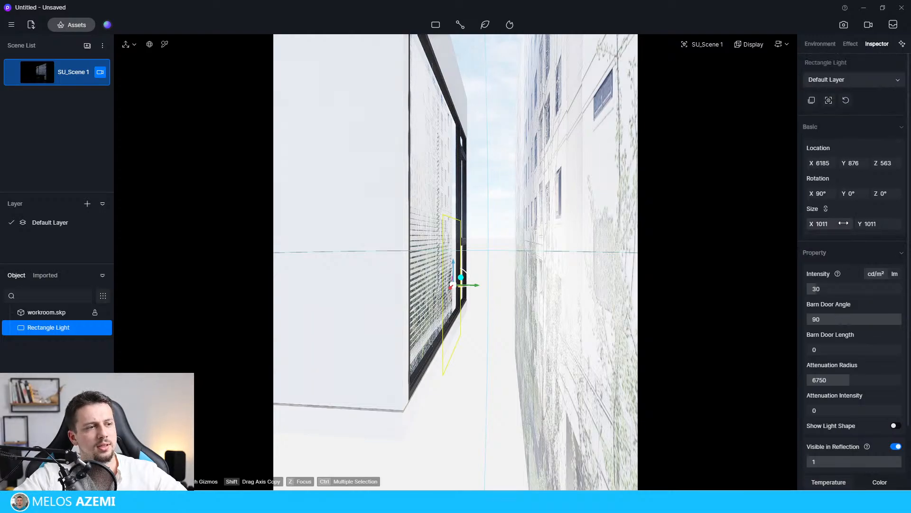
{"action": "left_click_drag", "start_coordinate": [843, 223], "coordinate": [871, 224]}
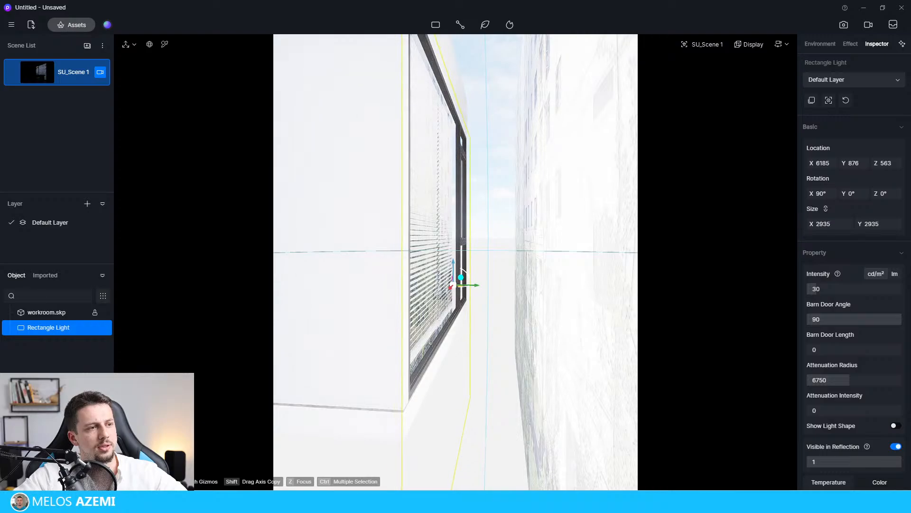
Return to the SU_Scene 1 view and raise the rectangle light's intensity to 300 cd/m².
{"action": "left_click", "coordinate": [38, 73]}
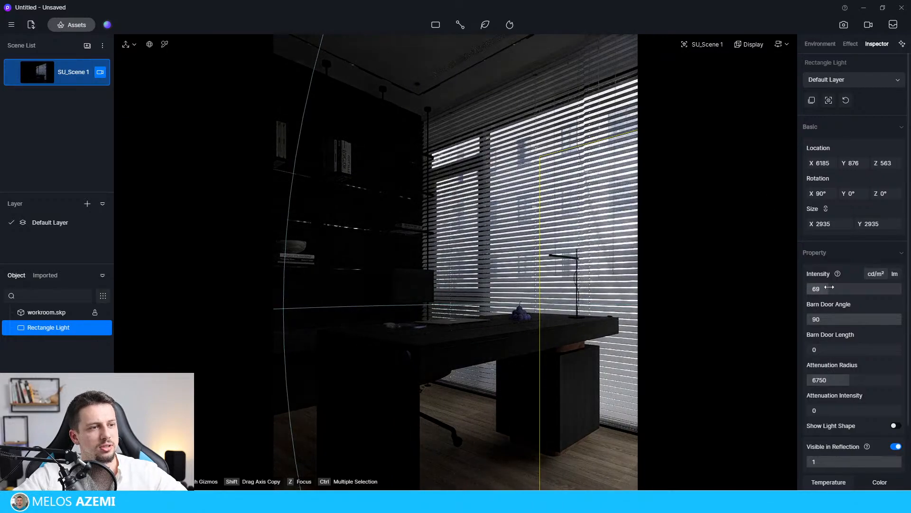
{"action": "left_click_drag", "start_coordinate": [845, 286], "coordinate": [907, 293]}
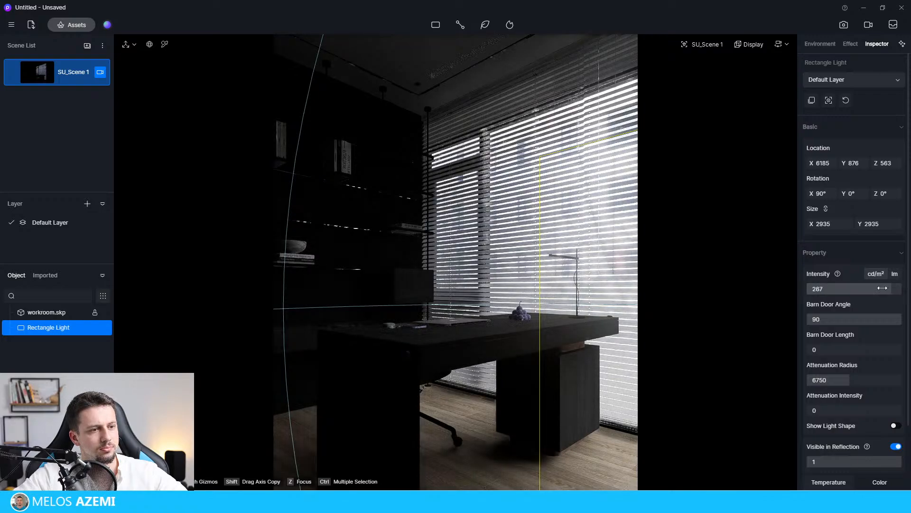
{"action": "left_click", "coordinate": [896, 274]}
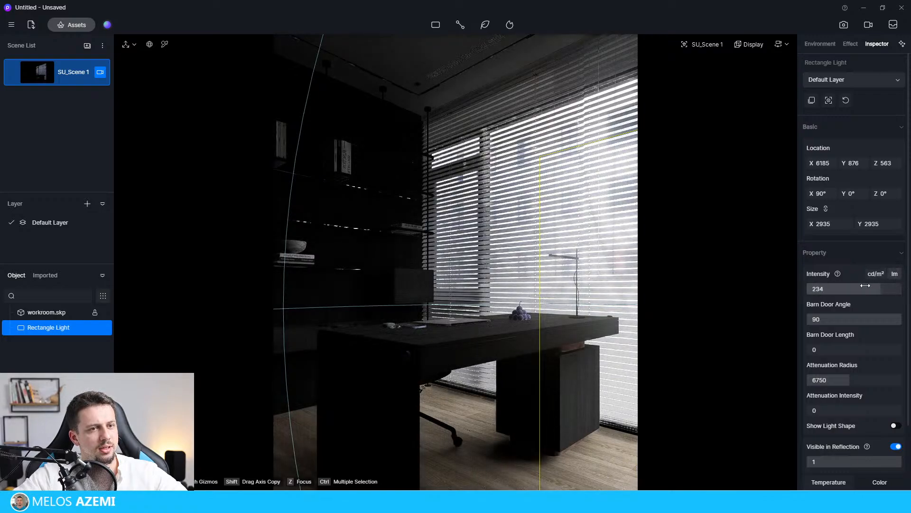
{"action": "left_click_drag", "start_coordinate": [865, 285], "coordinate": [893, 285]}
{"action": "left_click", "coordinate": [876, 274]}
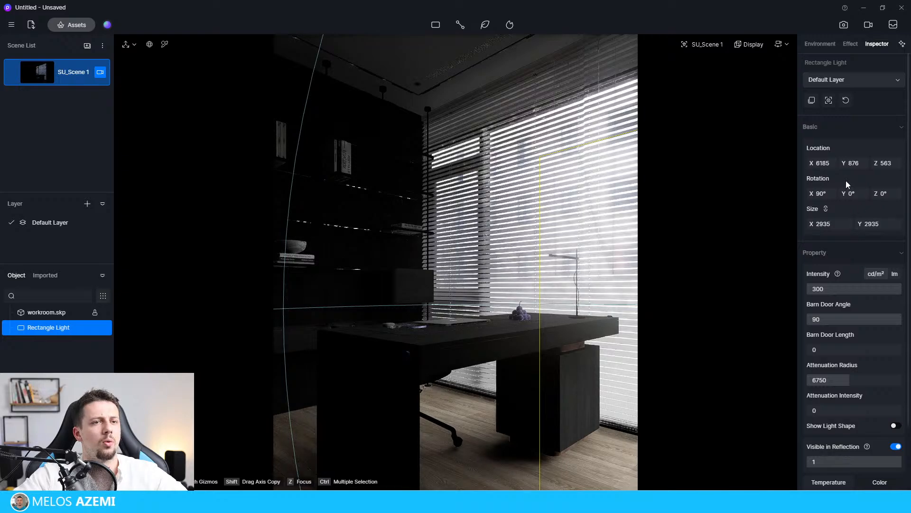
Set the rectangle light's attenuation radius to 15000, attenuation intensity to 1 and barn door length to 15.
{"action": "left_click", "coordinate": [850, 44]}
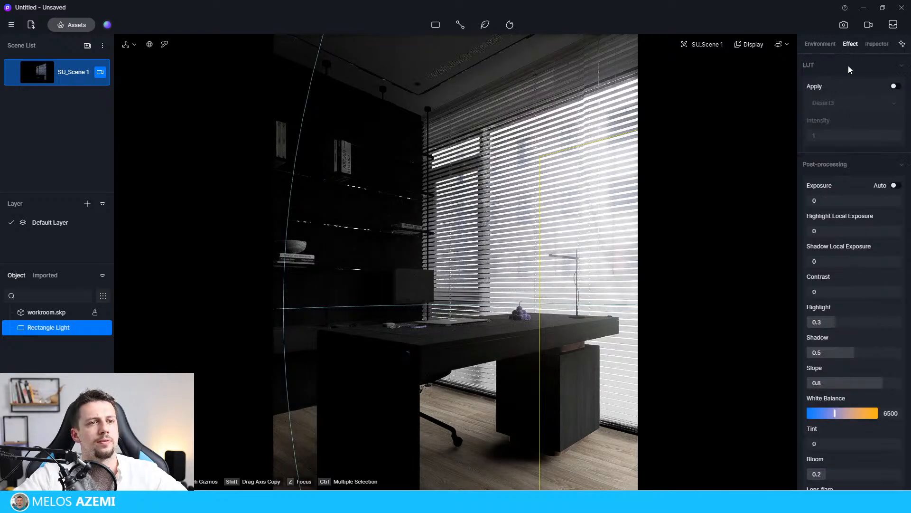
{"action": "left_click", "coordinate": [820, 43]}
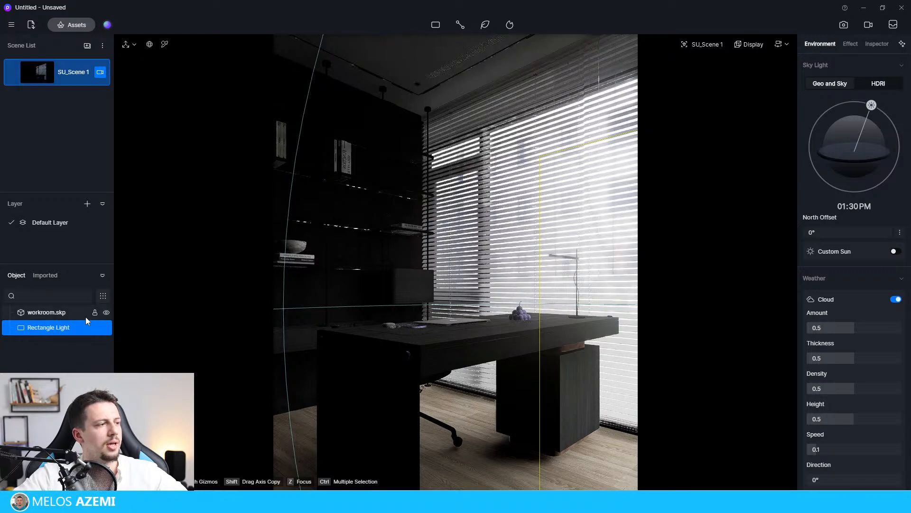
{"action": "left_click", "coordinate": [53, 331]}
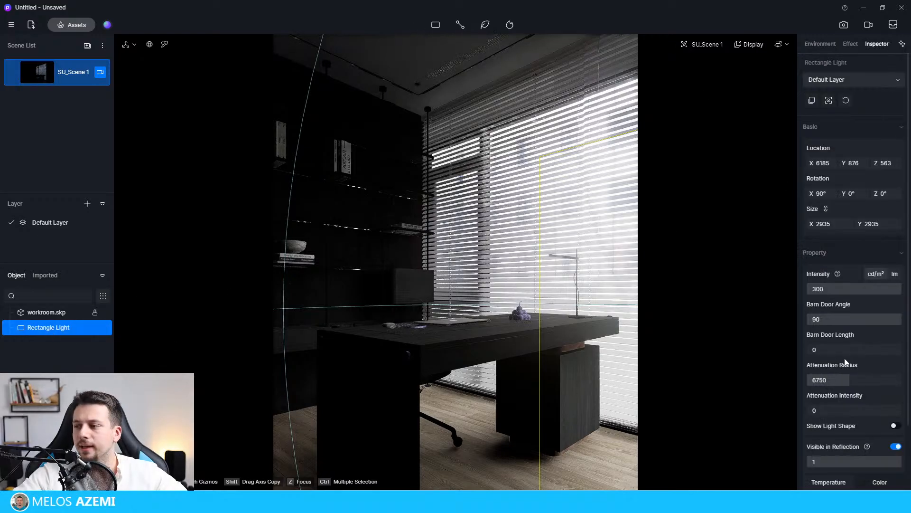
{"action": "left_click_drag", "start_coordinate": [854, 380], "coordinate": [788, 380]}
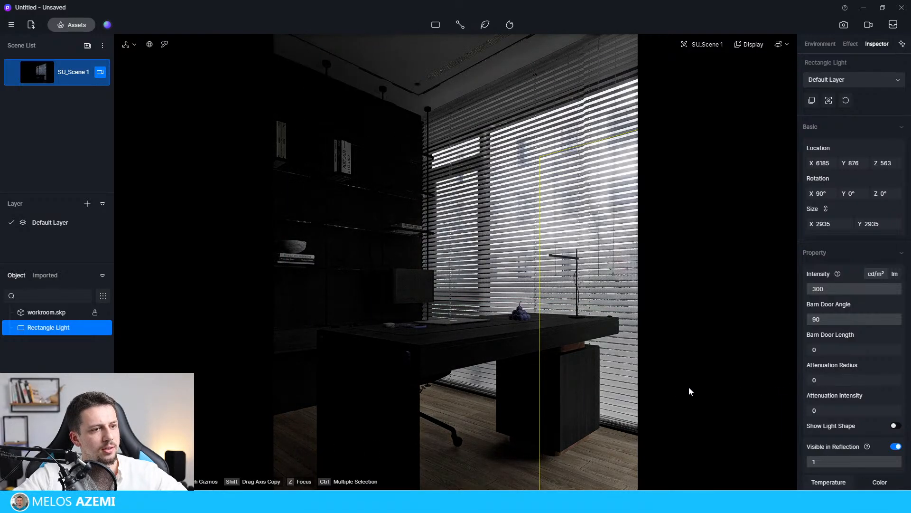
{"action": "key", "text": "ctrl+z"}
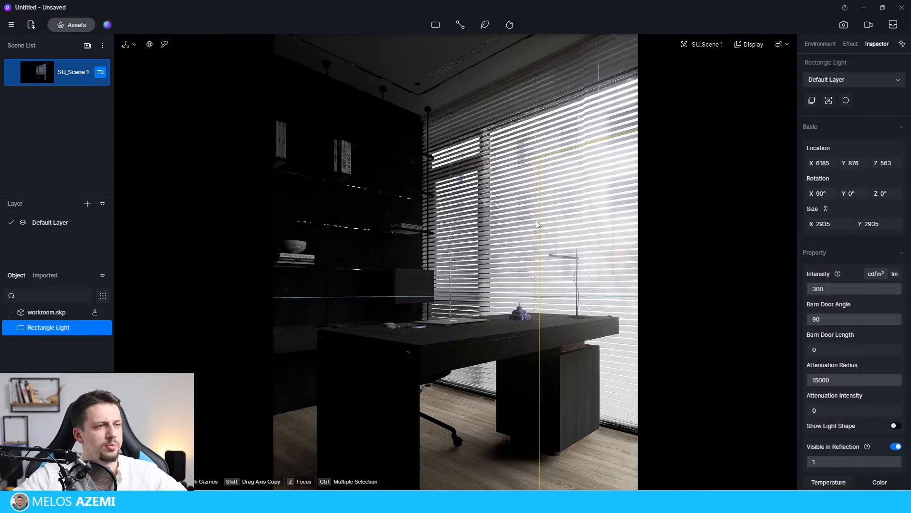
{"action": "left_click_drag", "start_coordinate": [813, 411], "coordinate": [905, 412]}
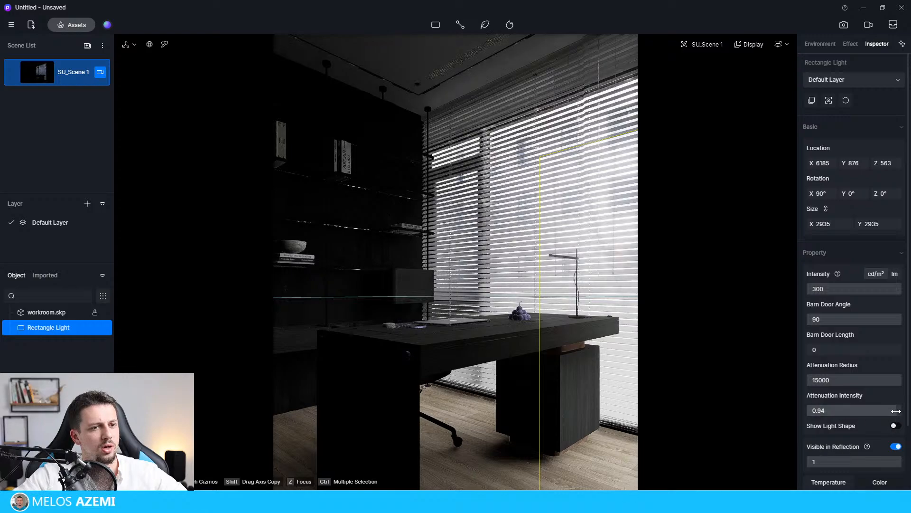
{"action": "mouse_move", "coordinate": [818, 350]}
{"action": "left_mouse_down"}
{"action": "mouse_move", "coordinate": [901, 354]}
{"action": "mouse_move", "coordinate": [822, 341]}
{"action": "left_mouse_up"}
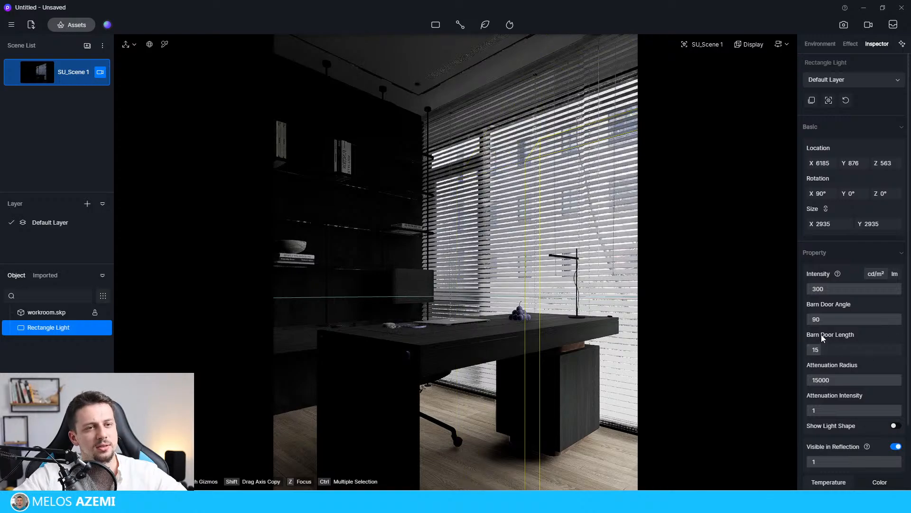
Turn off the rectangle light's visibility in reflections and set its color temperature to 5850.
{"action": "scroll", "coordinate": [873, 422], "scroll_direction": "down", "scroll_amount": 1}
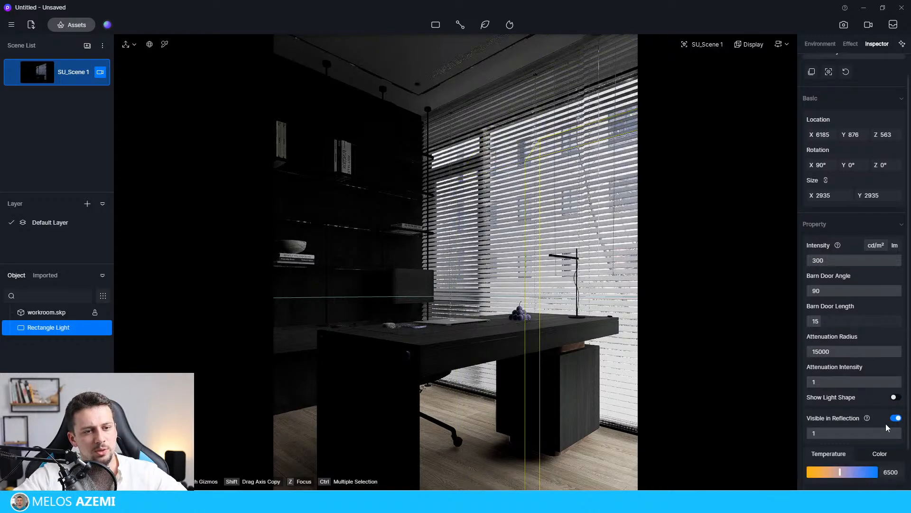
{"action": "left_click", "coordinate": [895, 420]}
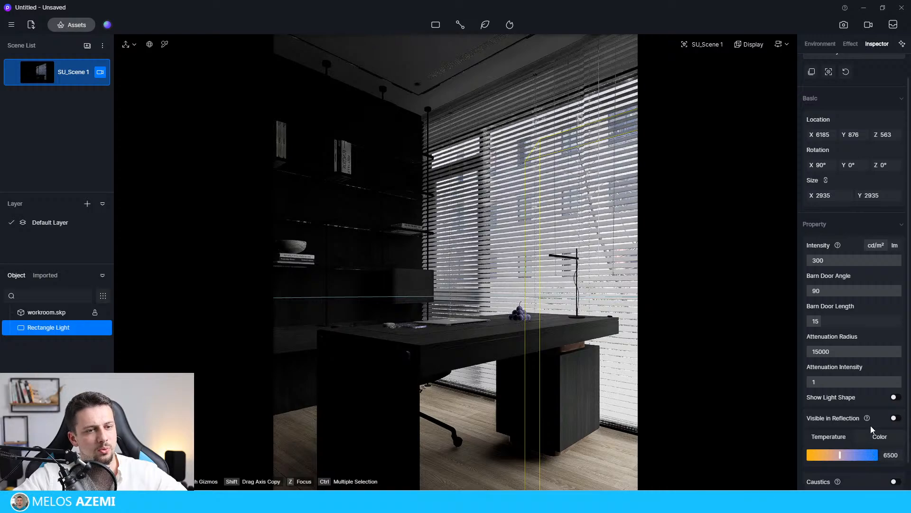
{"action": "scroll", "coordinate": [871, 447], "scroll_direction": "down", "scroll_amount": 1}
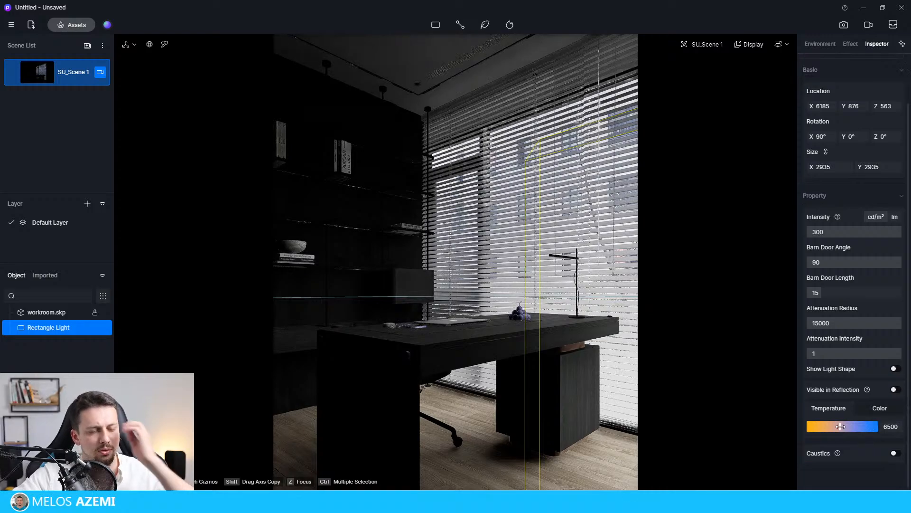
{"action": "left_click_drag", "start_coordinate": [840, 426], "coordinate": [836, 428]}
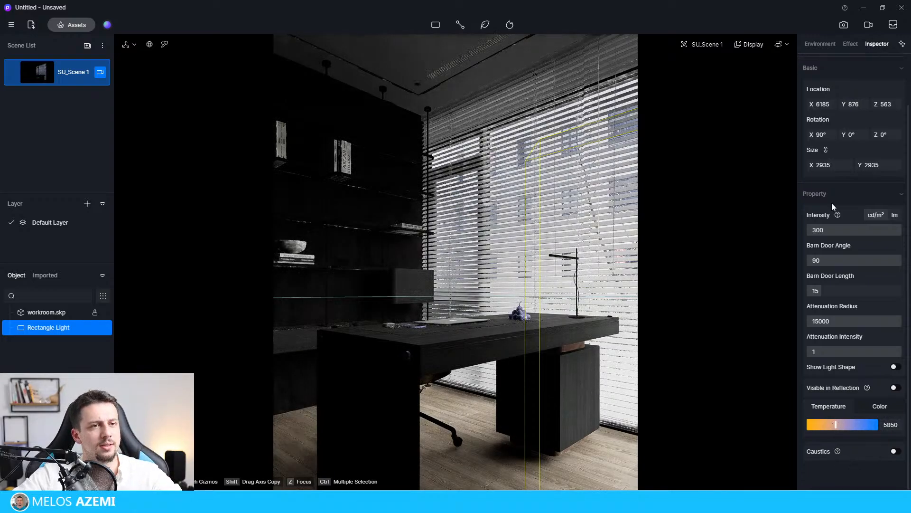
{"action": "scroll", "coordinate": [836, 152], "scroll_direction": "up", "scroll_amount": 2}
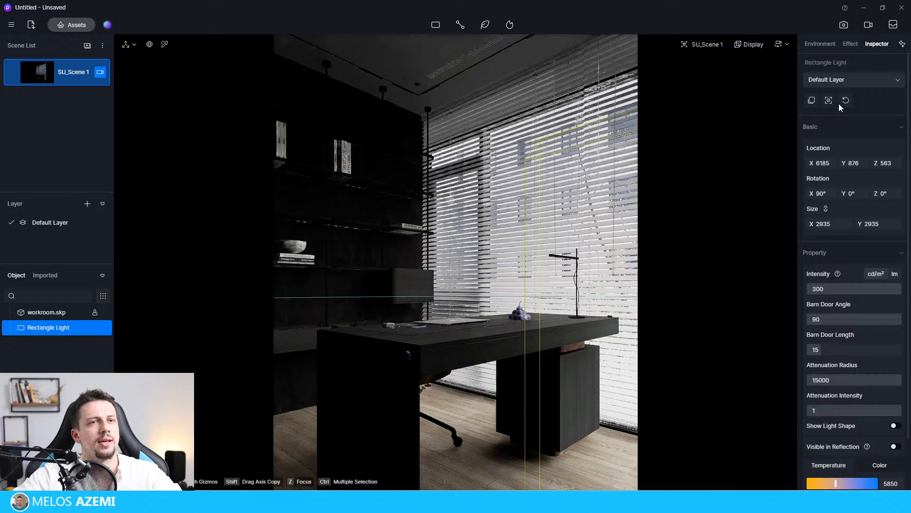
Compare automatic exposure and try a manual post-processing exposure of 0.12.
{"action": "left_click", "coordinate": [851, 44]}
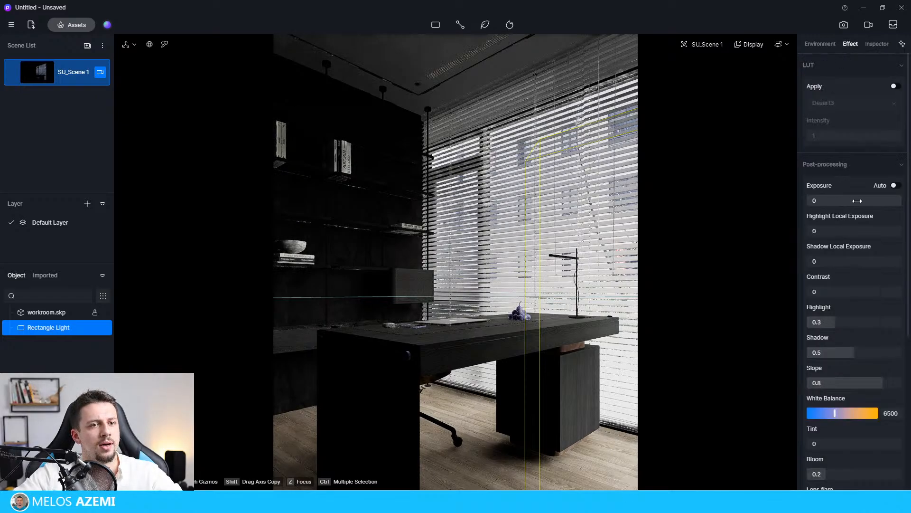
{"action": "left_click_drag", "start_coordinate": [857, 201], "coordinate": [858, 205]}
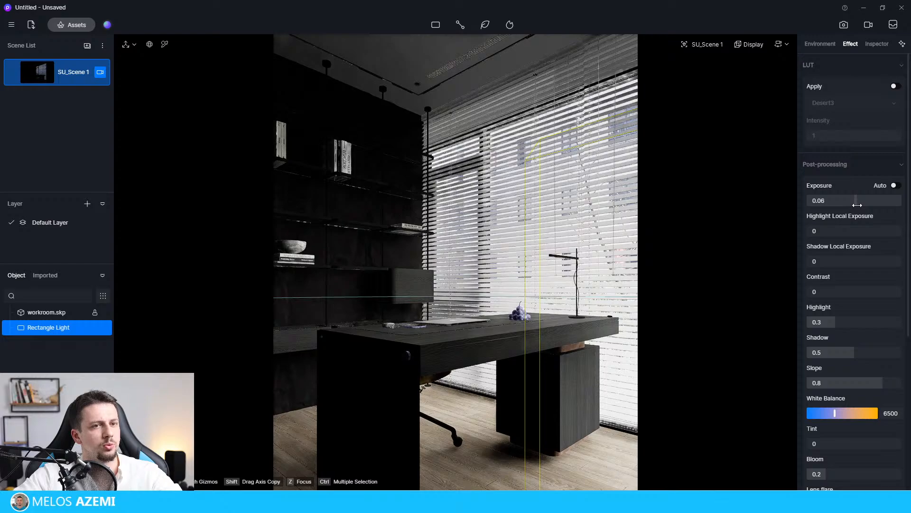
{"action": "left_click", "coordinate": [897, 186]}
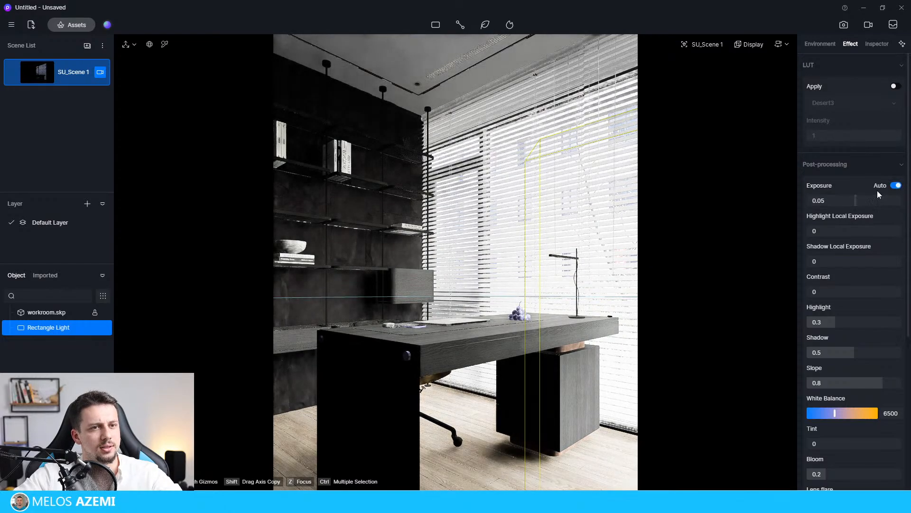
{"action": "left_click", "coordinate": [896, 186]}
{"action": "left_click_drag", "start_coordinate": [856, 201], "coordinate": [860, 203]}
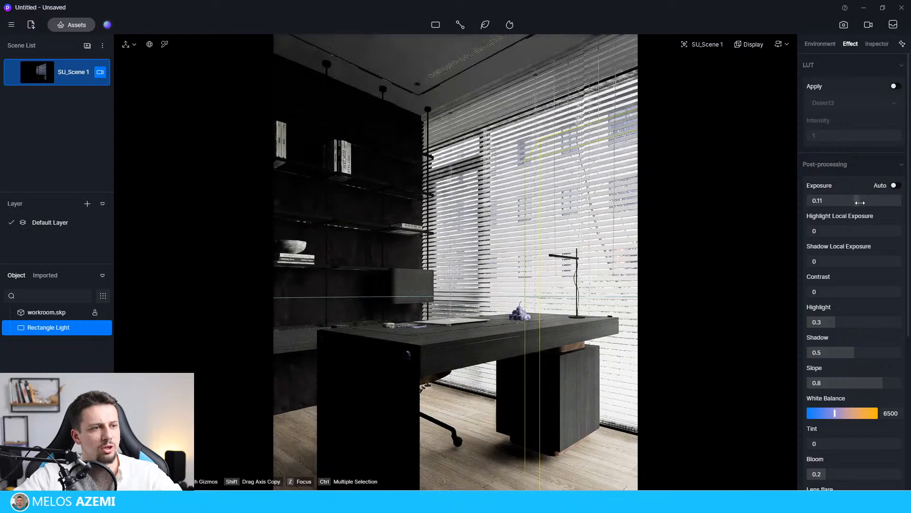
{"action": "left_click", "coordinate": [712, 390]}
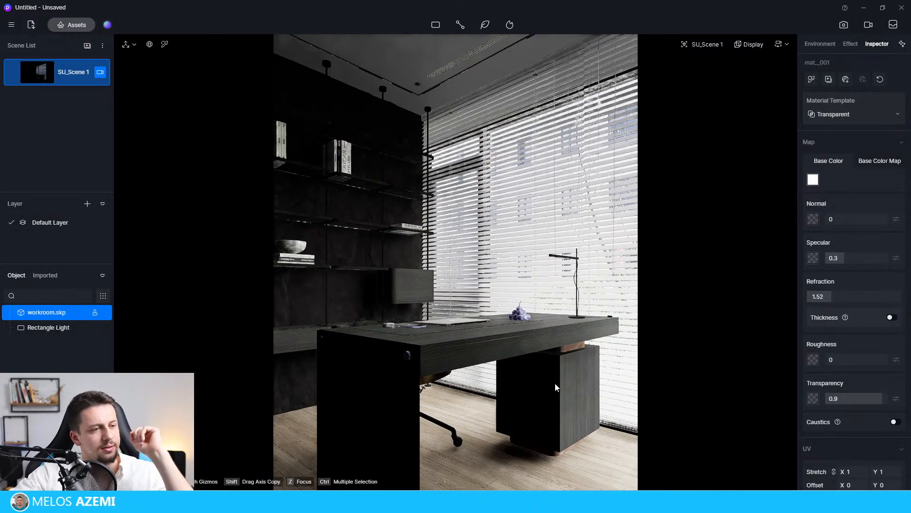
{"action": "right_click_drag", "start_coordinate": [448, 336], "coordinate": [910, 306]}
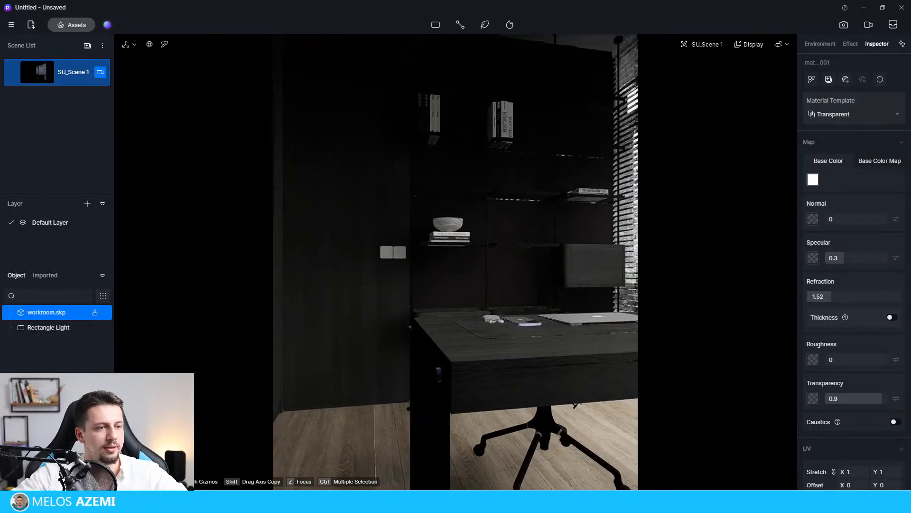
{"action": "right_click_drag", "start_coordinate": [204, 96], "coordinate": [360, 94]}
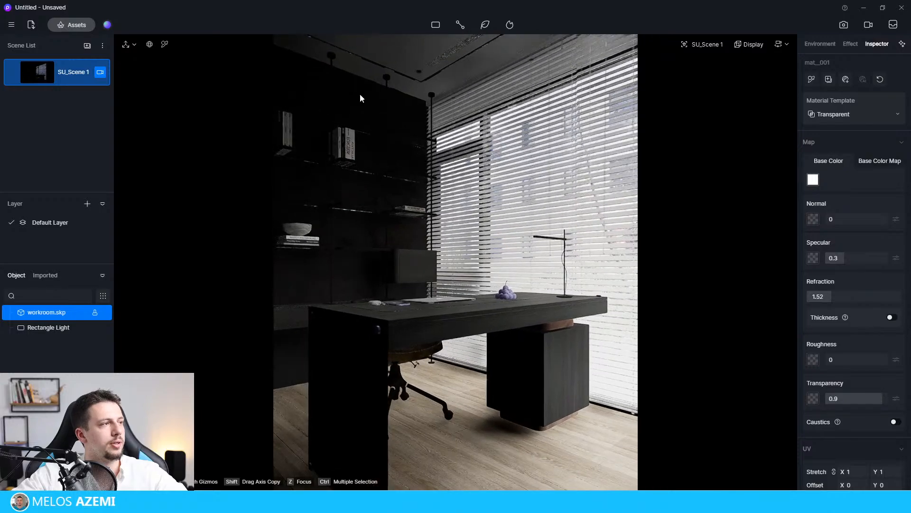
{"action": "left_click", "coordinate": [47, 76]}
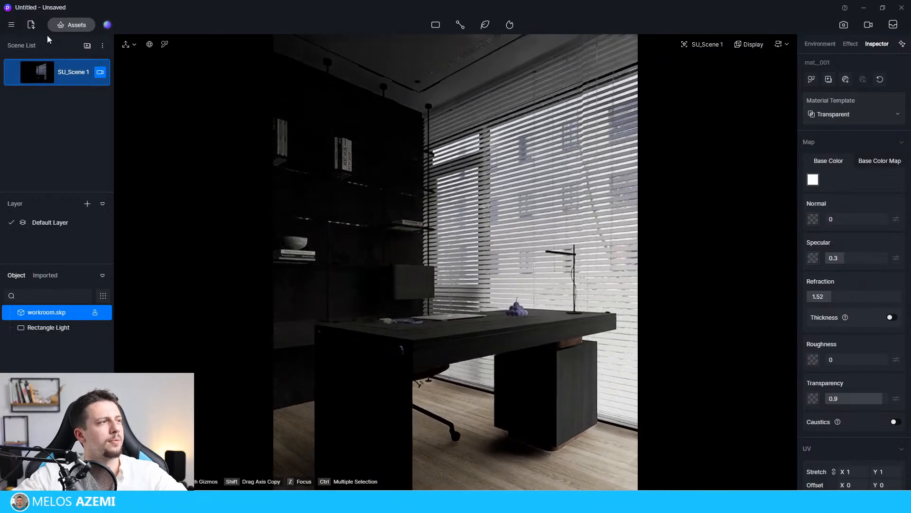
Set the SU_Scene 1 camera's manual exposure to 0.25 and update the scene with it.
{"action": "left_click", "coordinate": [165, 44]}
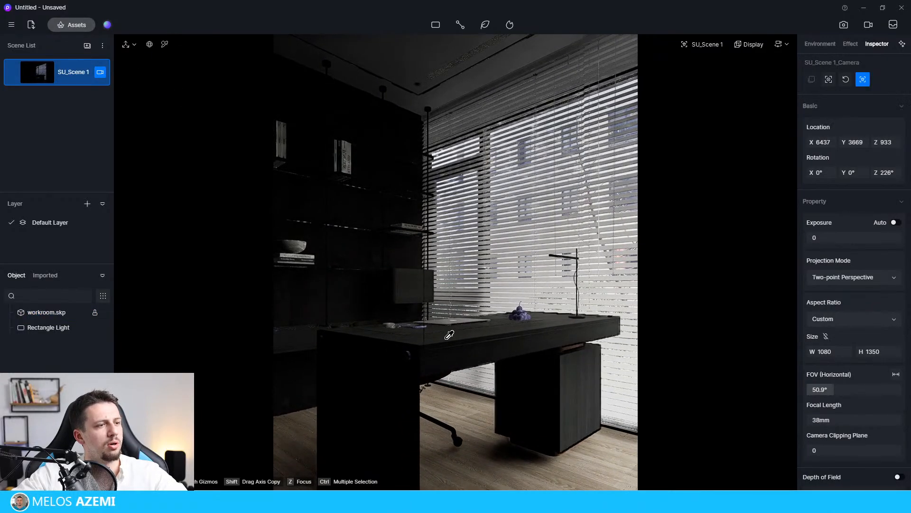
{"action": "left_click", "coordinate": [470, 350]}
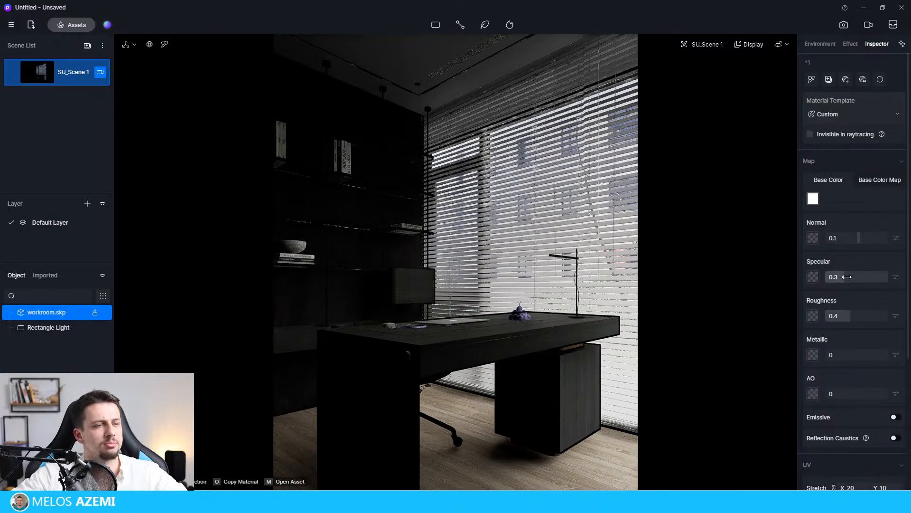
{"action": "left_click", "coordinate": [850, 44]}
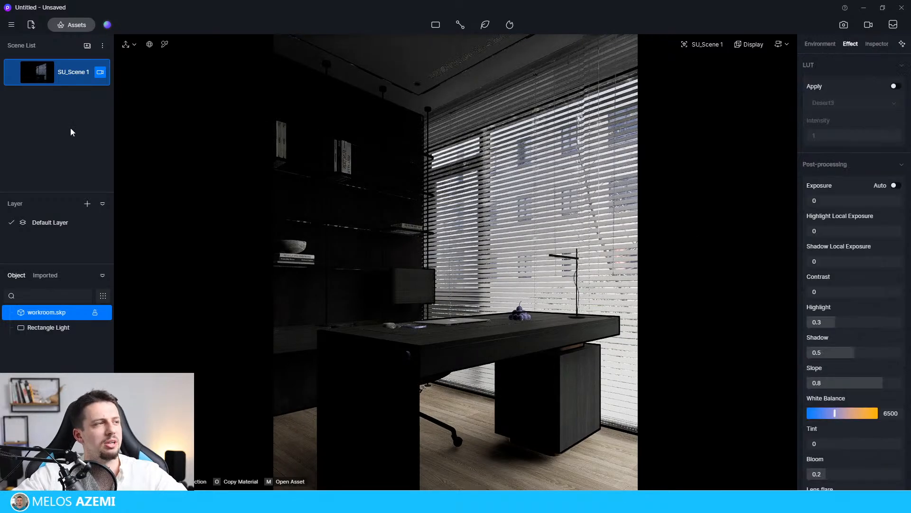
{"action": "left_click", "coordinate": [100, 73]}
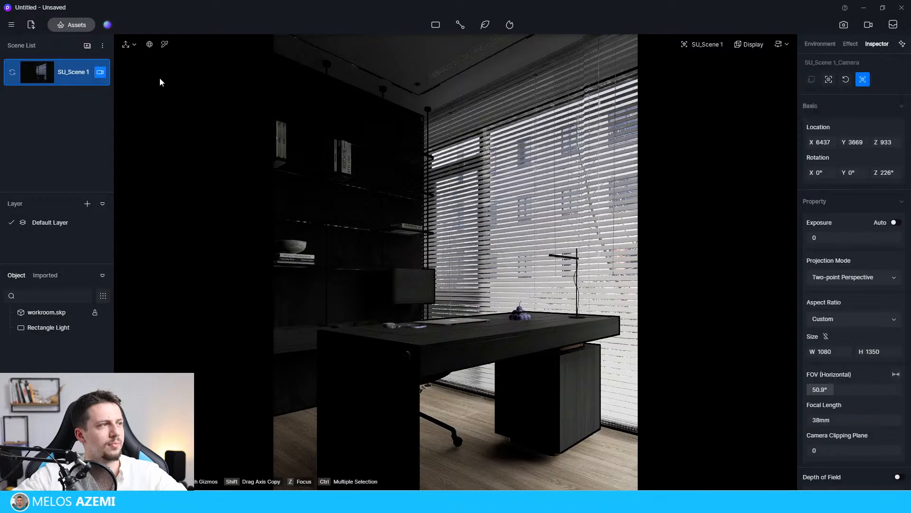
{"action": "left_click_drag", "start_coordinate": [848, 237], "coordinate": [866, 240]}
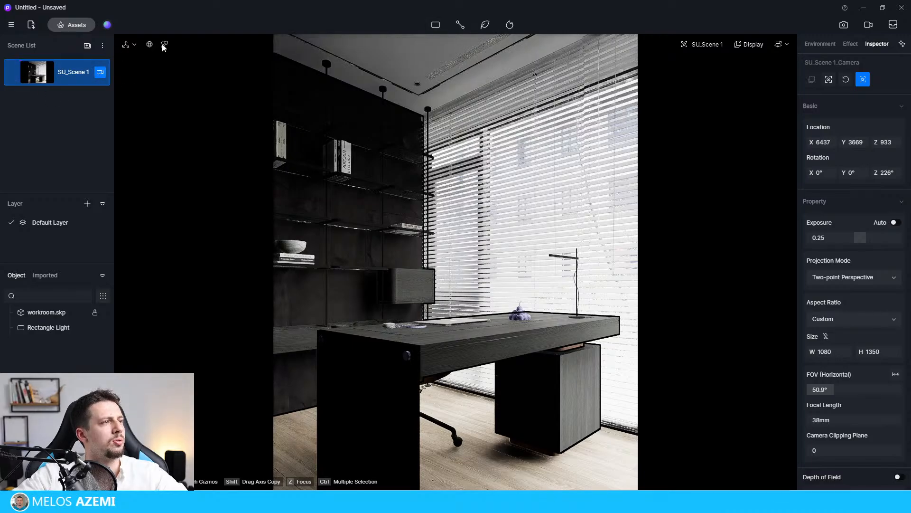
Pick the desk's dark wood material and set its roughness to 0.3.
{"action": "left_click", "coordinate": [398, 376]}
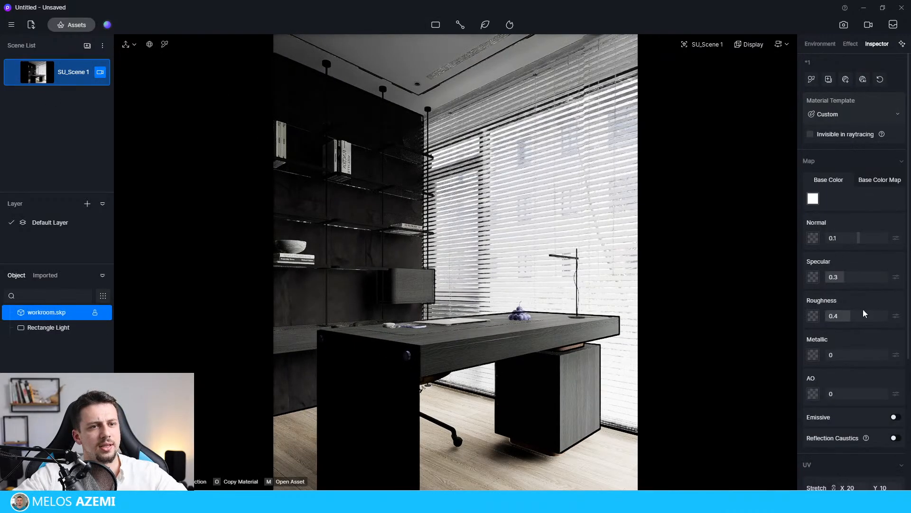
{"action": "left_click_drag", "start_coordinate": [853, 319], "coordinate": [843, 319]}
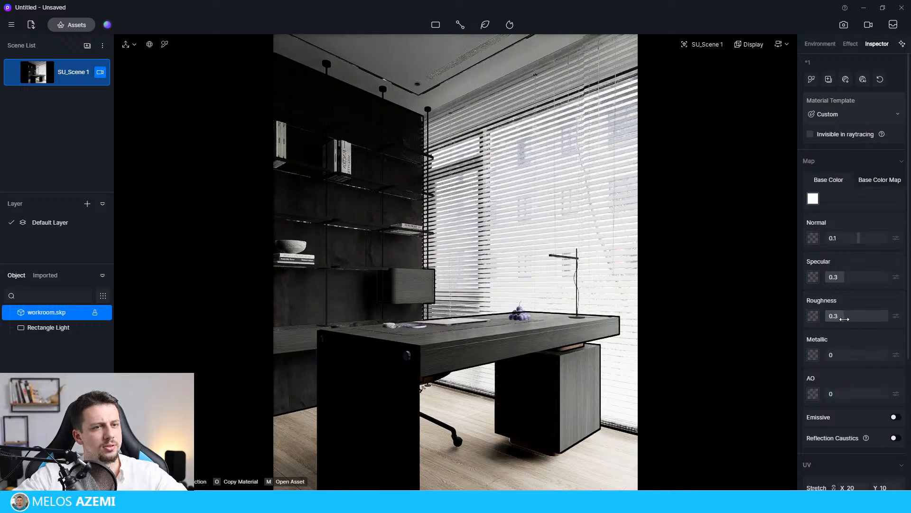
Set the normal strength of the desk's dark wood material to 0.44, keeping the Custom material template.
{"action": "left_click_drag", "start_coordinate": [872, 239], "coordinate": [869, 241]}
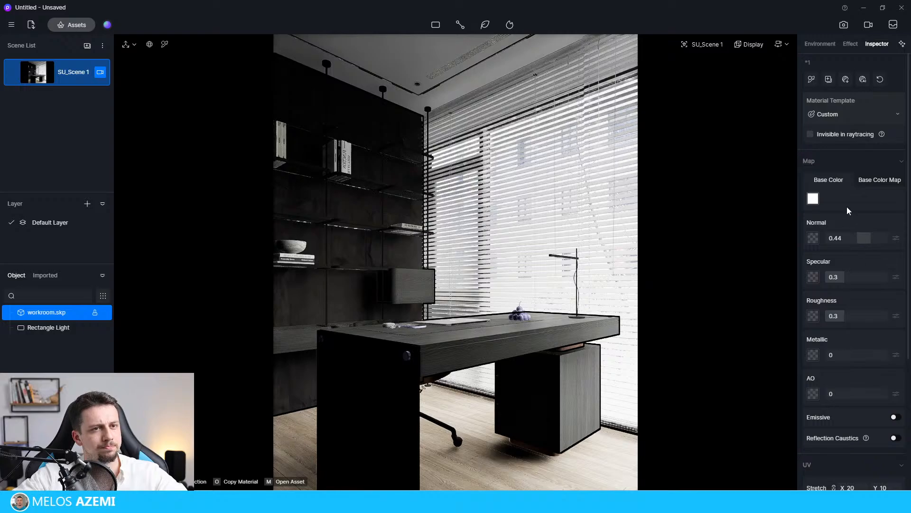
{"action": "left_click", "coordinate": [849, 114]}
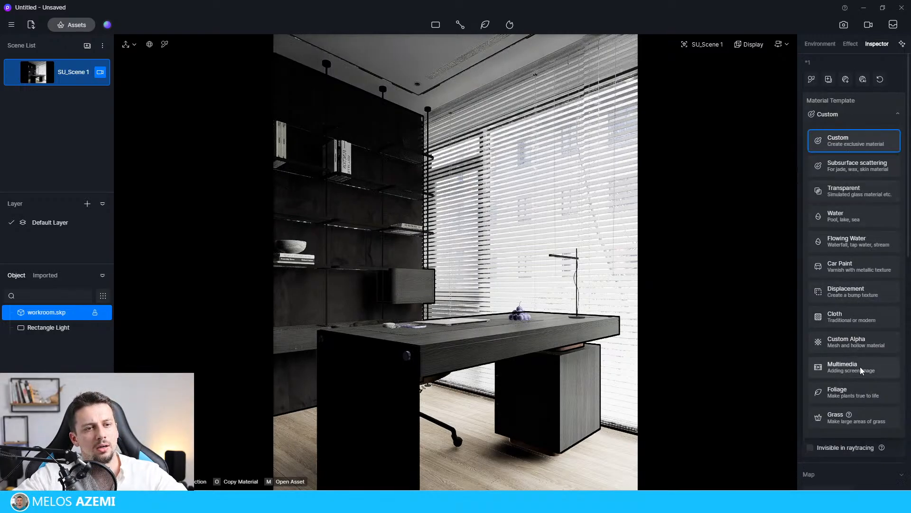
{"action": "left_click", "coordinate": [854, 118]}
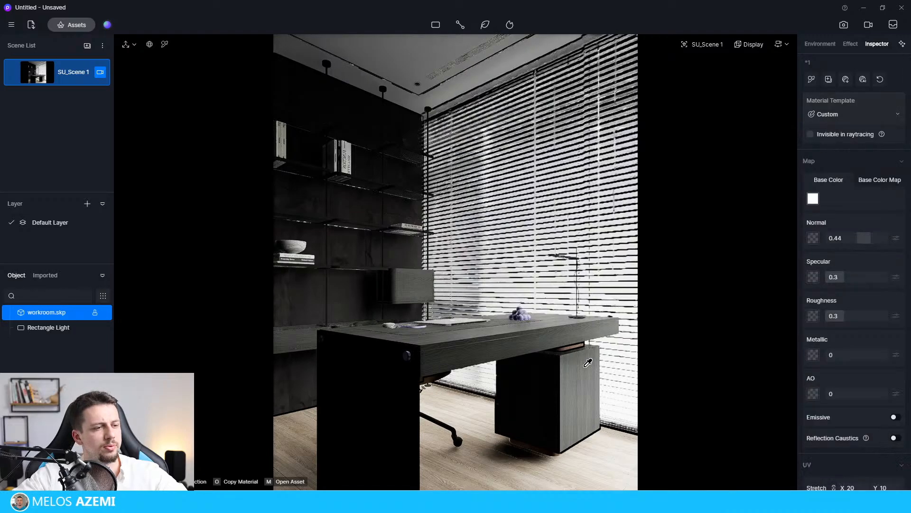
Pick the wood floor material and set its normal to 0.25 and roughness to 0.17.
{"action": "left_click", "coordinate": [596, 468]}
{"action": "mouse_move", "coordinate": [857, 234]}
{"action": "left_mouse_down"}
{"action": "mouse_move", "coordinate": [872, 241]}
{"action": "mouse_move", "coordinate": [865, 242]}
{"action": "left_mouse_up"}
{"action": "left_click_drag", "start_coordinate": [849, 317], "coordinate": [836, 317]}
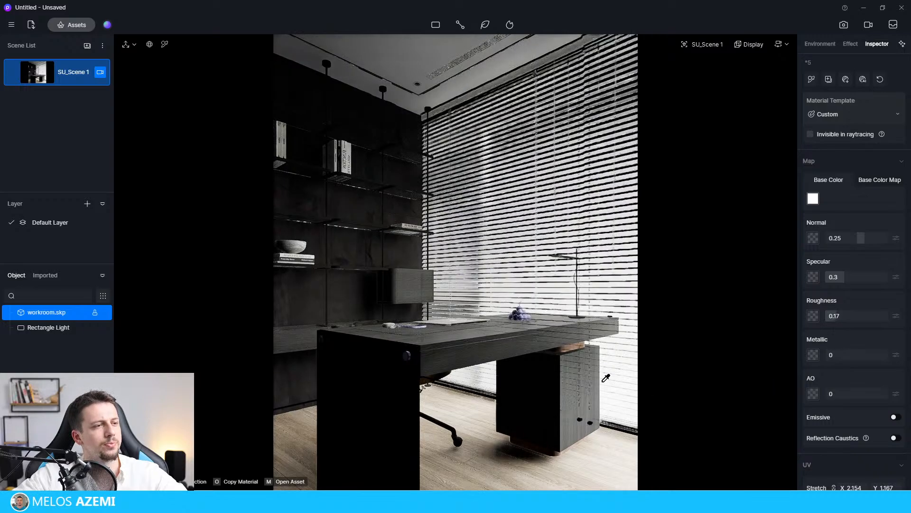
Switch the dark wall material behind the shelves to the Displacement template with roughness 0.38 and height 1.
{"action": "left_click", "coordinate": [351, 293]}
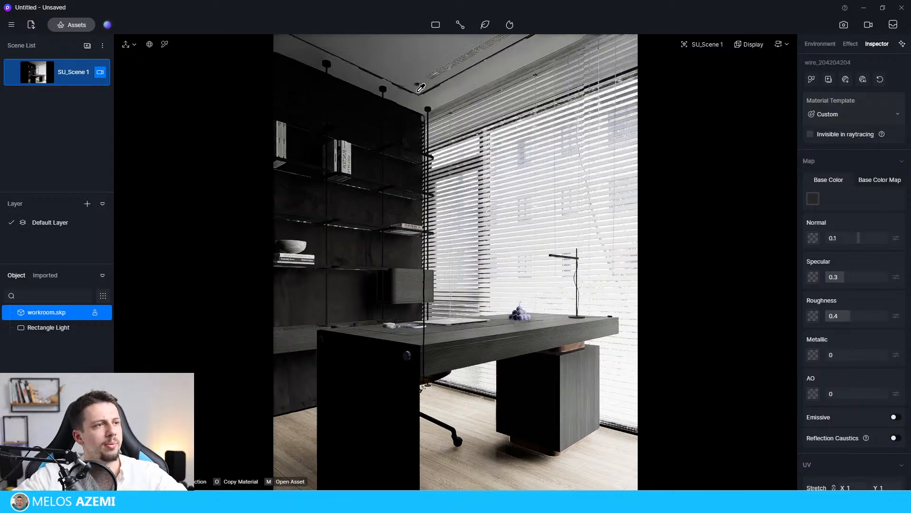
{"action": "left_click", "coordinate": [859, 113]}
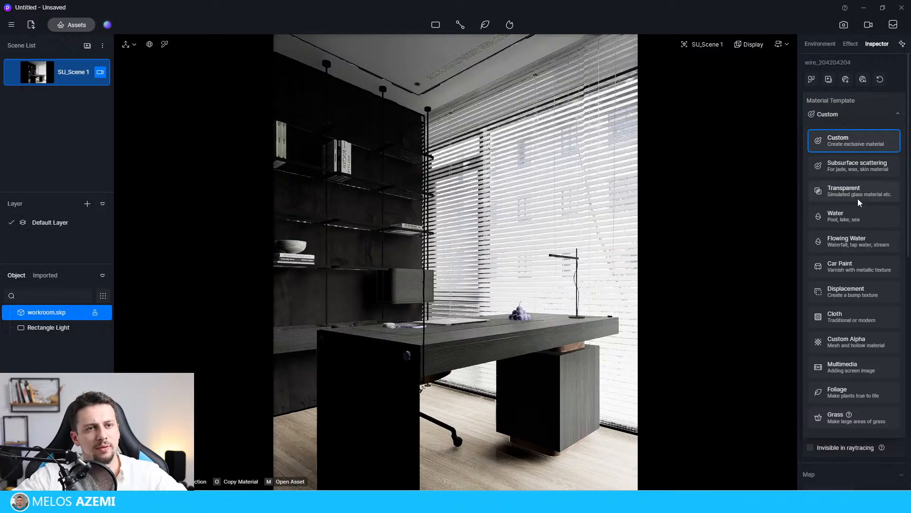
{"action": "left_click", "coordinate": [844, 298]}
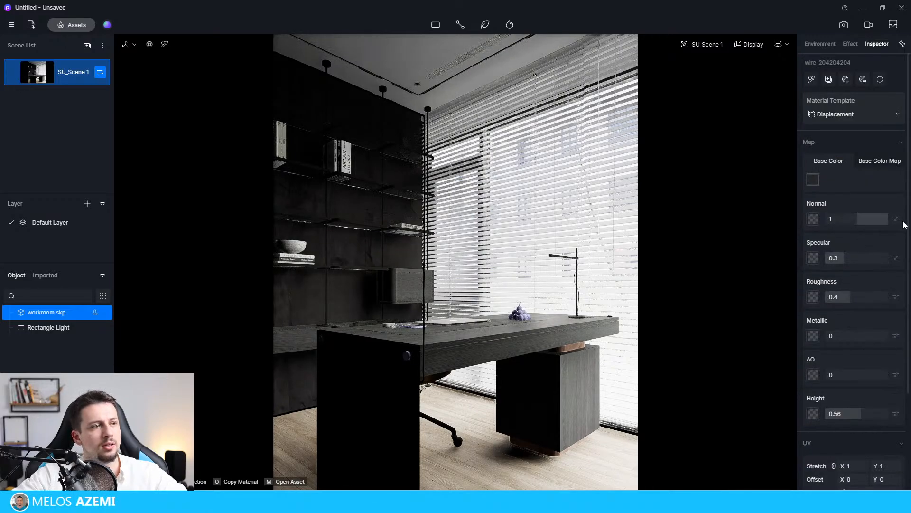
{"action": "mouse_move", "coordinate": [849, 298]}
{"action": "left_mouse_down"}
{"action": "mouse_move", "coordinate": [824, 304]}
{"action": "mouse_move", "coordinate": [845, 302]}
{"action": "left_mouse_up"}
{"action": "left_click_drag", "start_coordinate": [864, 417], "coordinate": [901, 417]}
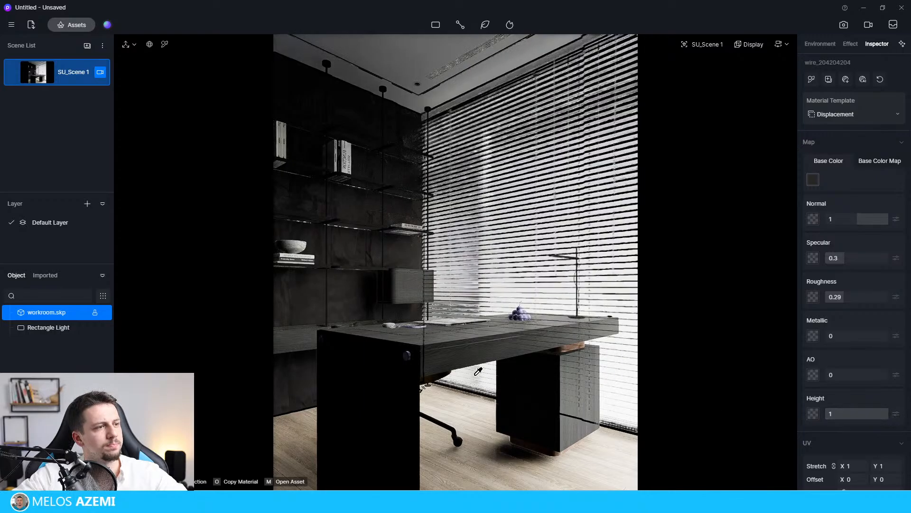
{"action": "mouse_move", "coordinate": [849, 296]}
{"action": "left_mouse_down"}
{"action": "mouse_move", "coordinate": [882, 299]}
{"action": "mouse_move", "coordinate": [849, 301]}
{"action": "left_mouse_up"}
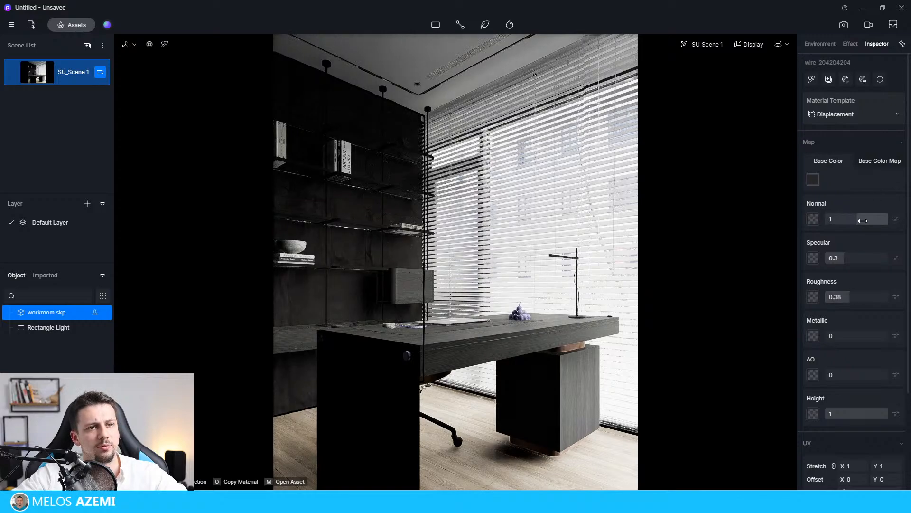
Enable Round Corner on the desk's dark wood material with a radius of 8.
{"action": "scroll", "coordinate": [865, 424], "scroll_direction": "down", "scroll_amount": 3}
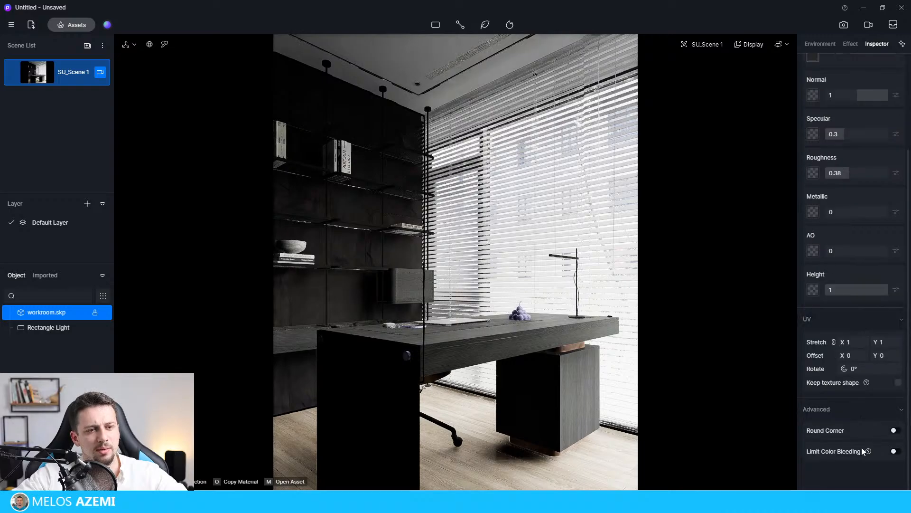
{"action": "left_click", "coordinate": [521, 336]}
{"action": "scroll", "coordinate": [847, 456], "scroll_direction": "down", "scroll_amount": 1}
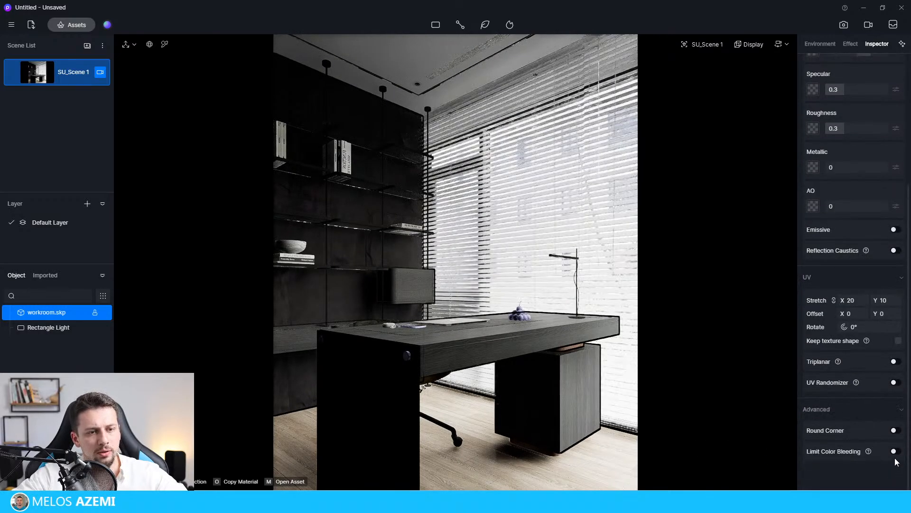
{"action": "left_click", "coordinate": [895, 430]}
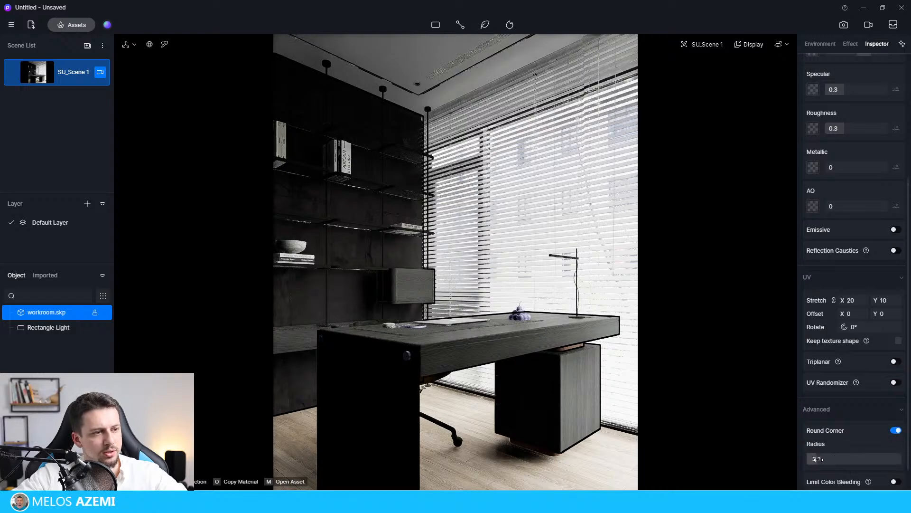
{"action": "left_click_drag", "start_coordinate": [819, 459], "coordinate": [837, 459]}
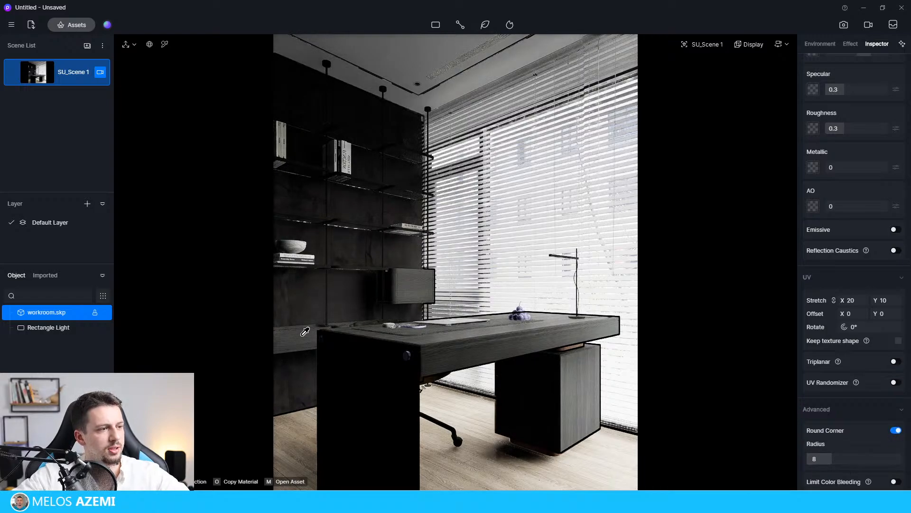
Pick the black shelf frame material, keep its Custom template, and set metallic to 1 and roughness to 0.
{"action": "left_click", "coordinate": [327, 204]}
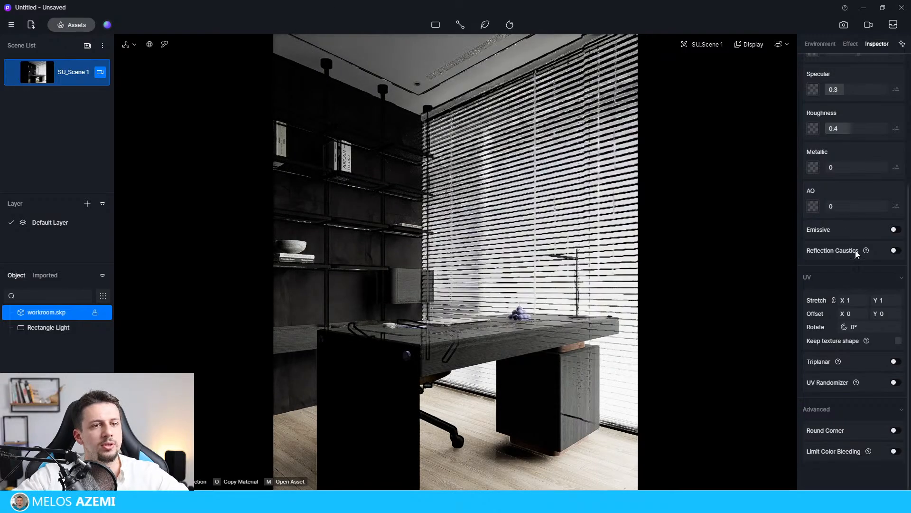
{"action": "scroll", "coordinate": [844, 121], "scroll_direction": "up", "scroll_amount": 5}
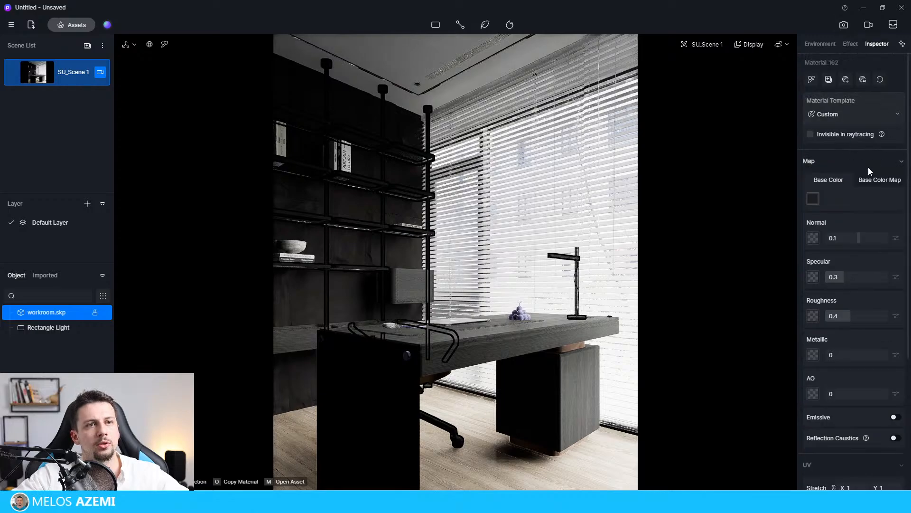
{"action": "left_click", "coordinate": [876, 115]}
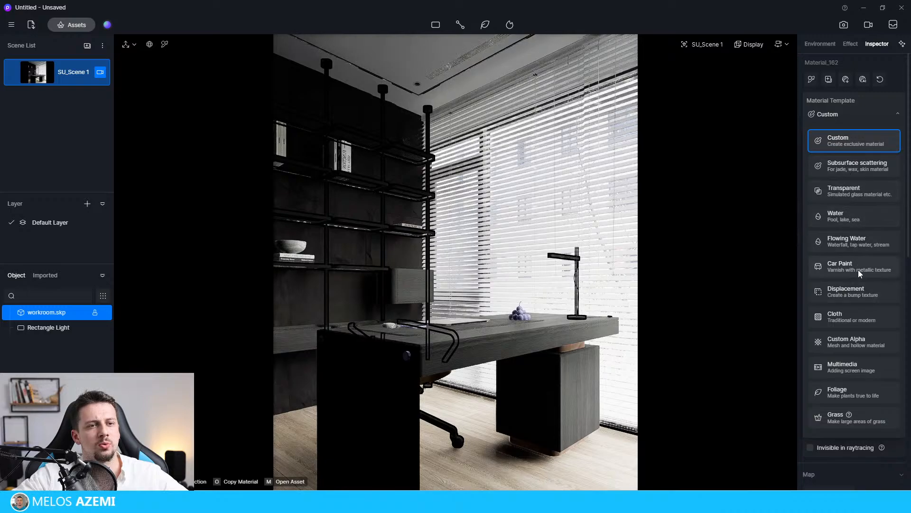
{"action": "left_click", "coordinate": [873, 99]}
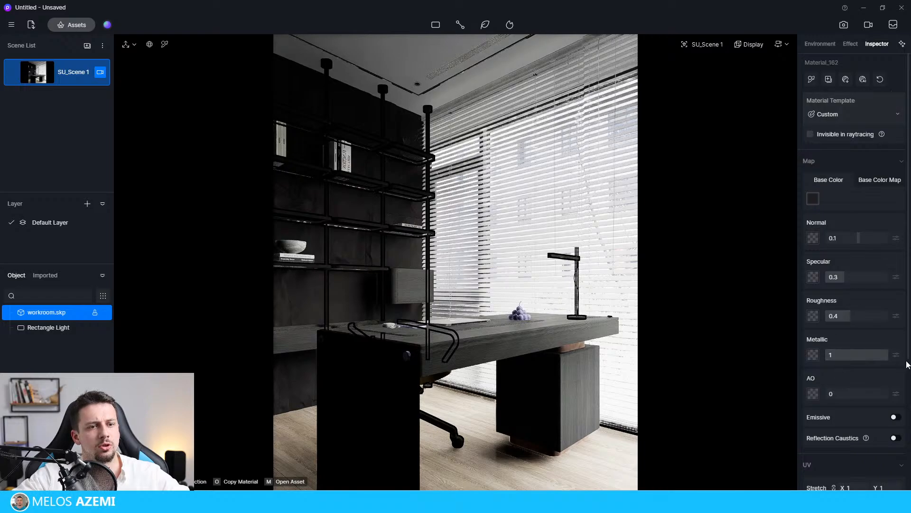
{"action": "mouse_move", "coordinate": [877, 355]}
{"action": "left_mouse_down"}
{"action": "mouse_move", "coordinate": [842, 355]}
{"action": "mouse_move", "coordinate": [888, 356]}
{"action": "left_mouse_up"}
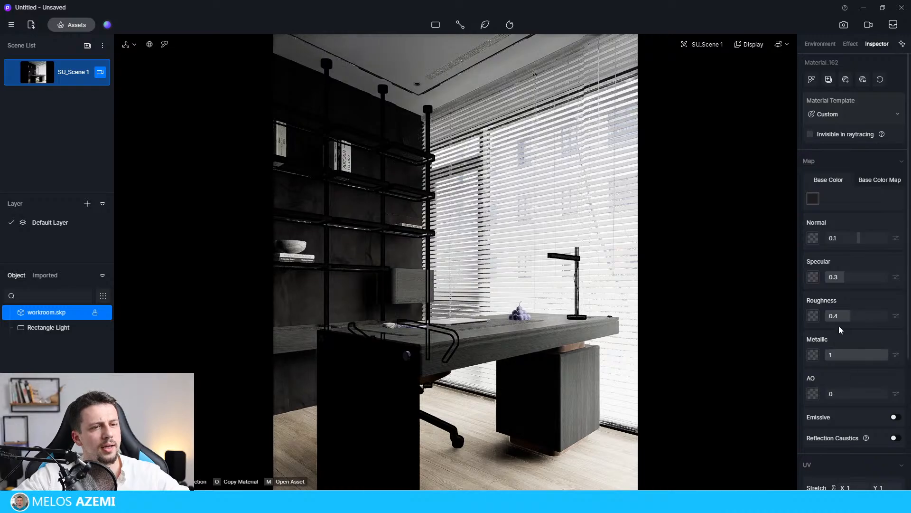
{"action": "left_click_drag", "start_coordinate": [851, 317], "coordinate": [821, 320]}
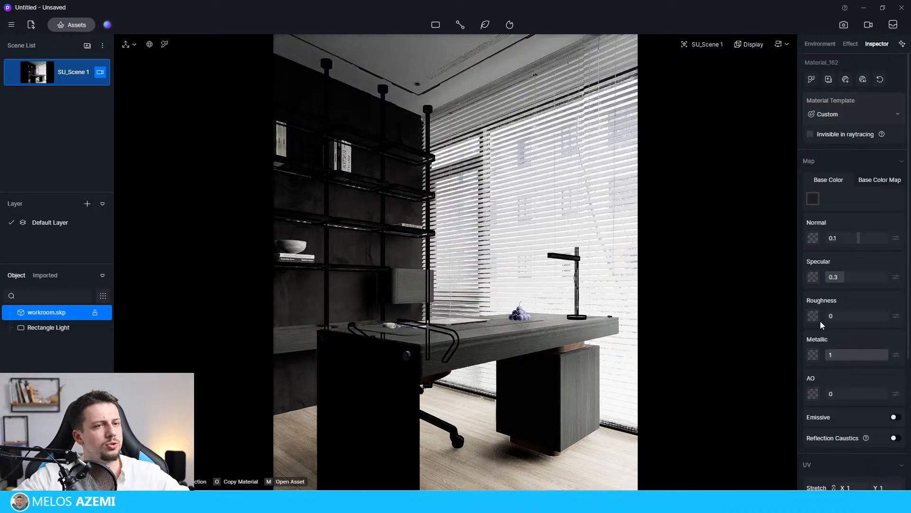
Lighten the shelf frame material's base color to an HSV value of 32 and set its roughness to 0.17.
{"action": "left_click", "coordinate": [813, 198]}
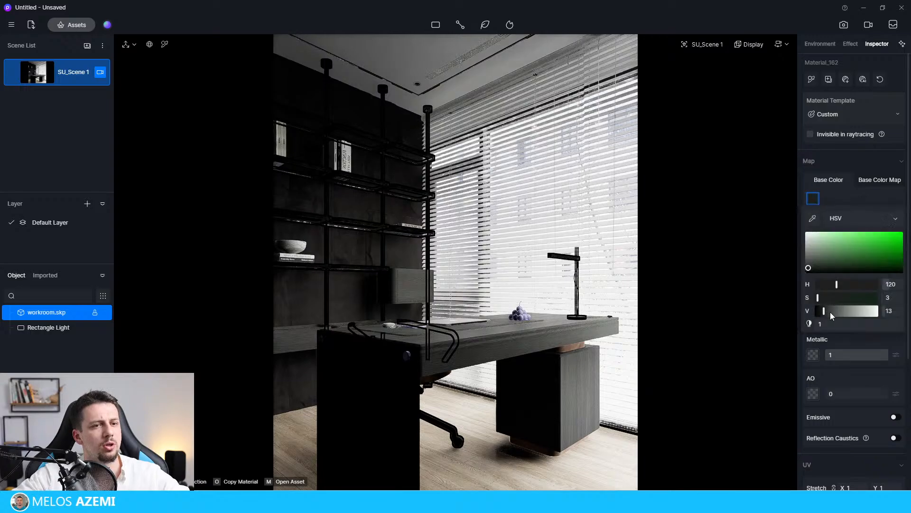
{"action": "mouse_move", "coordinate": [830, 312]}
{"action": "left_mouse_down"}
{"action": "mouse_move", "coordinate": [877, 311]}
{"action": "mouse_move", "coordinate": [831, 312]}
{"action": "left_mouse_up"}
{"action": "left_click_drag", "start_coordinate": [842, 314], "coordinate": [836, 317]}
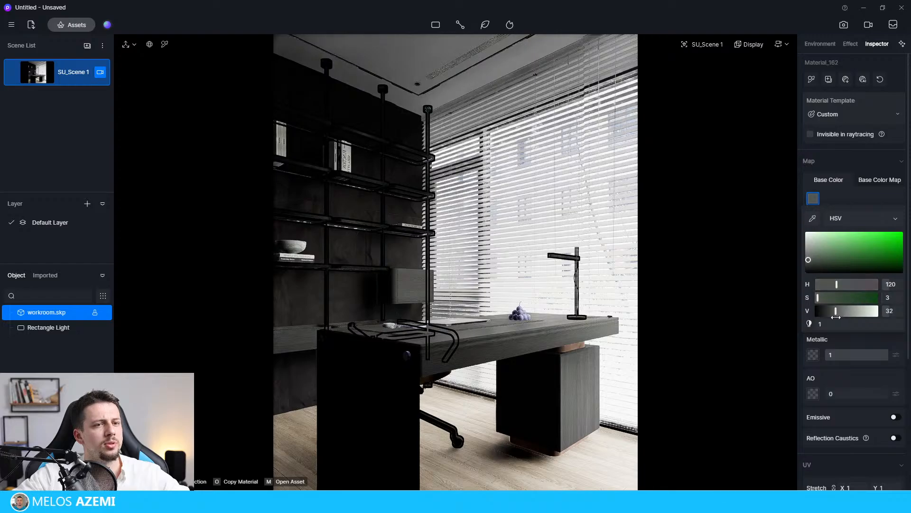
{"action": "left_click", "coordinate": [847, 199]}
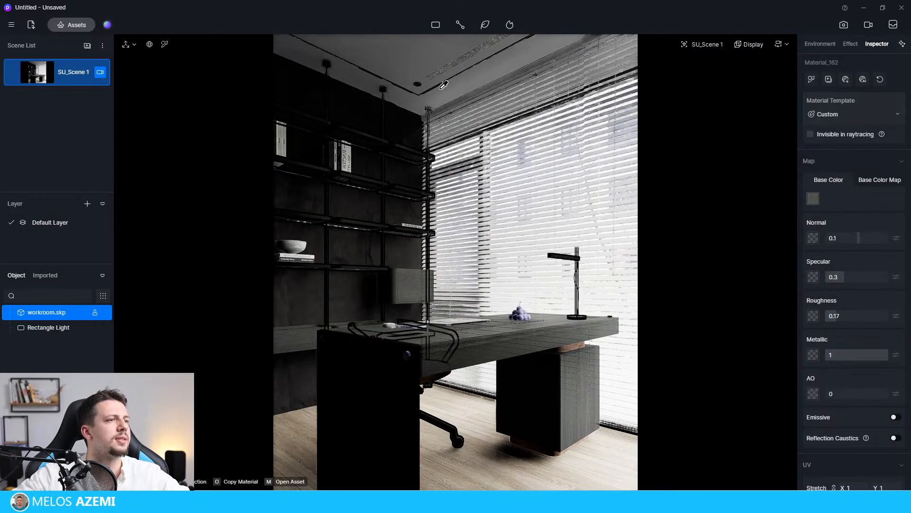
Set the drawer cabinet's metal base material to metallic 1, roughness 0.14 and specular 0.23, and check its base color map.
{"action": "left_click", "coordinate": [588, 393]}
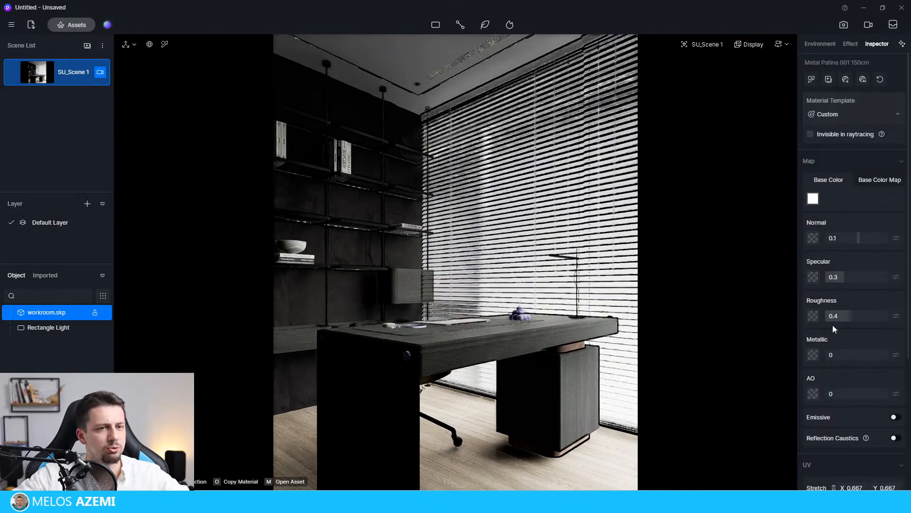
{"action": "left_click_drag", "start_coordinate": [828, 357], "coordinate": [895, 354]}
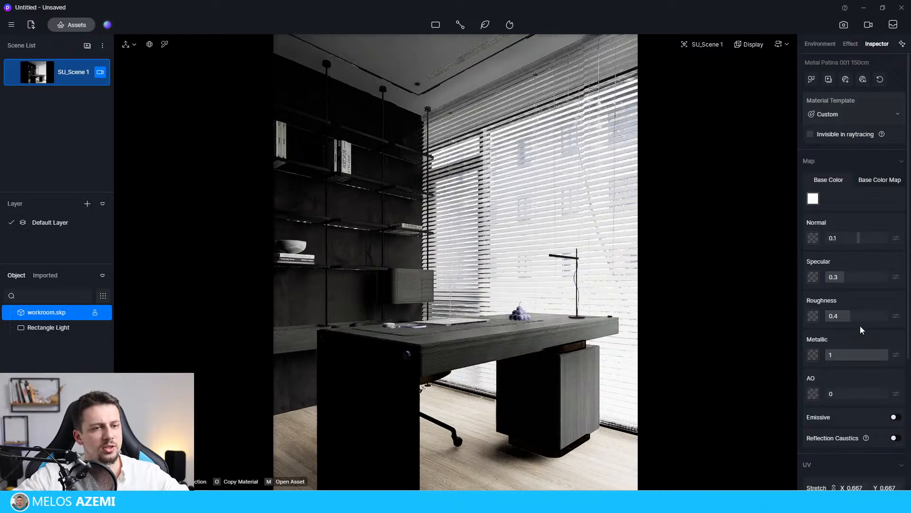
{"action": "left_click_drag", "start_coordinate": [849, 317], "coordinate": [852, 288]}
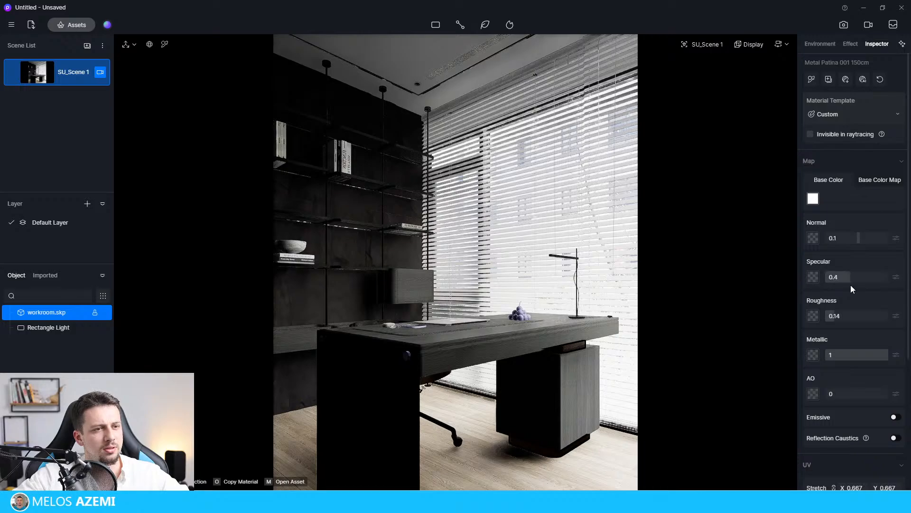
{"action": "left_click", "coordinate": [878, 179]}
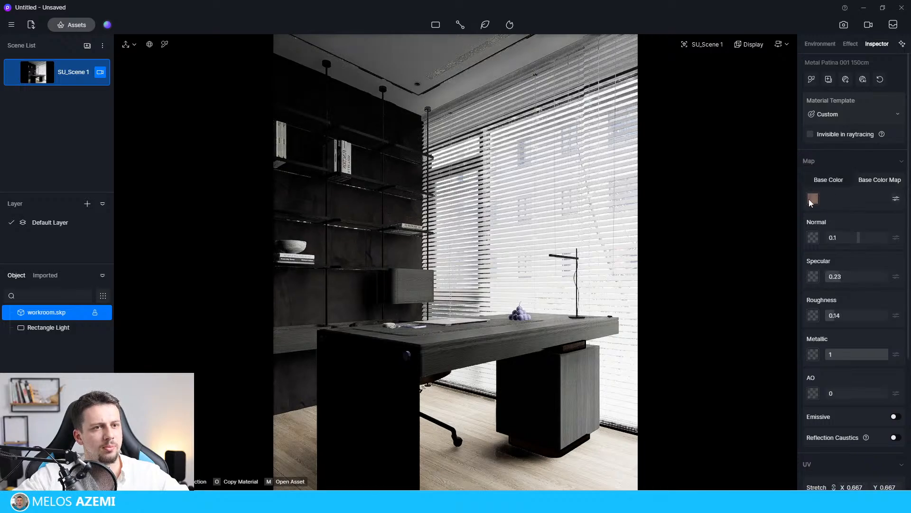
{"action": "left_click", "coordinate": [896, 199]}
{"action": "left_click", "coordinate": [895, 199]}
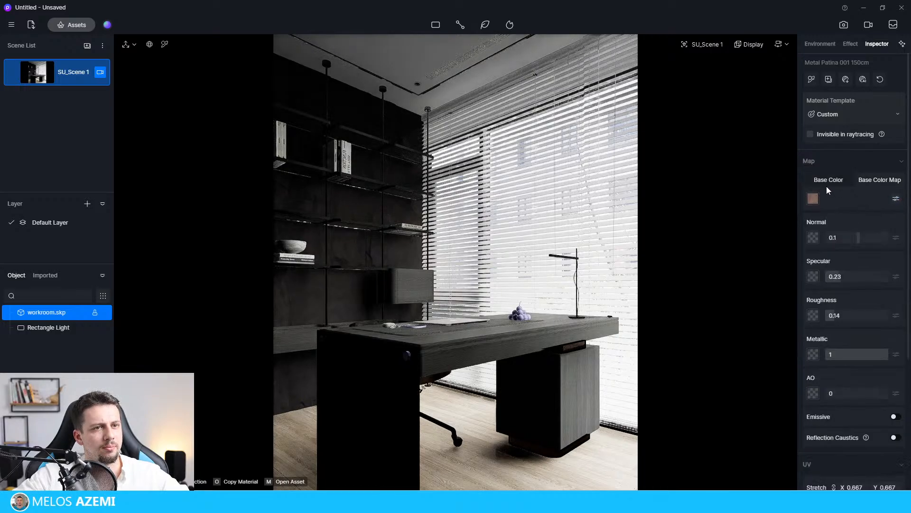
{"action": "left_click", "coordinate": [829, 179]}
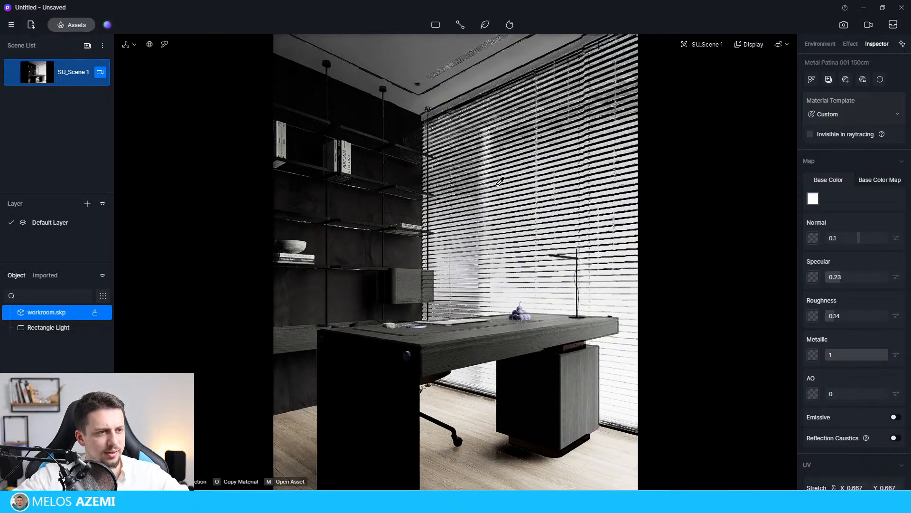
Pick the ceiling's white stucco material and increase its normal strength.
{"action": "left_click", "coordinate": [427, 55]}
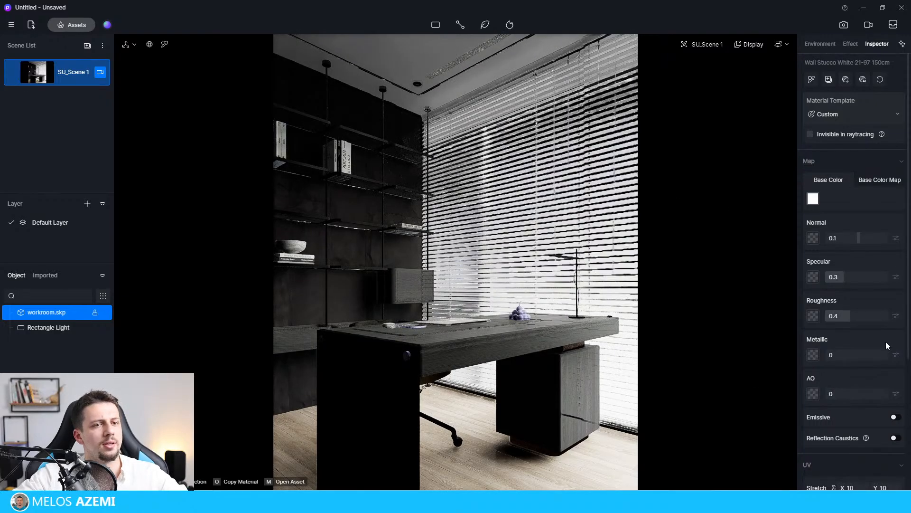
{"action": "left_click_drag", "start_coordinate": [859, 238], "coordinate": [864, 238]}
Check the material settings of the chair leg, the floor and the window blinds, and clear the selection.
{"action": "left_click", "coordinate": [469, 440]}
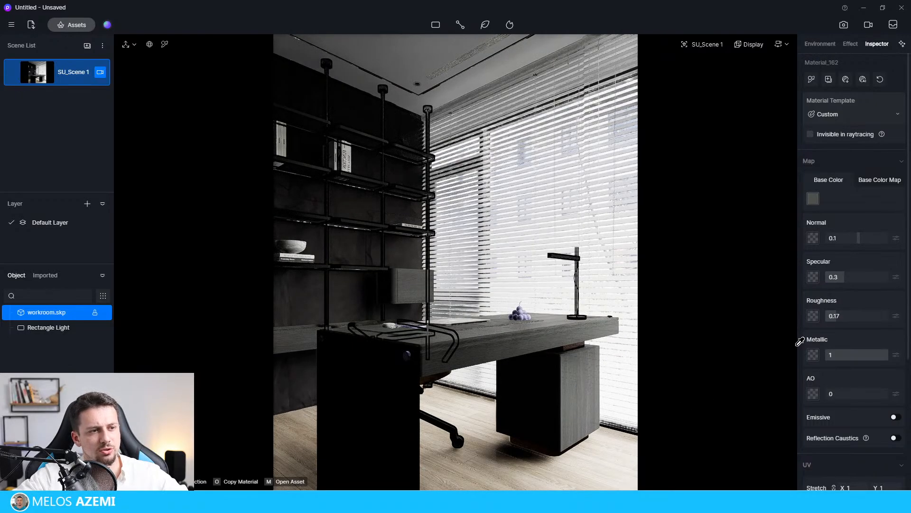
{"action": "left_click", "coordinate": [454, 431]}
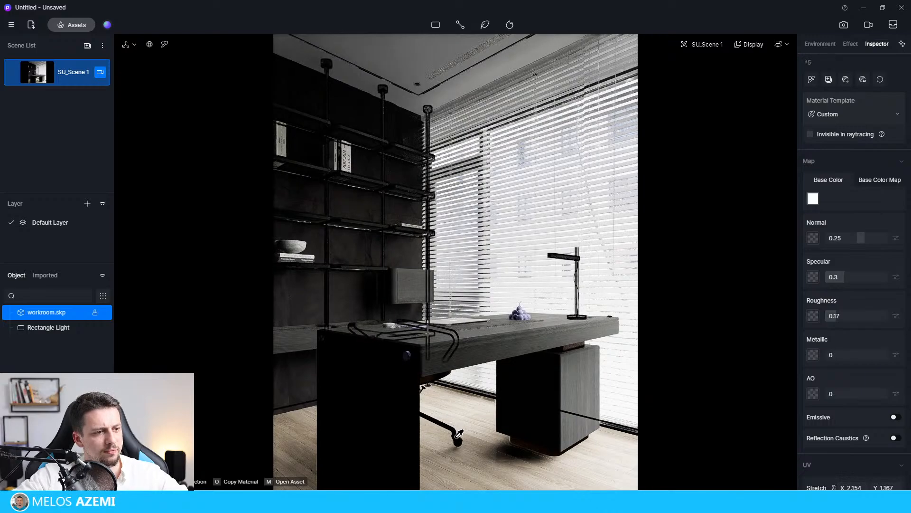
{"action": "left_click", "coordinate": [462, 437]}
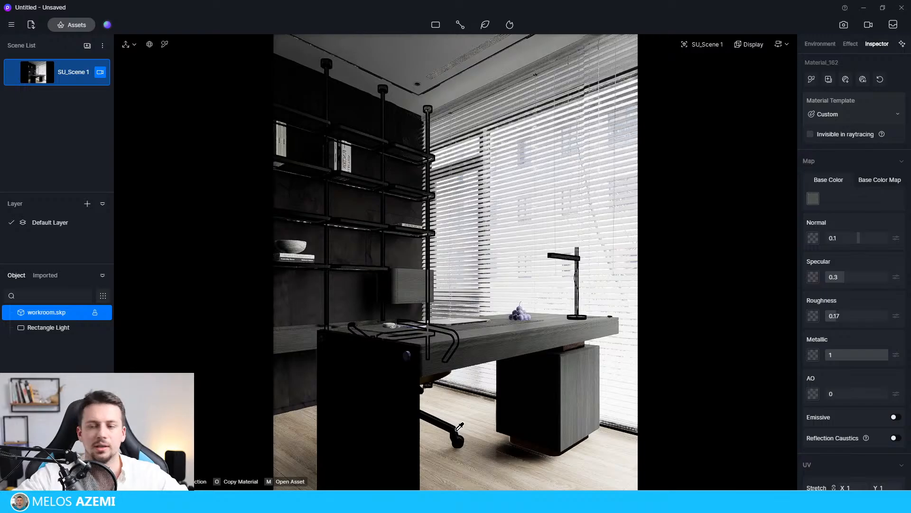
{"action": "left_click", "coordinate": [601, 367]}
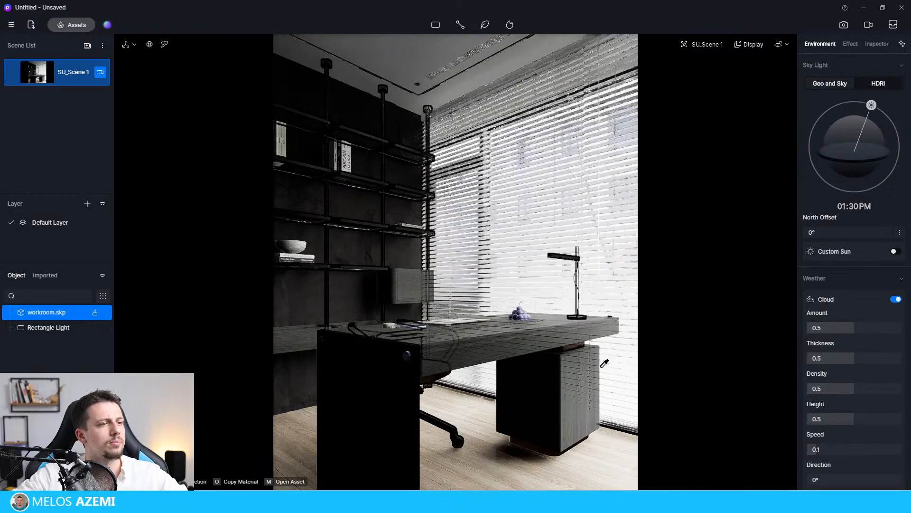
{"action": "left_click", "coordinate": [605, 364]}
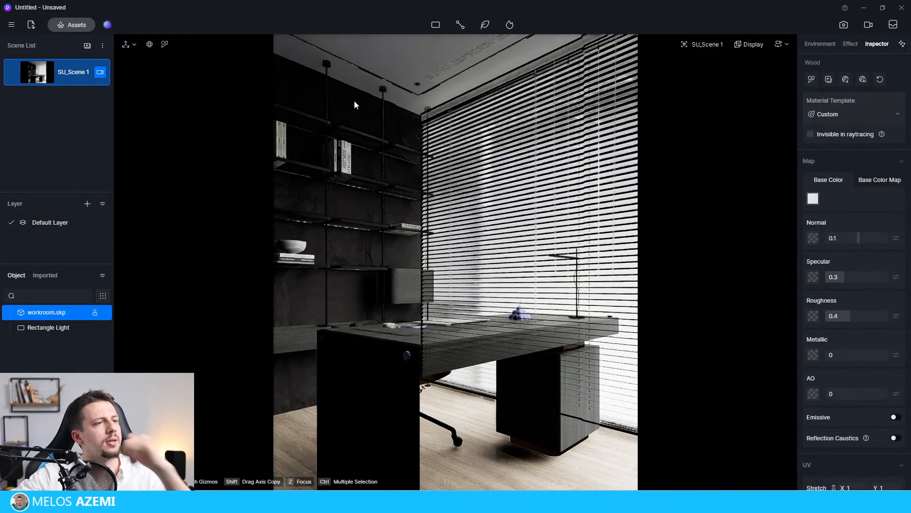
{"action": "left_click", "coordinate": [436, 25]}
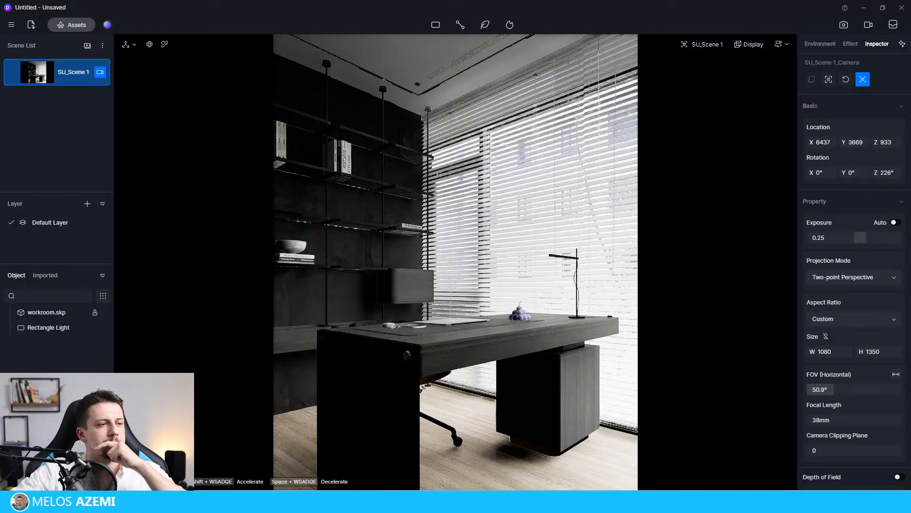
Lower the post-processing Shadow value to 0.32 to lighten the dark areas of the scene.
{"action": "left_click", "coordinate": [850, 43]}
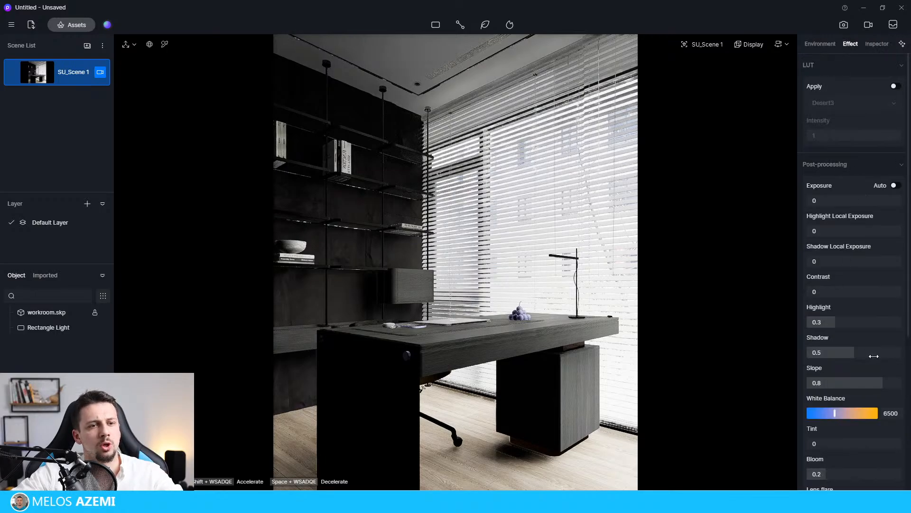
{"action": "mouse_move", "coordinate": [855, 353]}
{"action": "left_mouse_down"}
{"action": "mouse_move", "coordinate": [829, 354]}
{"action": "mouse_move", "coordinate": [838, 356]}
{"action": "left_mouse_up"}
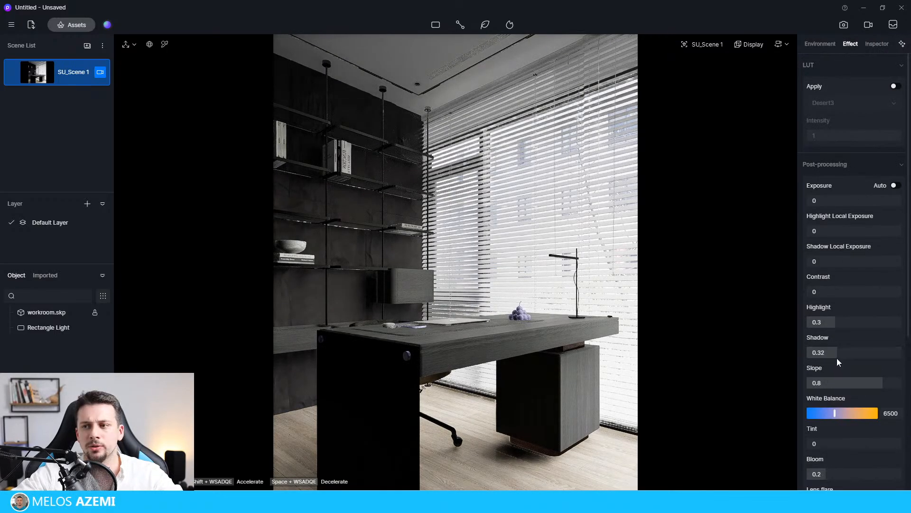
Pick the material of the desk's black side panel and change its template to Transparent.
{"action": "left_click", "coordinate": [389, 389]}
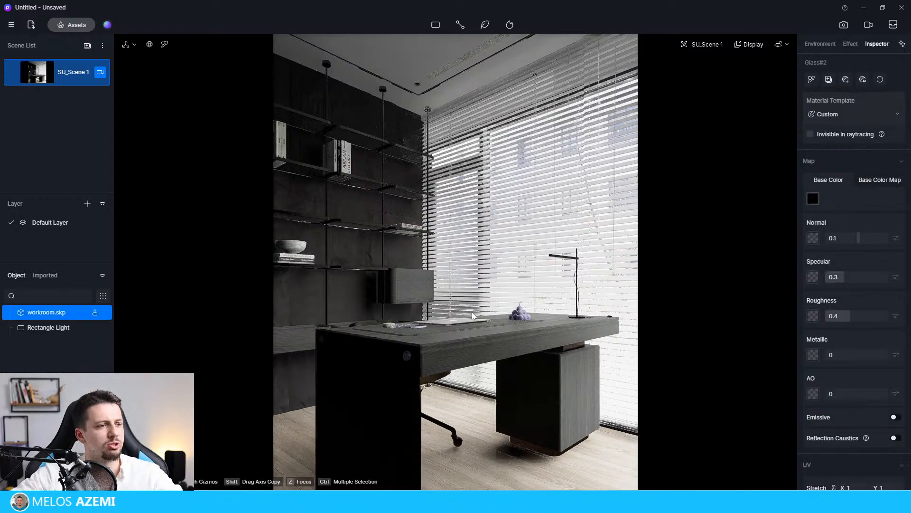
{"action": "left_click", "coordinate": [166, 45]}
{"action": "left_click", "coordinate": [370, 397]}
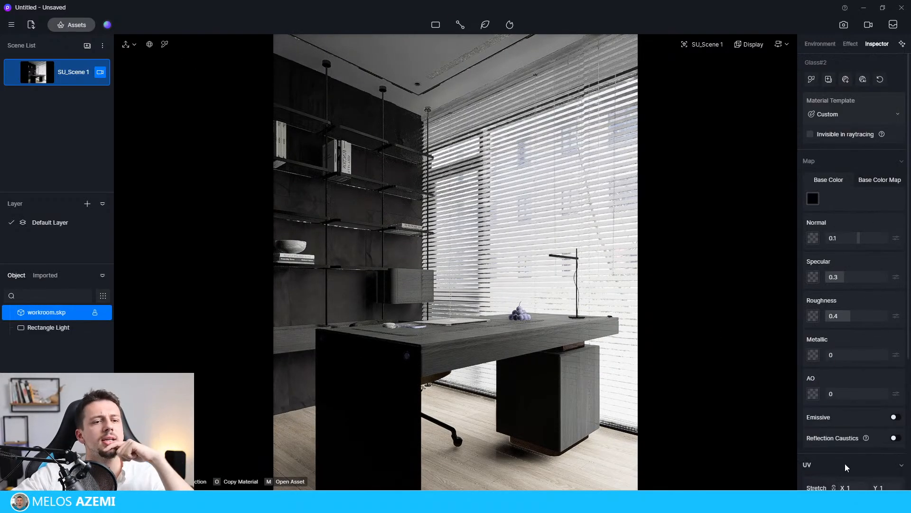
{"action": "scroll", "coordinate": [864, 421], "scroll_direction": "down", "scroll_amount": 2}
{"action": "scroll", "coordinate": [878, 407], "scroll_direction": "down", "scroll_amount": 3}
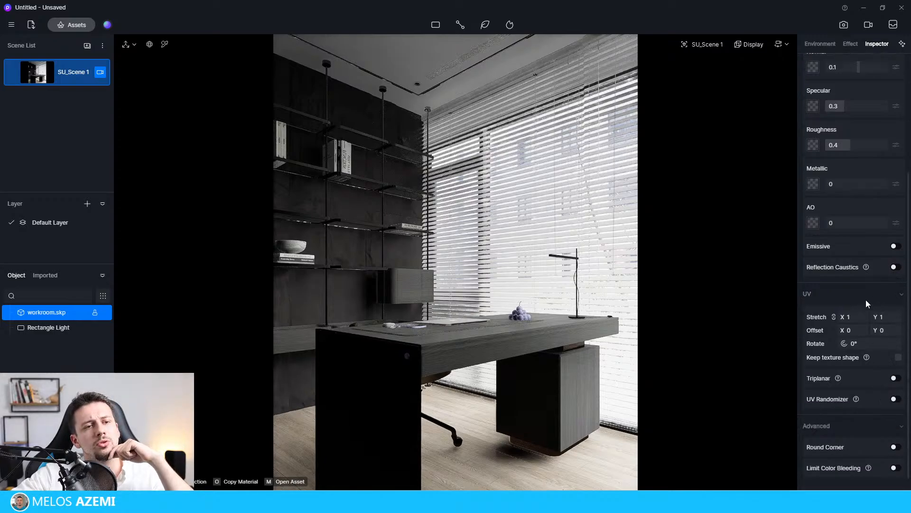
{"action": "scroll", "coordinate": [854, 199], "scroll_direction": "up", "scroll_amount": 5}
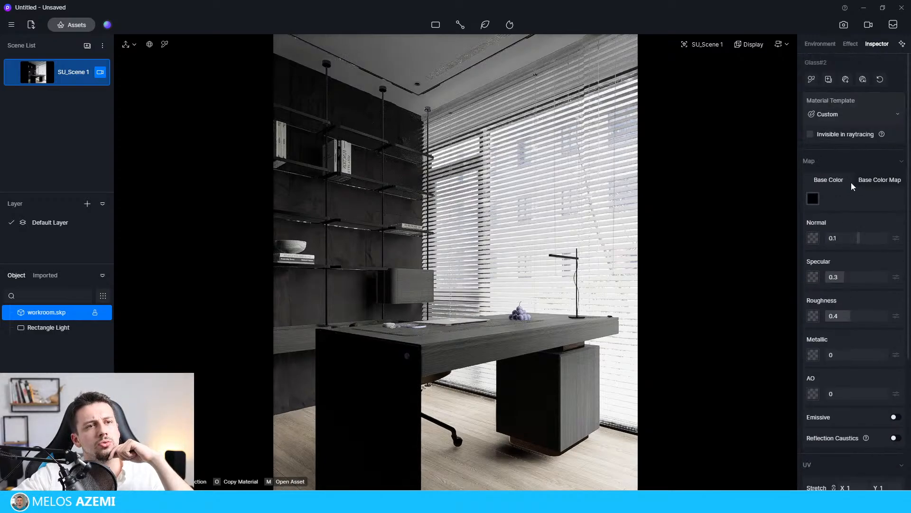
{"action": "left_click", "coordinate": [849, 114]}
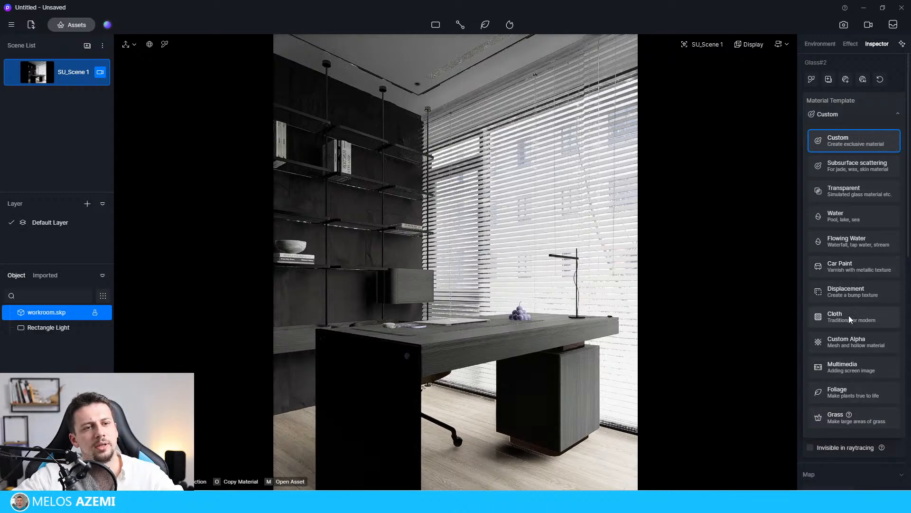
{"action": "left_click", "coordinate": [845, 195]}
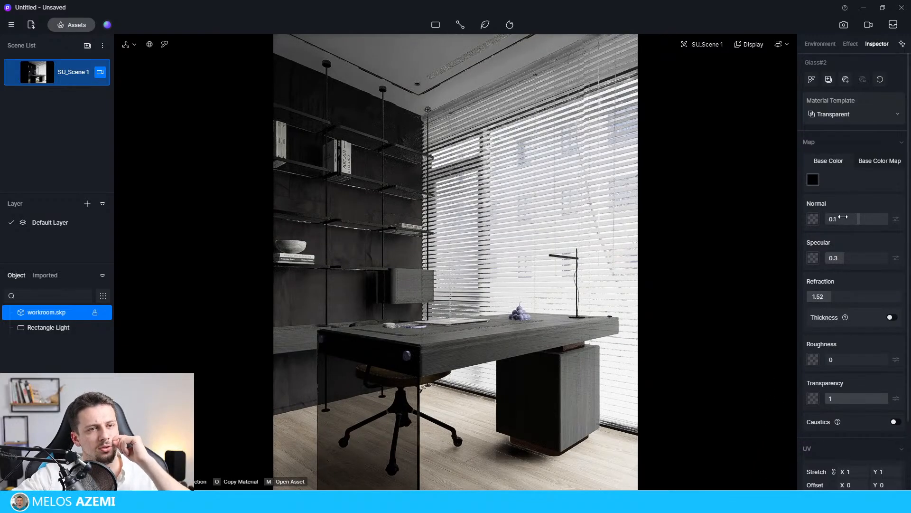
Set the desk's glass side panel to a white base color, refraction 1.41 and transparency 0.77.
{"action": "left_click", "coordinate": [813, 180]}
{"action": "left_click_drag", "start_coordinate": [838, 247], "coordinate": [790, 212]}
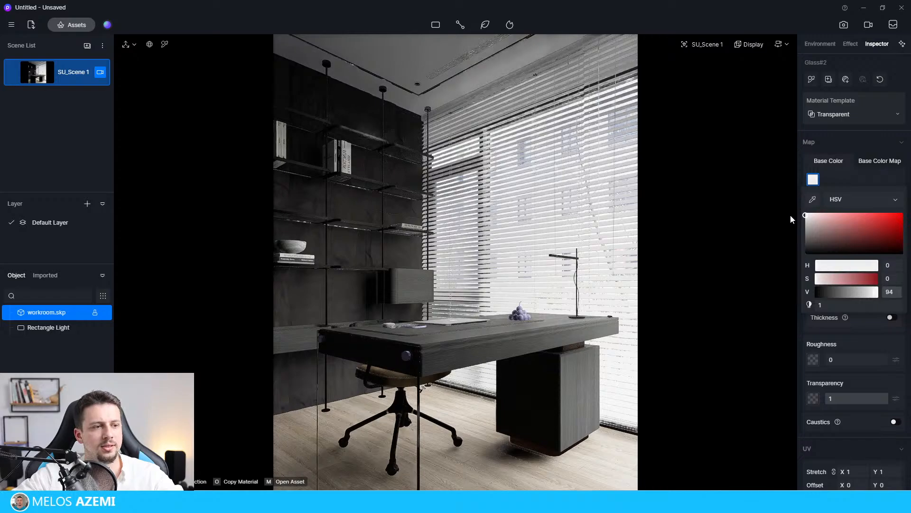
{"action": "left_click", "coordinate": [791, 208]}
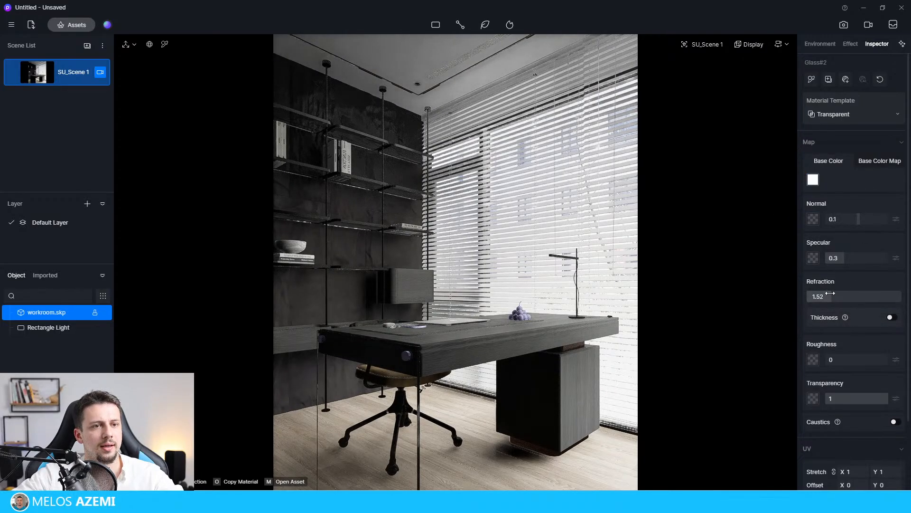
{"action": "left_click_drag", "start_coordinate": [833, 296], "coordinate": [826, 307]}
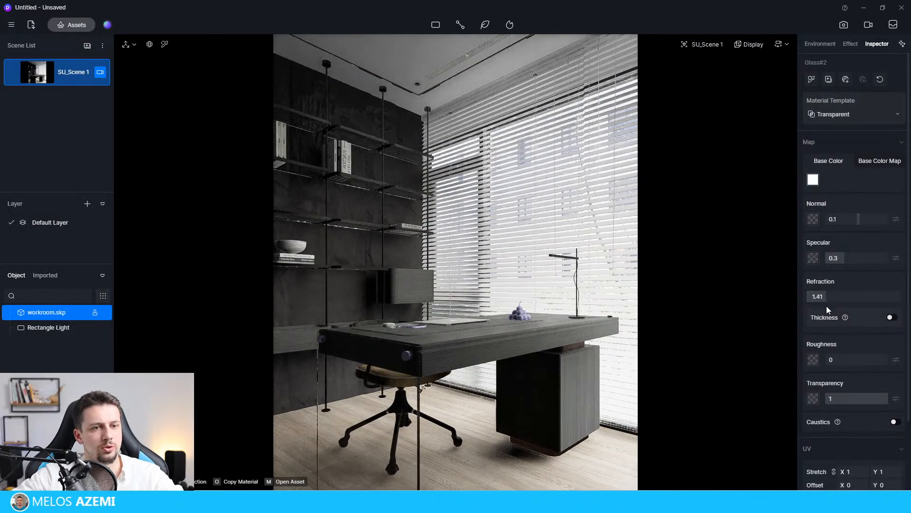
{"action": "left_click_drag", "start_coordinate": [850, 399], "coordinate": [874, 401]}
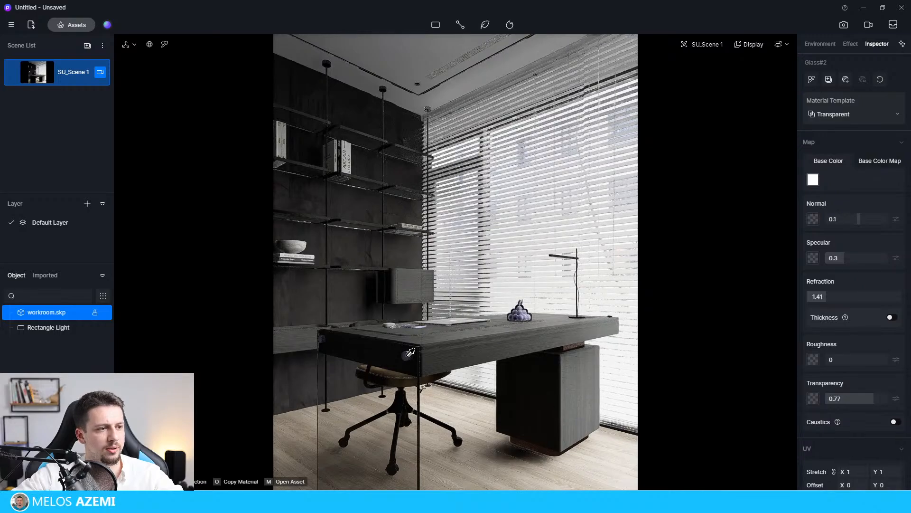
Pick the silver material of the desk's round fitting and set its metallic to 1 and roughness to 0.11.
{"action": "left_click", "coordinate": [413, 357]}
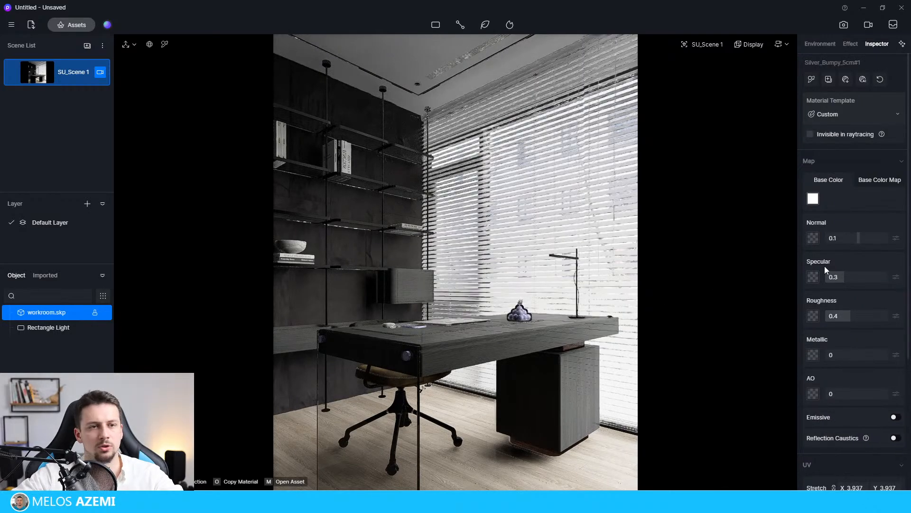
{"action": "left_click_drag", "start_coordinate": [852, 349], "coordinate": [890, 351]}
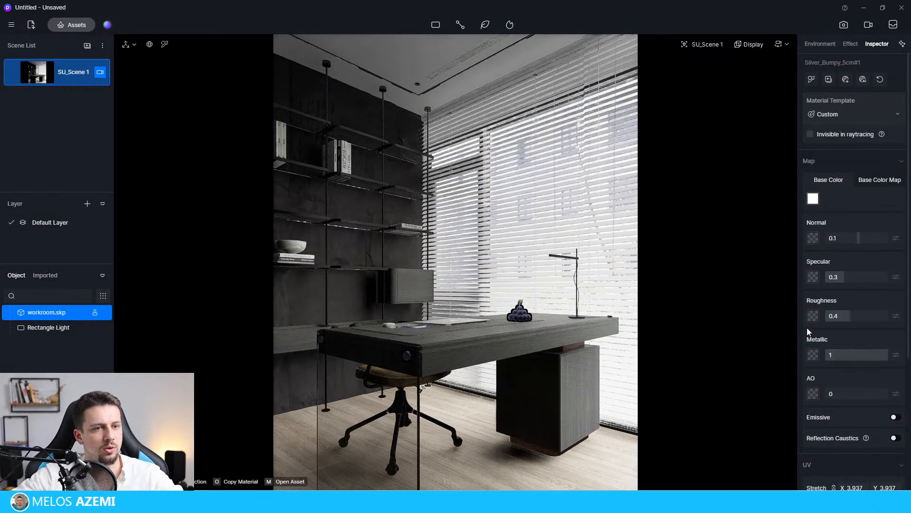
{"action": "left_click_drag", "start_coordinate": [848, 312], "coordinate": [834, 331]}
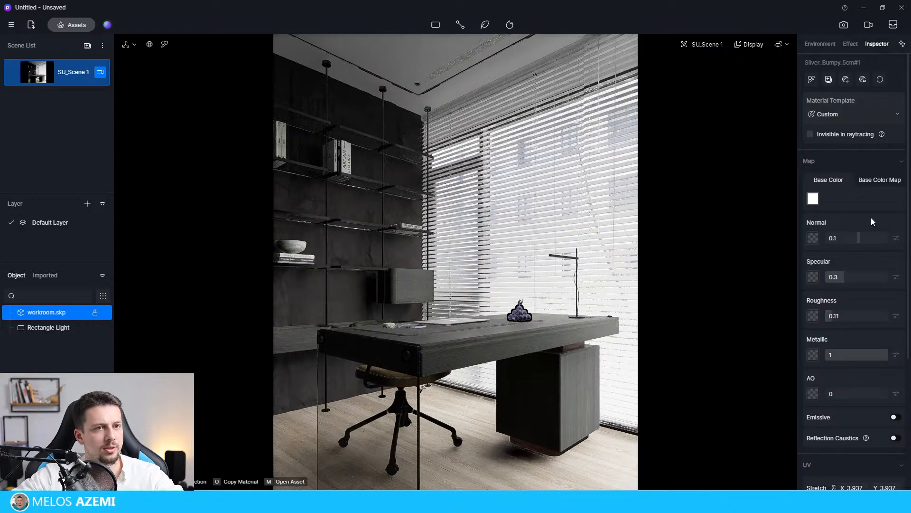
Adjust the silver material's base color map to saturation -100 and brightness 100, and clear the selection.
{"action": "left_click", "coordinate": [813, 199]}
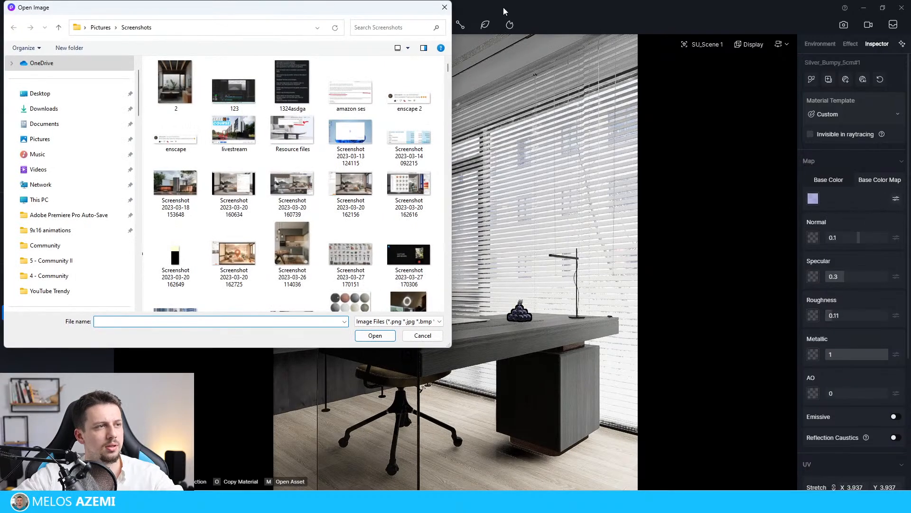
{"action": "left_click_drag", "start_coordinate": [406, 9], "coordinate": [406, 96]}
{"action": "left_click", "coordinate": [444, 98]}
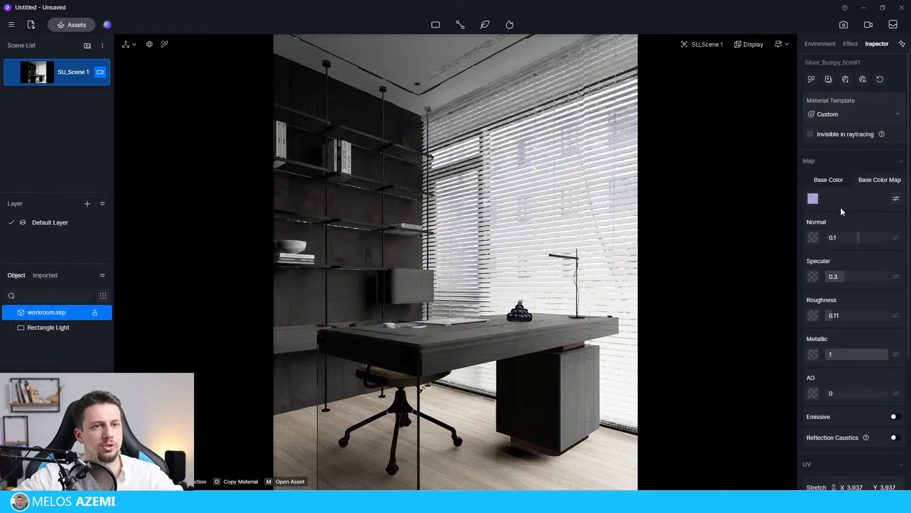
{"action": "left_click", "coordinate": [897, 198]}
{"action": "left_click", "coordinate": [857, 244]}
{"action": "left_click", "coordinate": [854, 238]}
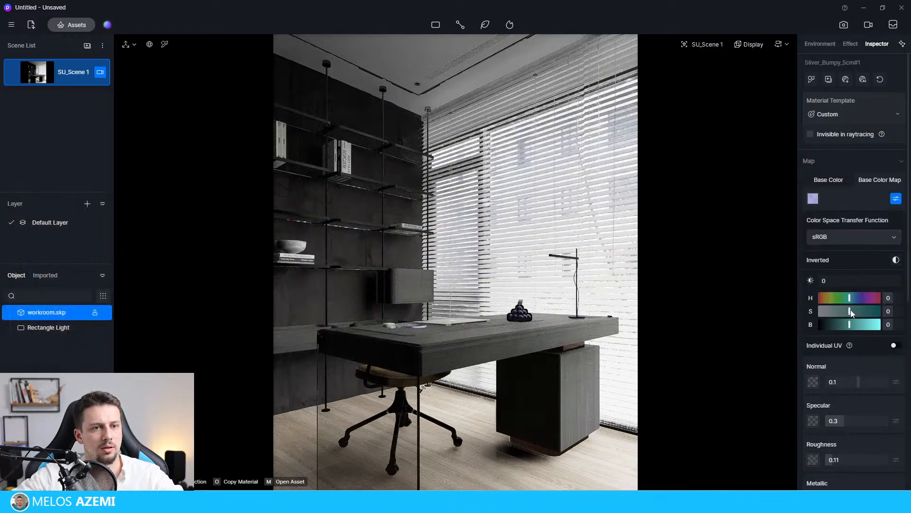
{"action": "left_click_drag", "start_coordinate": [849, 311], "coordinate": [794, 313]}
{"action": "left_click_drag", "start_coordinate": [852, 329], "coordinate": [895, 327]}
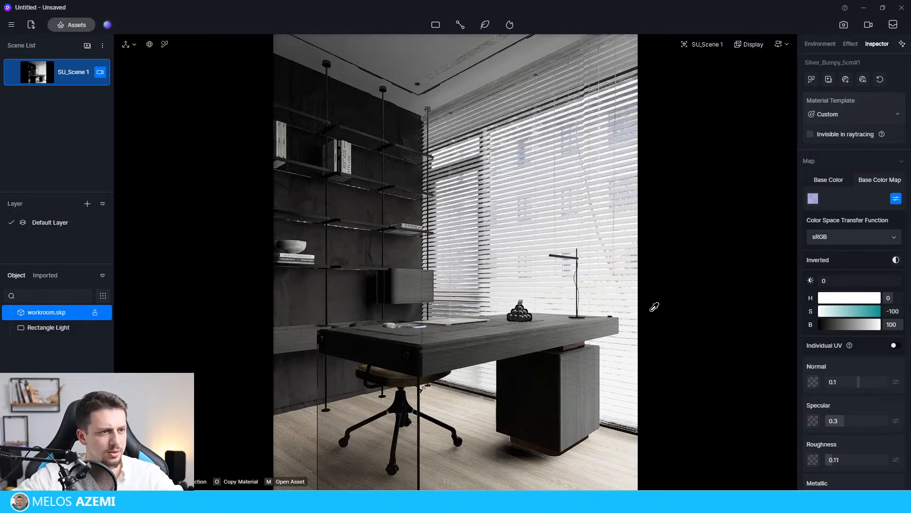
{"action": "left_click", "coordinate": [690, 345]}
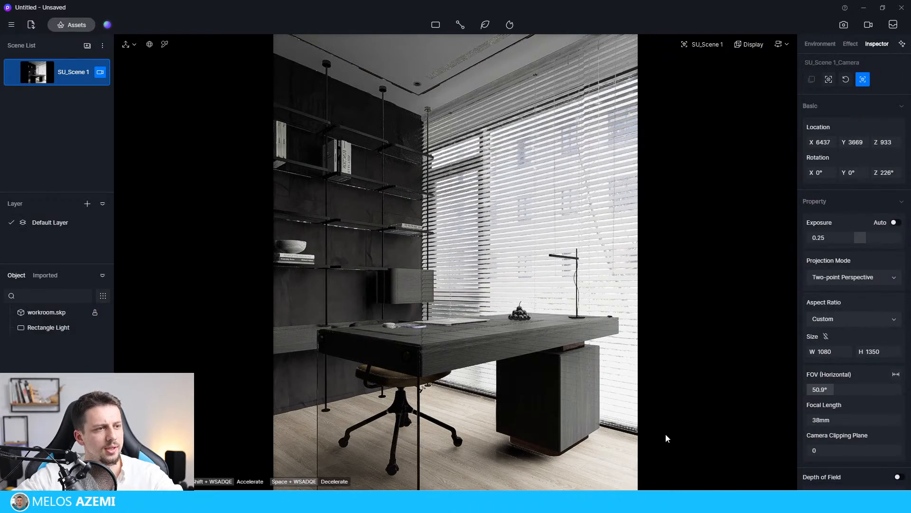
{"action": "left_click", "coordinate": [702, 412]}
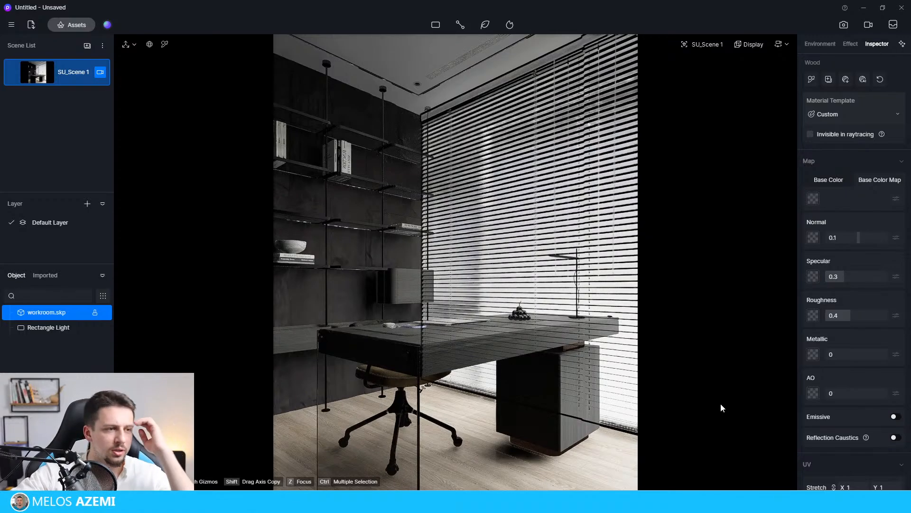
{"action": "left_click", "coordinate": [456, 349]}
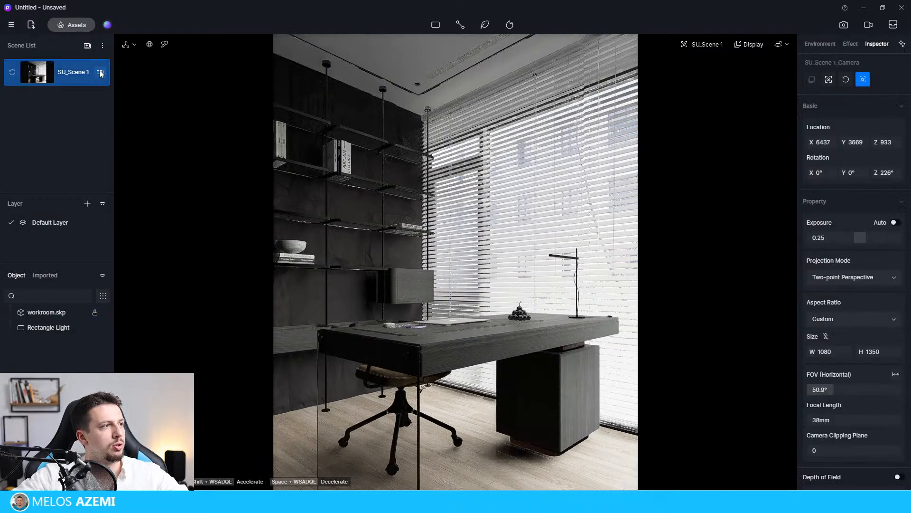
{"action": "left_click", "coordinate": [100, 72]}
{"action": "scroll", "coordinate": [414, 213], "scroll_direction": "down", "scroll_amount": 2}
{"action": "scroll", "coordinate": [445, 288], "scroll_direction": "up", "scroll_amount": 3}
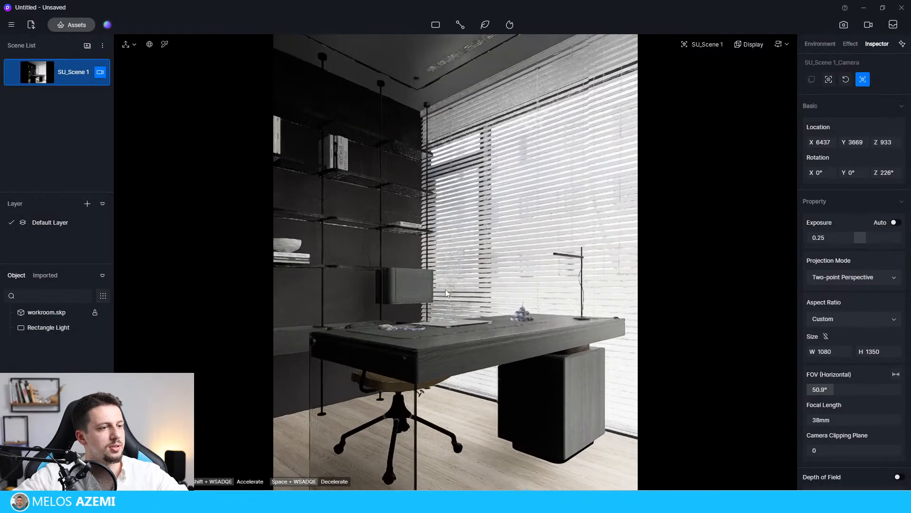
{"action": "key", "text": "ctrl+s"}
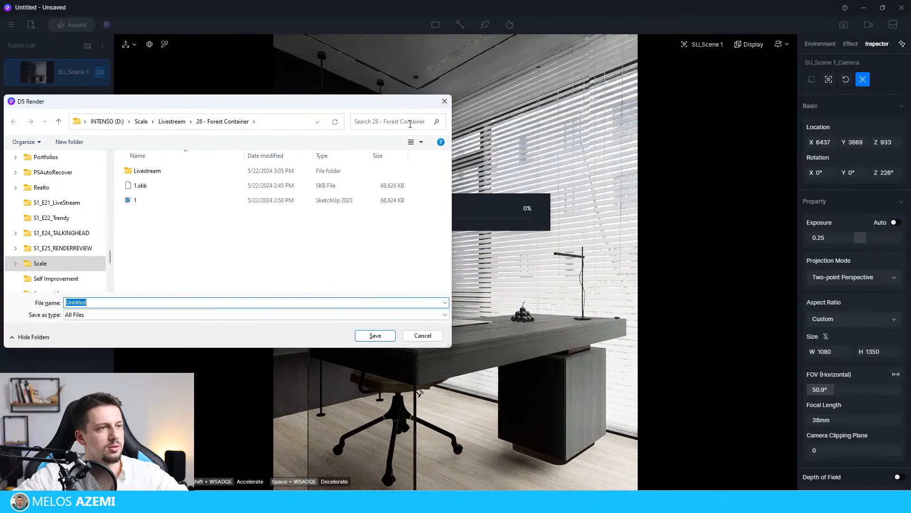
{"action": "left_click", "coordinate": [442, 101]}
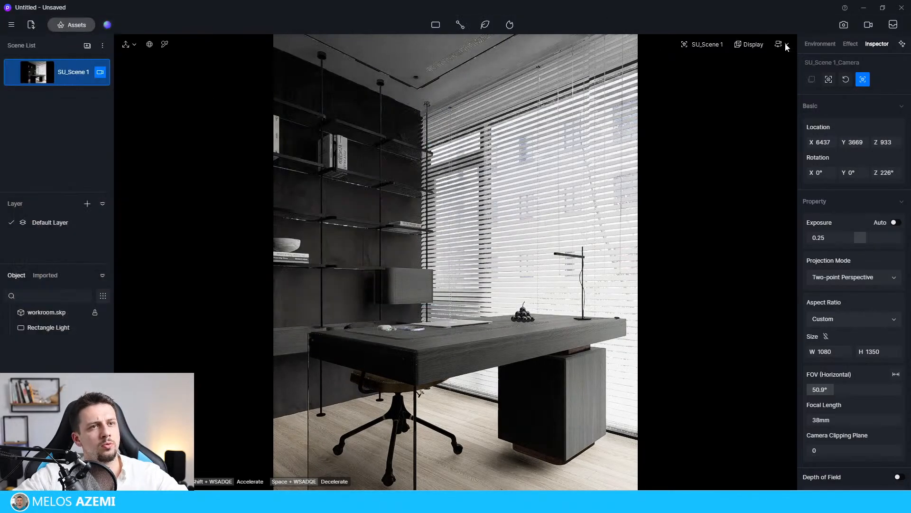
{"action": "left_click", "coordinate": [786, 45]}
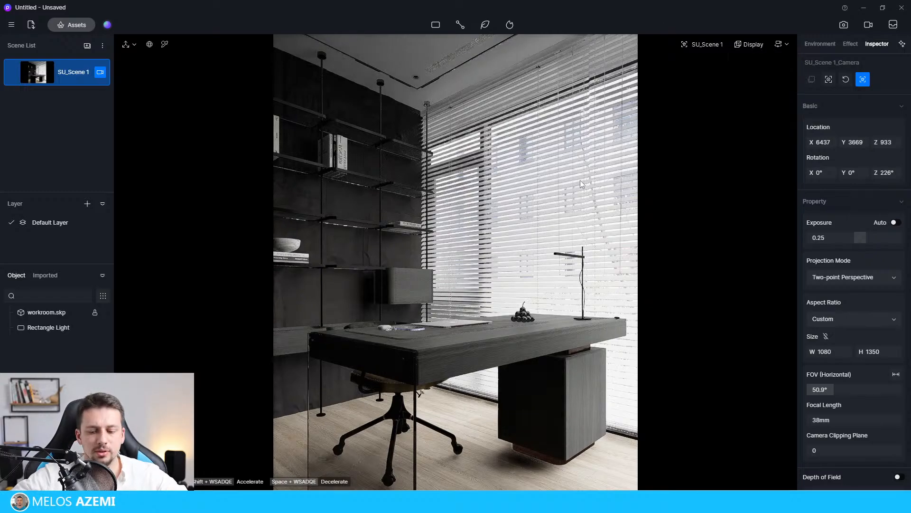
Reframe the scene camera wider to show the whole desk, at location X 6649, Y 3888 with Z rotation 224°.
{"action": "scroll", "coordinate": [580, 180], "scroll_direction": "down", "scroll_amount": 1}
{"action": "scroll", "coordinate": [537, 232], "scroll_direction": "down", "scroll_amount": 1}
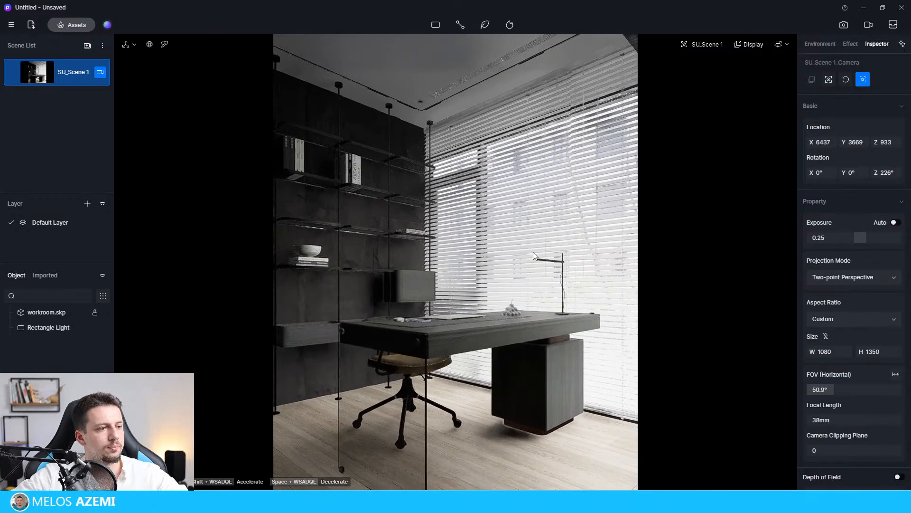
{"action": "right_click_drag", "start_coordinate": [529, 256], "coordinate": [517, 256]}
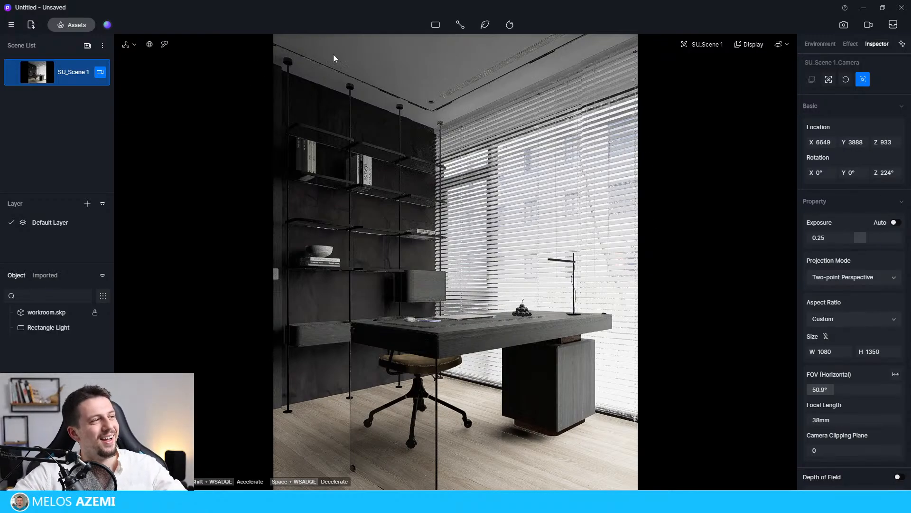
Pick the chair seat's leather material and set its roughness to 0.1 and specular to 0.5.
{"action": "left_click", "coordinate": [451, 361]}
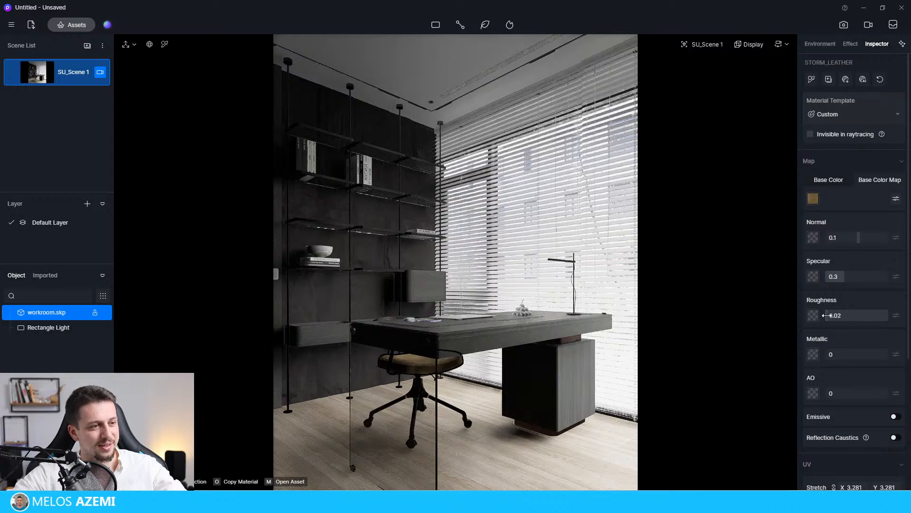
{"action": "left_click_drag", "start_coordinate": [826, 315], "coordinate": [828, 315]}
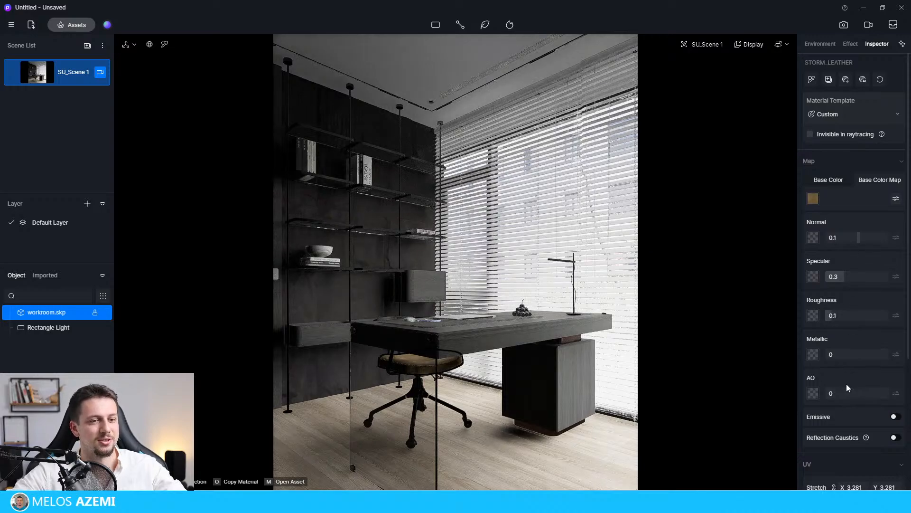
{"action": "mouse_move", "coordinate": [845, 277]}
{"action": "left_mouse_down"}
{"action": "mouse_move", "coordinate": [886, 277]}
{"action": "mouse_move", "coordinate": [856, 277]}
{"action": "left_mouse_up"}
Adjust the leather's base color map to saturation -39 and brightness -3, and set its roughness to 0.08.
{"action": "left_click", "coordinate": [896, 198]}
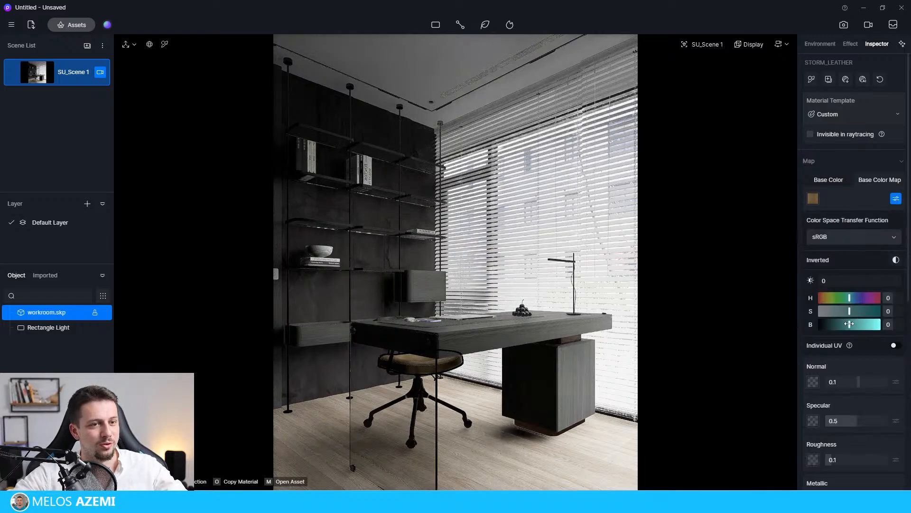
{"action": "mouse_move", "coordinate": [849, 325]}
{"action": "left_mouse_down"}
{"action": "mouse_move", "coordinate": [839, 324]}
{"action": "mouse_move", "coordinate": [849, 324]}
{"action": "mouse_move", "coordinate": [838, 311]}
{"action": "left_mouse_up"}
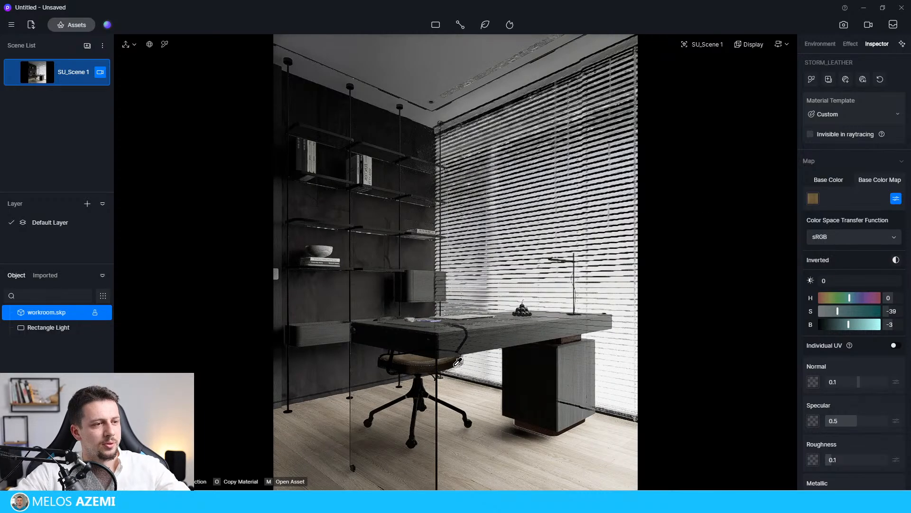
{"action": "scroll", "coordinate": [857, 448], "scroll_direction": "down", "scroll_amount": 1}
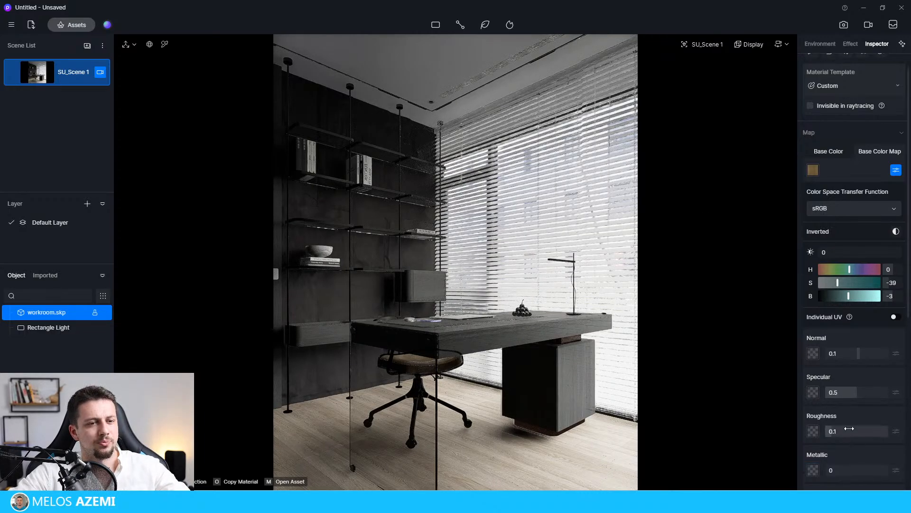
{"action": "left_click_drag", "start_coordinate": [832, 431], "coordinate": [828, 431]}
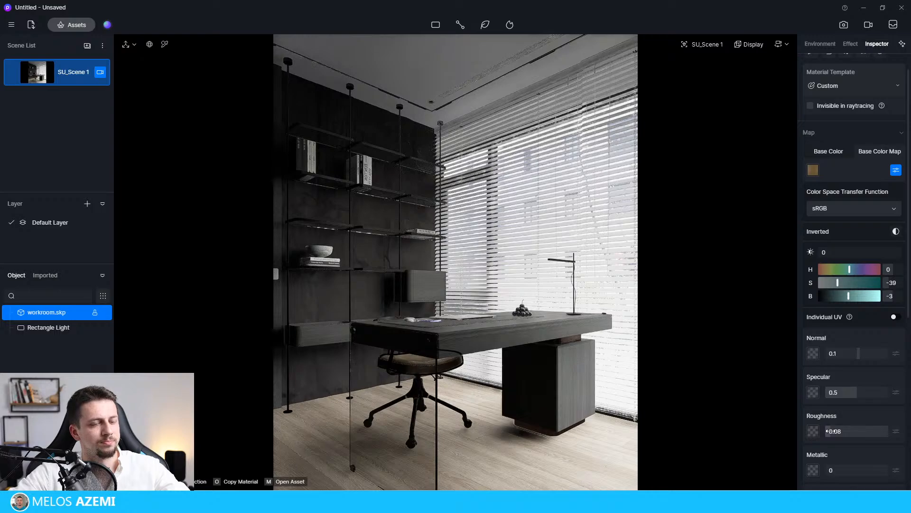
Add a strip light on the floor along the base of the dark shelving wall.
{"action": "left_click", "coordinate": [316, 331]}
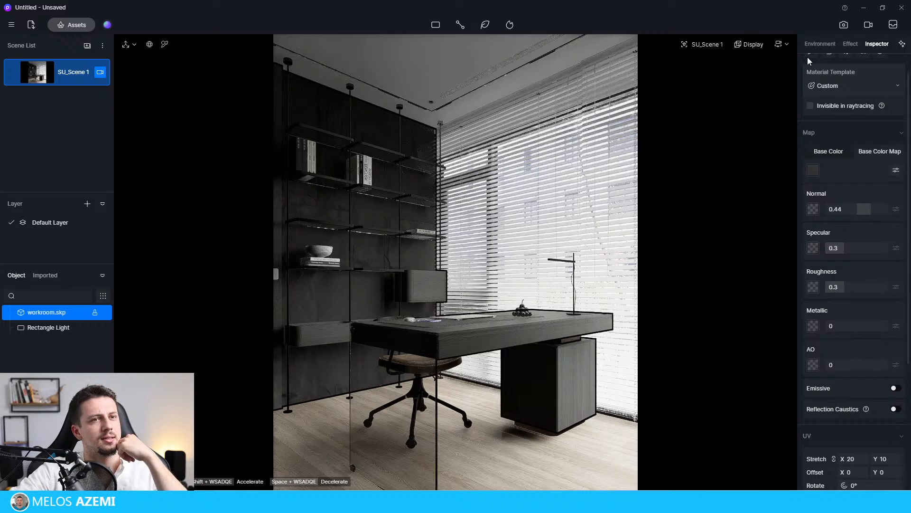
{"action": "left_click", "coordinate": [849, 43]}
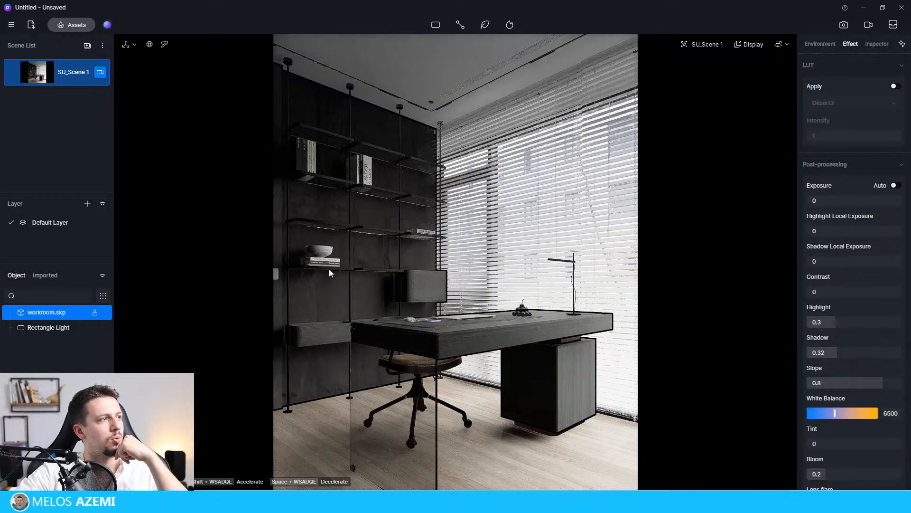
{"action": "left_click", "coordinate": [436, 25]}
{"action": "left_click", "coordinate": [440, 78]}
{"action": "scroll", "coordinate": [317, 323], "scroll_direction": "up", "scroll_amount": 2}
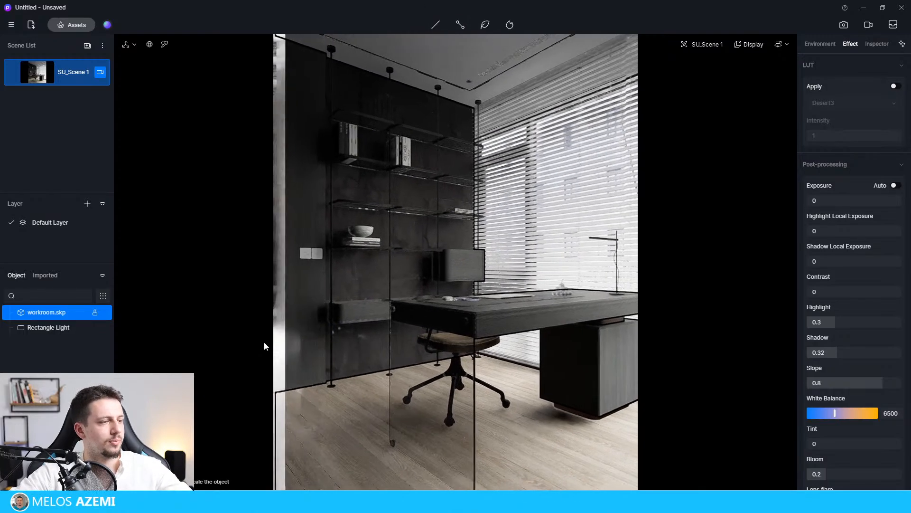
{"action": "scroll", "coordinate": [331, 382], "scroll_direction": "up", "scroll_amount": 2}
{"action": "right_click_drag", "start_coordinate": [349, 403], "coordinate": [324, 429]}
{"action": "left_click", "coordinate": [361, 367]}
{"action": "scroll", "coordinate": [357, 370], "scroll_direction": "up", "scroll_amount": 2}
{"action": "scroll", "coordinate": [356, 371], "scroll_direction": "up", "scroll_amount": 1}
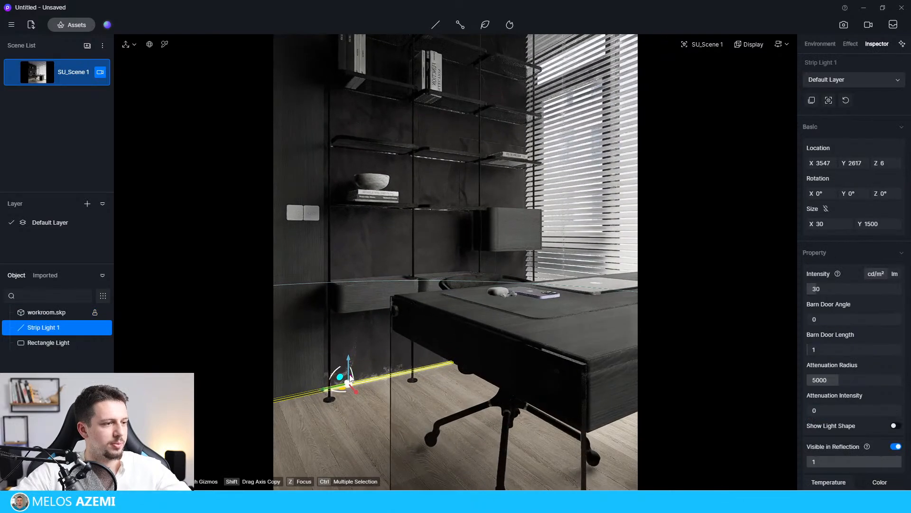
Stand the strip light upright (X rotation 90°) beside the shelving at Y 2766, Z 1107, size it 37 by 3465, and restore the scene view.
{"action": "left_click_drag", "start_coordinate": [337, 374], "coordinate": [332, 403]}
{"action": "scroll", "coordinate": [373, 331], "scroll_direction": "down", "scroll_amount": 2}
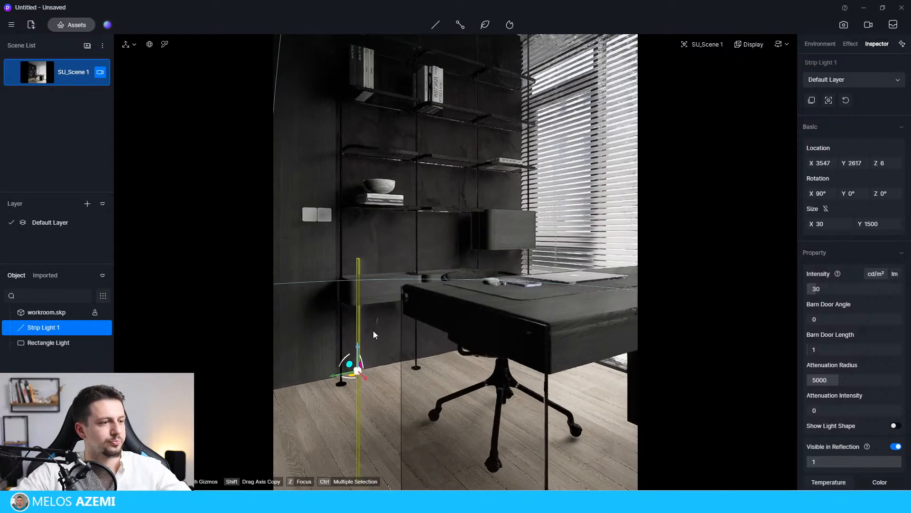
{"action": "left_click_drag", "start_coordinate": [359, 351], "coordinate": [333, 207]}
{"action": "left_click_drag", "start_coordinate": [326, 207], "coordinate": [321, 208]}
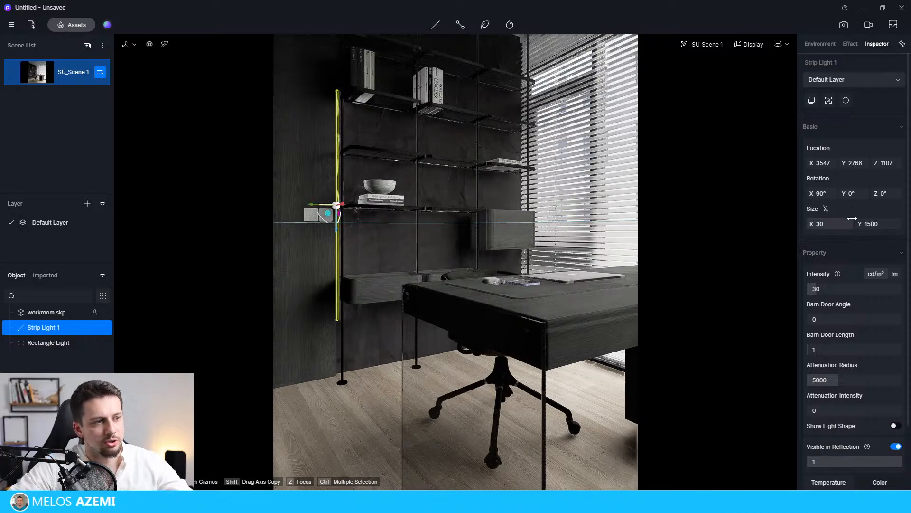
{"action": "left_click_drag", "start_coordinate": [852, 220], "coordinate": [910, 224]}
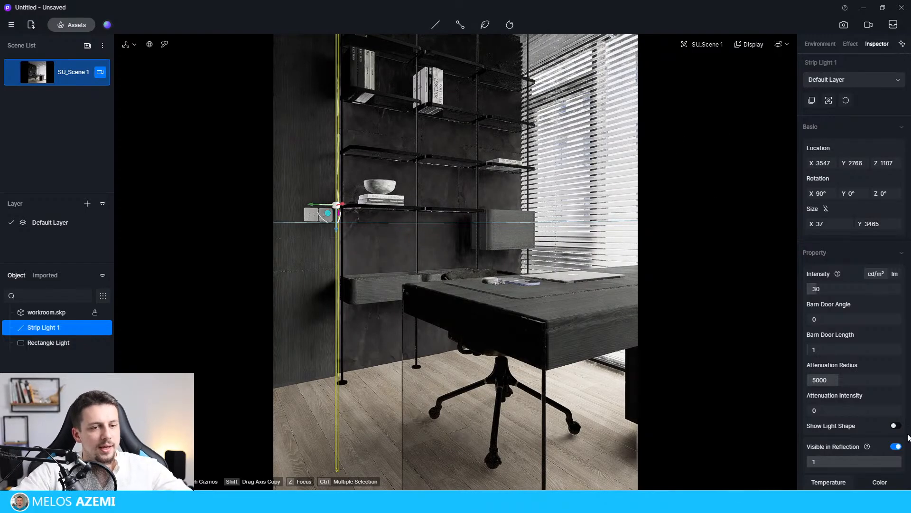
{"action": "left_click", "coordinate": [72, 76]}
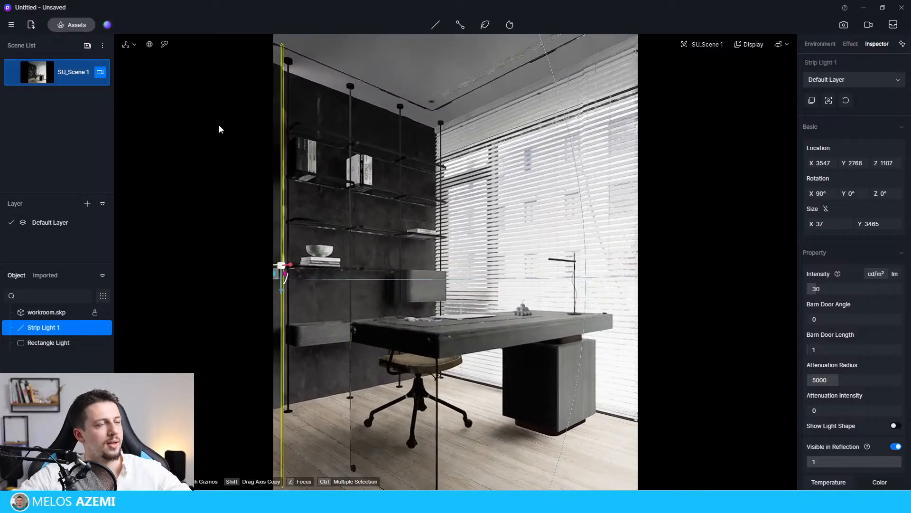
Set the strip light's color temperature to 2950, intensity to 216 and attenuation radius to 2175.
{"action": "scroll", "coordinate": [891, 417], "scroll_direction": "down", "scroll_amount": 1}
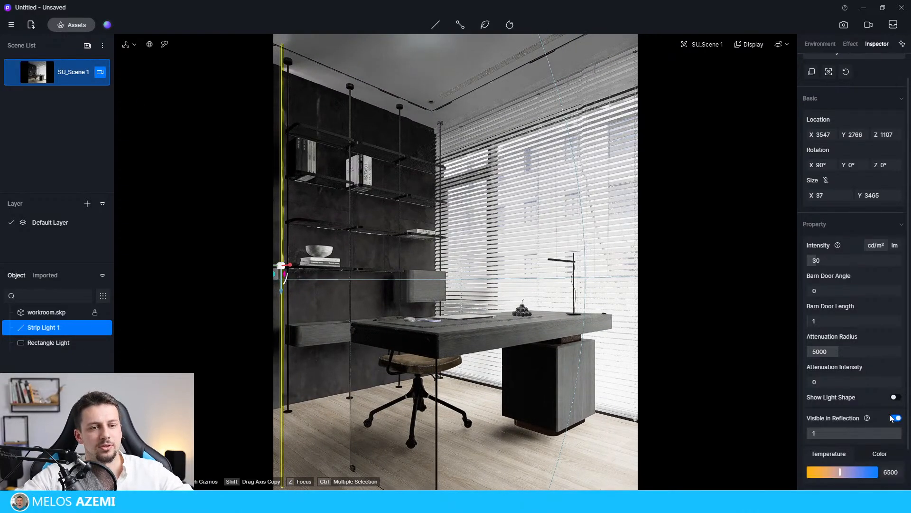
{"action": "scroll", "coordinate": [891, 418], "scroll_direction": "down", "scroll_amount": 2}
{"action": "left_click_drag", "start_coordinate": [839, 424], "coordinate": [817, 425]}
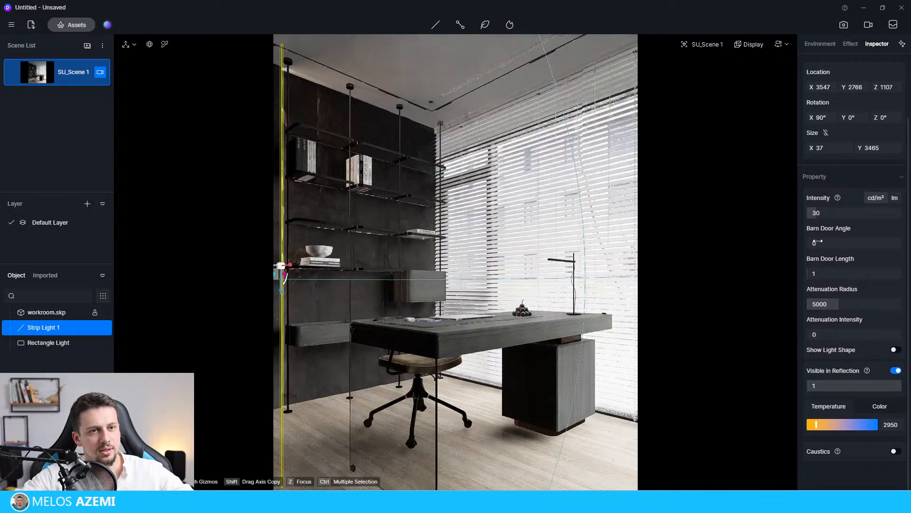
{"action": "left_click_drag", "start_coordinate": [831, 212], "coordinate": [877, 212]}
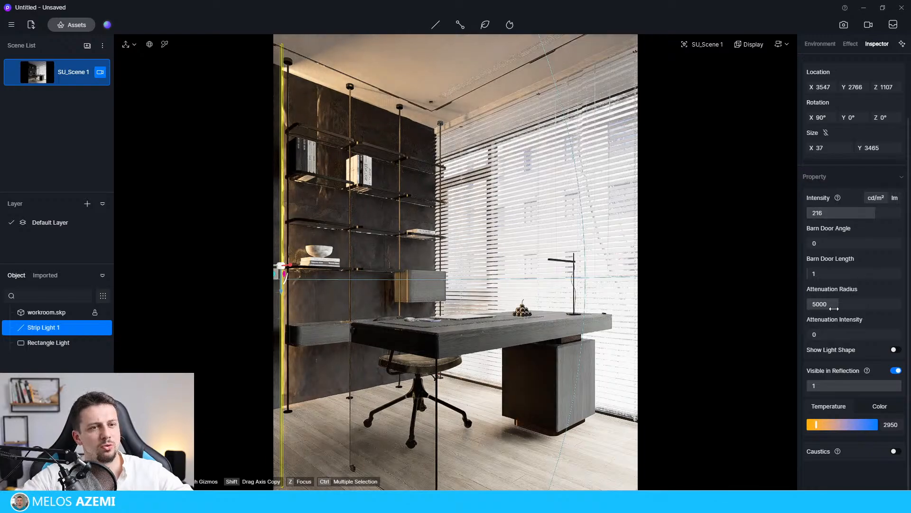
{"action": "mouse_move", "coordinate": [835, 304]}
{"action": "left_mouse_down"}
{"action": "mouse_move", "coordinate": [810, 306]}
{"action": "mouse_move", "coordinate": [831, 307]}
{"action": "mouse_move", "coordinate": [820, 309]}
{"action": "left_mouse_up"}
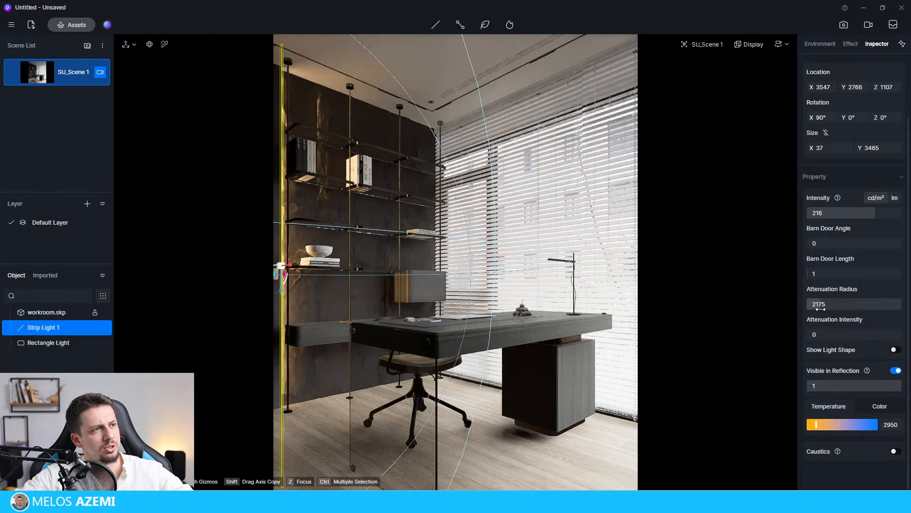
Soften the strip light to an intensity of 121.5 with a color temperature of 4150, and leave its settings.
{"action": "left_click_drag", "start_coordinate": [873, 214], "coordinate": [852, 224]}
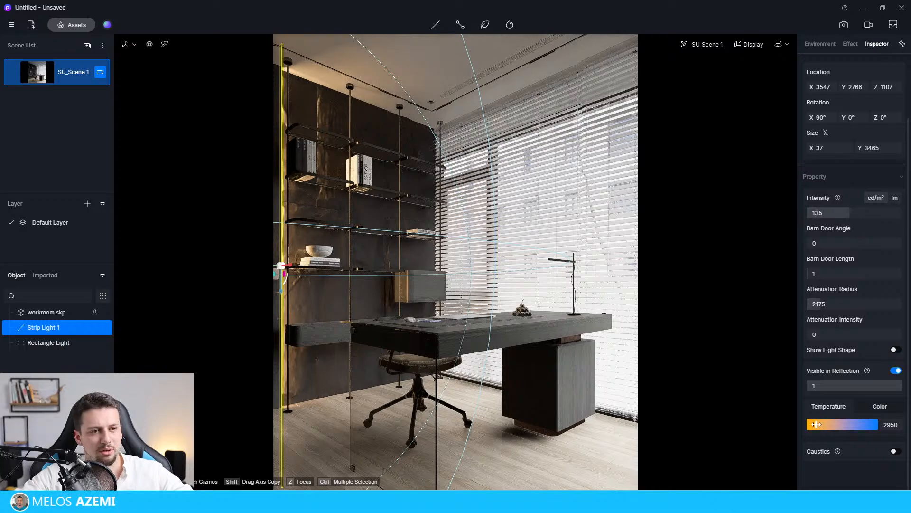
{"action": "left_click_drag", "start_coordinate": [816, 425], "coordinate": [830, 425]}
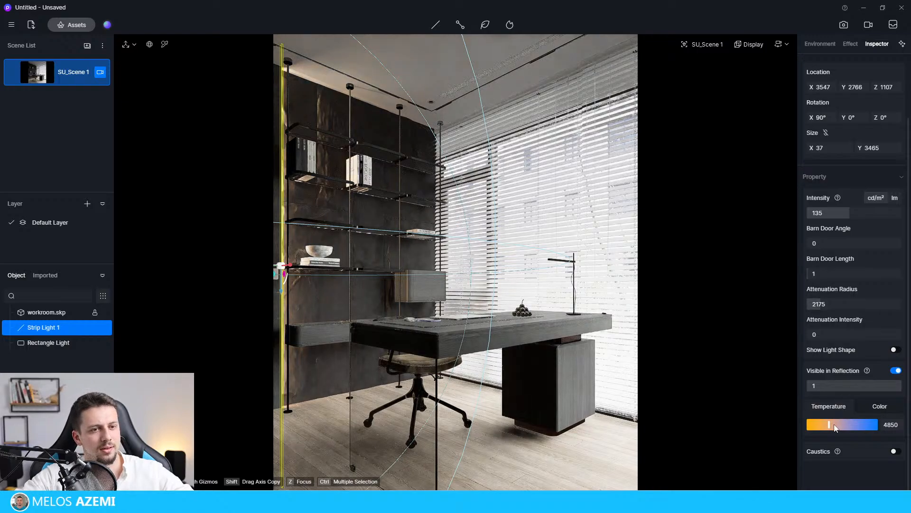
{"action": "left_click_drag", "start_coordinate": [850, 214], "coordinate": [847, 214]}
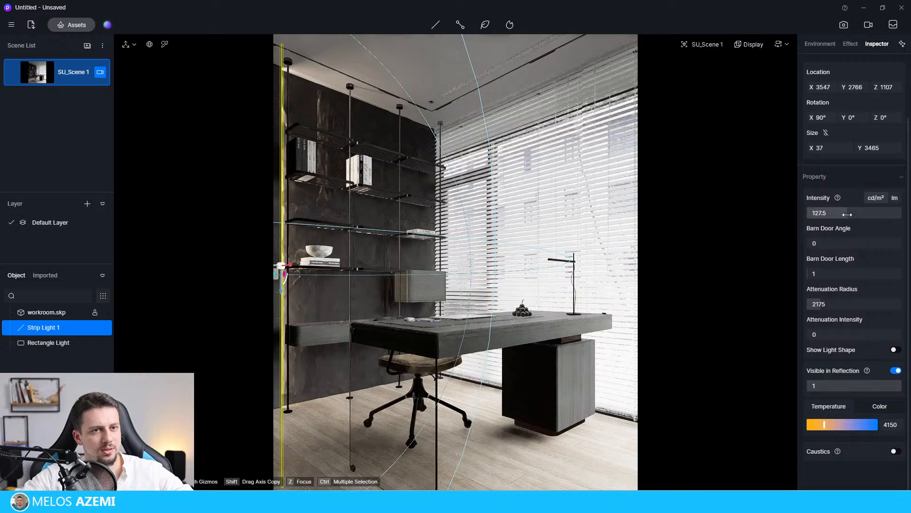
{"action": "left_click", "coordinate": [850, 181]}
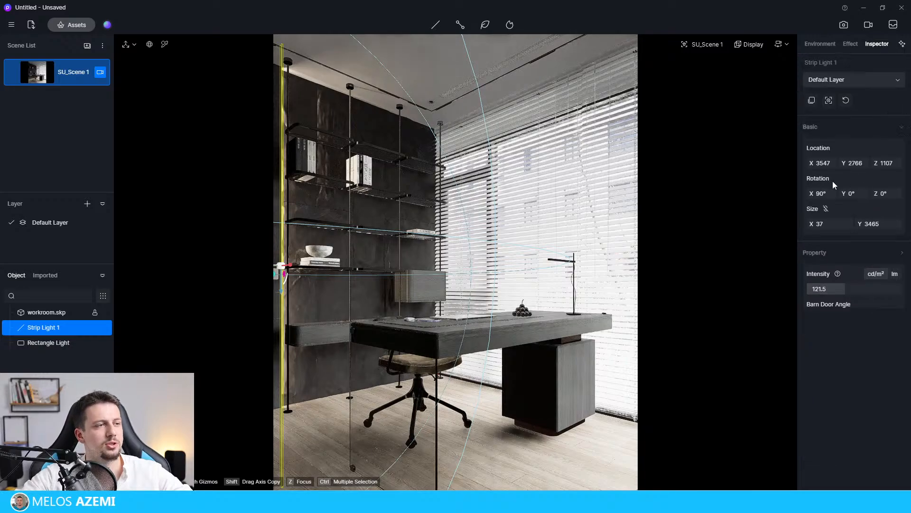
{"action": "left_click", "coordinate": [693, 208]}
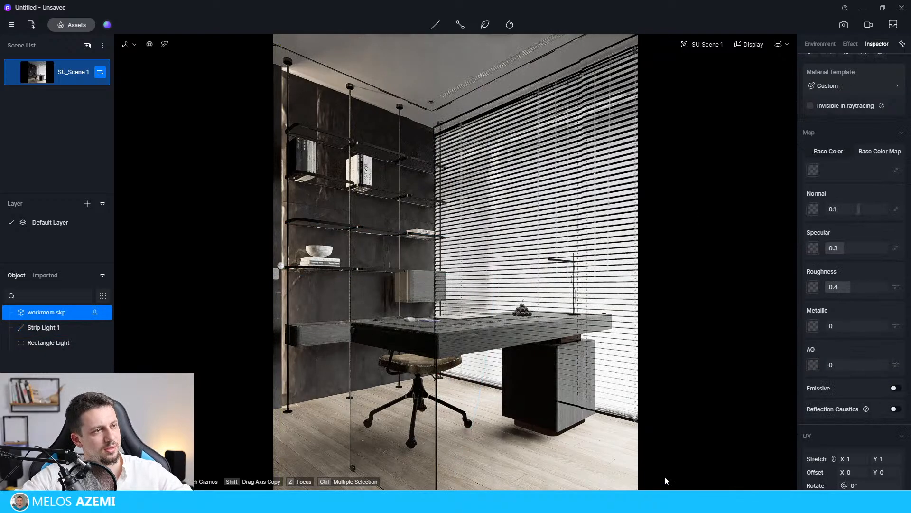
Reselect the strip light, warm its color temperature to 3100, and clear the selection.
{"action": "left_click", "coordinate": [283, 364]}
{"action": "left_click", "coordinate": [43, 329]}
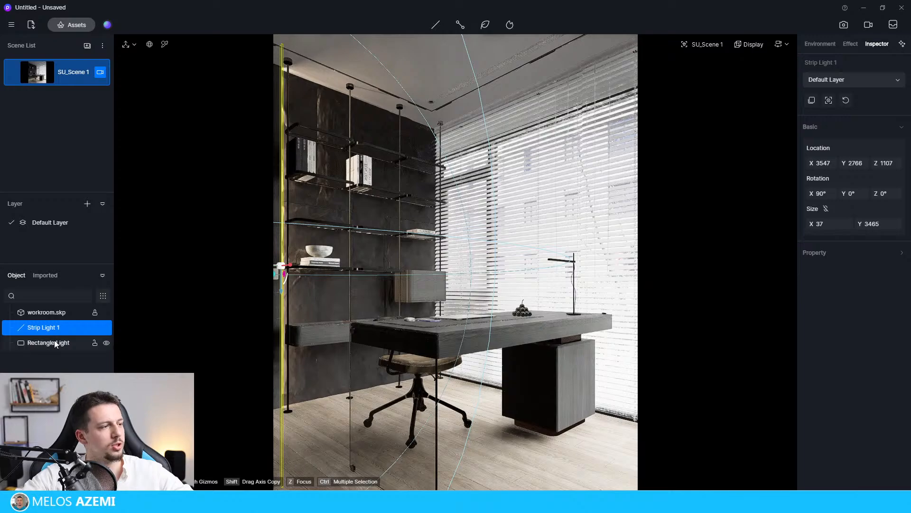
{"action": "left_click", "coordinate": [814, 252]}
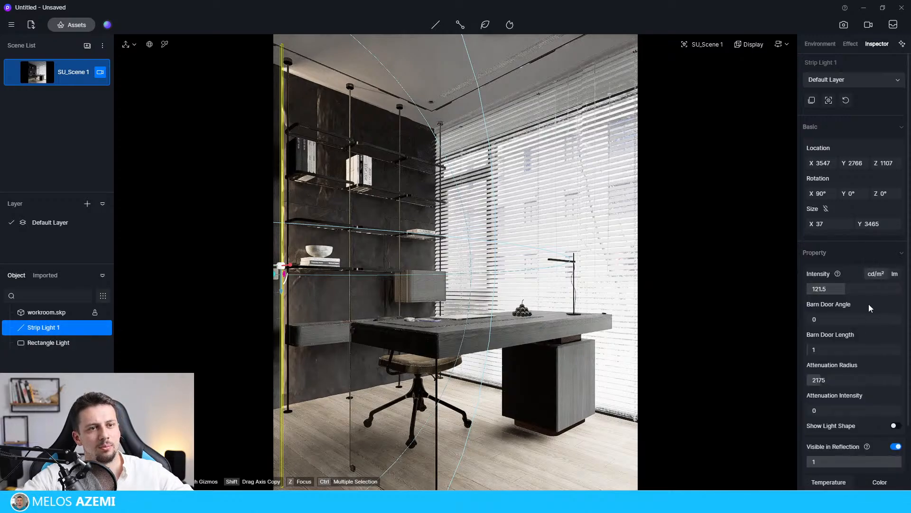
{"action": "scroll", "coordinate": [848, 404], "scroll_direction": "down", "scroll_amount": 2}
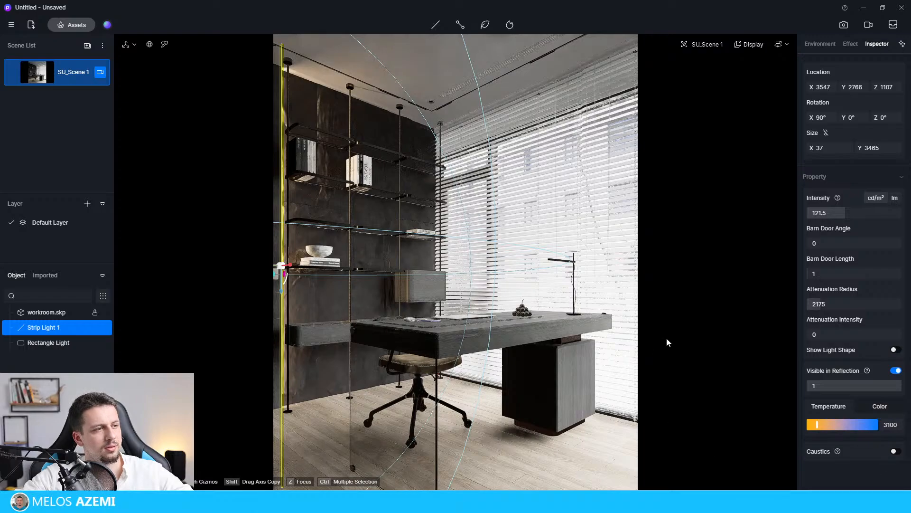
{"action": "left_click", "coordinate": [517, 49]}
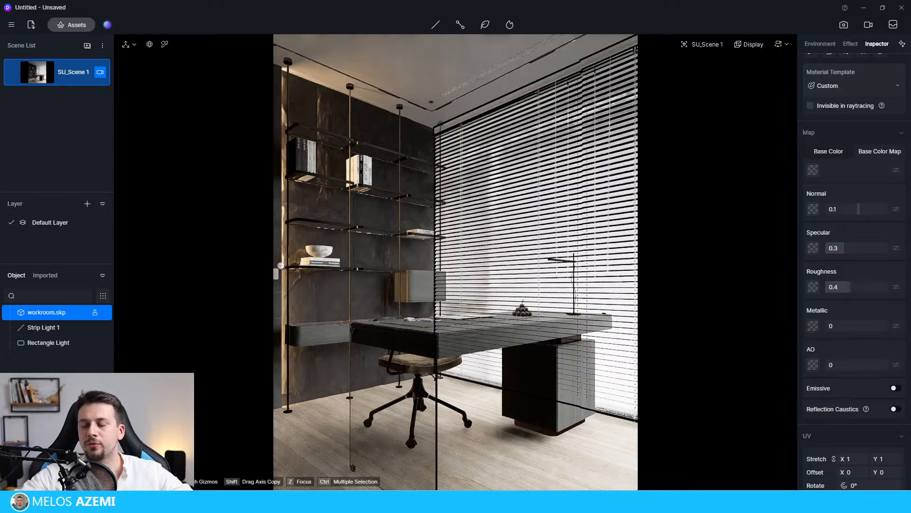
{"action": "left_click", "coordinate": [664, 309]}
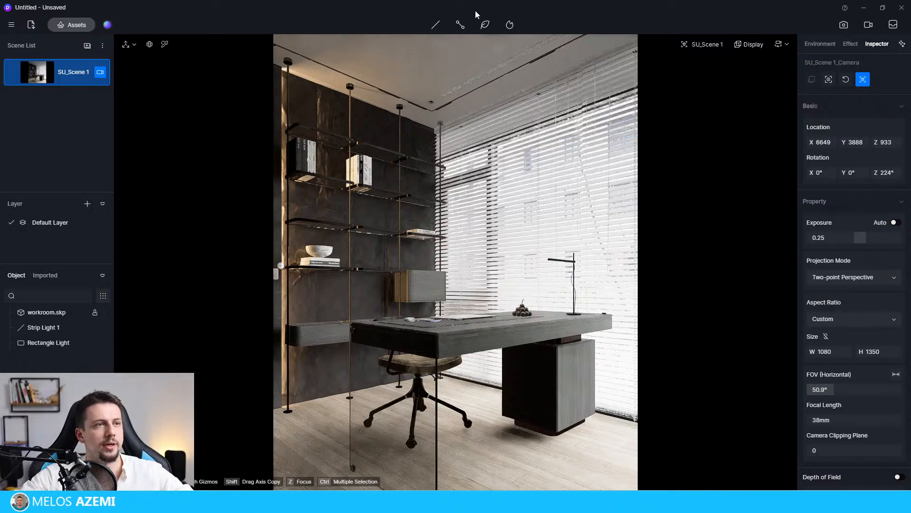
Pick the wood floor's material and set its roughness to 0.11.
{"action": "left_click", "coordinate": [150, 44]}
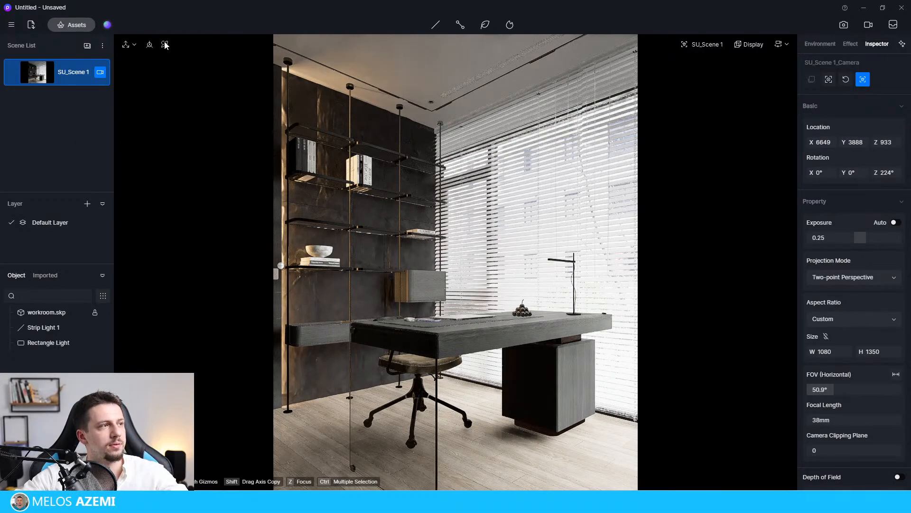
{"action": "left_click", "coordinate": [533, 456]}
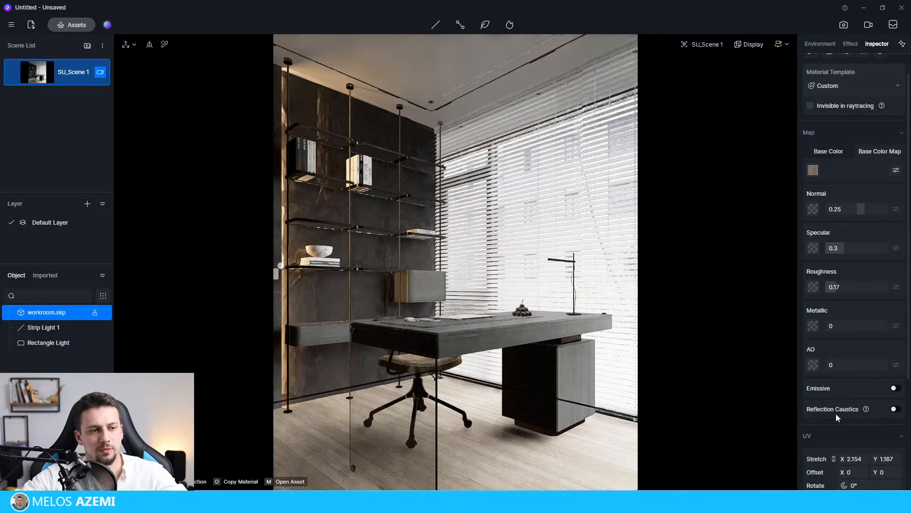
{"action": "scroll", "coordinate": [844, 454], "scroll_direction": "down", "scroll_amount": 1}
{"action": "scroll", "coordinate": [844, 427], "scroll_direction": "down", "scroll_amount": 1}
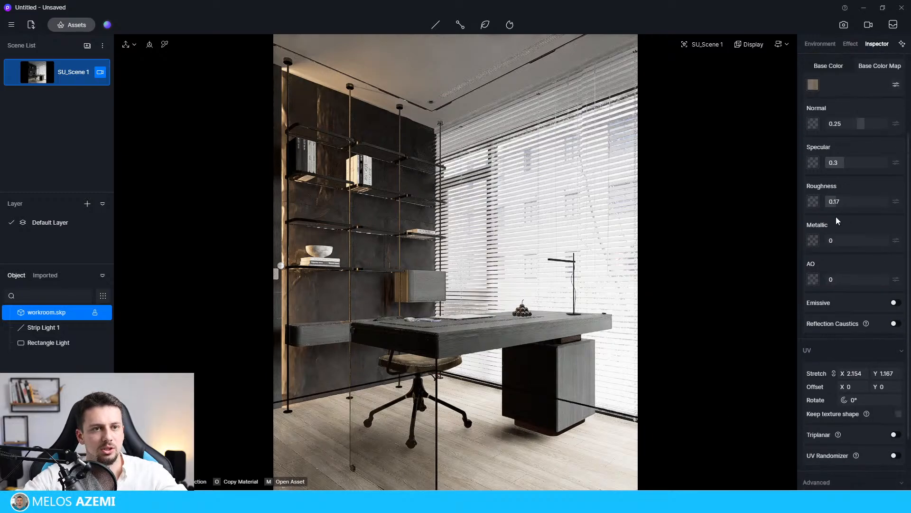
{"action": "left_click_drag", "start_coordinate": [847, 201], "coordinate": [837, 203]}
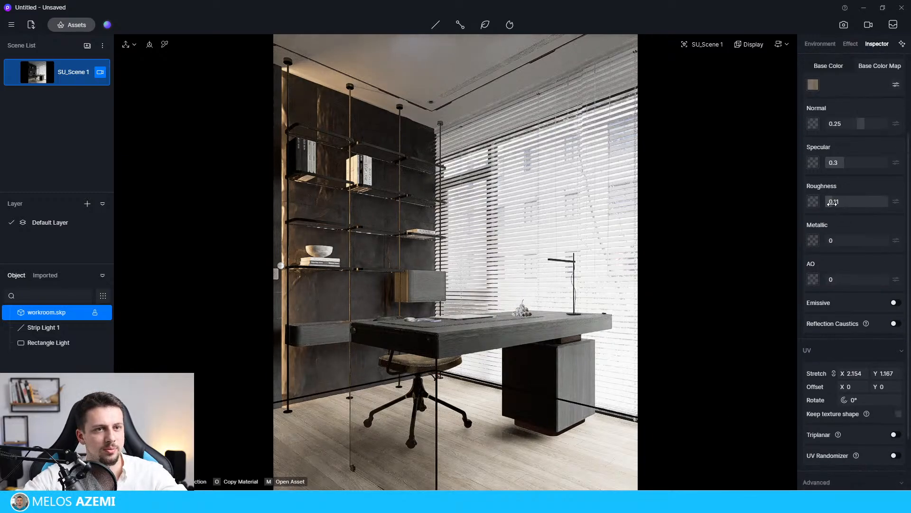
Switch the wood floor's material template to Displacement and set its height to 0.81.
{"action": "scroll", "coordinate": [822, 128], "scroll_direction": "up", "scroll_amount": 3}
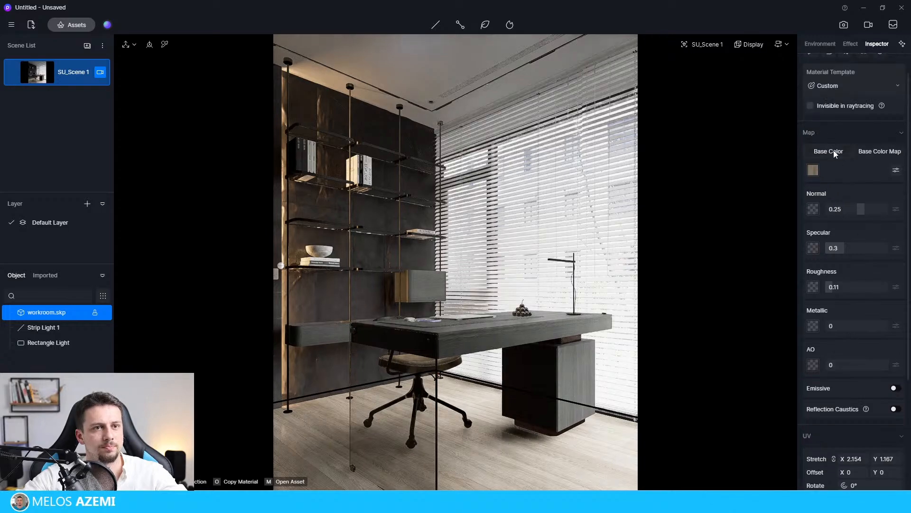
{"action": "left_click", "coordinate": [834, 151]}
{"action": "scroll", "coordinate": [839, 100], "scroll_direction": "up", "scroll_amount": 1}
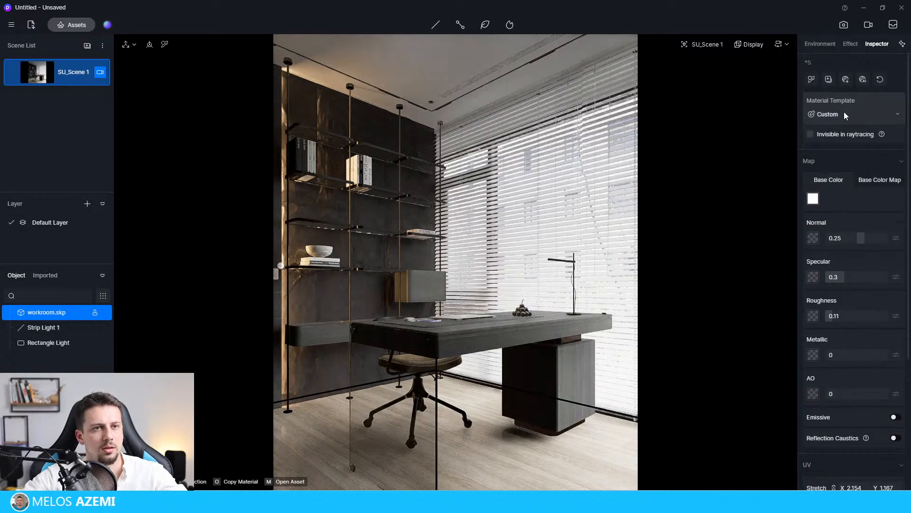
{"action": "left_click", "coordinate": [844, 113]}
{"action": "left_click", "coordinate": [854, 295]}
{"action": "scroll", "coordinate": [849, 327], "scroll_direction": "down", "scroll_amount": 2}
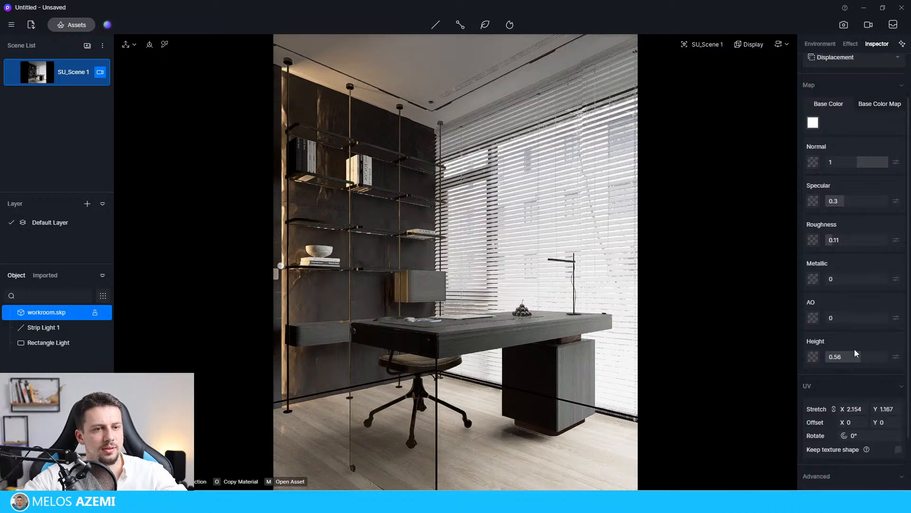
{"action": "left_click_drag", "start_coordinate": [859, 352], "coordinate": [876, 366]}
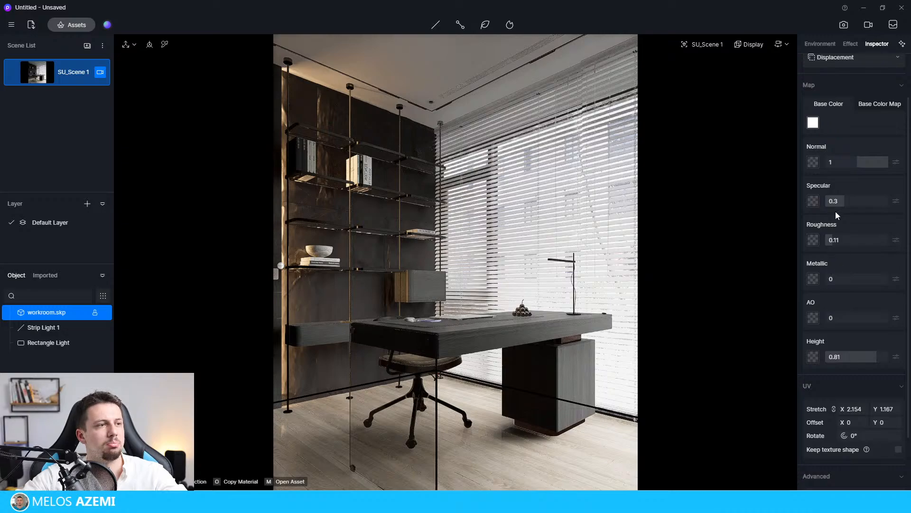
Reduce the strip light's intensity to 21 and leave its settings.
{"action": "left_click", "coordinate": [60, 327]}
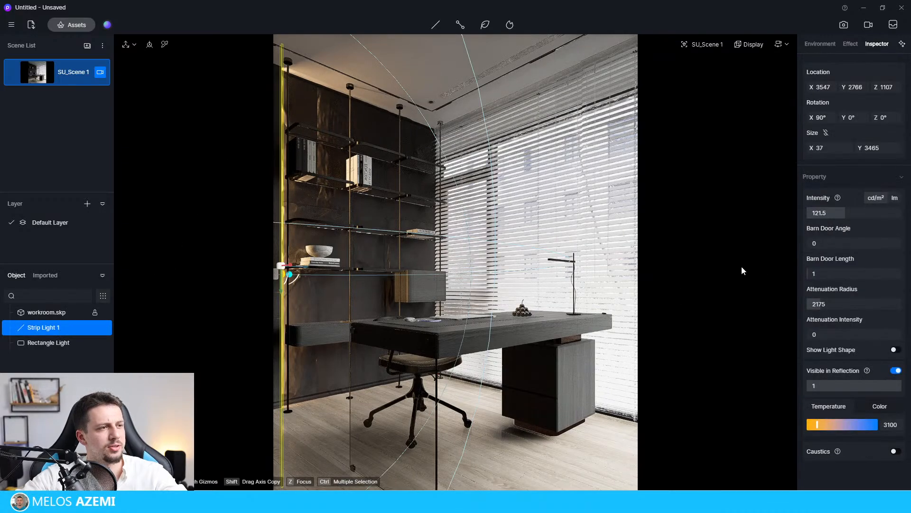
{"action": "left_click_drag", "start_coordinate": [837, 213], "coordinate": [831, 213]}
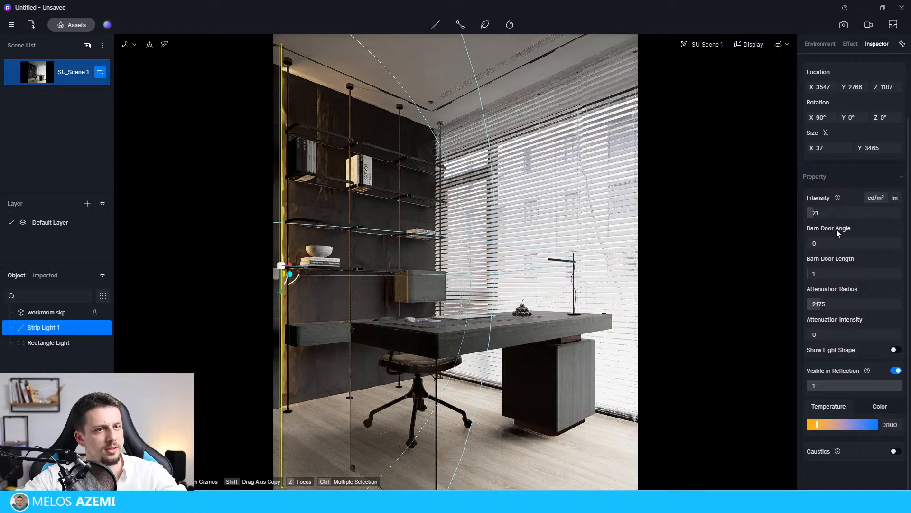
{"action": "left_click", "coordinate": [223, 267]}
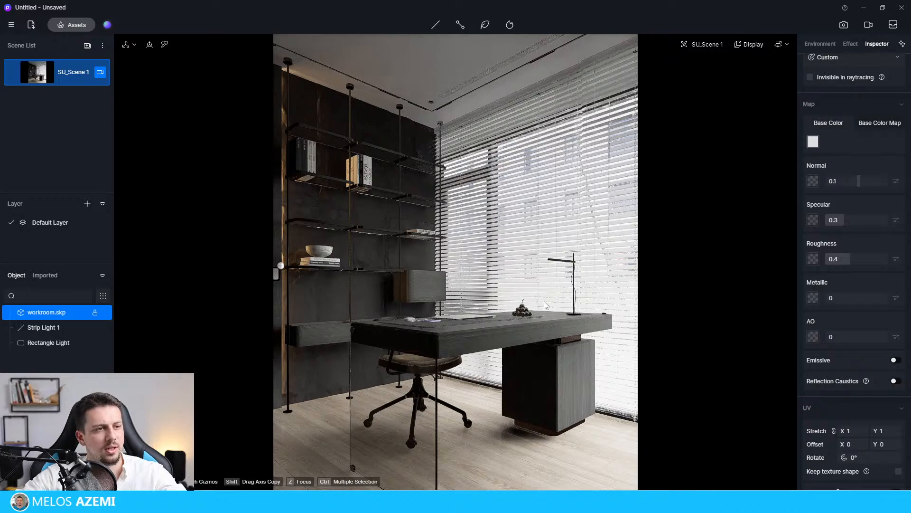
Pick the desk's wood material and set its roughness to 0.14.
{"action": "left_click", "coordinate": [165, 44]}
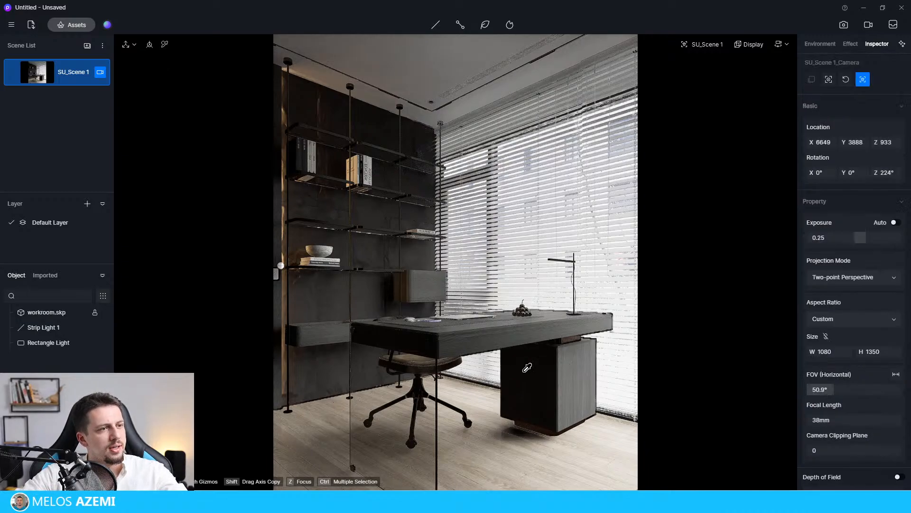
{"action": "left_click", "coordinate": [572, 366]}
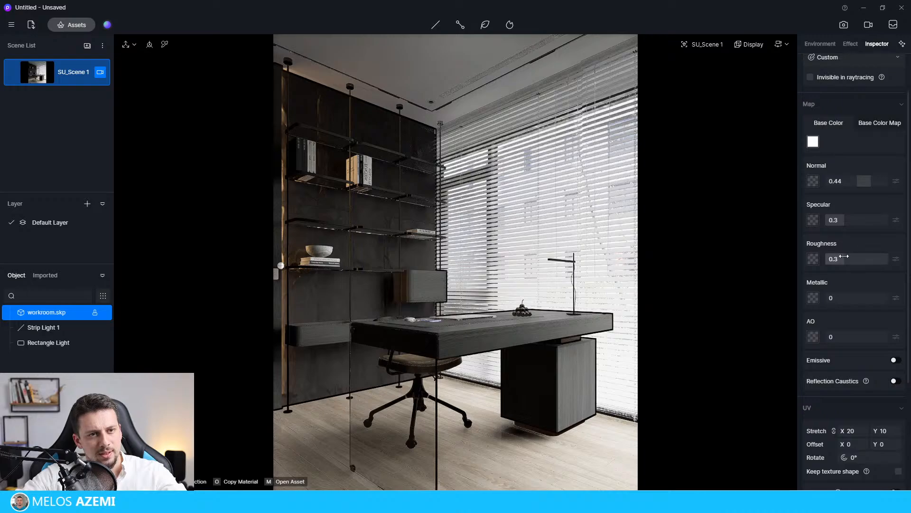
{"action": "left_click_drag", "start_coordinate": [844, 257], "coordinate": [831, 256]}
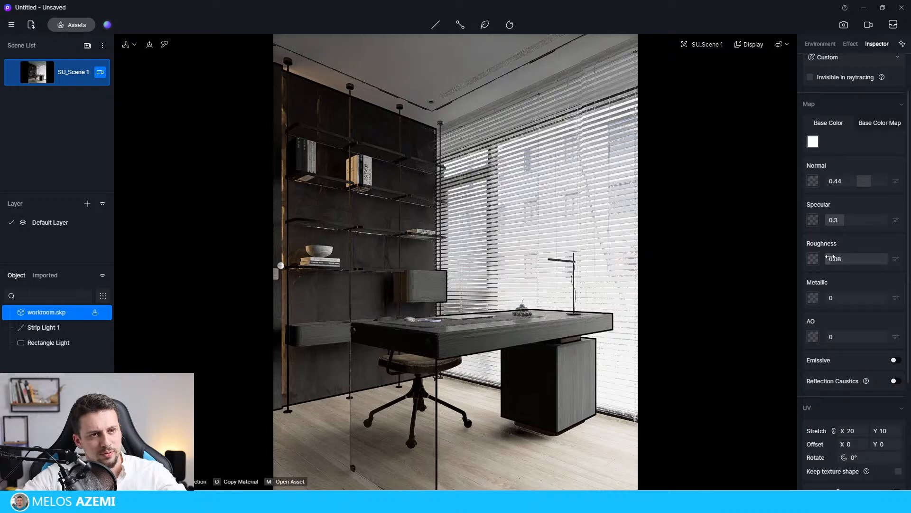
{"action": "left_click", "coordinate": [839, 404]}
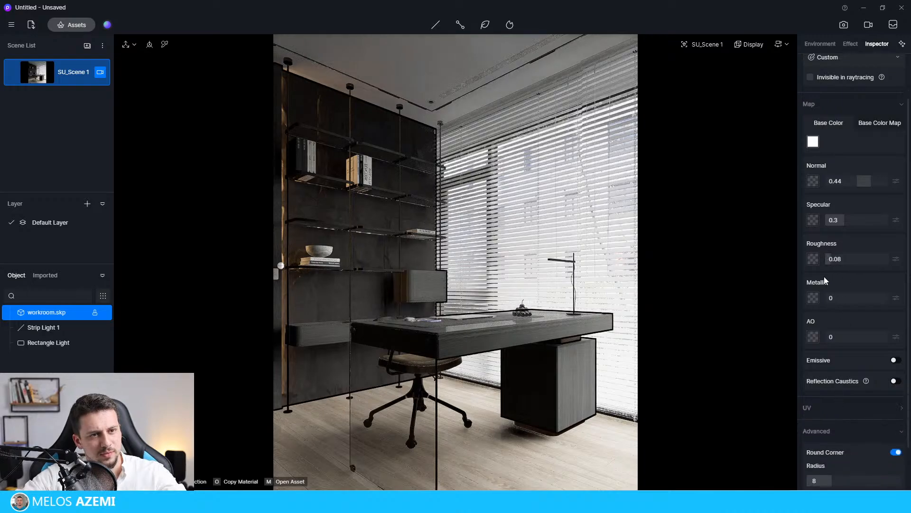
{"action": "left_click_drag", "start_coordinate": [831, 259], "coordinate": [835, 257]}
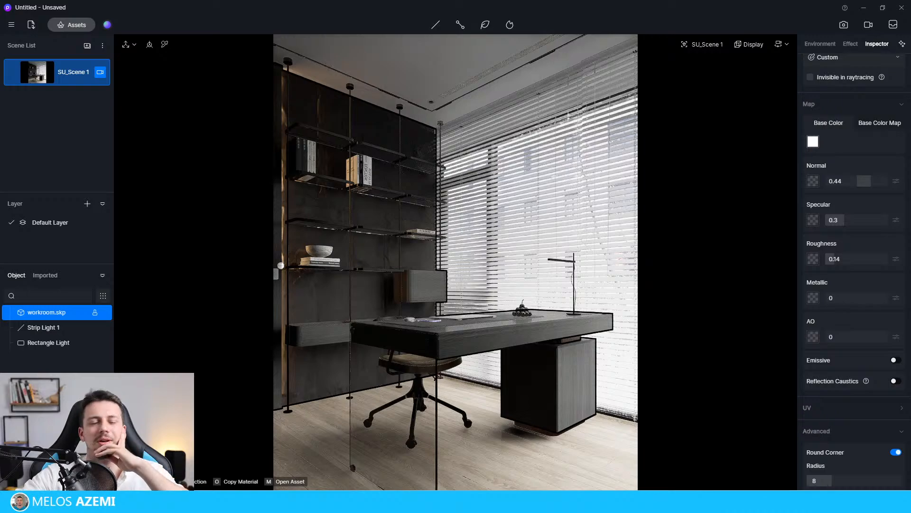
Set the post-processing shadow local exposure to 0.2, contrast to -0.01 and vignette to 0.18.
{"action": "left_click", "coordinate": [53, 343]}
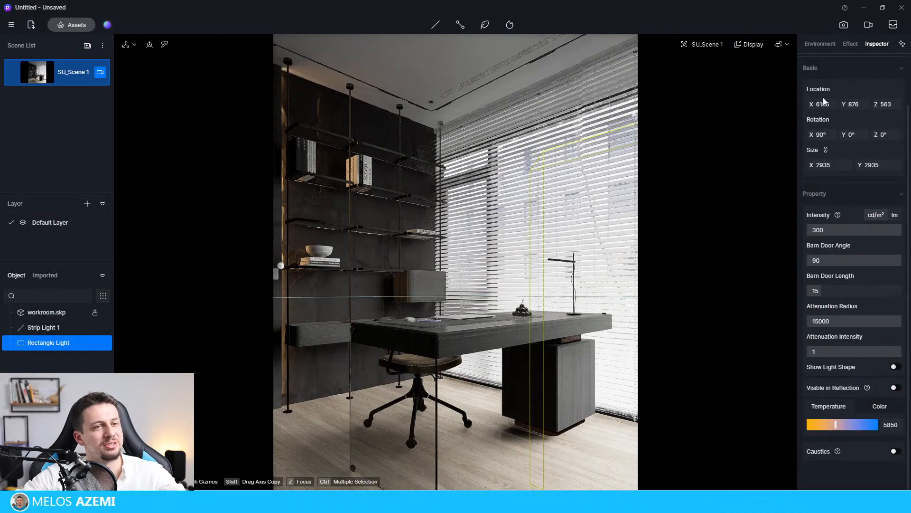
{"action": "left_click", "coordinate": [851, 44]}
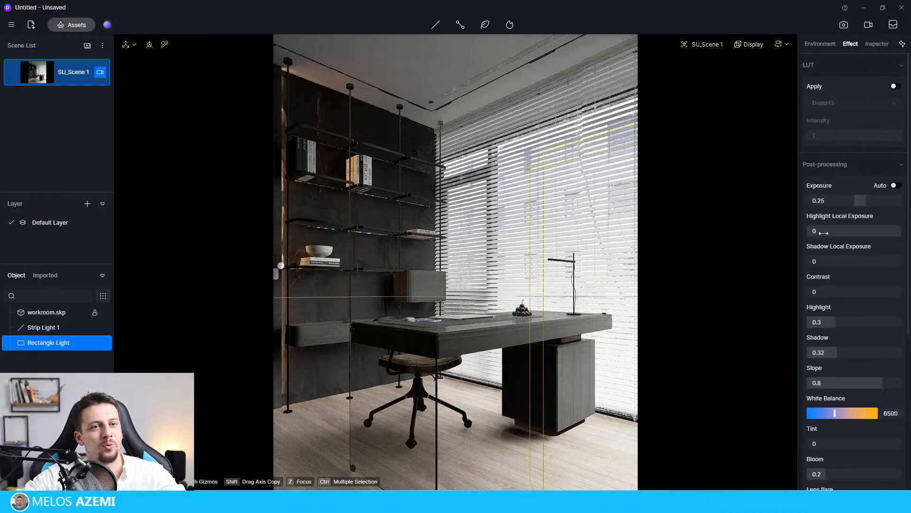
{"action": "left_click_drag", "start_coordinate": [826, 232], "coordinate": [860, 292]}
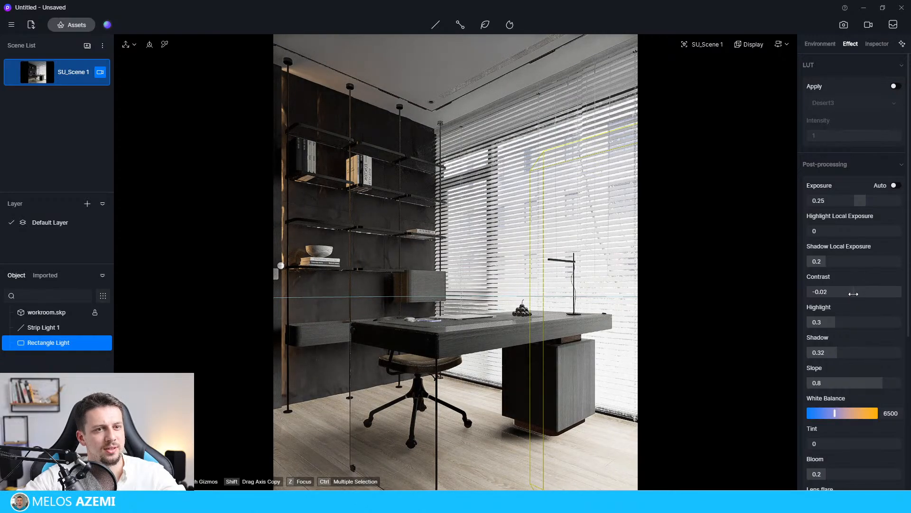
{"action": "scroll", "coordinate": [856, 404], "scroll_direction": "down", "scroll_amount": 4}
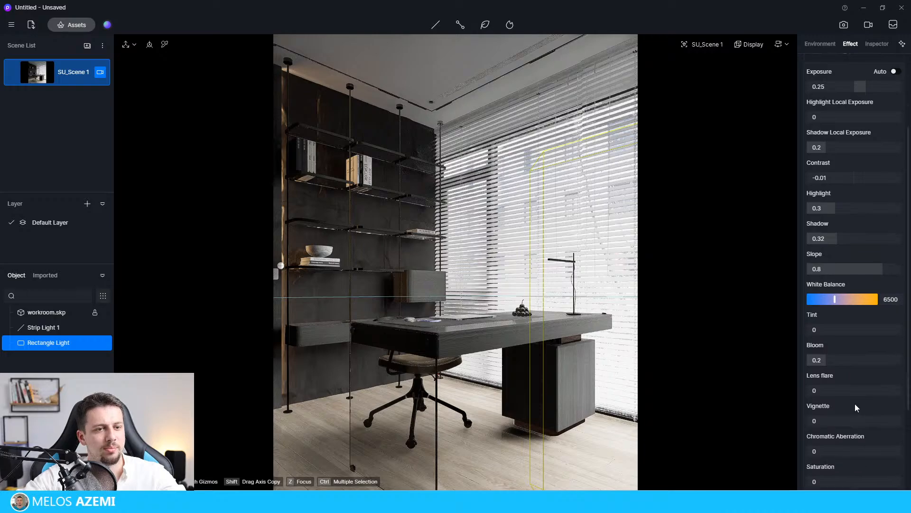
{"action": "scroll", "coordinate": [857, 404], "scroll_direction": "down", "scroll_amount": 1}
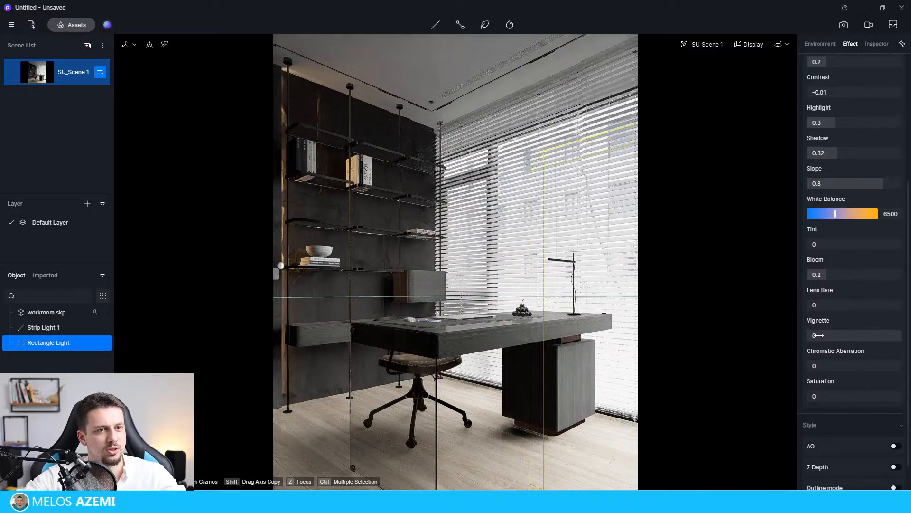
{"action": "mouse_move", "coordinate": [816, 335]}
{"action": "left_mouse_down"}
{"action": "mouse_move", "coordinate": [865, 332]}
{"action": "mouse_move", "coordinate": [824, 336]}
{"action": "left_mouse_up"}
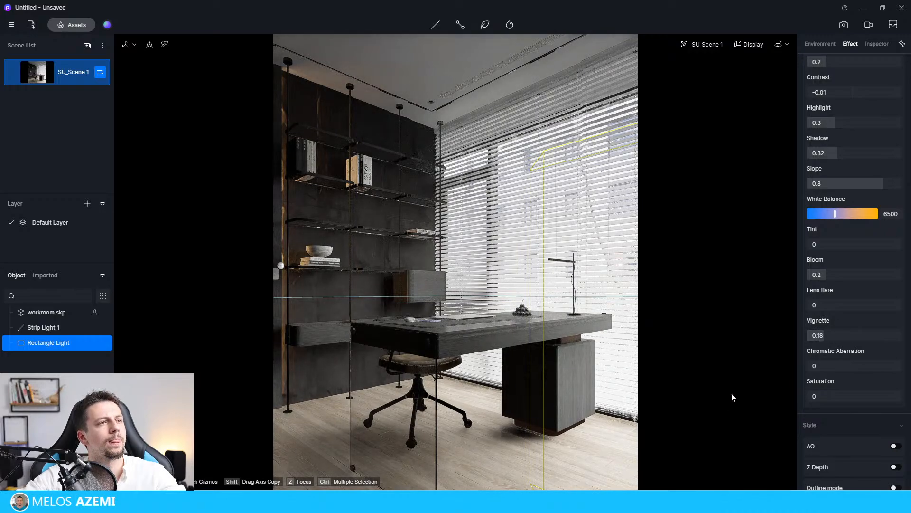
{"action": "scroll", "coordinate": [850, 427], "scroll_direction": "down", "scroll_amount": 1}
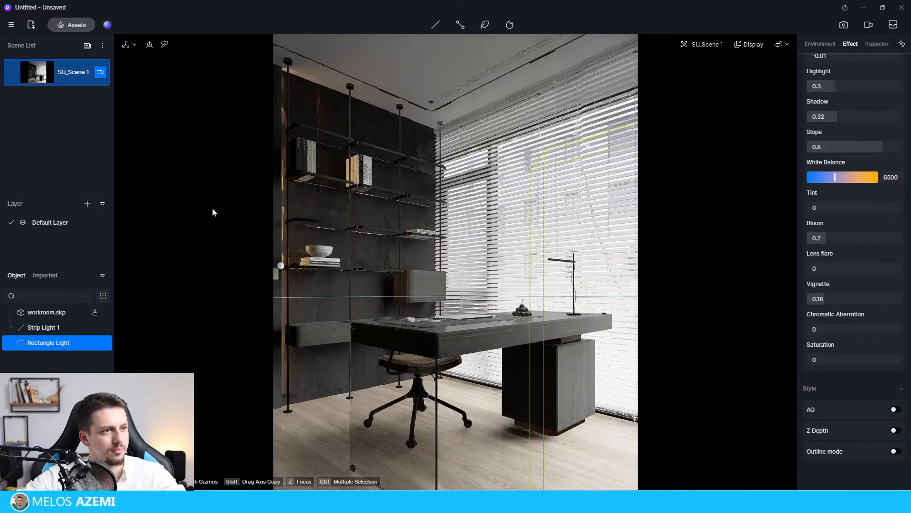
{"action": "left_click", "coordinate": [577, 184]}
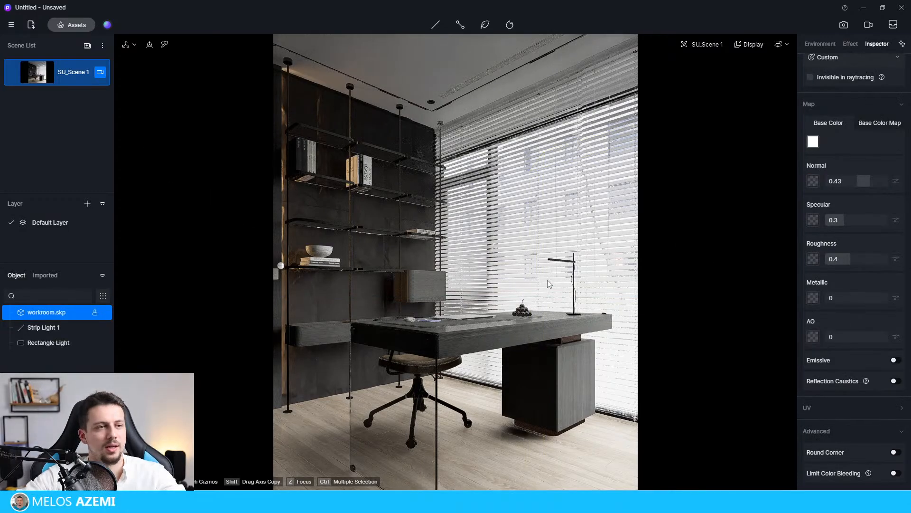
{"action": "left_click", "coordinate": [48, 342]}
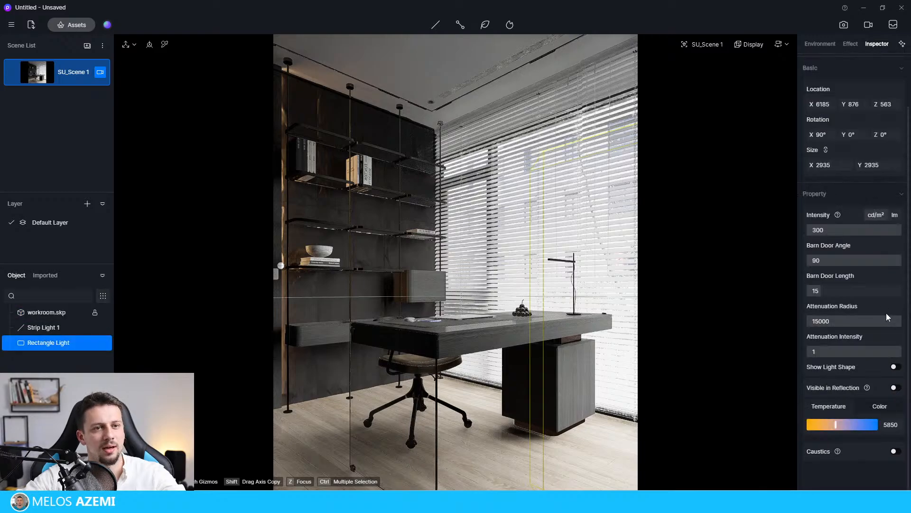
{"action": "left_click", "coordinate": [666, 458]}
{"action": "left_click", "coordinate": [697, 230]}
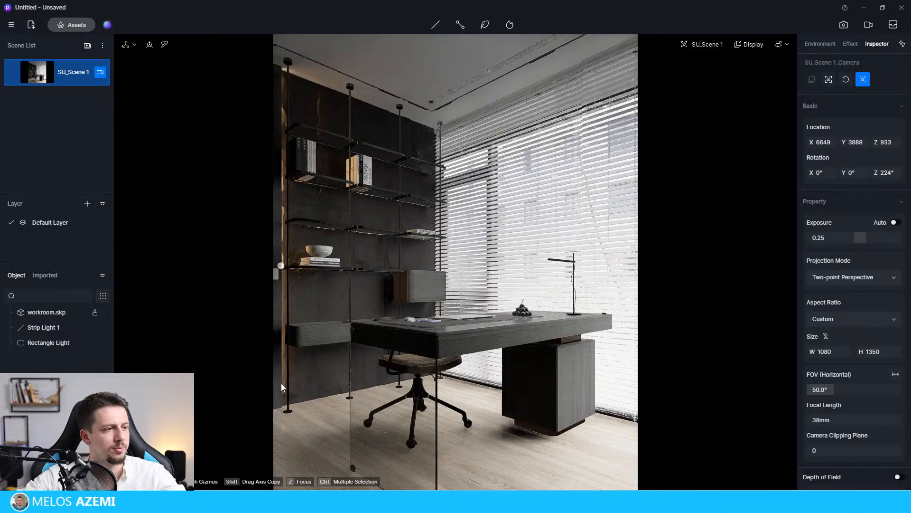
Select the strip light by the shelving and set its attenuation radius to 15000.
{"action": "left_click", "coordinate": [47, 312]}
{"action": "left_click", "coordinate": [62, 327]}
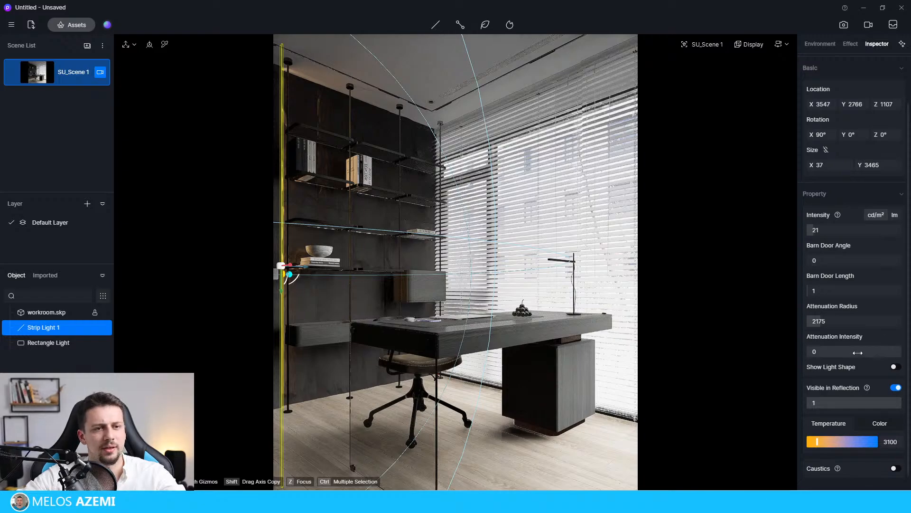
{"action": "left_click_drag", "start_coordinate": [826, 325], "coordinate": [909, 327]}
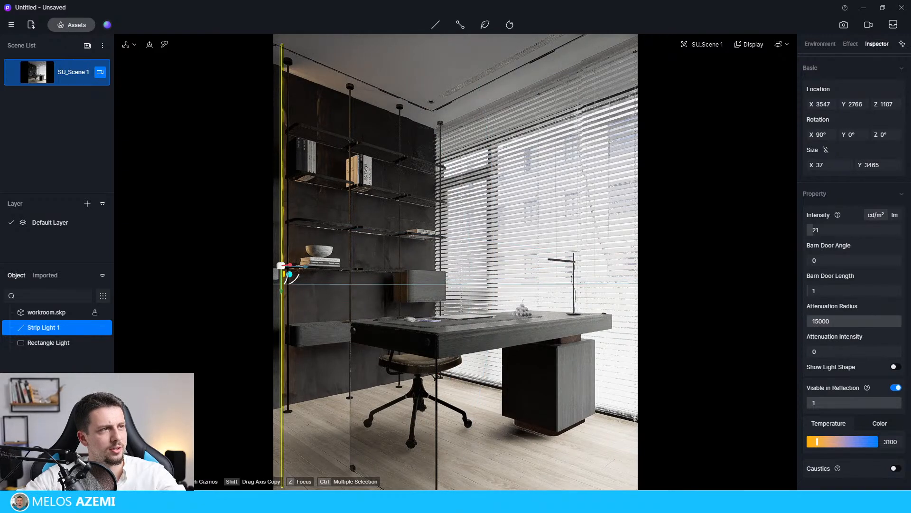
{"action": "left_click", "coordinate": [571, 202]}
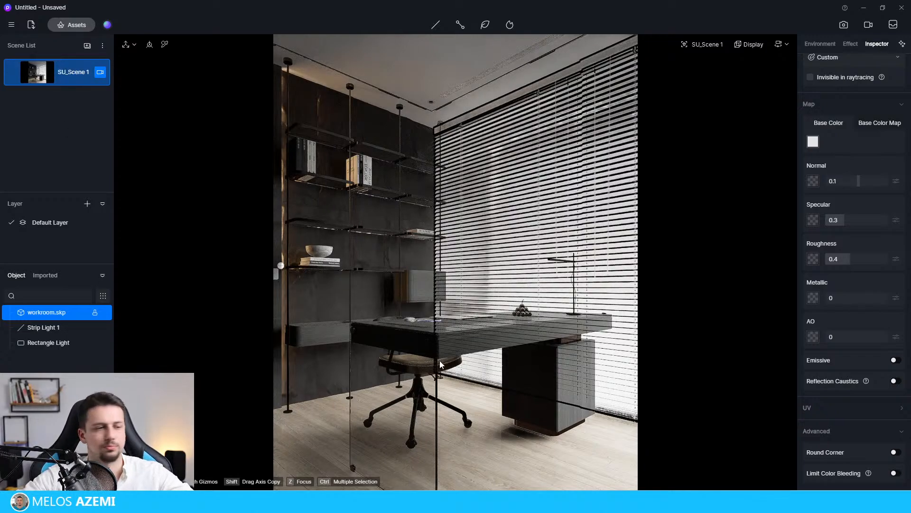
Leave SU_Scene 1's camera view and frame a closer view of the desk, shelving and wall cabinet.
{"action": "left_click", "coordinate": [99, 76]}
{"action": "right_click_drag", "start_coordinate": [422, 274], "coordinate": [397, 275]}
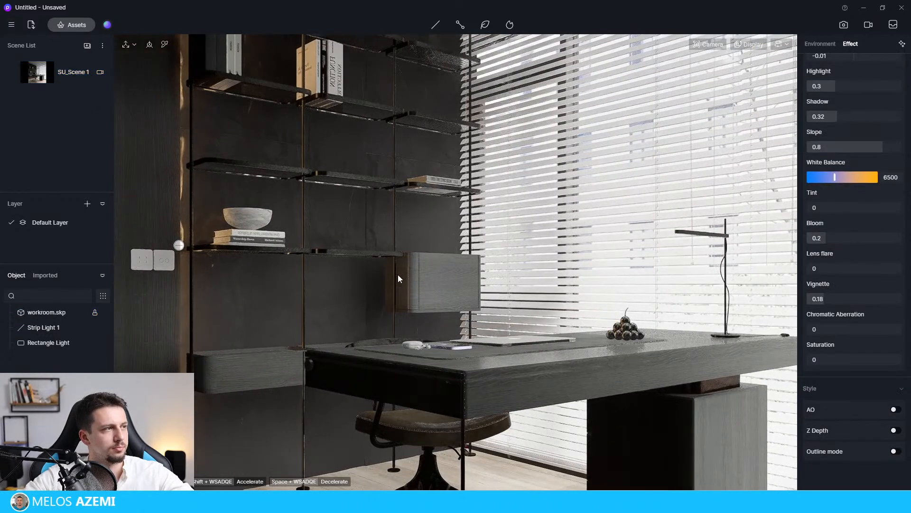
{"action": "scroll", "coordinate": [434, 289], "scroll_direction": "down", "scroll_amount": 3}
{"action": "scroll", "coordinate": [343, 280], "scroll_direction": "down", "scroll_amount": 2}
{"action": "scroll", "coordinate": [344, 284], "scroll_direction": "up", "scroll_amount": 5}
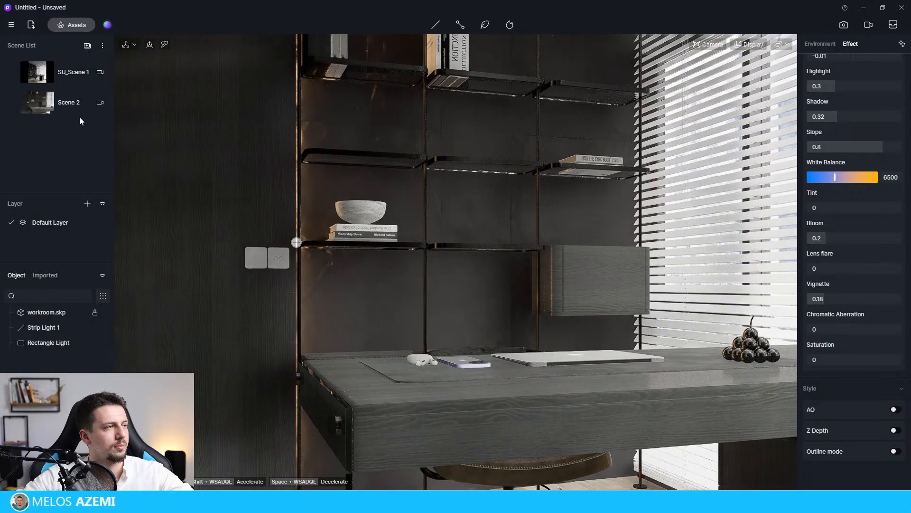
{"action": "left_click", "coordinate": [90, 104]}
{"action": "left_click", "coordinate": [836, 352]}
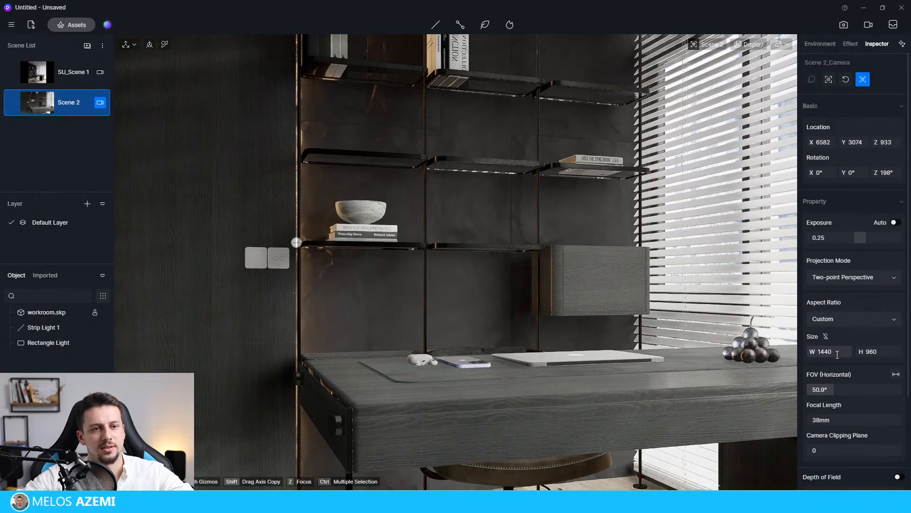
{"action": "type", "text": "1350"}
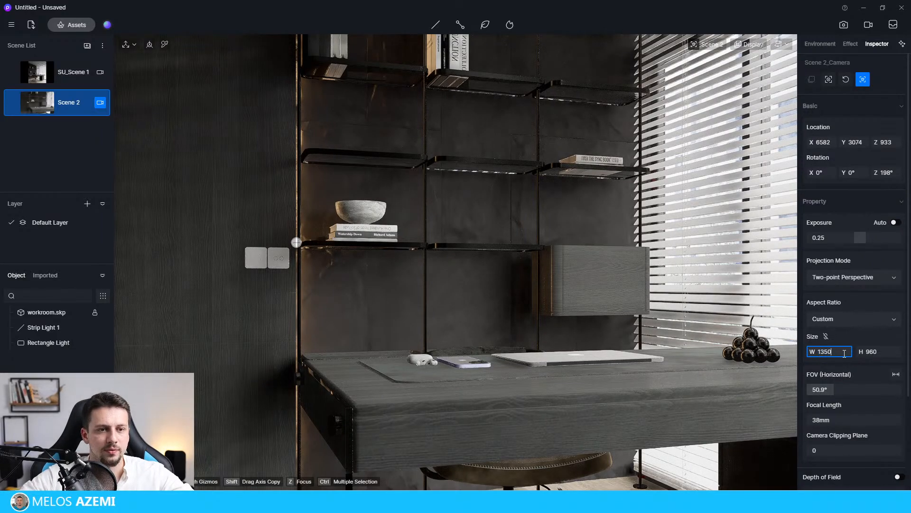
{"action": "key", "text": "Tab"}
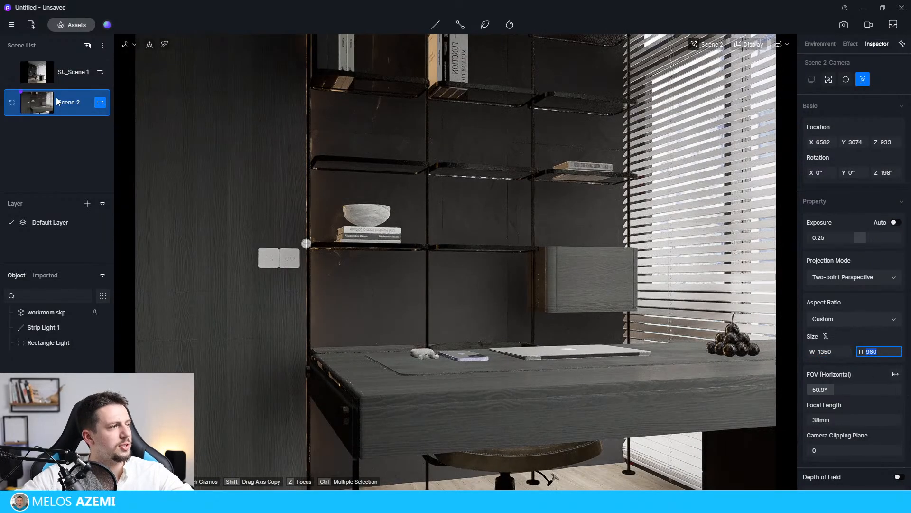
{"action": "right_click", "coordinate": [47, 96]}
{"action": "left_click", "coordinate": [87, 125]}
{"action": "left_click", "coordinate": [445, 222]}
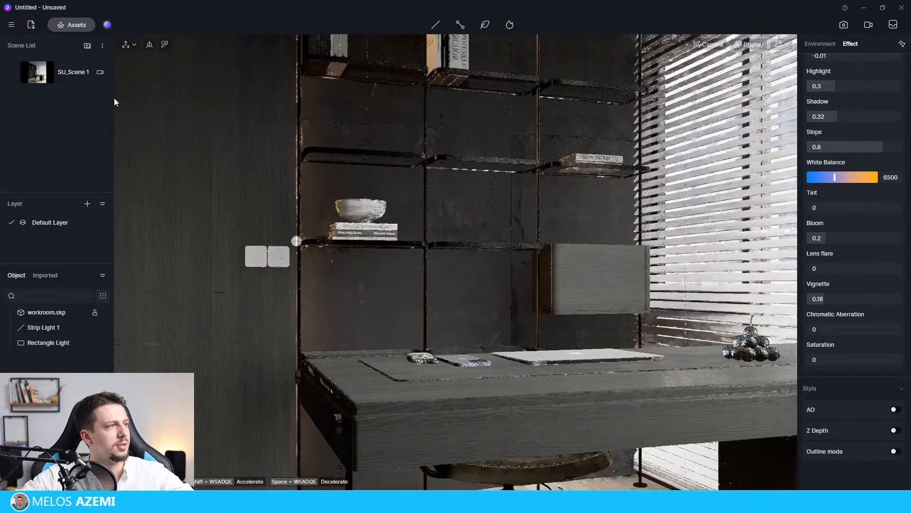
Add a second scene from the current view and paste SU_Scene 1's copied parameters into it.
{"action": "right_click", "coordinate": [52, 79]}
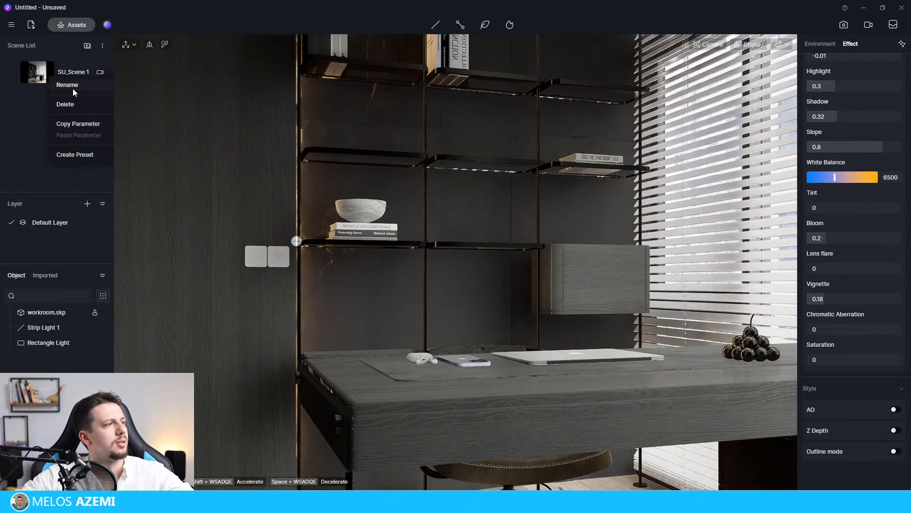
{"action": "left_click", "coordinate": [88, 45]}
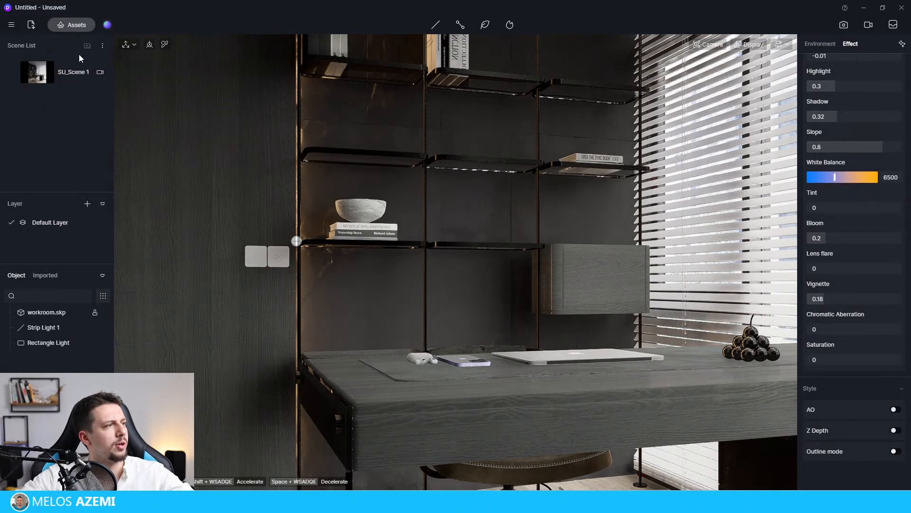
{"action": "right_click", "coordinate": [64, 76]}
{"action": "left_click", "coordinate": [82, 127]}
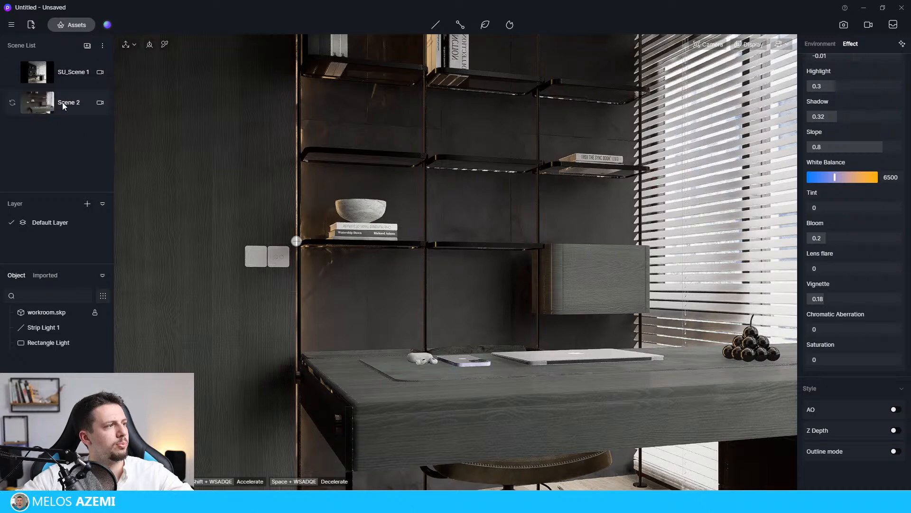
{"action": "right_click", "coordinate": [62, 101]}
{"action": "left_click", "coordinate": [80, 165]}
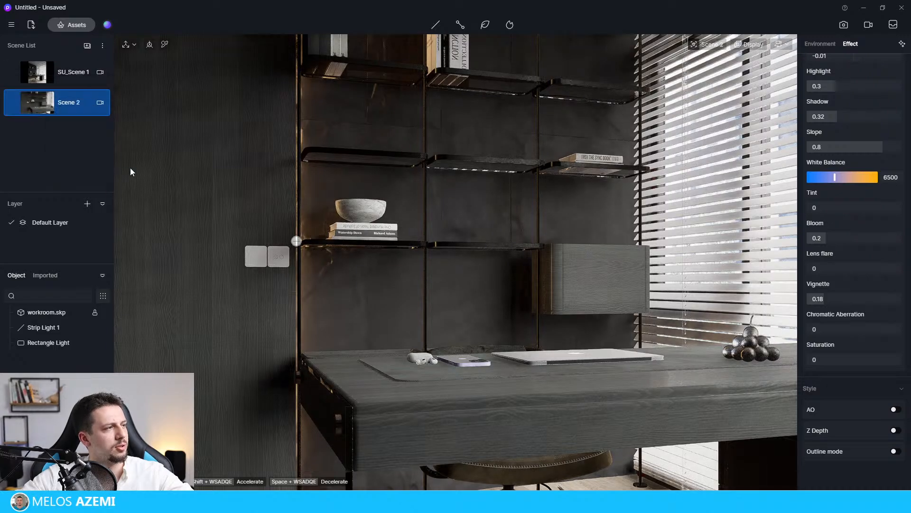
{"action": "left_click", "coordinate": [66, 103]}
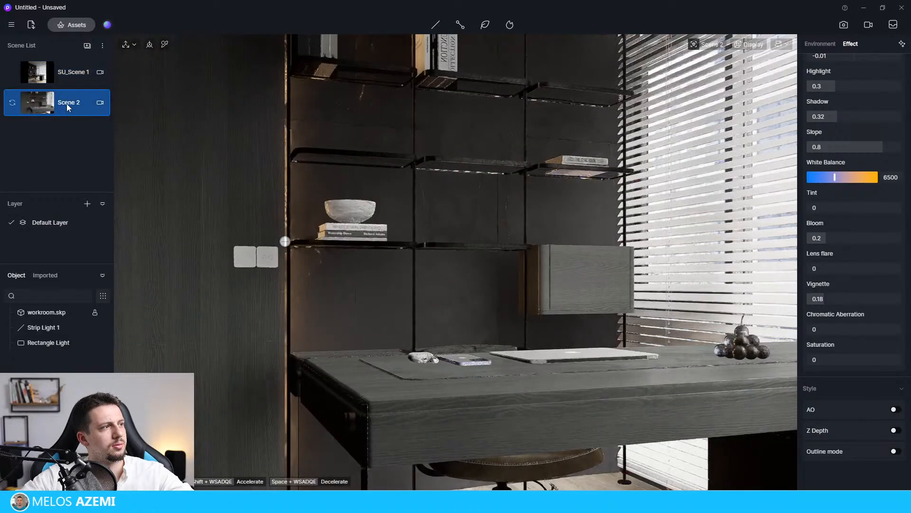
{"action": "scroll", "coordinate": [844, 314], "scroll_direction": "up", "scroll_amount": 3}
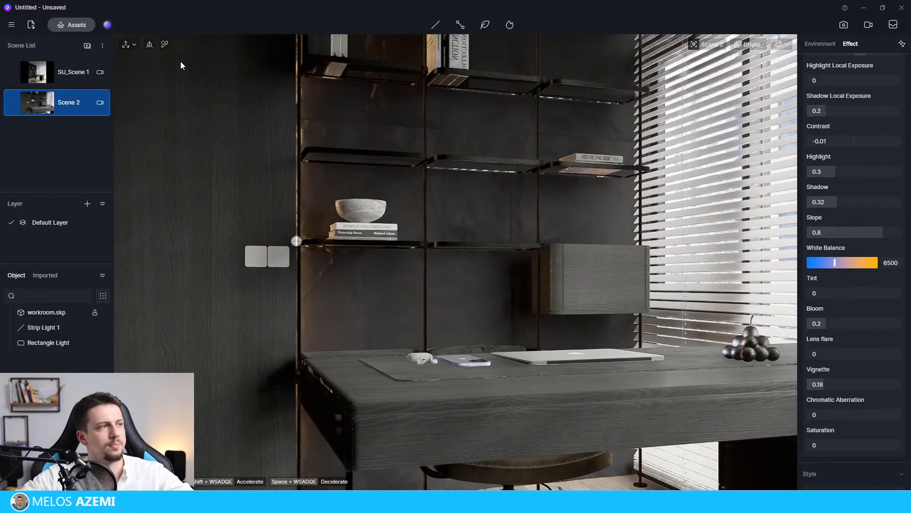
Set Scene 2's camera size to 1080 wide by 1350 high.
{"action": "left_click", "coordinate": [101, 102]}
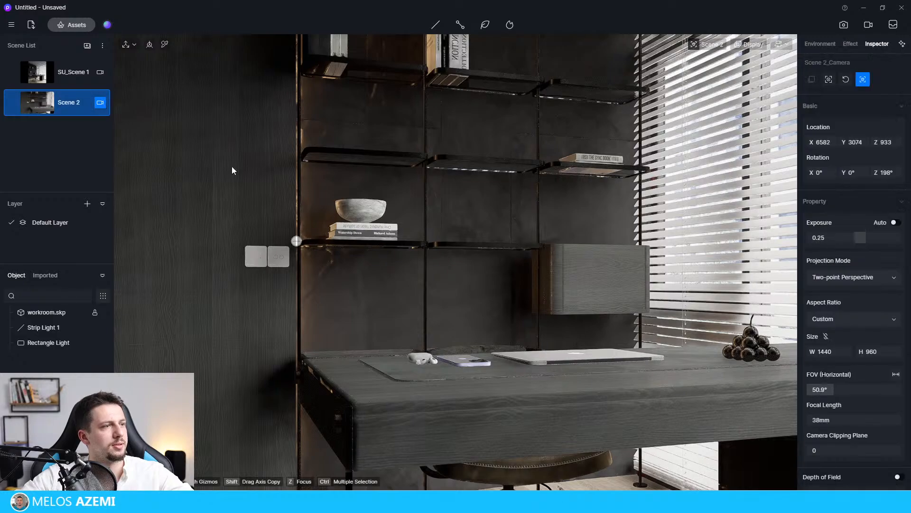
{"action": "left_click", "coordinate": [841, 350]}
{"action": "type", "text": "1080"}
{"action": "key", "text": "Tab"}
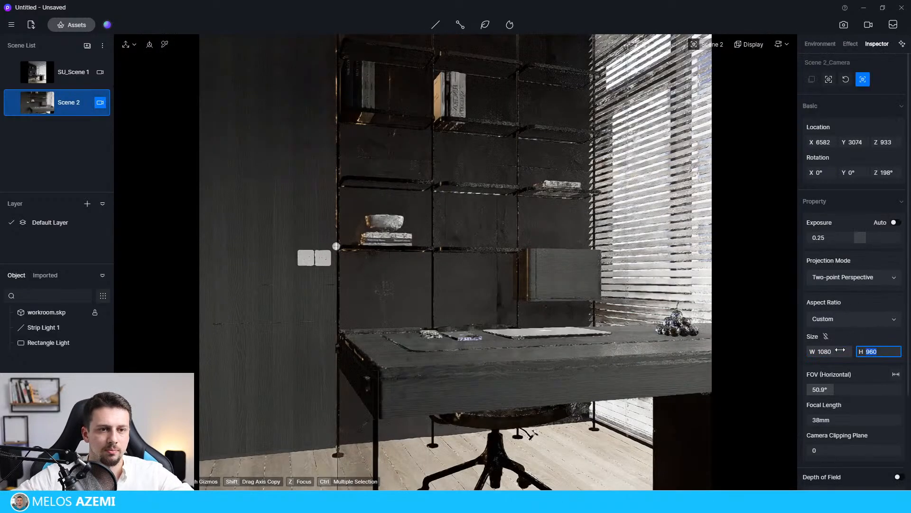
{"action": "type", "text": "1350"}
{"action": "key", "text": "Return"}
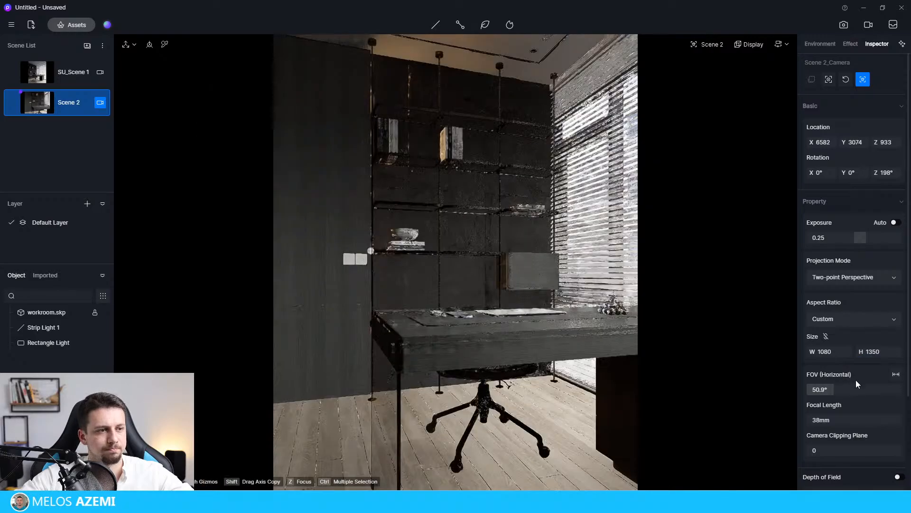
Reframe the Scene 2 view to face the shelving wall straight on, with the desk across the foreground.
{"action": "middle_click_drag", "start_coordinate": [517, 308], "coordinate": [391, 291]}
{"action": "scroll", "coordinate": [499, 305], "scroll_direction": "up", "scroll_amount": 2}
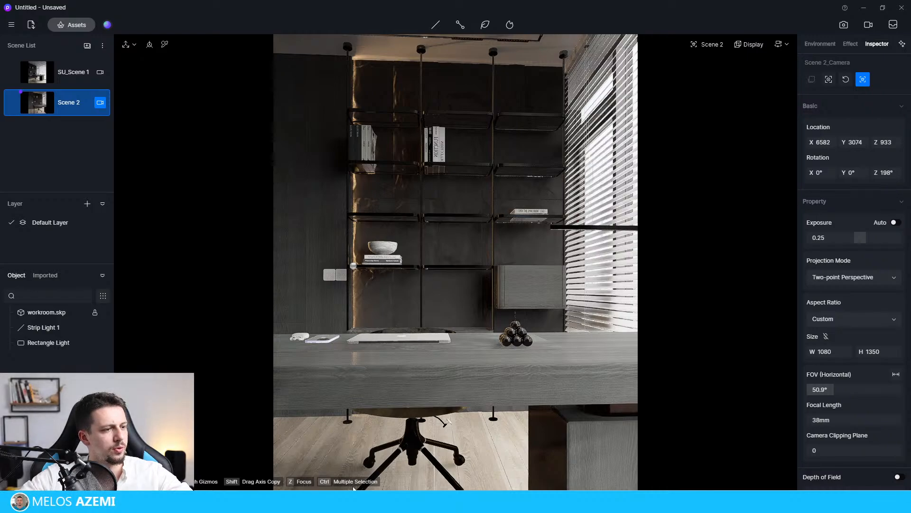
{"action": "left_click", "coordinate": [102, 46]}
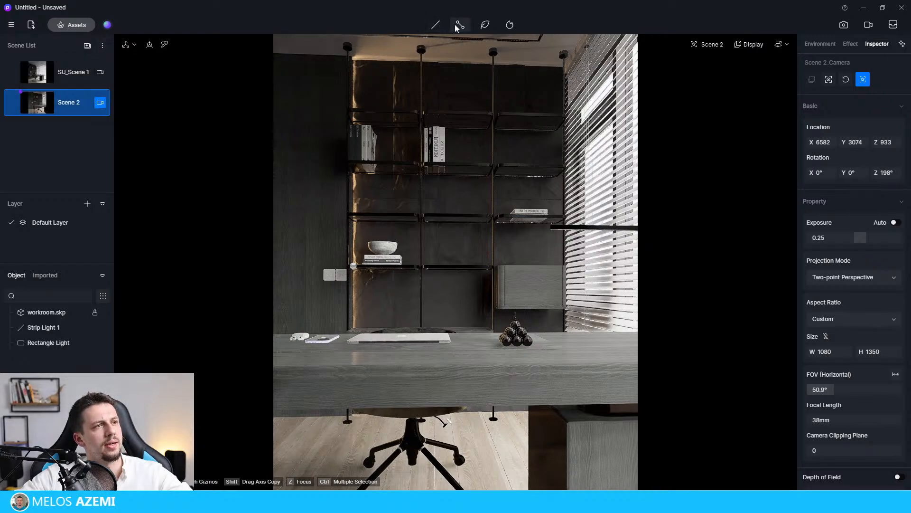
Look through the vegetation tools and browse the online particle and model asset libraries.
{"action": "left_click", "coordinate": [488, 27]}
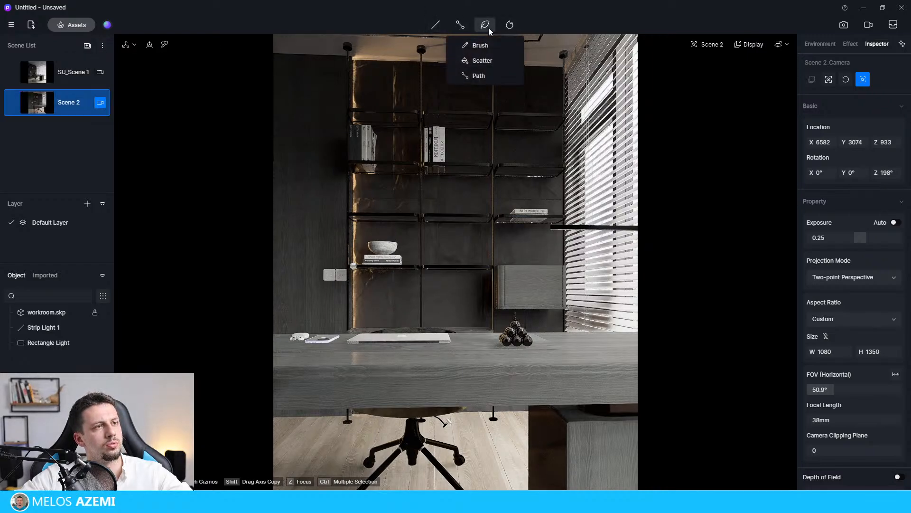
{"action": "left_click", "coordinate": [511, 28]}
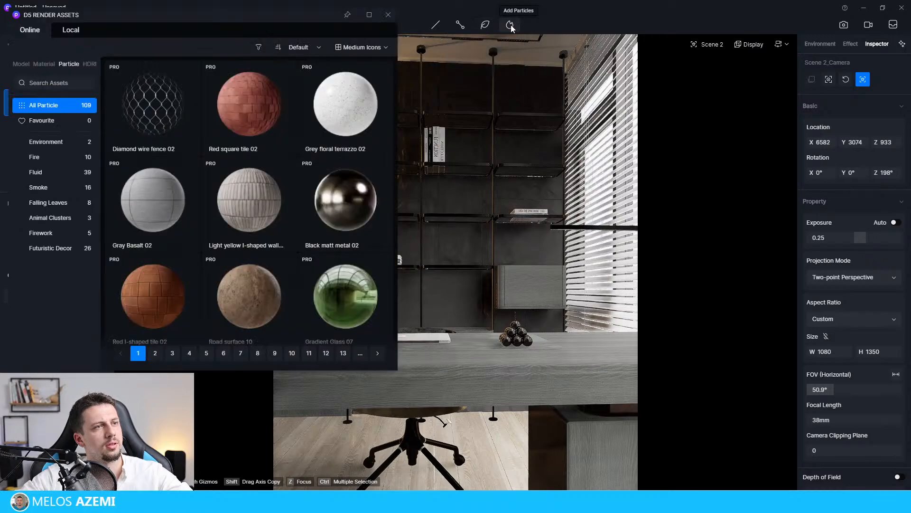
{"action": "left_click", "coordinate": [393, 15]}
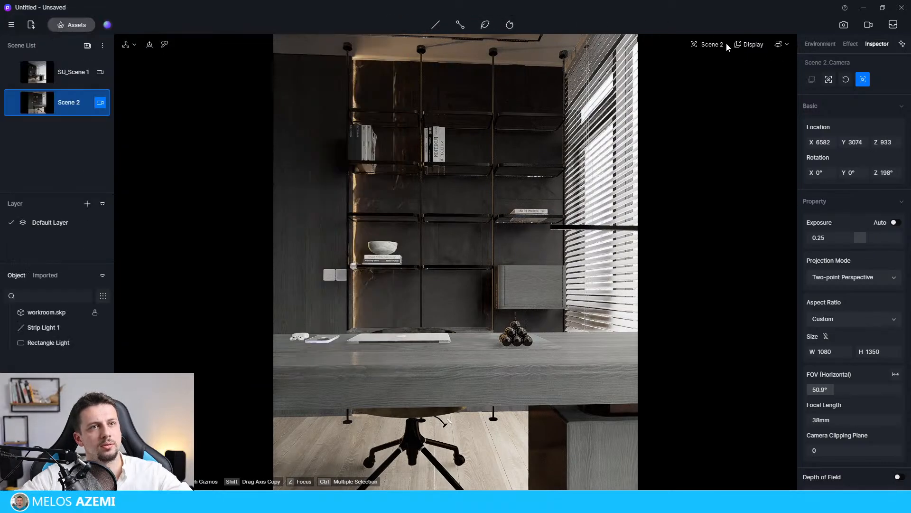
{"action": "left_click", "coordinate": [759, 44]}
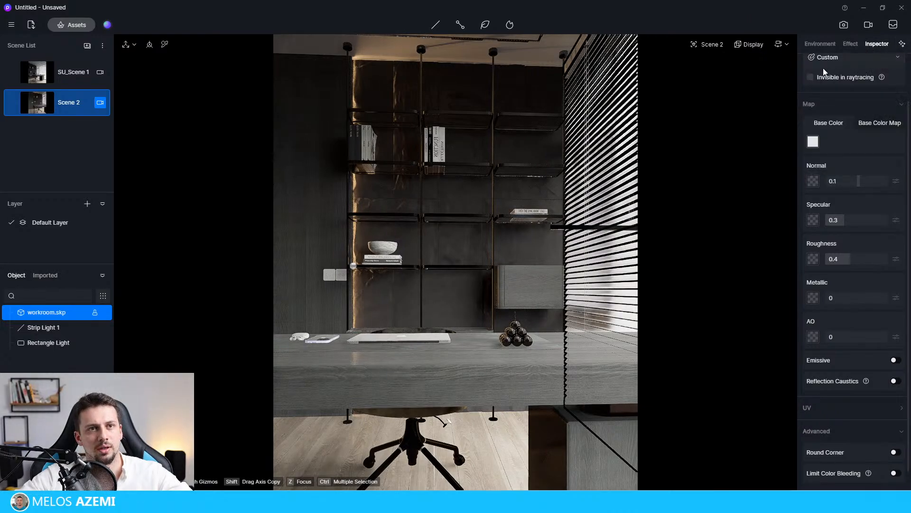
{"action": "left_click", "coordinate": [56, 27]}
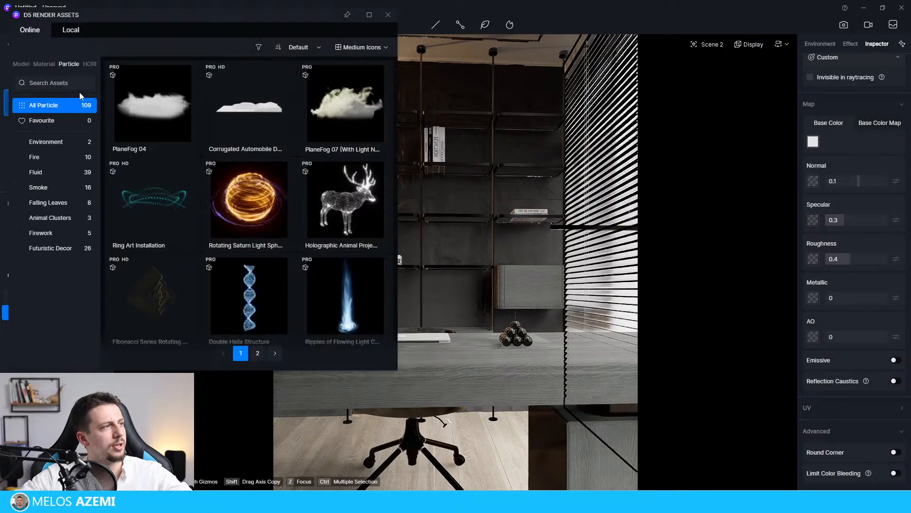
{"action": "left_click", "coordinate": [23, 64]}
{"action": "scroll", "coordinate": [55, 317], "scroll_direction": "down", "scroll_amount": 5}
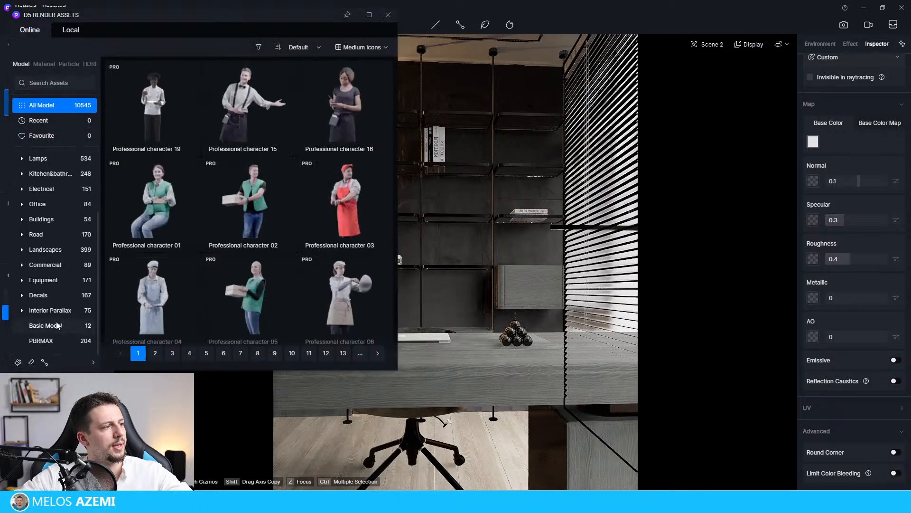
{"action": "scroll", "coordinate": [309, 199], "scroll_direction": "down", "scroll_amount": 8}
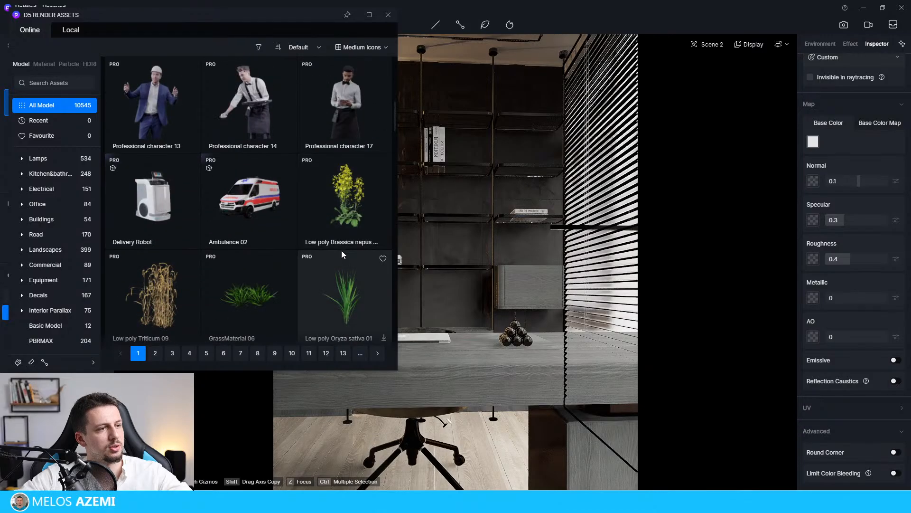
{"action": "scroll", "coordinate": [353, 147], "scroll_direction": "up", "scroll_amount": 8}
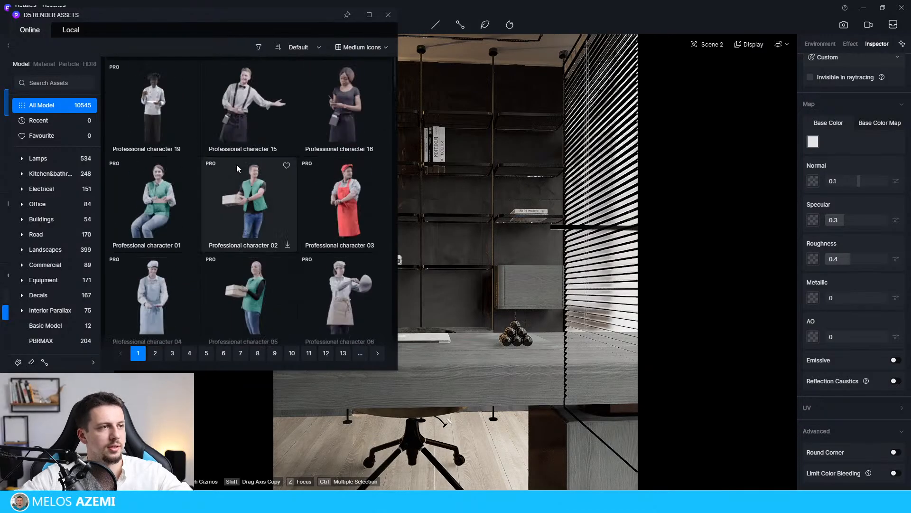
{"action": "left_click", "coordinate": [388, 14]}
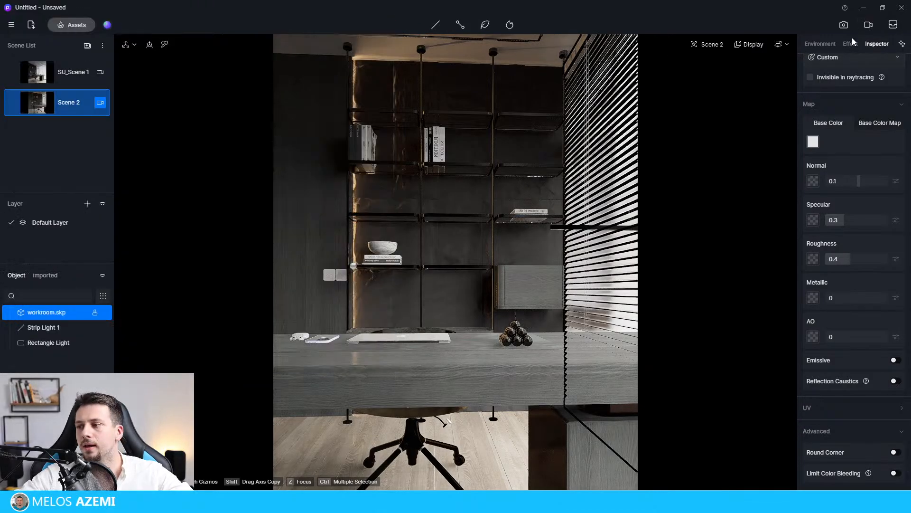
Review the post-processing effect values and the environment's sky and weather settings.
{"action": "left_click", "coordinate": [852, 44]}
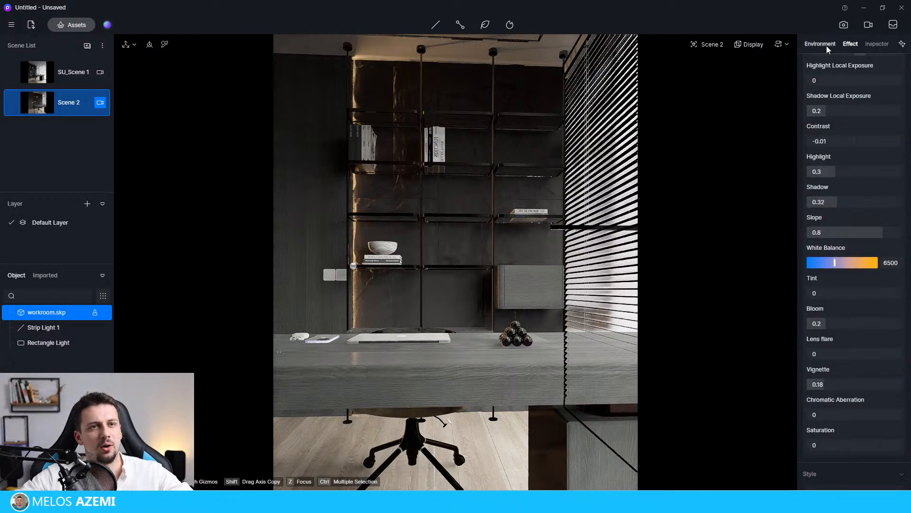
{"action": "left_click", "coordinate": [827, 45]}
{"action": "scroll", "coordinate": [850, 213], "scroll_direction": "down", "scroll_amount": 2}
{"action": "scroll", "coordinate": [859, 275], "scroll_direction": "down", "scroll_amount": 2}
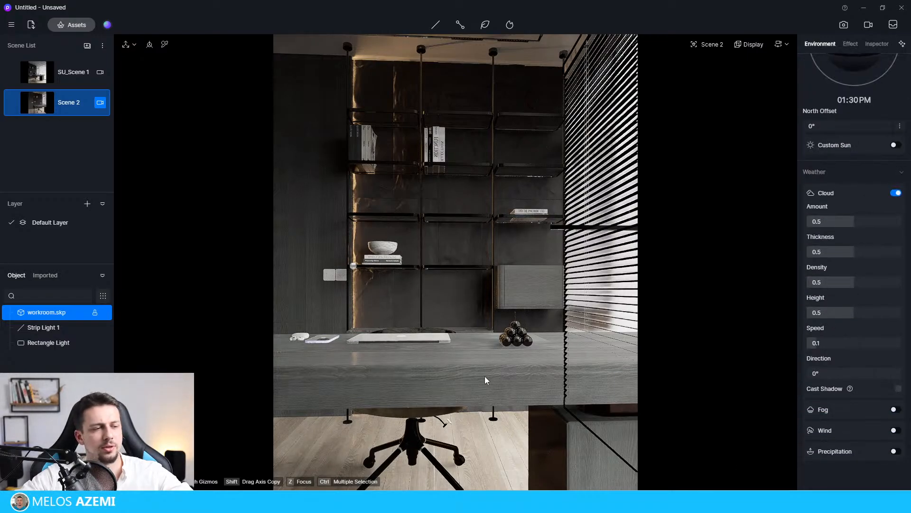
{"action": "scroll", "coordinate": [428, 337], "scroll_direction": "down", "scroll_amount": 2}
{"action": "scroll", "coordinate": [428, 337], "scroll_direction": "down", "scroll_amount": 2}
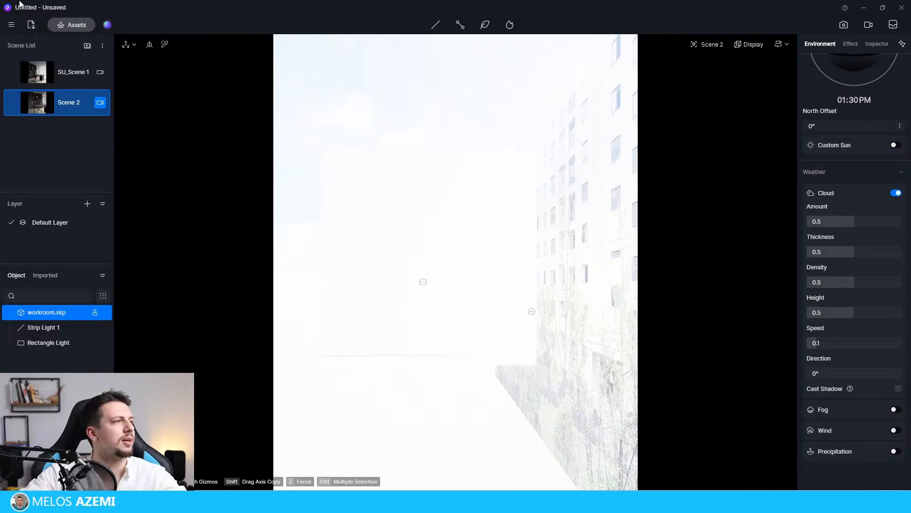
Examine the shortcut preferences for the Tool and Insert commands.
{"action": "left_click", "coordinate": [14, 25]}
{"action": "left_click", "coordinate": [67, 152]}
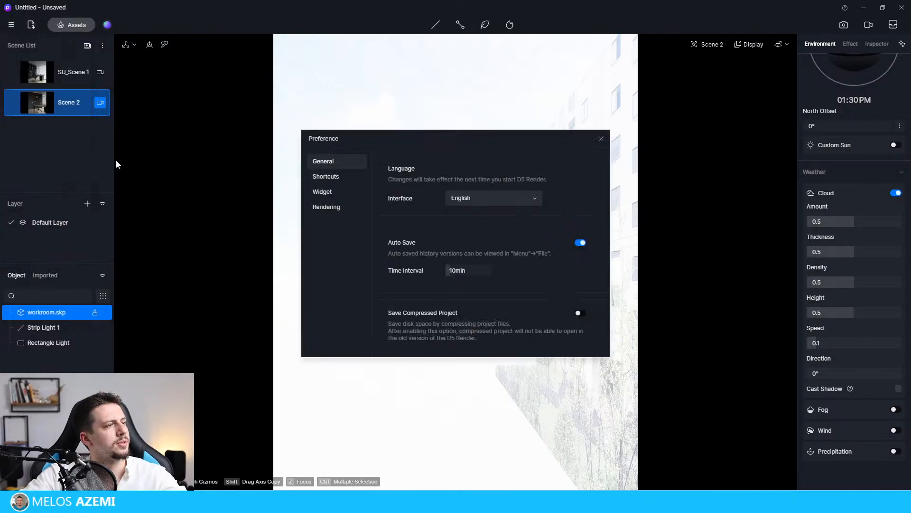
{"action": "left_click", "coordinate": [341, 179]}
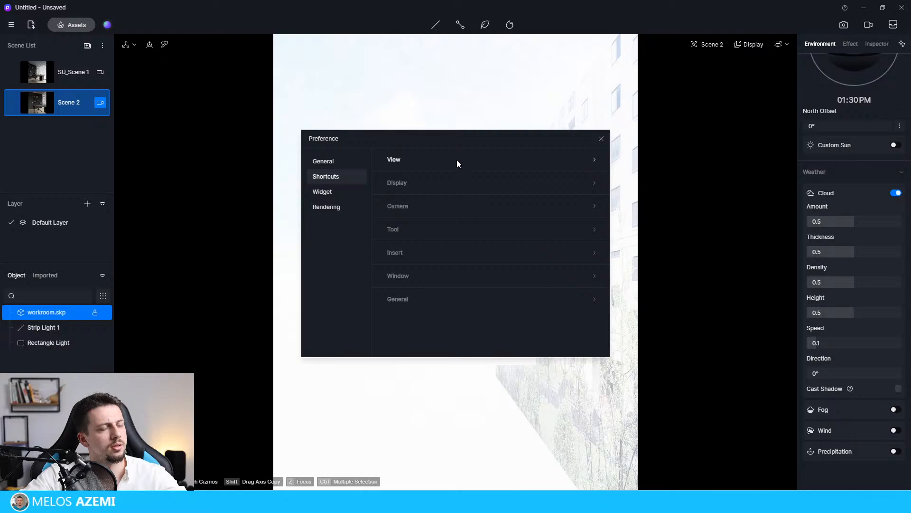
{"action": "left_click", "coordinate": [447, 229]}
{"action": "scroll", "coordinate": [475, 230], "scroll_direction": "down", "scroll_amount": 1}
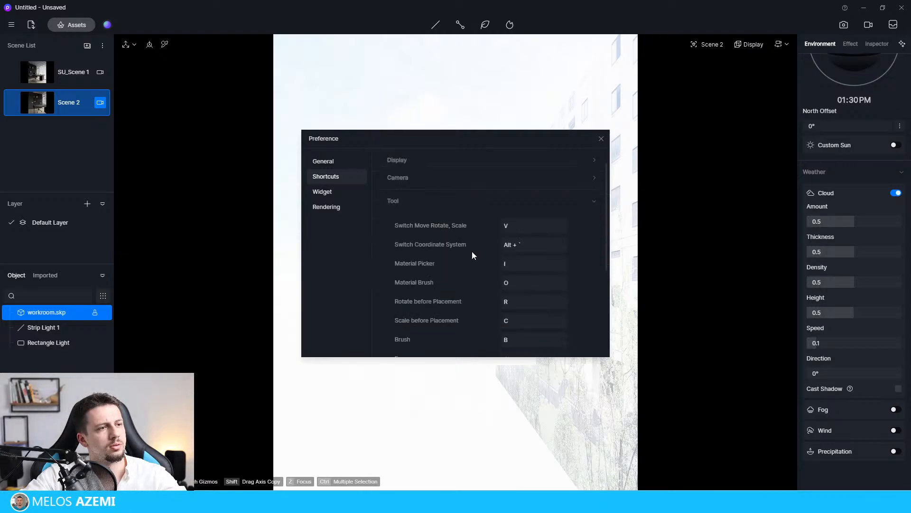
{"action": "scroll", "coordinate": [468, 269], "scroll_direction": "down", "scroll_amount": 5}
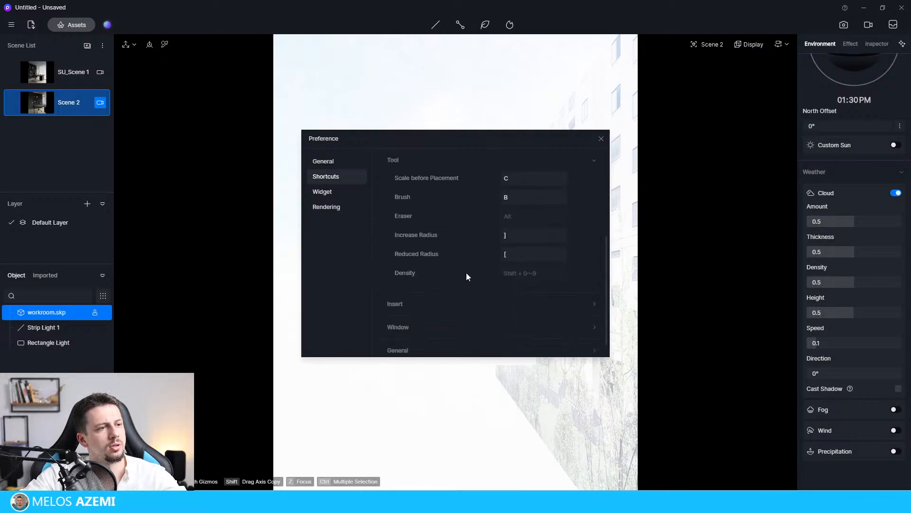
{"action": "left_click", "coordinate": [455, 306]}
{"action": "scroll", "coordinate": [454, 306], "scroll_direction": "down", "scroll_amount": 1}
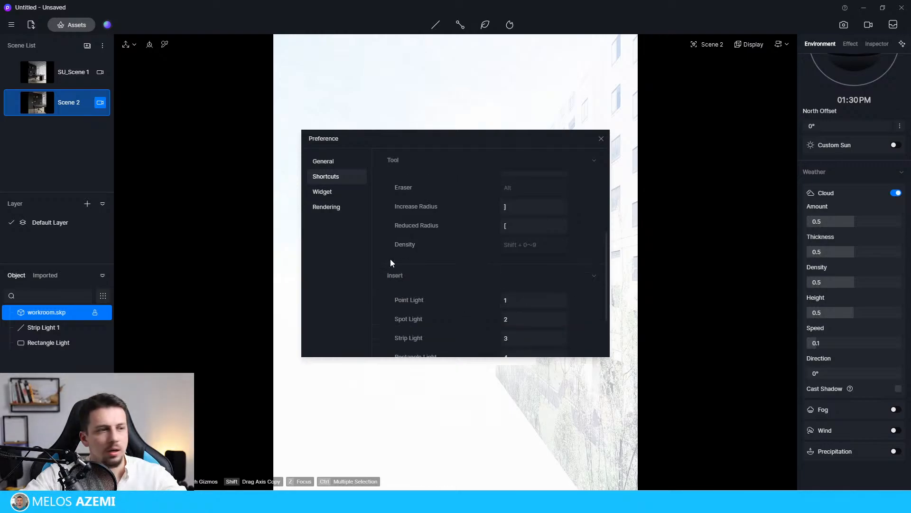
Enable the Section Tools widget in the preferences and close them.
{"action": "left_click", "coordinate": [327, 192]}
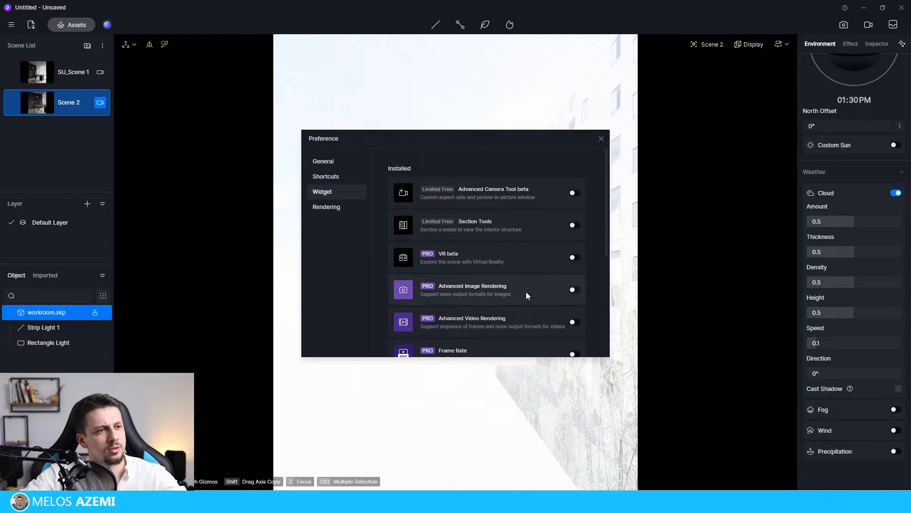
{"action": "left_click", "coordinate": [574, 225]}
{"action": "left_click", "coordinate": [601, 138]}
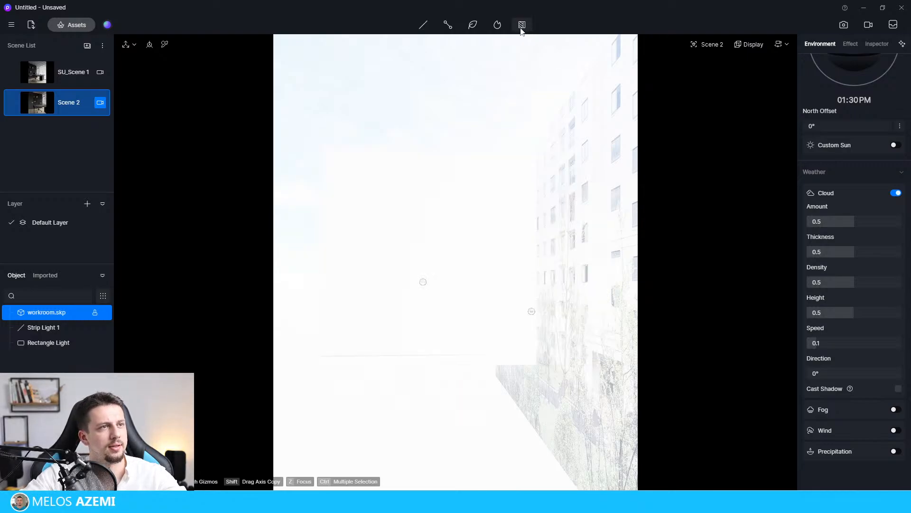
Place a vertical section plane against the outside of the workroom building.
{"action": "left_click", "coordinate": [522, 25]}
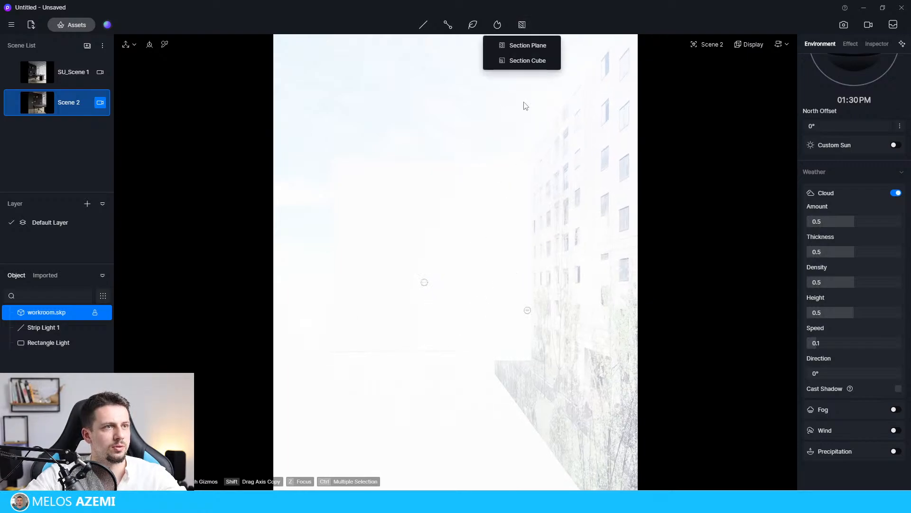
{"action": "left_click", "coordinate": [522, 45]}
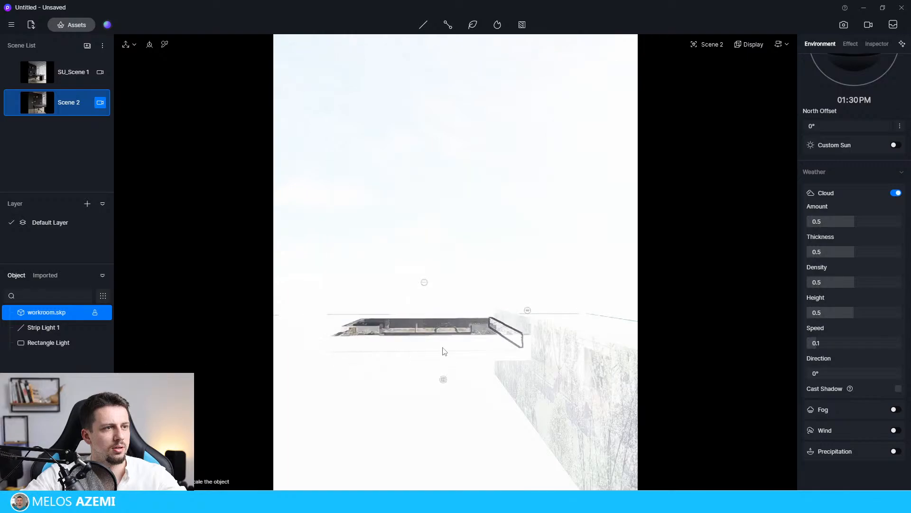
{"action": "left_click", "coordinate": [403, 293]}
{"action": "scroll", "coordinate": [429, 316], "scroll_direction": "down", "scroll_amount": 6}
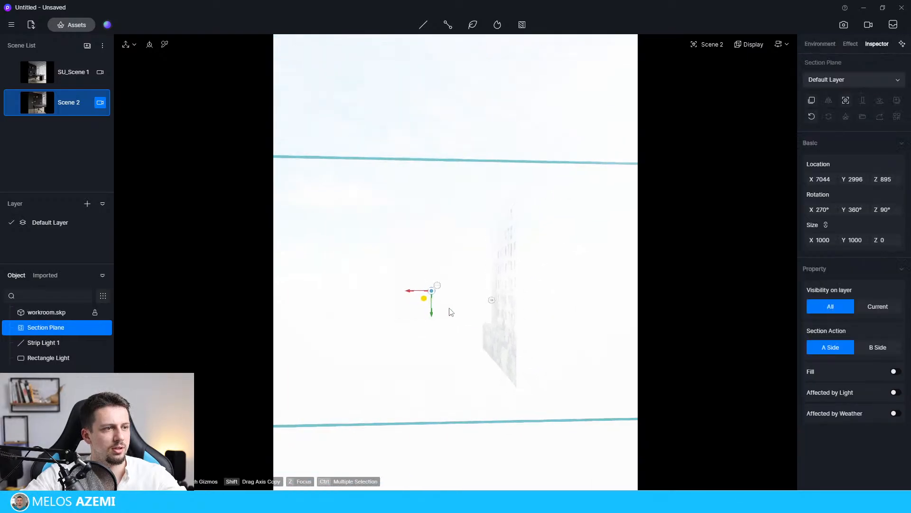
Move the section plane to X 6325 so it cuts open the workroom facing the desk and shelving.
{"action": "right_click_drag", "start_coordinate": [470, 315], "coordinate": [417, 338]}
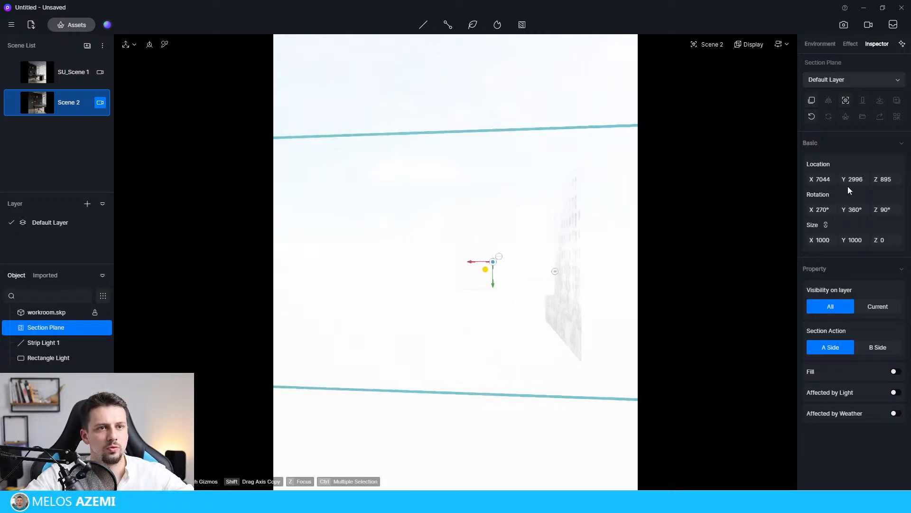
{"action": "left_click", "coordinate": [823, 179]}
{"action": "type", "text": "7400"}
{"action": "key", "text": "Return"}
{"action": "left_click_drag", "start_coordinate": [910, 238], "coordinate": [506, 300]}
{"action": "right_click_drag", "start_coordinate": [526, 240], "coordinate": [569, 240]}
{"action": "scroll", "coordinate": [569, 238], "scroll_direction": "up", "scroll_amount": 6}
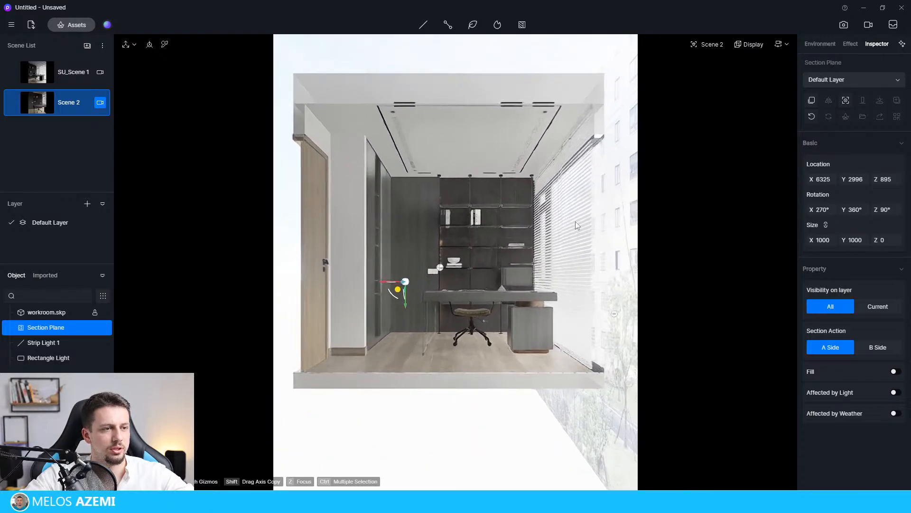
{"action": "scroll", "coordinate": [575, 222], "scroll_direction": "up", "scroll_amount": 8}
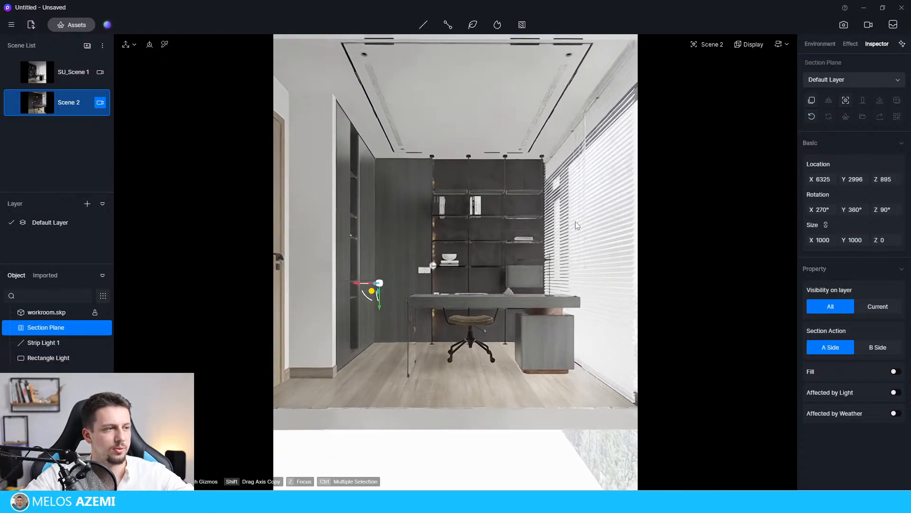
Shift the section plane to X 6481, fine-tuning the cut in front of the desk.
{"action": "scroll", "coordinate": [580, 216], "scroll_direction": "down", "scroll_amount": 4}
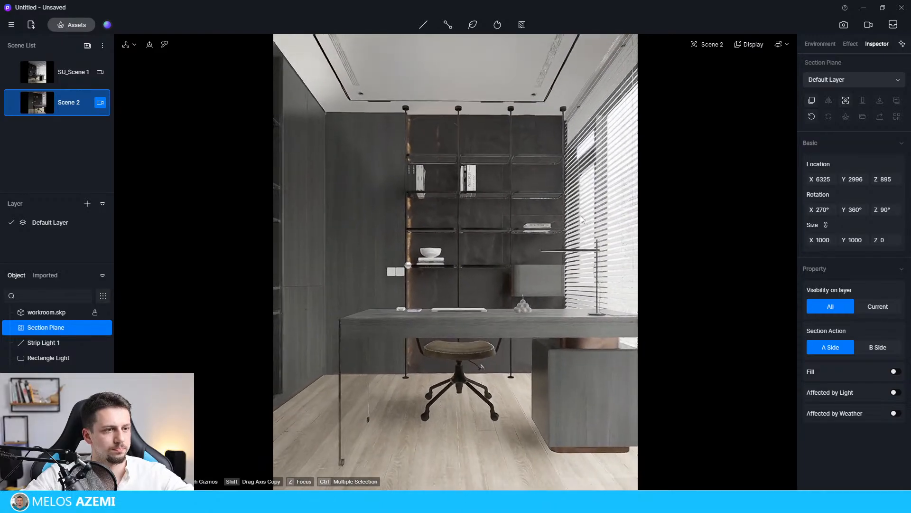
{"action": "scroll", "coordinate": [580, 207], "scroll_direction": "down", "scroll_amount": 2}
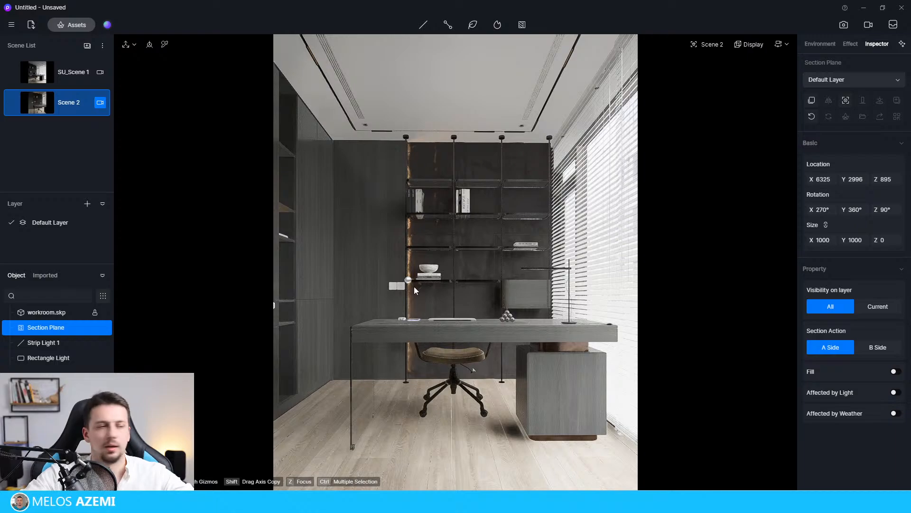
{"action": "scroll", "coordinate": [477, 285], "scroll_direction": "down", "scroll_amount": 3}
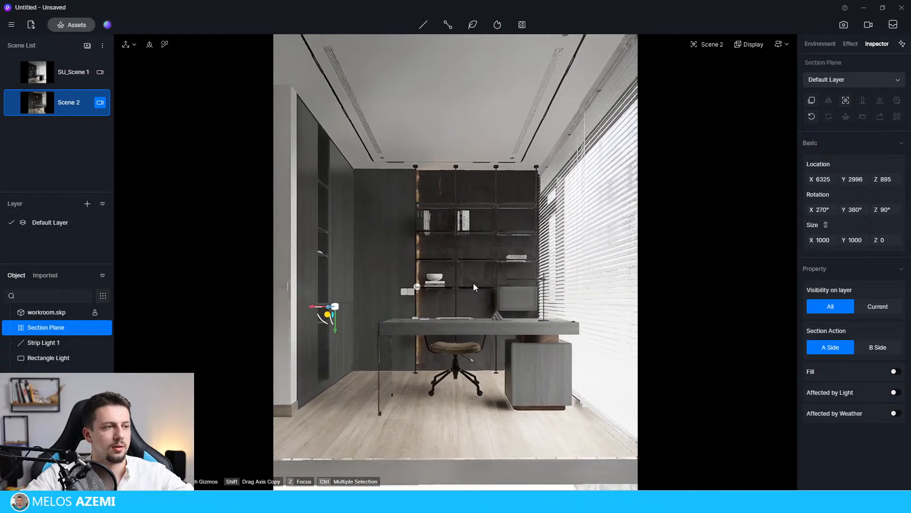
{"action": "scroll", "coordinate": [472, 282], "scroll_direction": "down", "scroll_amount": 2}
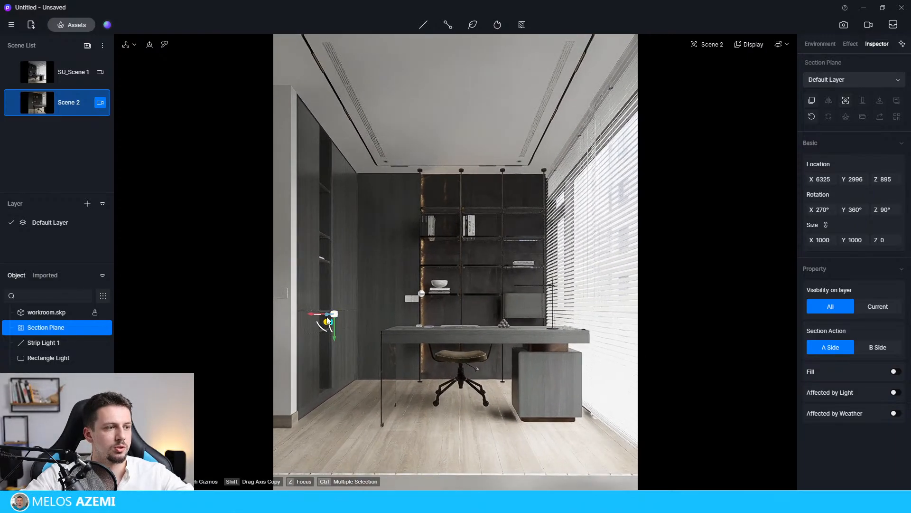
{"action": "left_click_drag", "start_coordinate": [326, 314], "coordinate": [324, 315]}
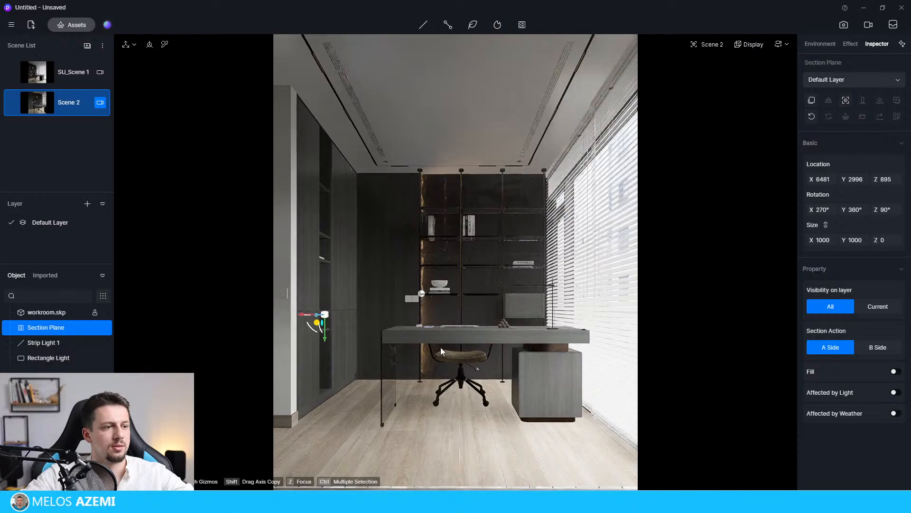
Frame the sectioned room with the whole desk in view and update Scene 2 with this view.
{"action": "scroll", "coordinate": [454, 338], "scroll_direction": "up", "scroll_amount": 1}
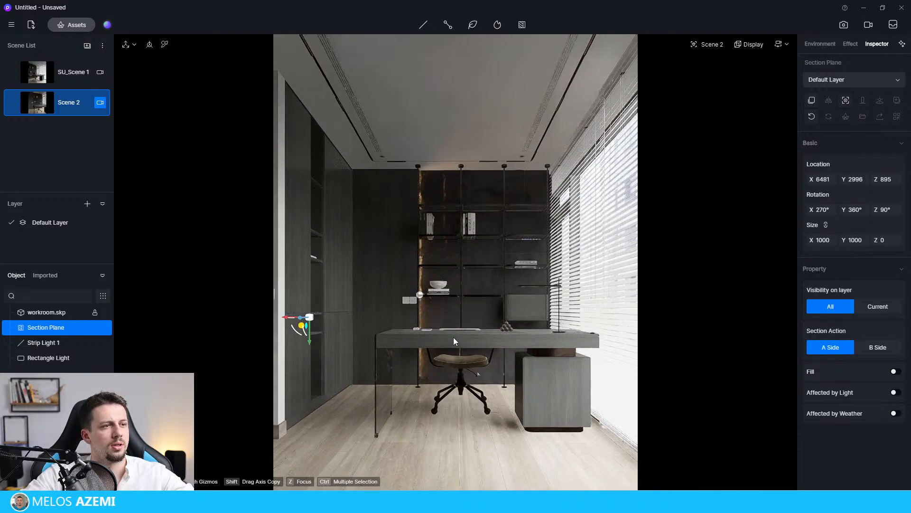
{"action": "left_click", "coordinate": [13, 103]}
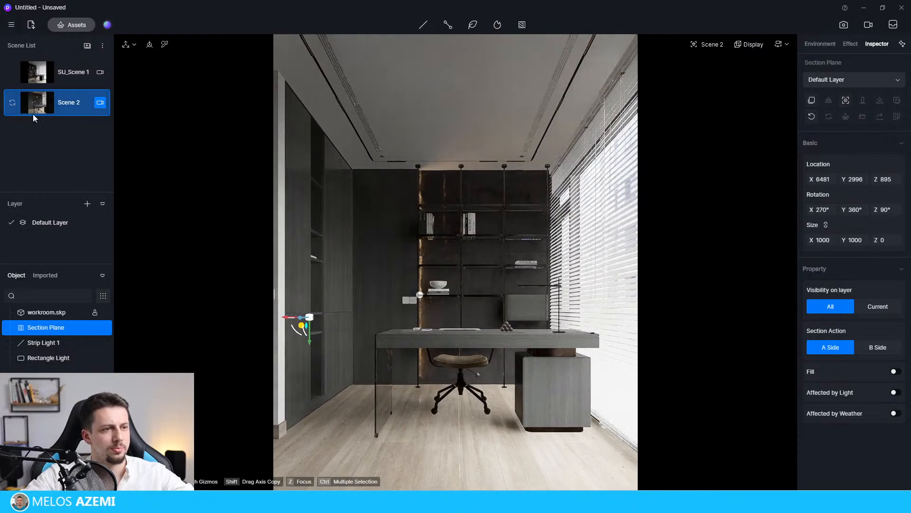
{"action": "left_click", "coordinate": [578, 286]}
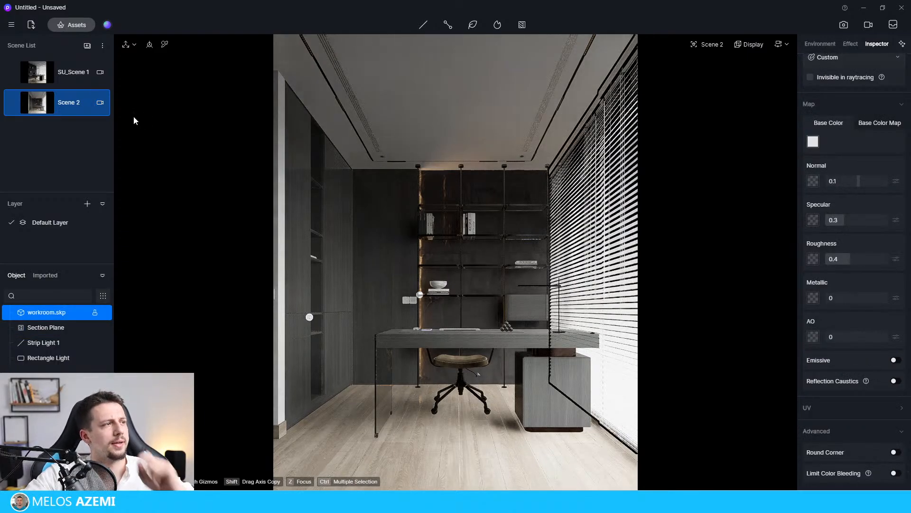
Lower the Scene 2 camera's exposure to 0.22.
{"action": "left_click", "coordinate": [103, 102]}
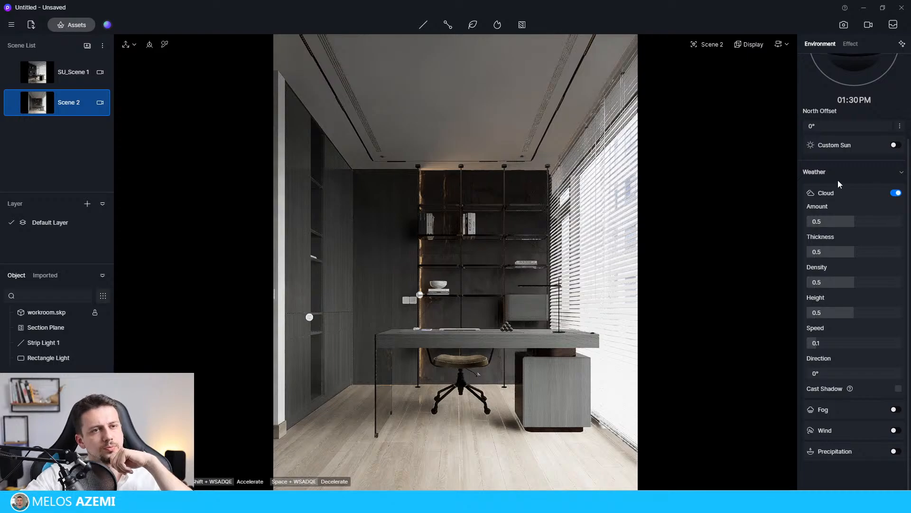
{"action": "left_click", "coordinate": [99, 103]}
{"action": "left_click_drag", "start_coordinate": [864, 237], "coordinate": [865, 238]}
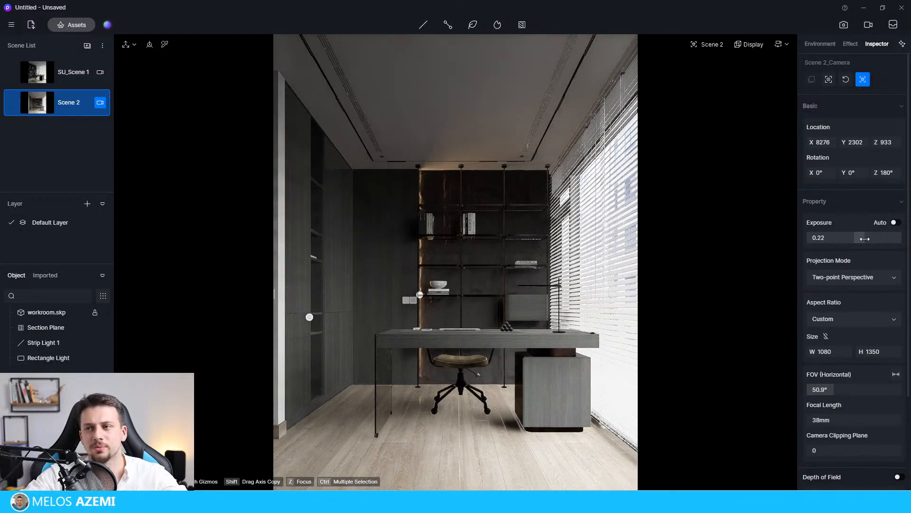
Lower the Scene 2 camera's exposure further to 0.04 to darken the sectioned workroom view.
{"action": "left_click_drag", "start_coordinate": [865, 238], "coordinate": [856, 239]}
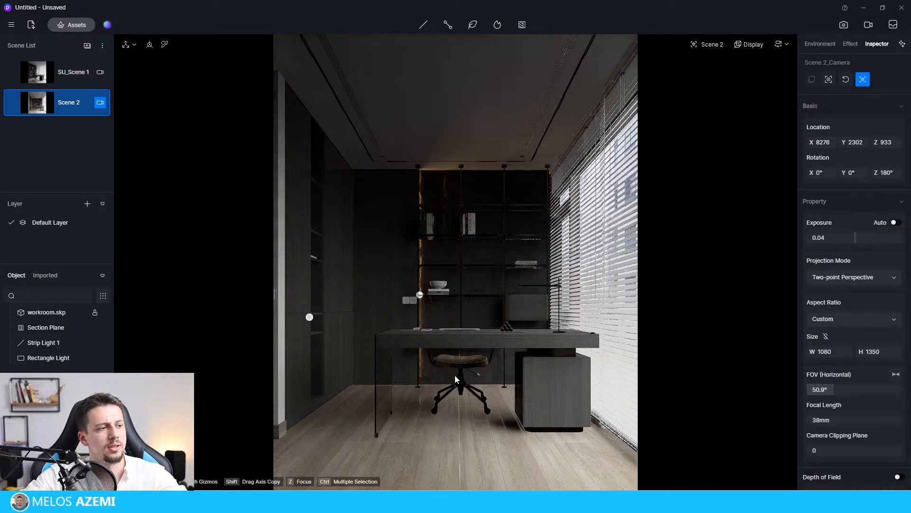
{"action": "scroll", "coordinate": [453, 354], "scroll_direction": "down", "scroll_amount": 5}
{"action": "scroll", "coordinate": [445, 304], "scroll_direction": "up", "scroll_amount": 4}
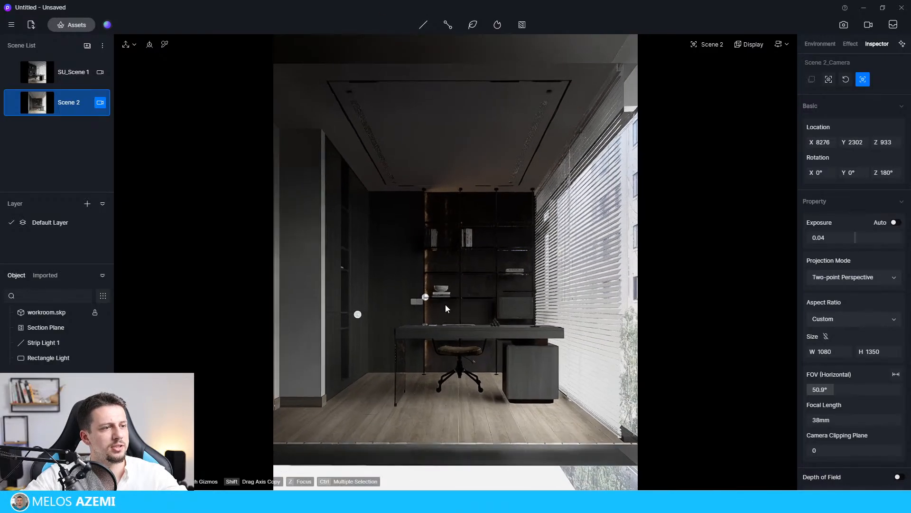
{"action": "scroll", "coordinate": [446, 314], "scroll_direction": "up", "scroll_amount": 1}
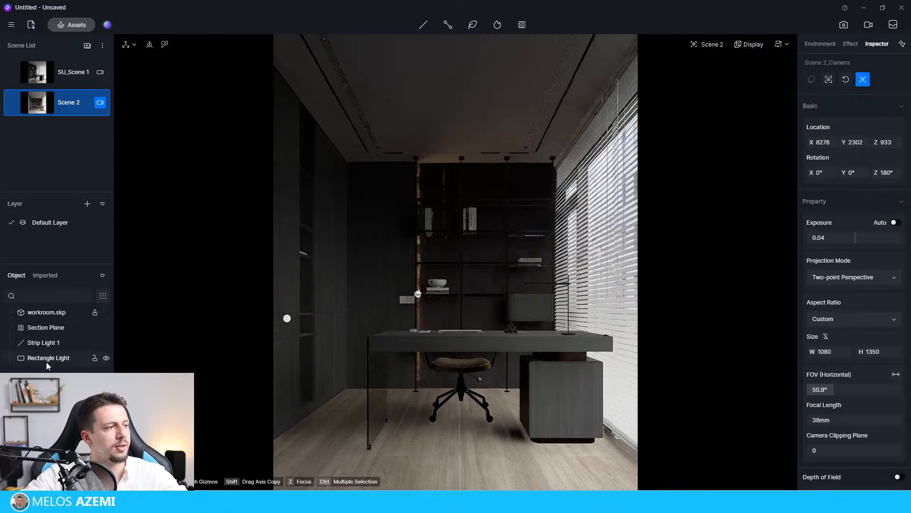
Turn off Affected by Light for the section plane.
{"action": "left_click", "coordinate": [72, 327]}
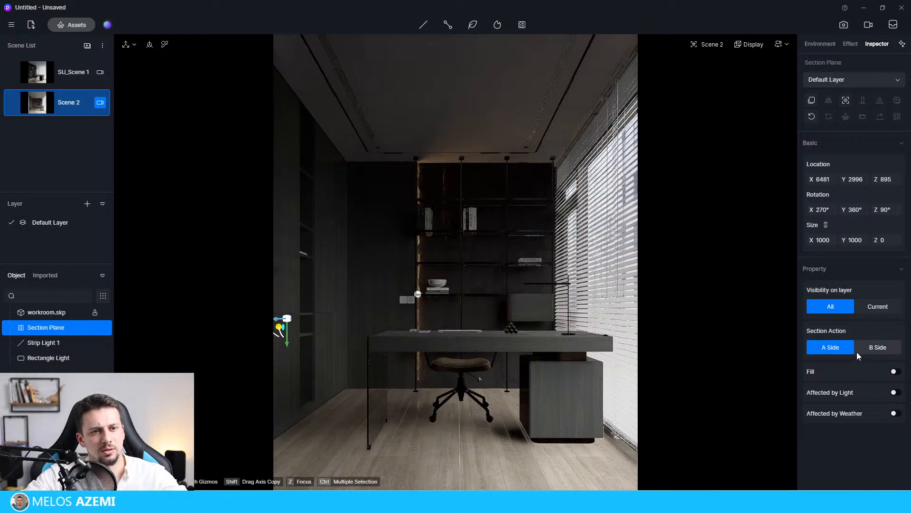
{"action": "left_click", "coordinate": [895, 392]}
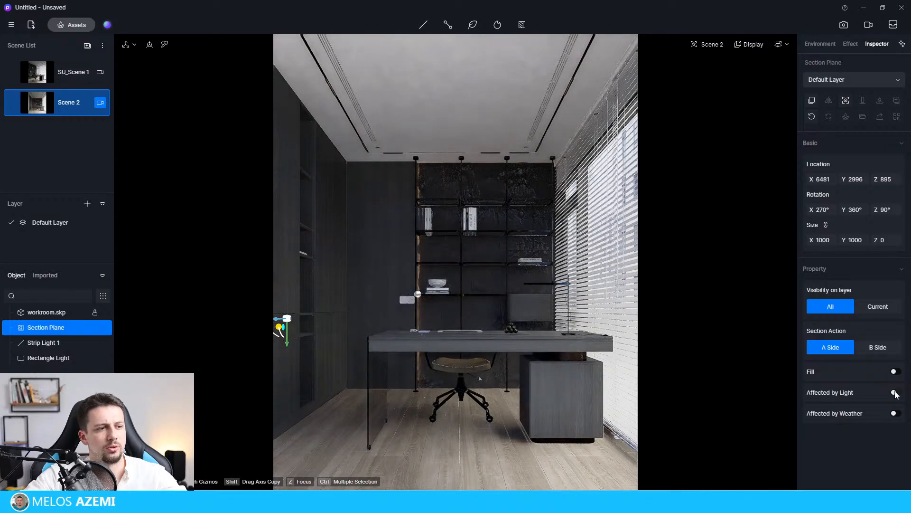
{"action": "left_click", "coordinate": [896, 393]}
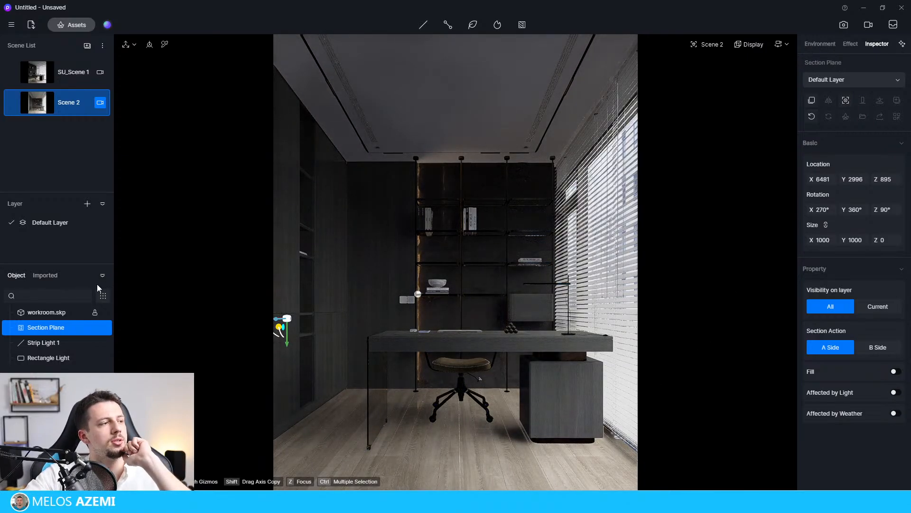
Set the post-processing exposure to 0.2 for the sectioned workroom view.
{"action": "left_click", "coordinate": [820, 44]}
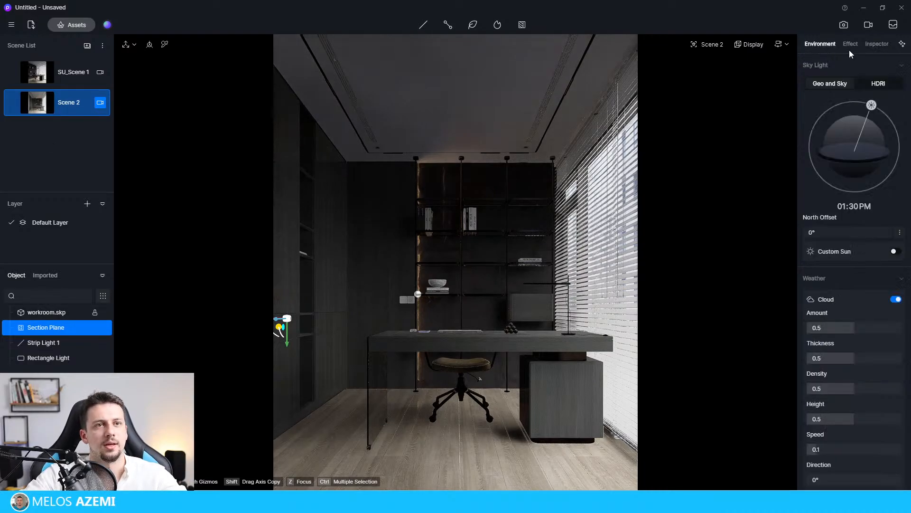
{"action": "left_click", "coordinate": [851, 45]}
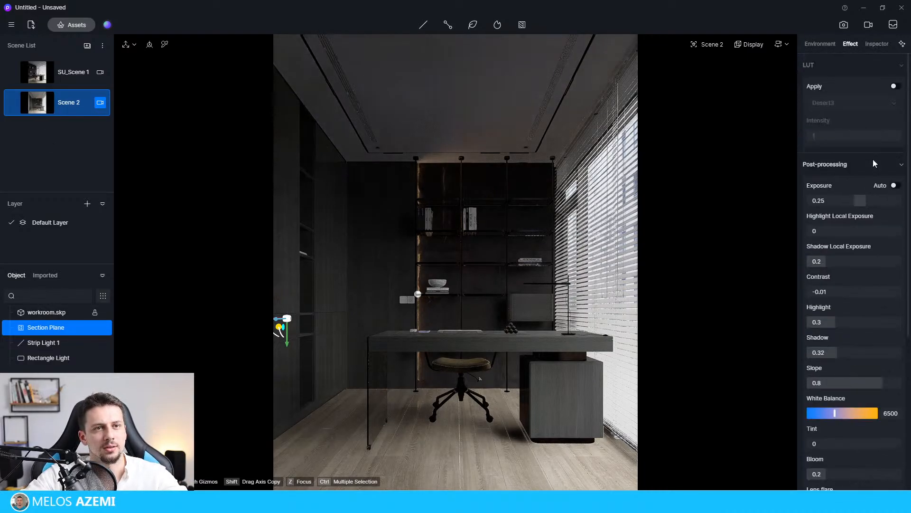
{"action": "mouse_move", "coordinate": [866, 201]}
{"action": "left_mouse_down"}
{"action": "mouse_move", "coordinate": [876, 202]}
{"action": "mouse_move", "coordinate": [863, 204]}
{"action": "left_mouse_up"}
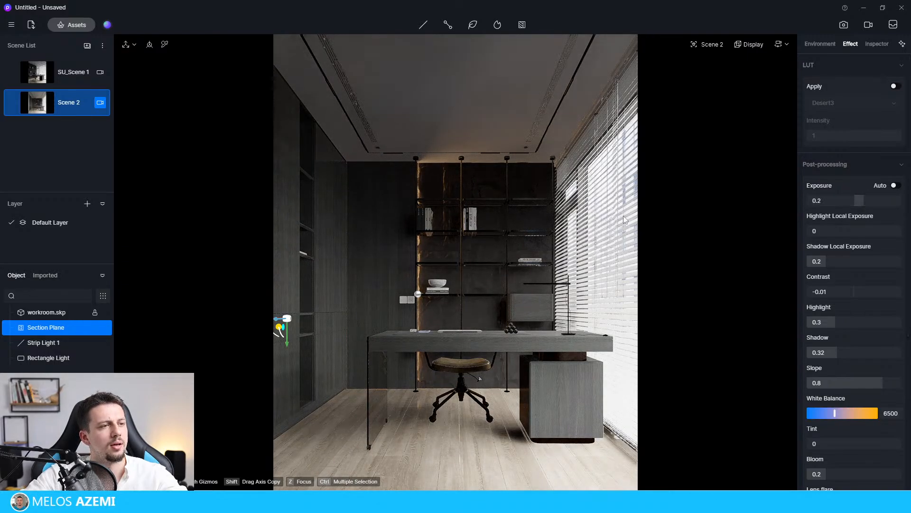
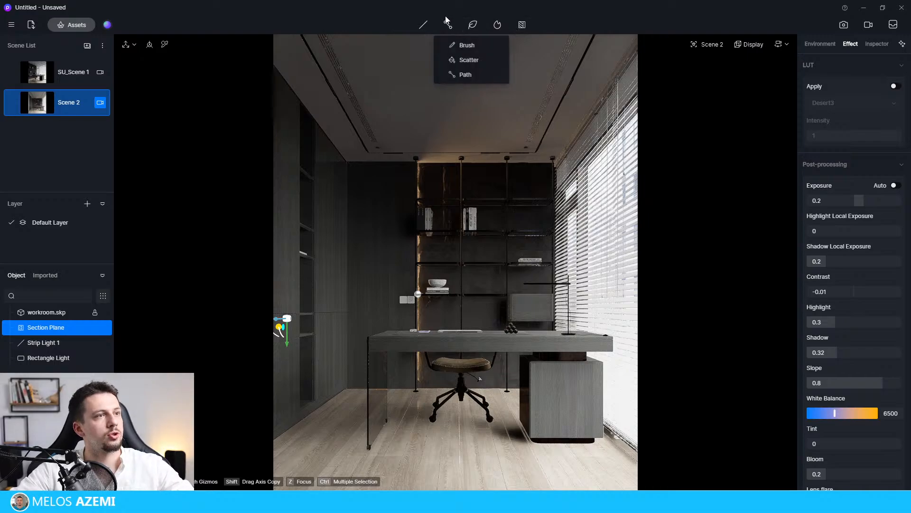
Place a spot light at the window-side ceiling fixture near the back wall, with temperature 3250 and intensity 24 lm.
{"action": "mouse_move", "coordinate": [425, 22]}
{"action": "left_click", "coordinate": [422, 60]}
{"action": "left_click", "coordinate": [527, 147]}
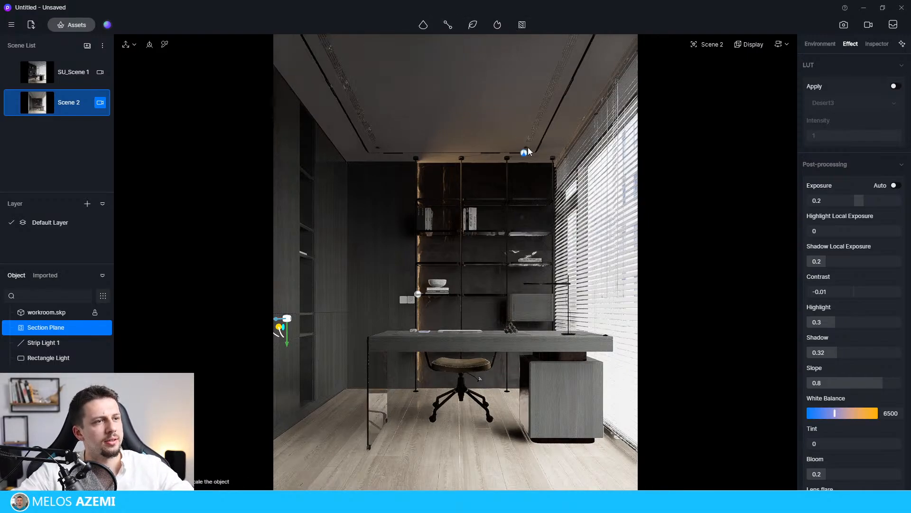
{"action": "left_click", "coordinate": [525, 147]}
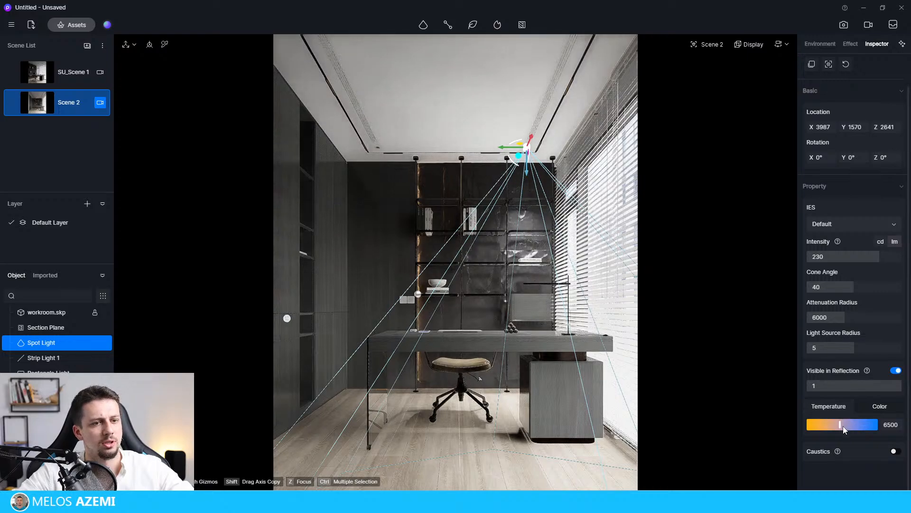
{"action": "left_click_drag", "start_coordinate": [841, 424], "coordinate": [818, 425]}
{"action": "left_click_drag", "start_coordinate": [871, 256], "coordinate": [815, 268]}
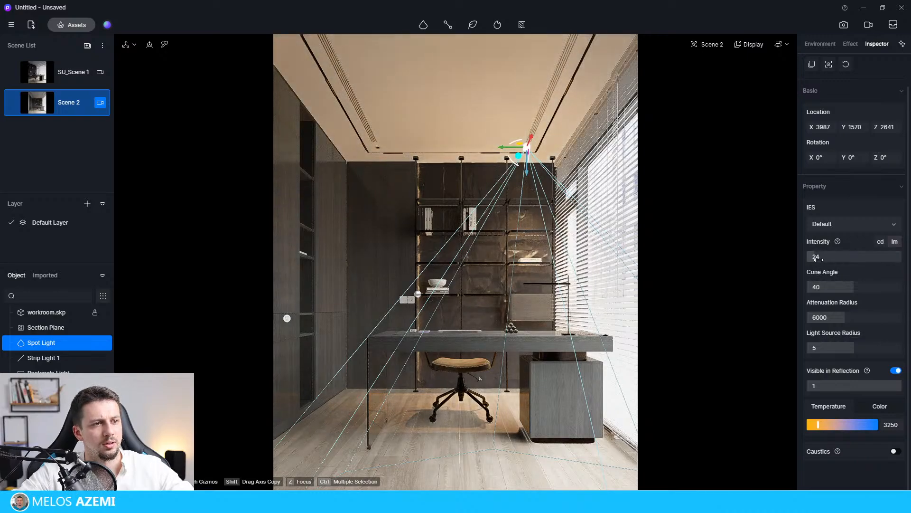
Copy the spot light along the Y axis to the matching ceiling fixture near the wall cabinet, at Y 3165.
{"action": "left_click", "coordinate": [521, 146]}
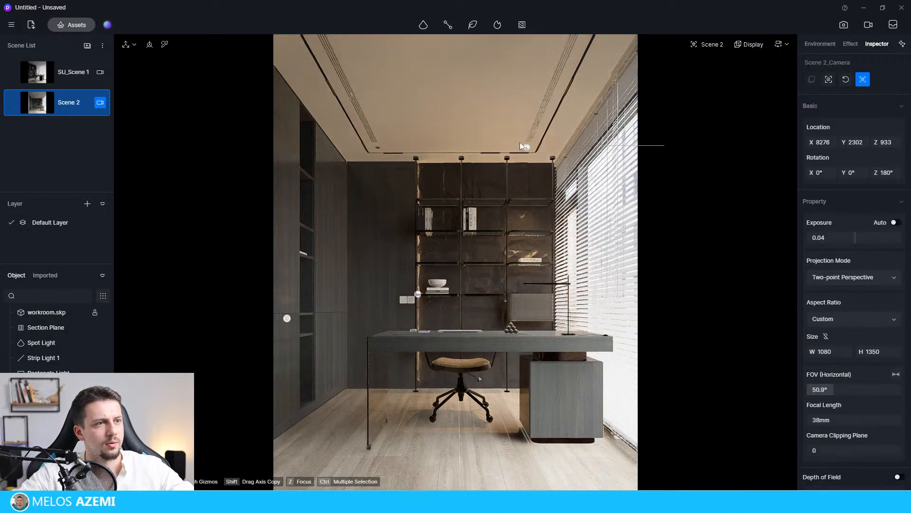
{"action": "left_click", "coordinate": [527, 149]}
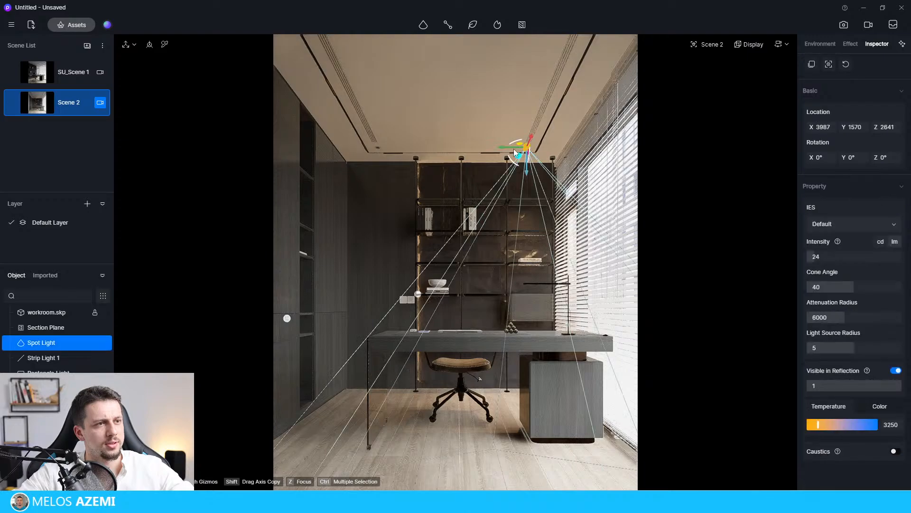
{"action": "left_click_drag", "start_coordinate": [522, 151], "coordinate": [362, 154]}
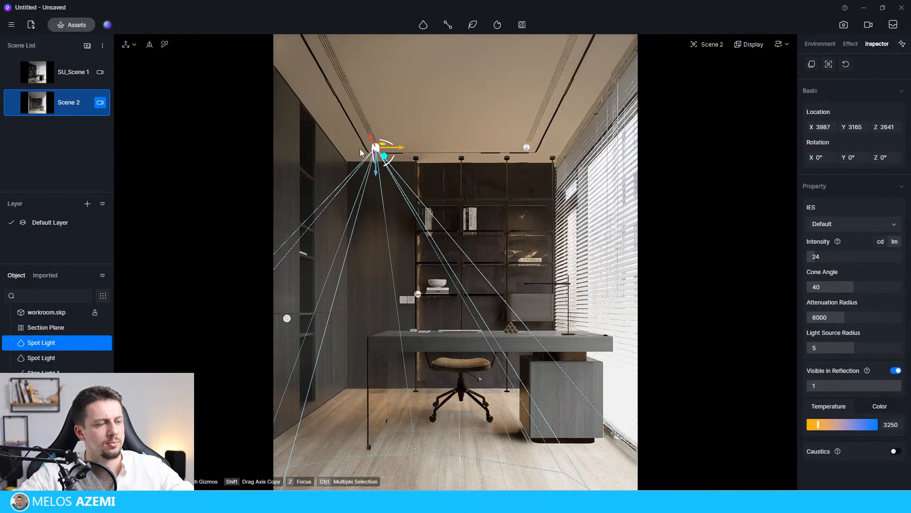
{"action": "left_click", "coordinate": [604, 275]}
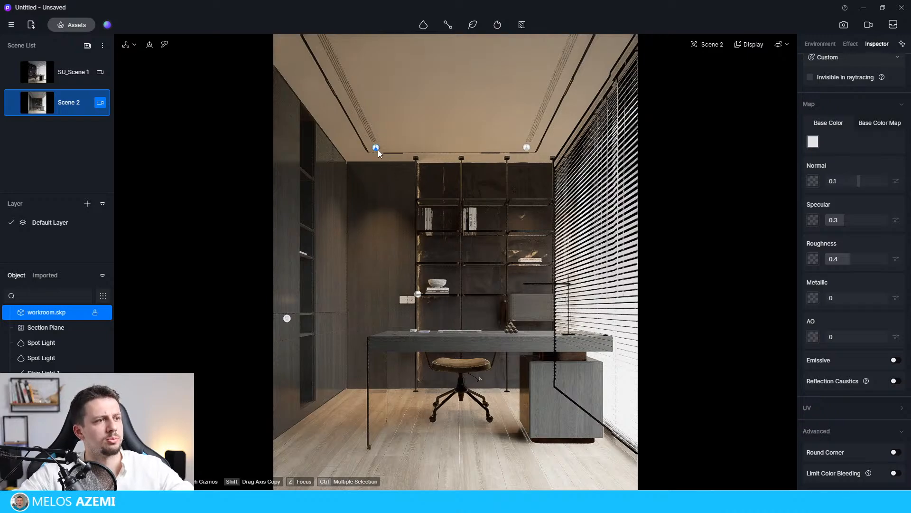
{"action": "left_click", "coordinate": [469, 133]}
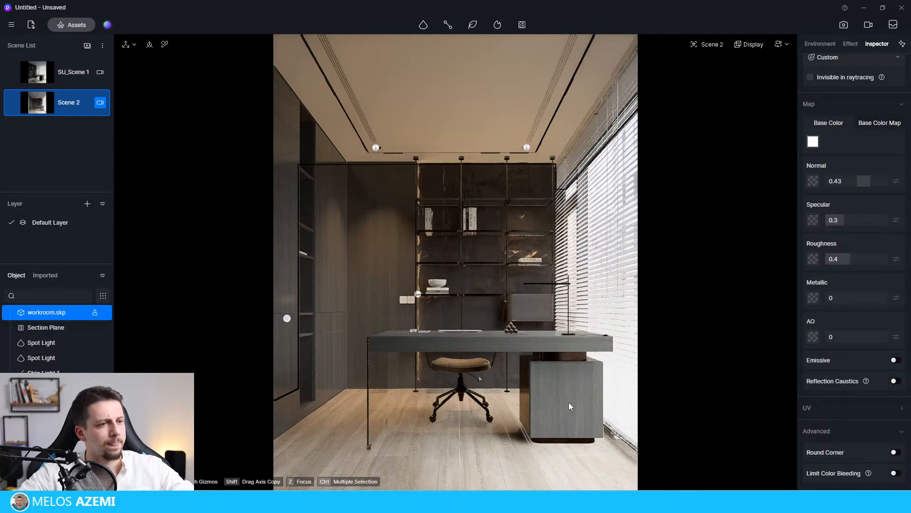
{"action": "left_click", "coordinate": [851, 43]}
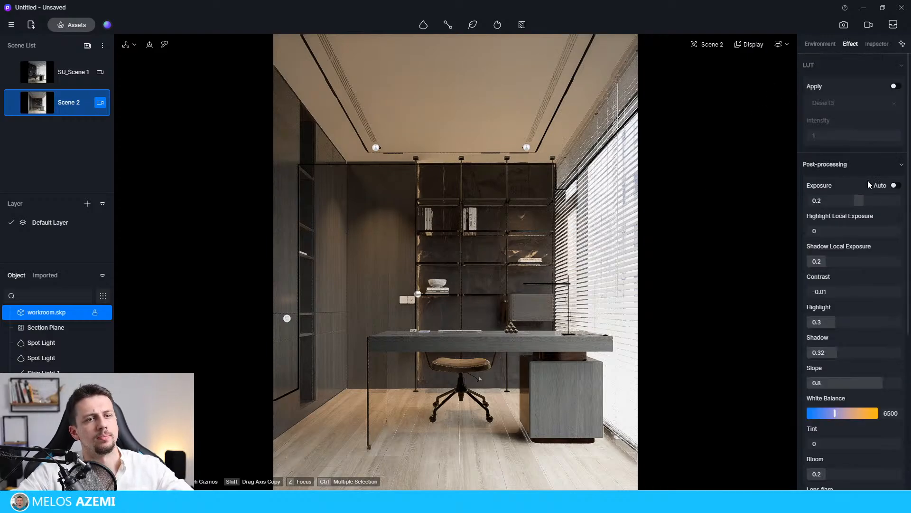
Set both spot lights to 12 lm, the cabinet-side one to temperature 5600, the window-side one to 4600 with attenuation radius 4132.
{"action": "left_click", "coordinate": [377, 147]}
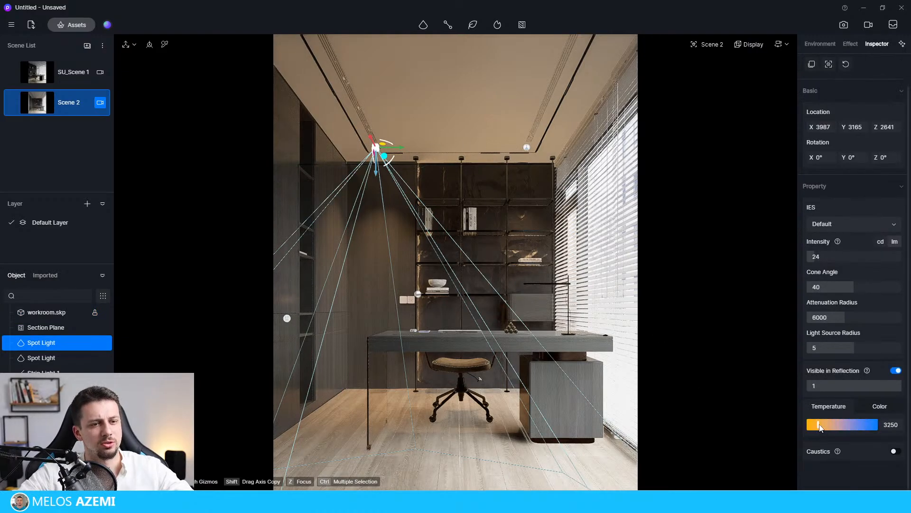
{"action": "left_click_drag", "start_coordinate": [825, 425], "coordinate": [834, 424]}
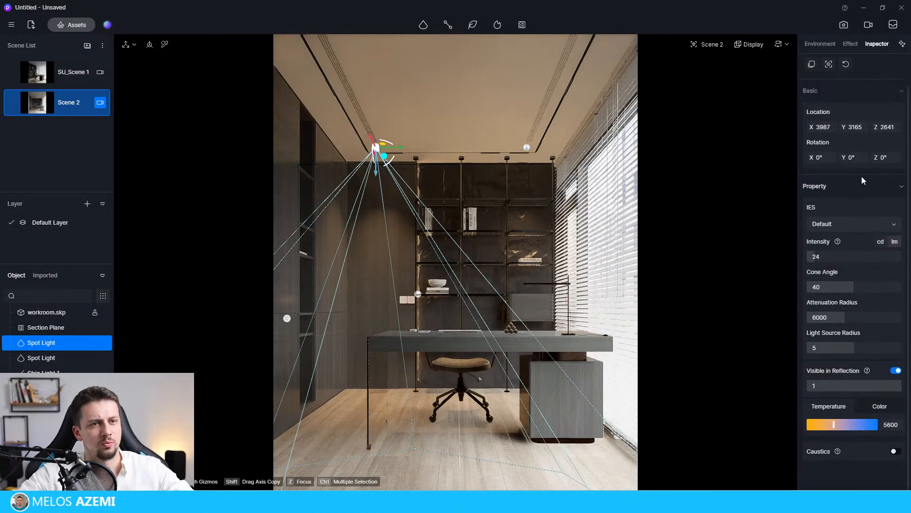
{"action": "left_click", "coordinate": [527, 147]}
{"action": "left_click", "coordinate": [818, 259]}
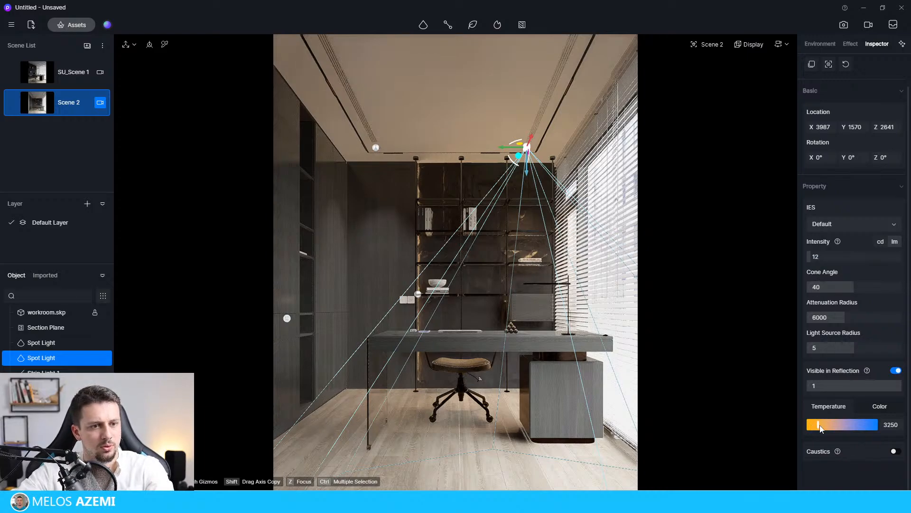
{"action": "left_click_drag", "start_coordinate": [818, 425], "coordinate": [825, 425]}
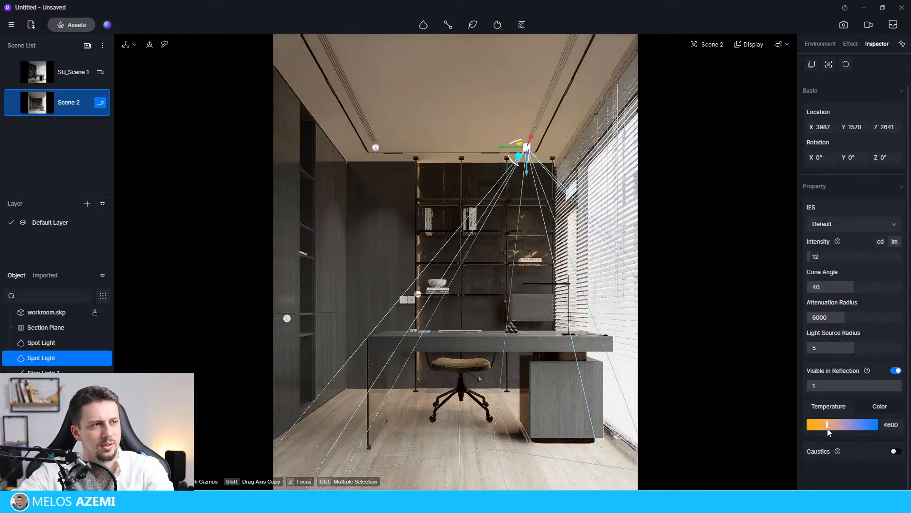
{"action": "mouse_move", "coordinate": [840, 317]}
{"action": "left_mouse_down"}
{"action": "mouse_move", "coordinate": [823, 319]}
{"action": "mouse_move", "coordinate": [836, 318]}
{"action": "left_mouse_up"}
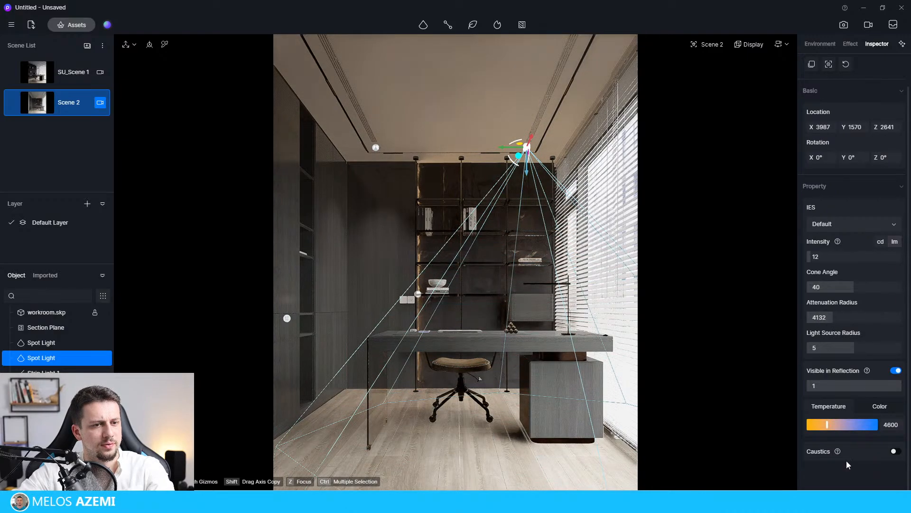
{"action": "left_click", "coordinate": [610, 171]}
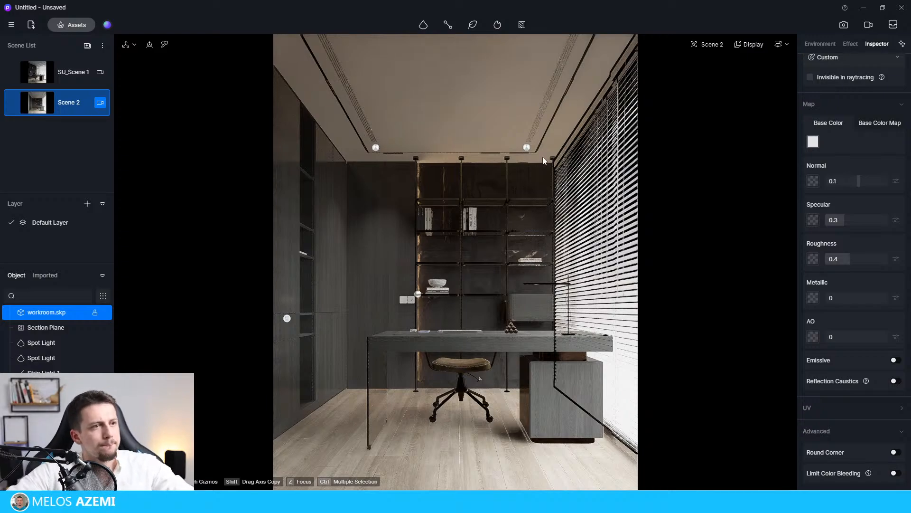
Select both ceiling spot lights together and lower them to Z 2476.
{"action": "left_click", "coordinate": [529, 148]}
{"action": "left_click", "coordinate": [528, 147]}
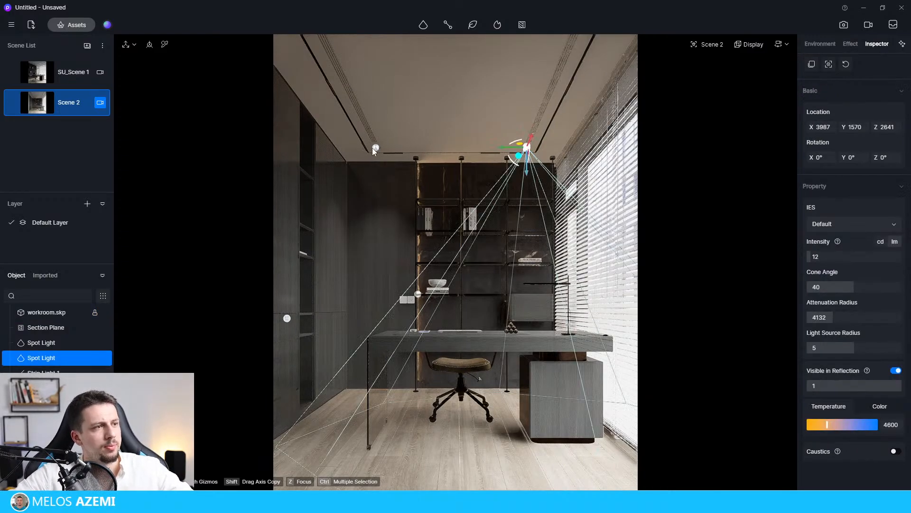
{"action": "left_click", "coordinate": [375, 148]}
{"action": "left_click", "coordinate": [528, 148], "text": "ctrl"}
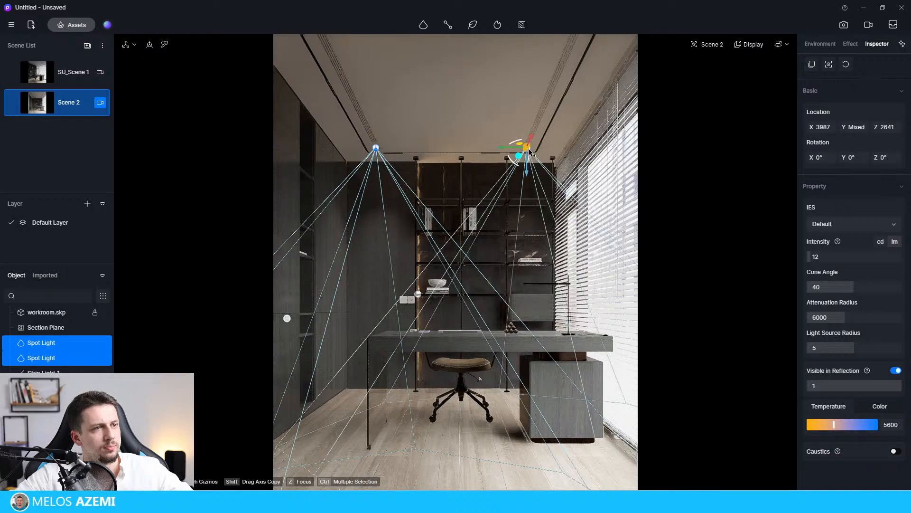
{"action": "left_click_drag", "start_coordinate": [527, 175], "coordinate": [527, 190]}
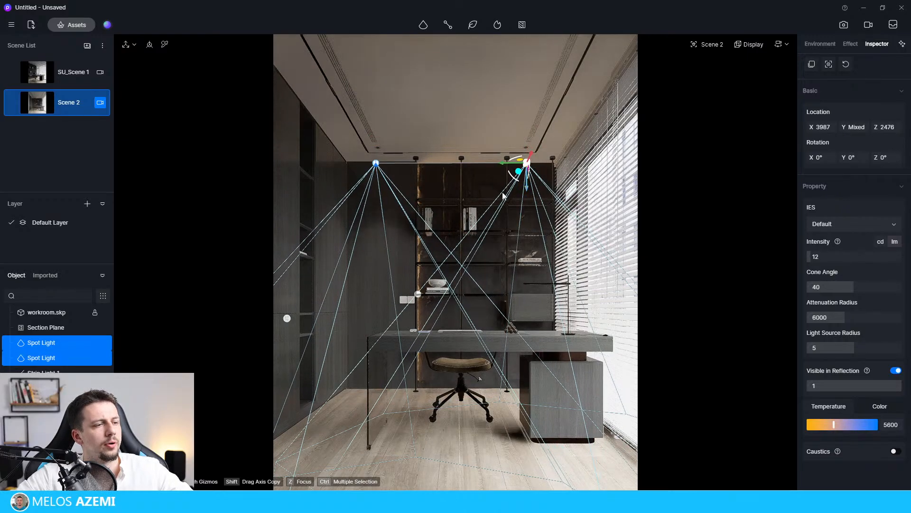
{"action": "left_click", "coordinate": [503, 196]}
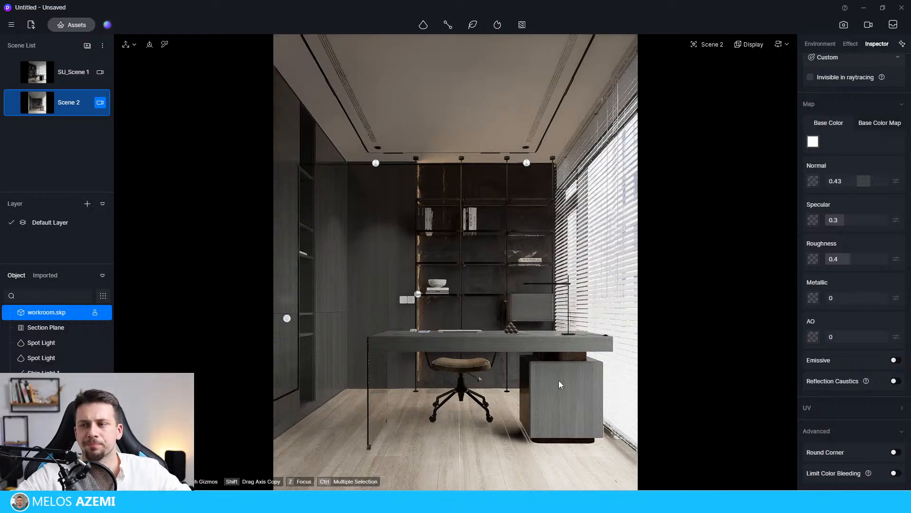
Darken the wooden floor material by setting its base color's HSV value (V) to 74.
{"action": "left_click", "coordinate": [531, 463]}
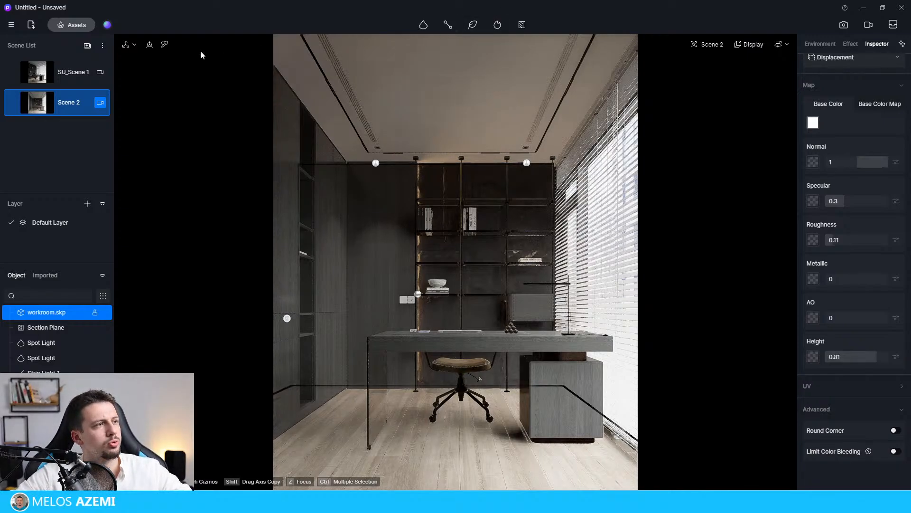
{"action": "left_click", "coordinate": [167, 46]}
{"action": "left_click", "coordinate": [531, 465]}
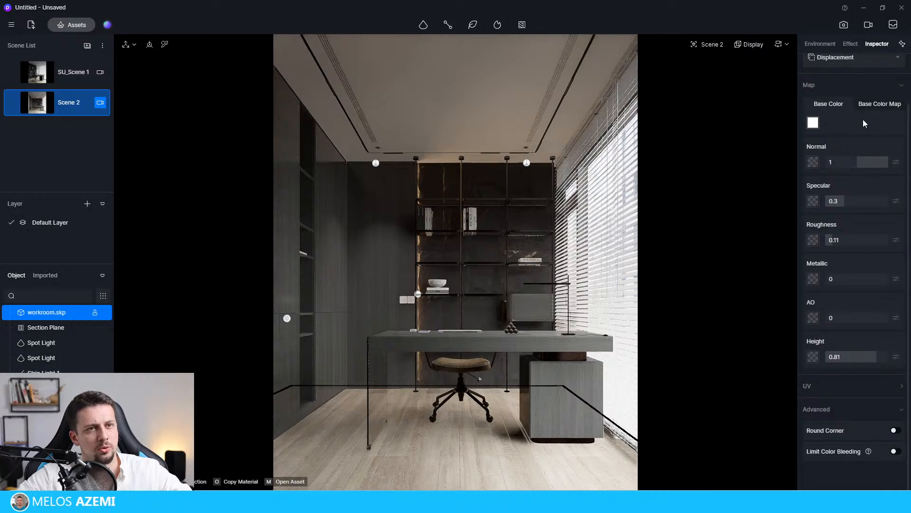
{"action": "left_click", "coordinate": [817, 124]}
{"action": "left_click_drag", "start_coordinate": [876, 235], "coordinate": [861, 248]}
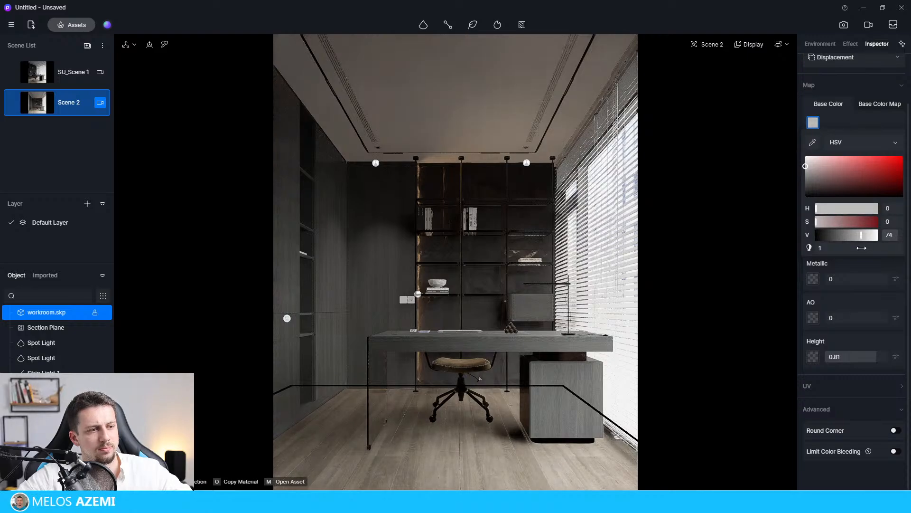
{"action": "left_click", "coordinate": [856, 79]}
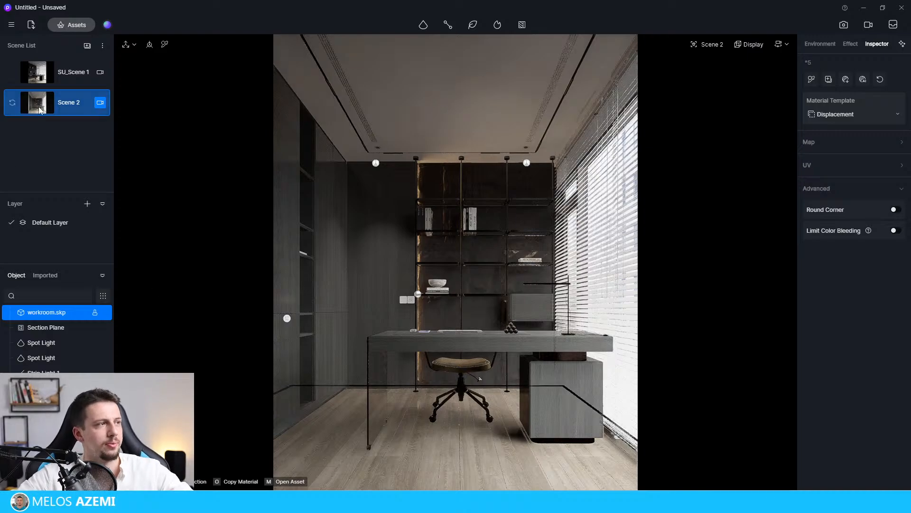
Update Scene 2 with the current view and lighting, and create Scene 3 from the same view.
{"action": "left_click", "coordinate": [12, 102]}
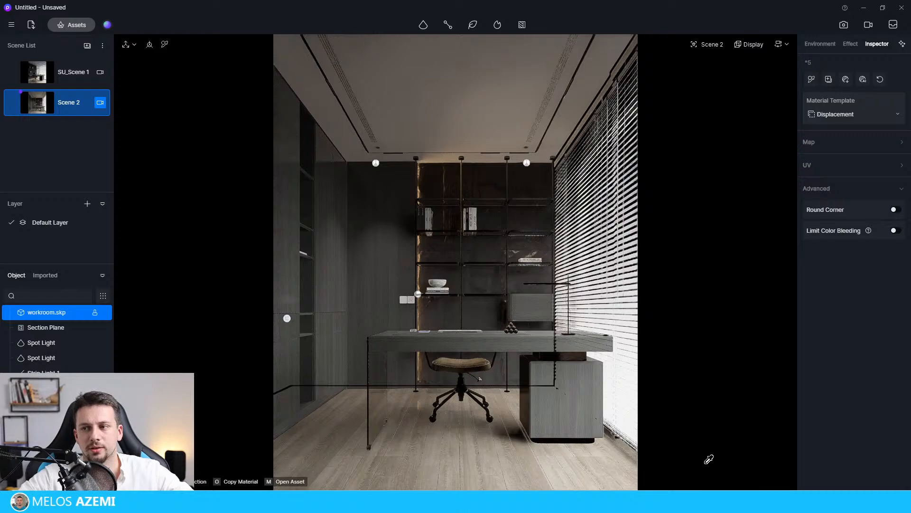
{"action": "key", "text": "ctrl+z"}
{"action": "key", "text": "Escape"}
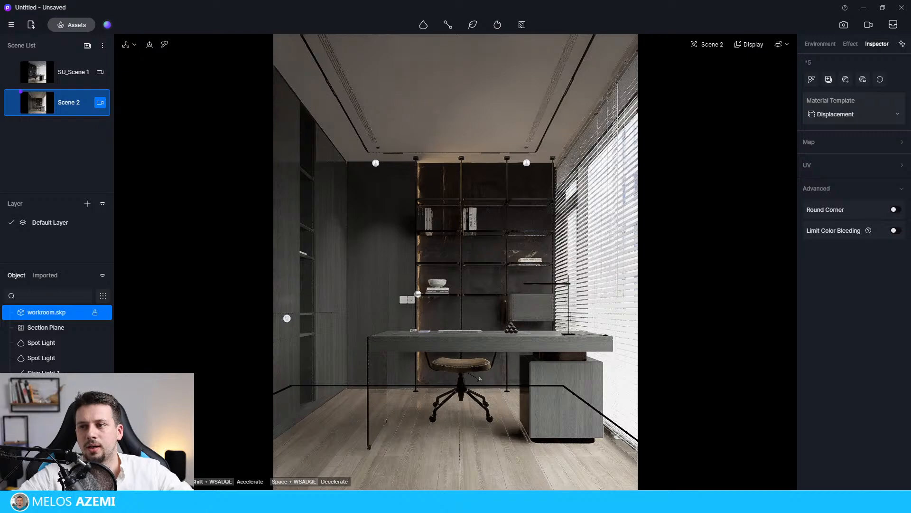
{"action": "left_click", "coordinate": [88, 47]}
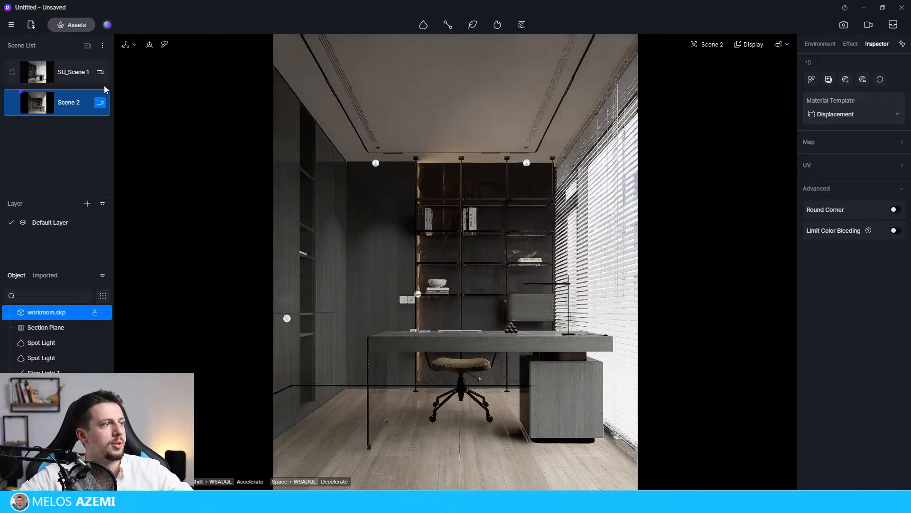
{"action": "left_click", "coordinate": [71, 131]}
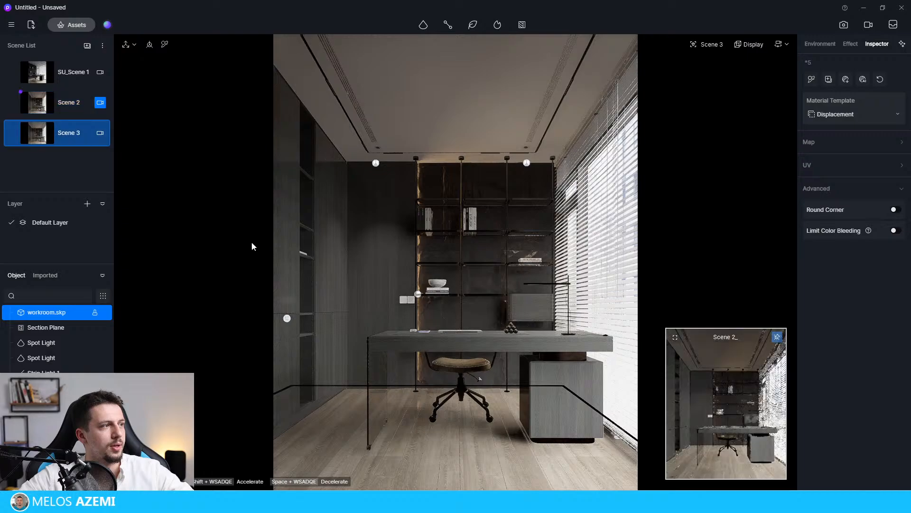
Try to hide the section plane and bring the view to the desk lamp by the blinds.
{"action": "left_click", "coordinate": [54, 327]}
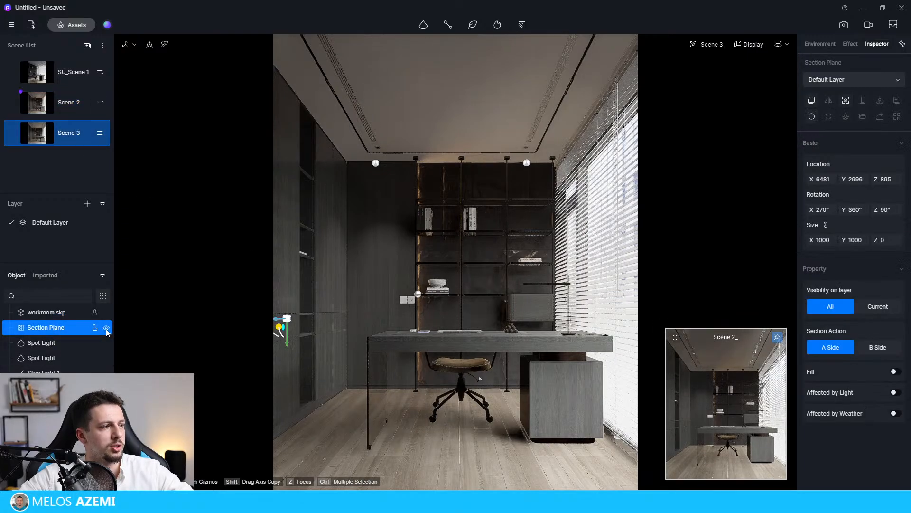
{"action": "left_click", "coordinate": [105, 327]}
{"action": "scroll", "coordinate": [447, 316], "scroll_direction": "up", "scroll_amount": 6}
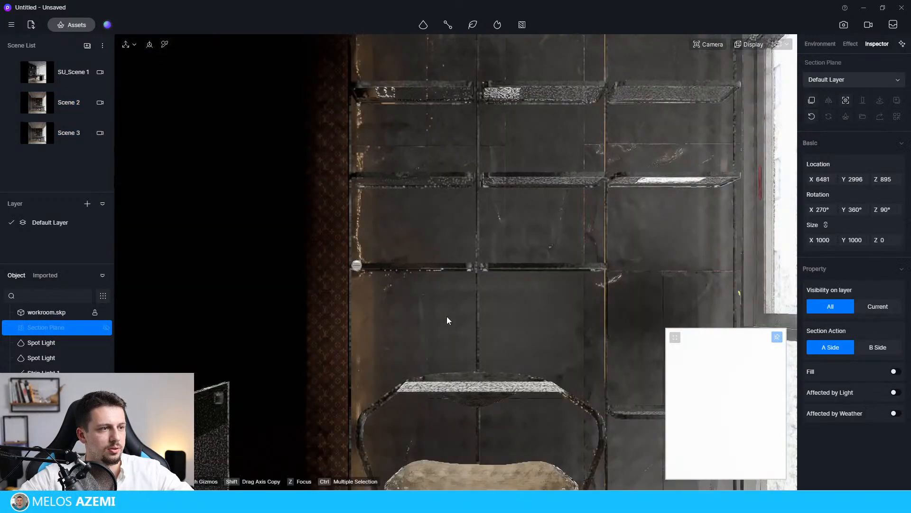
{"action": "right_click_drag", "start_coordinate": [653, 337], "coordinate": [205, 280]}
{"action": "scroll", "coordinate": [697, 320], "scroll_direction": "down", "scroll_amount": 3}
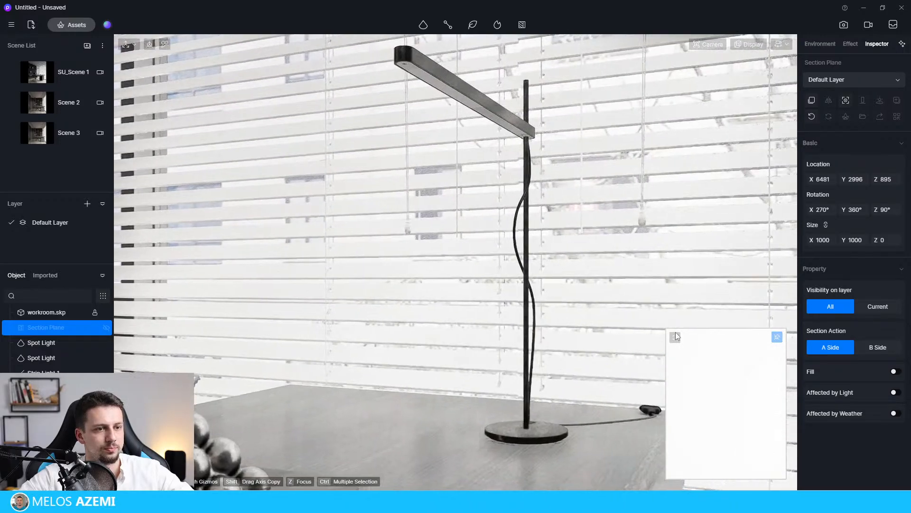
Return to Scene 3's camera, reframe it on the desk, chair and window blinds, and hide the section plane.
{"action": "left_click", "coordinate": [99, 135]}
{"action": "left_click", "coordinate": [100, 134]}
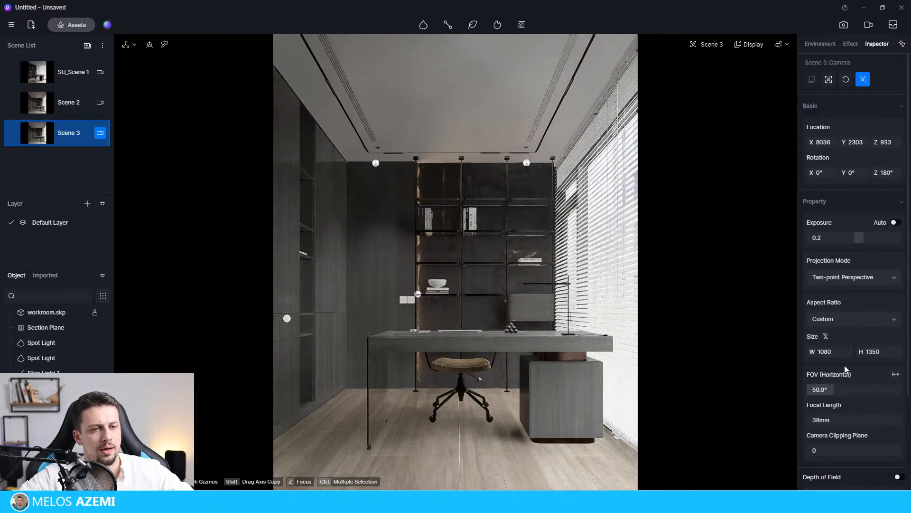
{"action": "scroll", "coordinate": [412, 325], "scroll_direction": "up", "scroll_amount": 4}
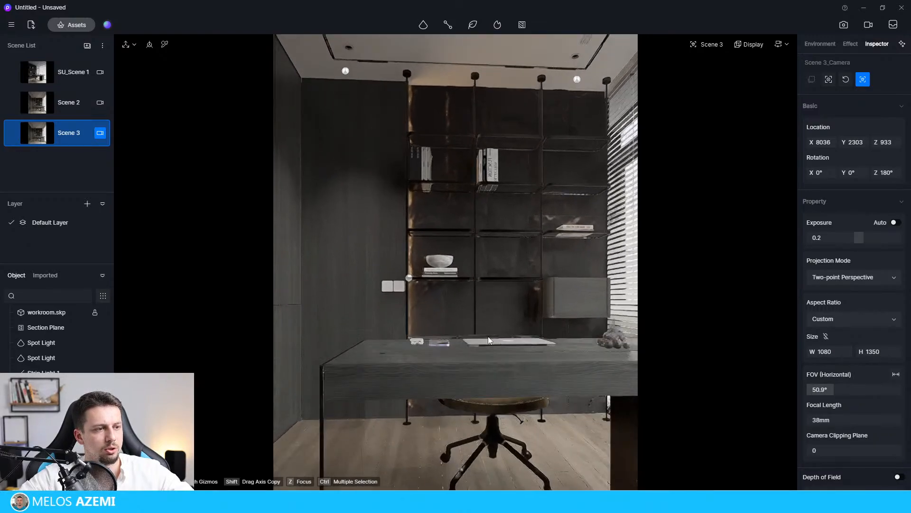
{"action": "middle_click_drag", "start_coordinate": [488, 337], "coordinate": [741, 349]}
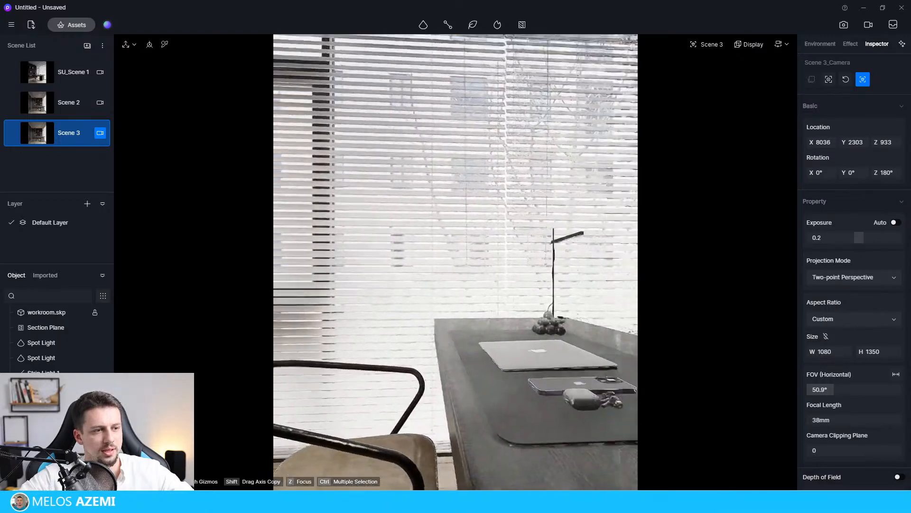
{"action": "mouse_move", "coordinate": [412, 324]}
{"action": "middle_mouse_down"}
{"action": "mouse_move", "coordinate": [456, 327]}
{"action": "mouse_move", "coordinate": [408, 322]}
{"action": "middle_mouse_up"}
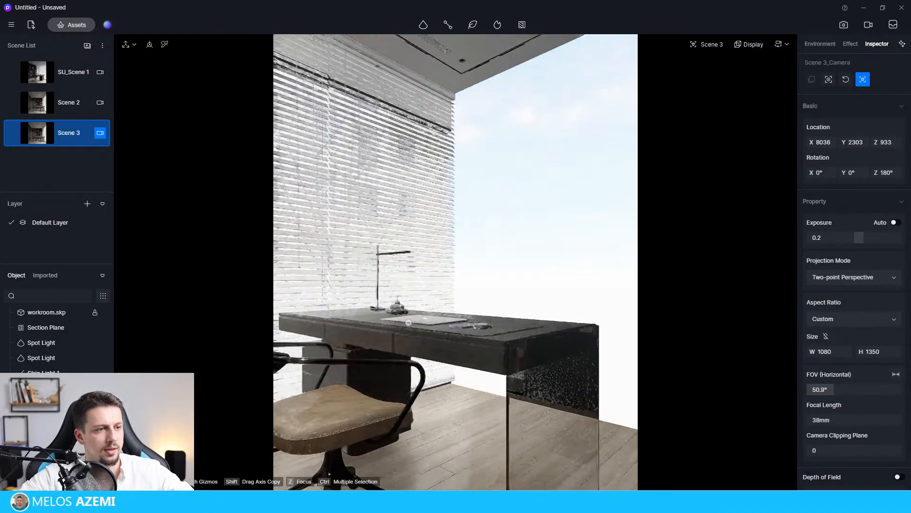
{"action": "key", "text": "a"}
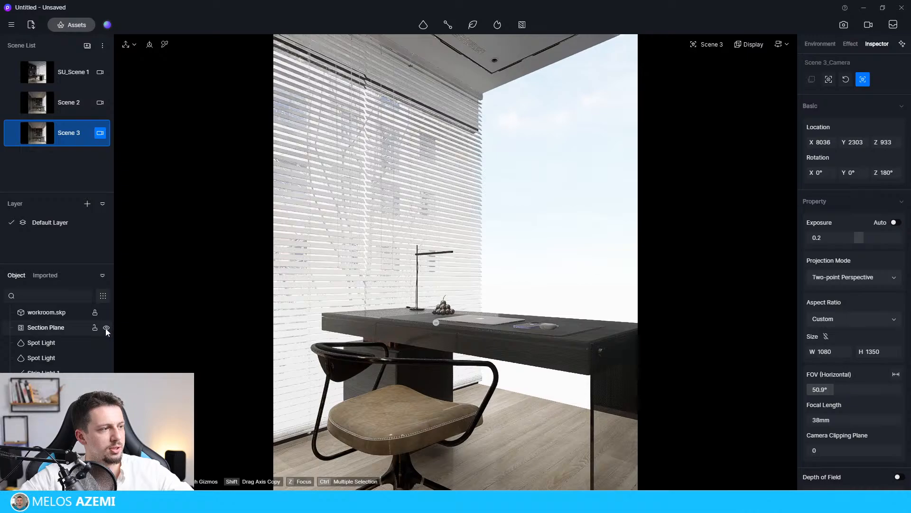
{"action": "left_click", "coordinate": [106, 327]}
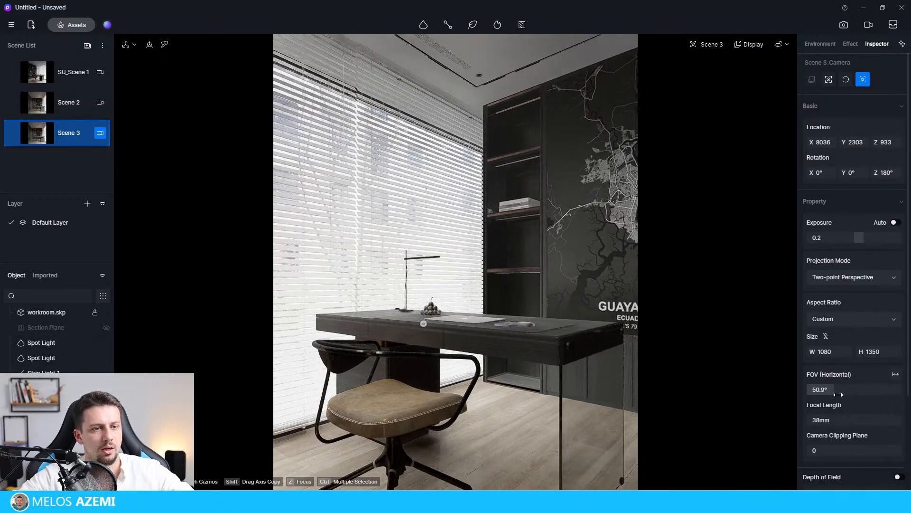
Set the camera's horizontal FOV to 74.1° and update Scene 3 with this desk view.
{"action": "left_click_drag", "start_coordinate": [839, 394], "coordinate": [847, 392]}
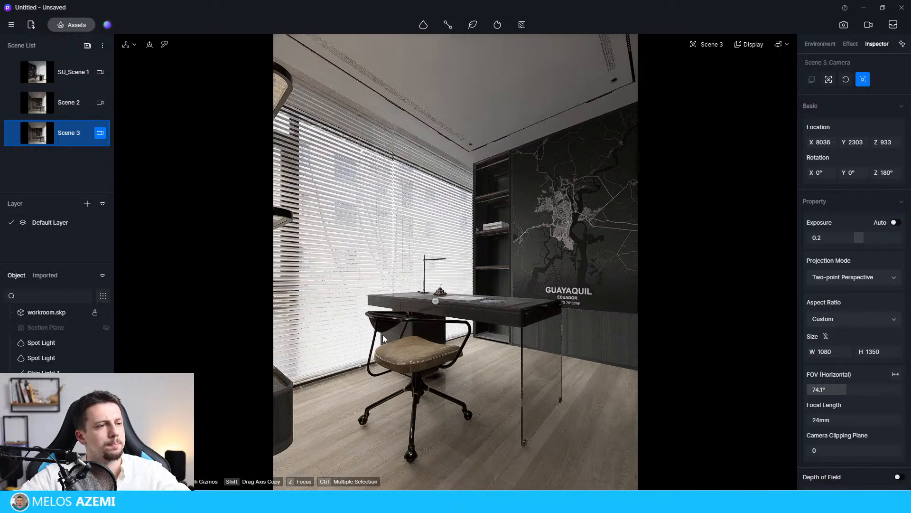
{"action": "left_click", "coordinate": [13, 134]}
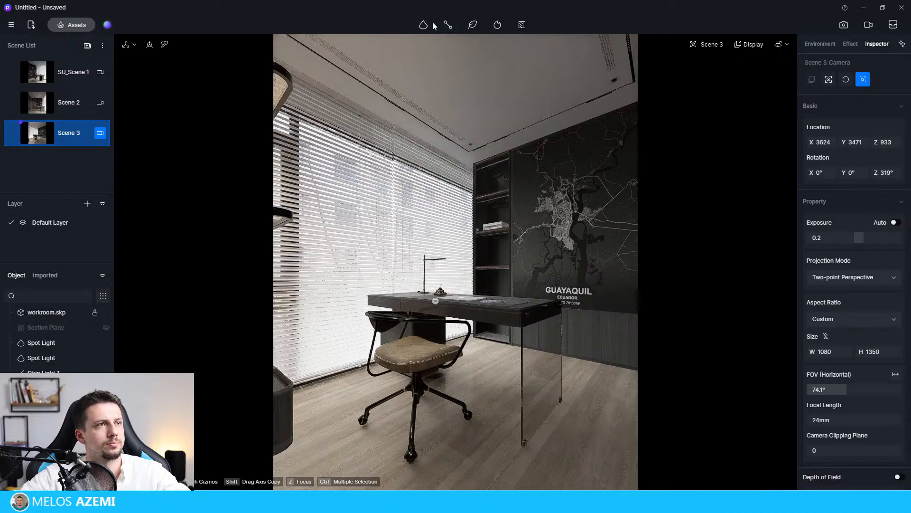
Place a strip light at the top of the bookshelf with a 4100 color temperature and an intensity of 144 cd/m².
{"action": "mouse_move", "coordinate": [432, 25]}
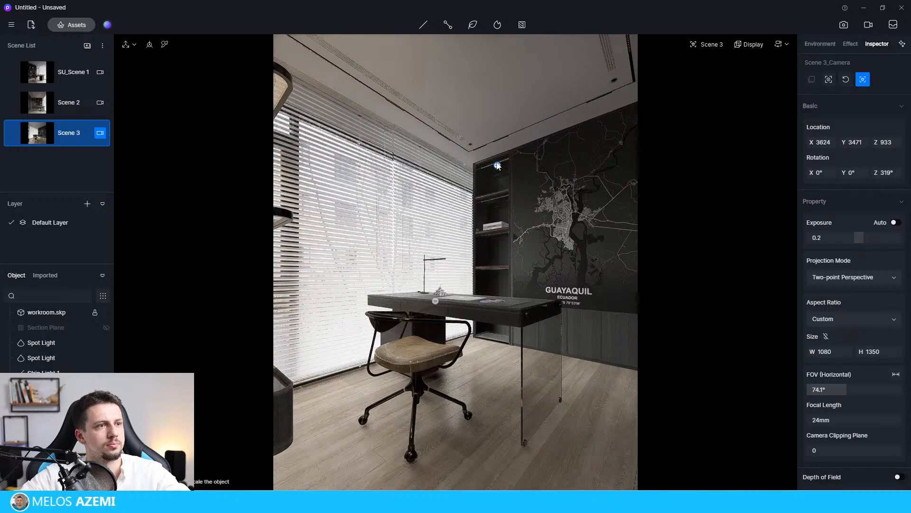
{"action": "left_click", "coordinate": [490, 158]}
{"action": "left_click_drag", "start_coordinate": [840, 477], "coordinate": [824, 477]}
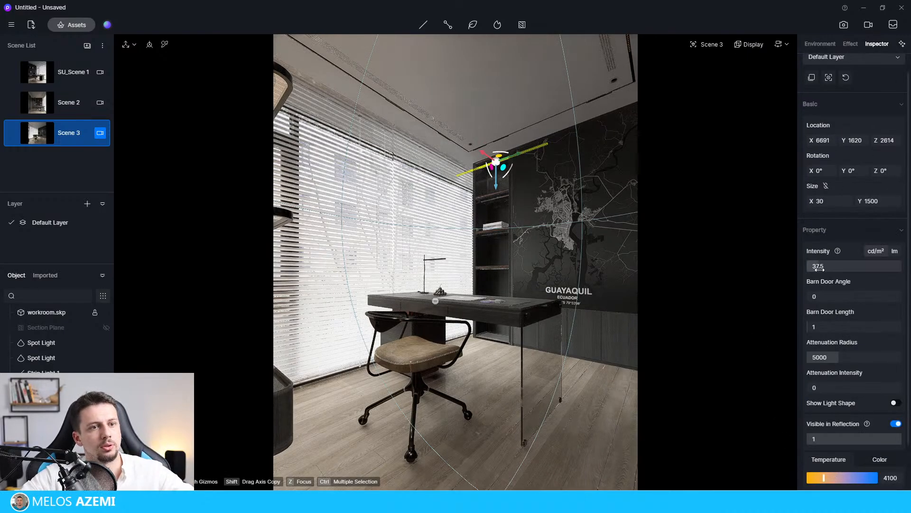
{"action": "left_click_drag", "start_coordinate": [817, 266], "coordinate": [824, 267]}
{"action": "left_click", "coordinate": [516, 148]}
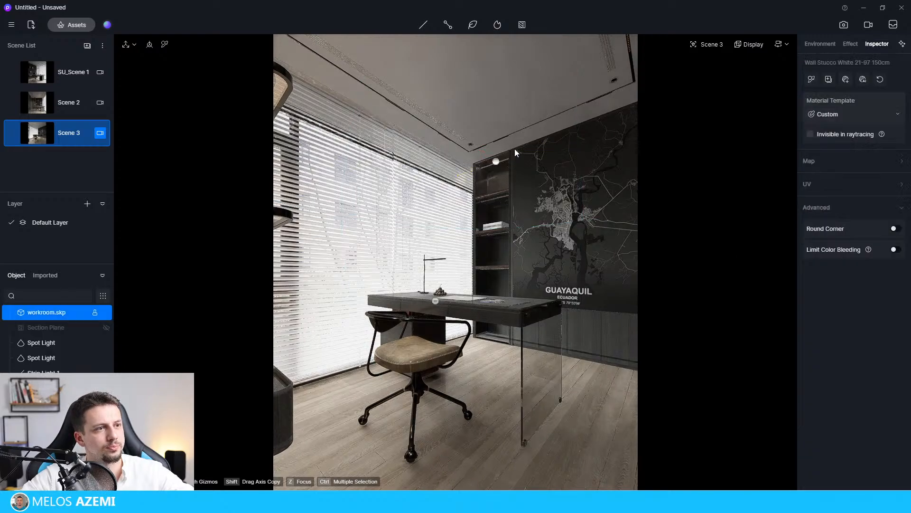
{"action": "left_click", "coordinate": [497, 161]}
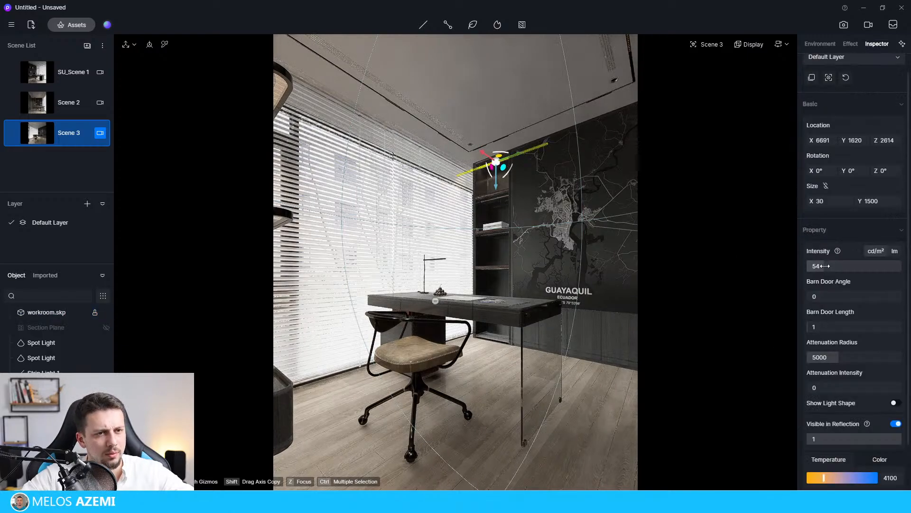
{"action": "left_click_drag", "start_coordinate": [818, 266], "coordinate": [852, 272]}
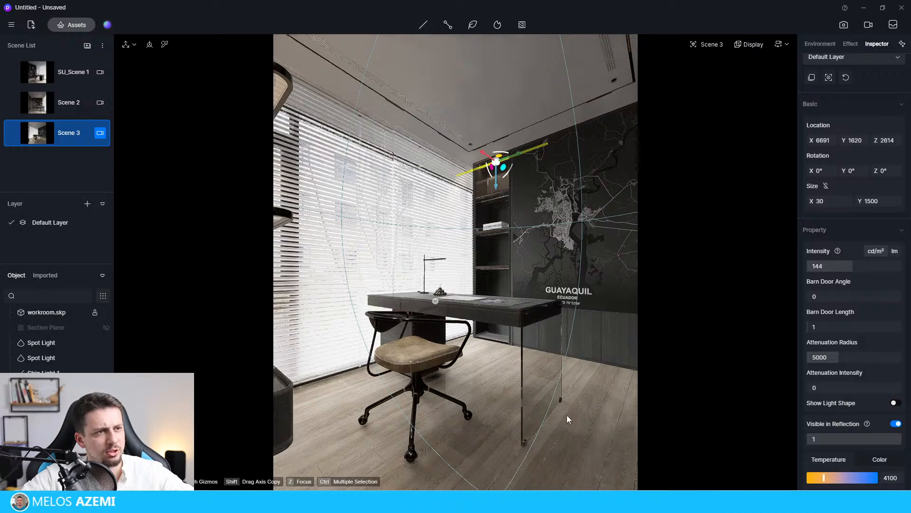
{"action": "left_click", "coordinate": [576, 381]}
Copy the bookshelf strip light straight down to the three lower shelves, at Z 2056, 1553 and 968.
{"action": "left_click", "coordinate": [506, 159]}
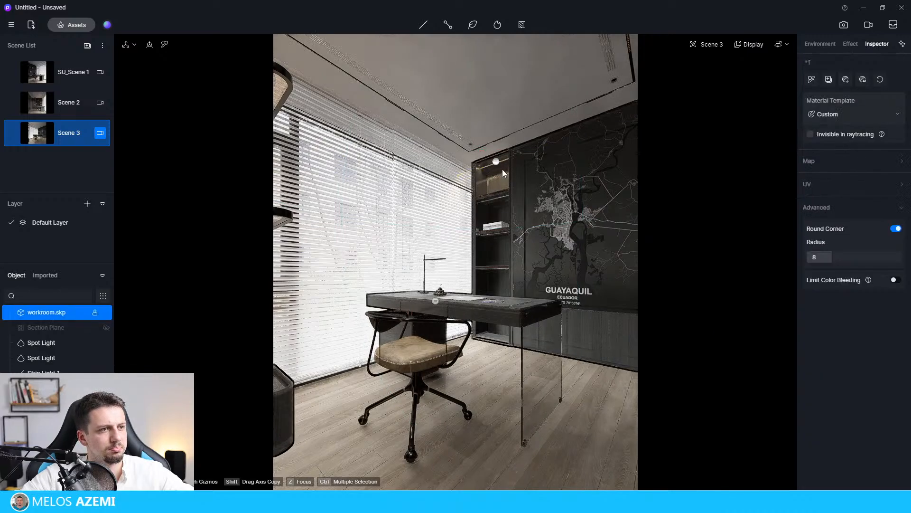
{"action": "left_click", "coordinate": [502, 163]}
{"action": "left_click", "coordinate": [498, 163]}
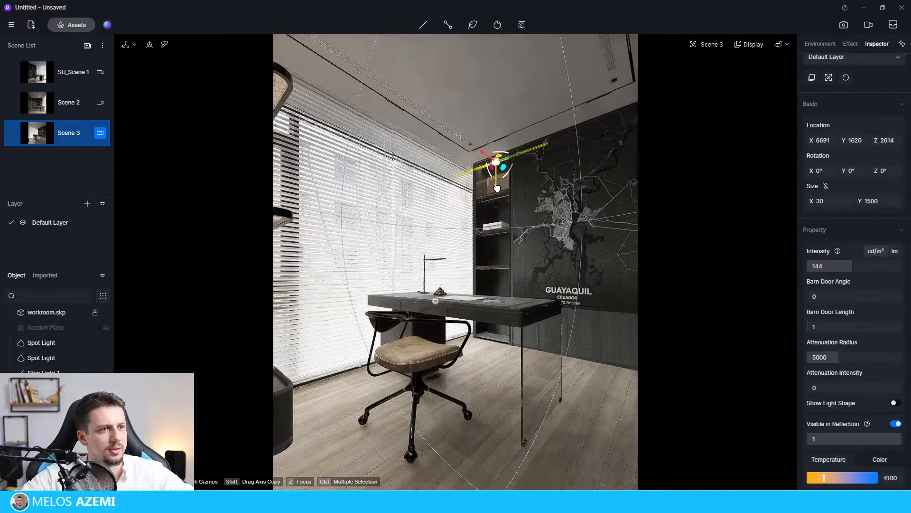
{"action": "left_click_drag", "start_coordinate": [497, 188], "coordinate": [497, 295]}
{"action": "left_click", "coordinate": [626, 374]}
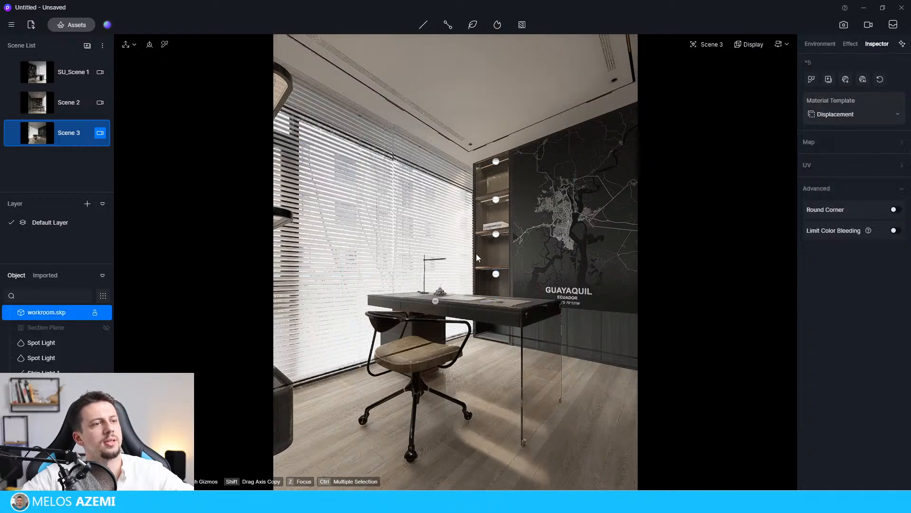
Reduce the attenuation radius of the second strip light from the top of the bookshelf to 1050.
{"action": "left_click", "coordinate": [506, 233]}
{"action": "key", "text": "Escape"}
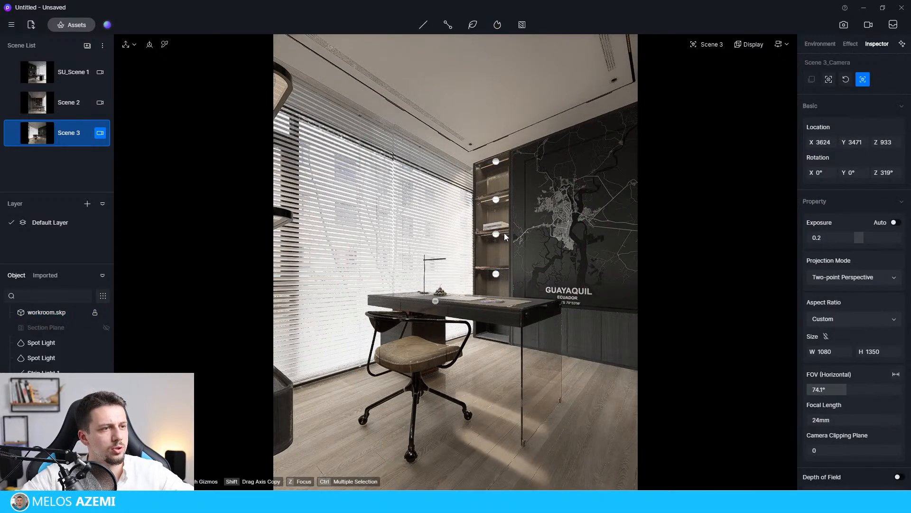
{"action": "left_click", "coordinate": [503, 200]}
{"action": "key", "text": "Escape"}
{"action": "left_click", "coordinate": [497, 201]}
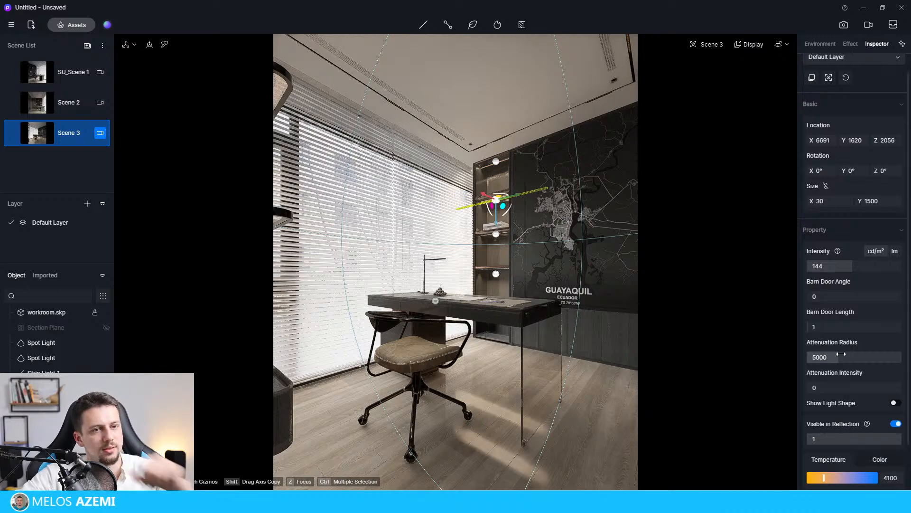
{"action": "left_click_drag", "start_coordinate": [839, 357], "coordinate": [813, 358]}
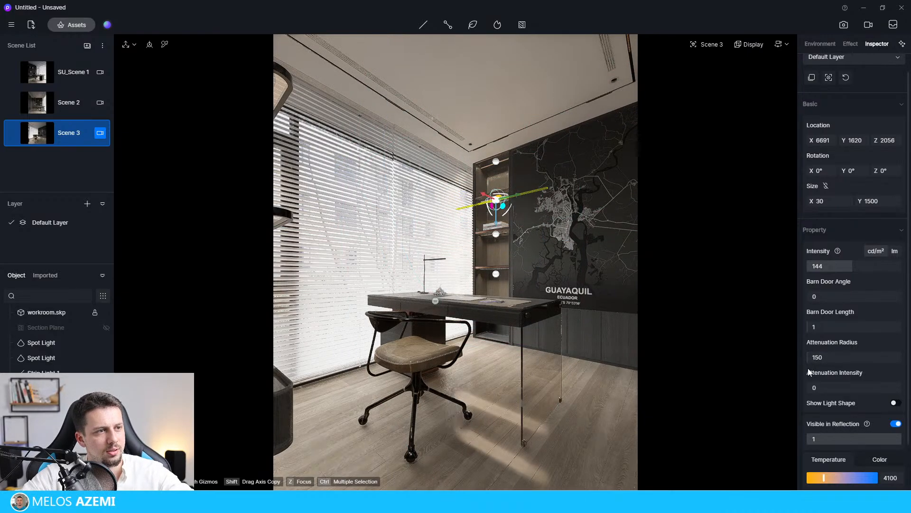
{"action": "left_click", "coordinate": [610, 450]}
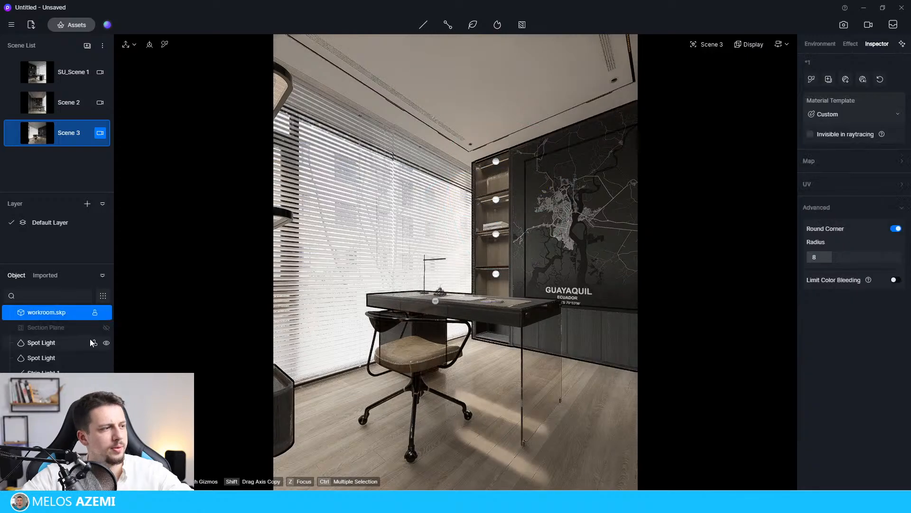
Set the intensity of each of the four bookshelf strip lights to 60 cd/m², working from the lowest shelf upward.
{"action": "left_click", "coordinate": [496, 274]}
{"action": "left_click", "coordinate": [825, 269]}
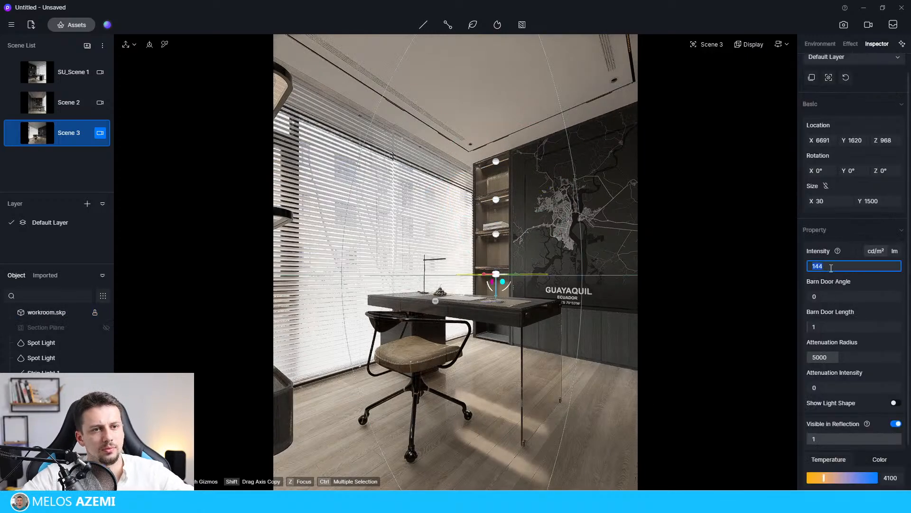
{"action": "type", "text": "60"}
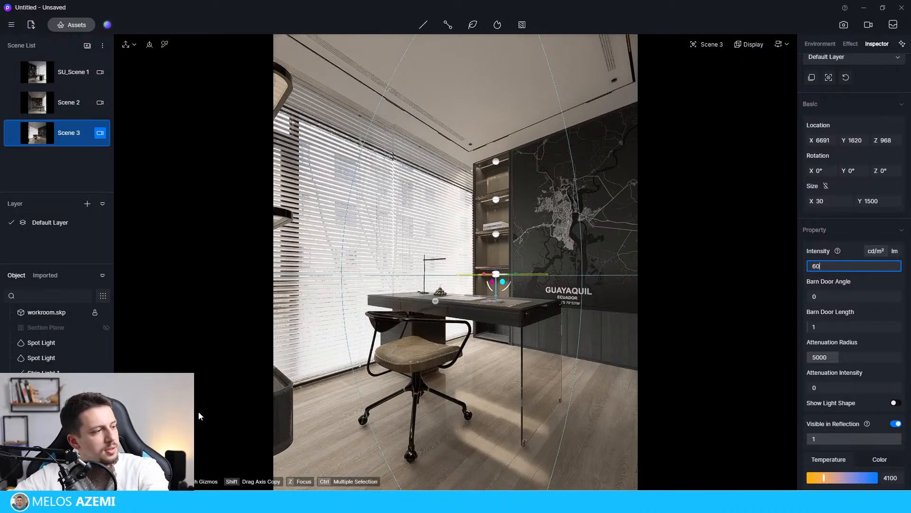
{"action": "left_click", "coordinate": [496, 234]}
{"action": "left_click", "coordinate": [832, 269]}
{"action": "type", "text": "60"}
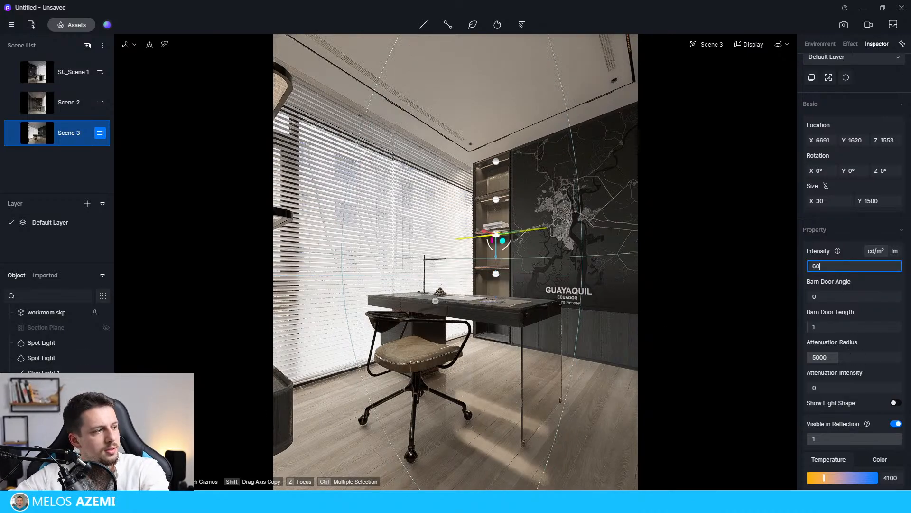
{"action": "left_click", "coordinate": [496, 199]}
{"action": "left_click", "coordinate": [834, 270]}
{"action": "type", "text": "620"}
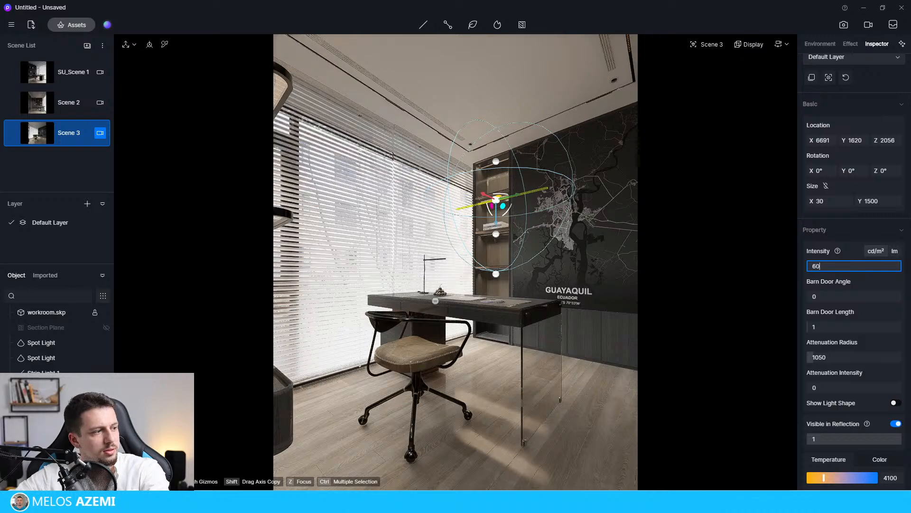
{"action": "left_click", "coordinate": [497, 162]}
{"action": "left_click", "coordinate": [843, 270]}
{"action": "type", "text": "60"}
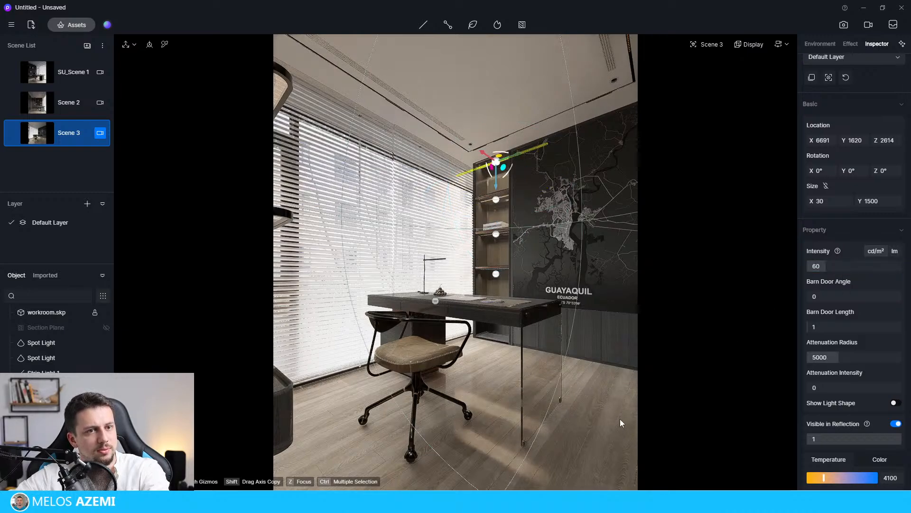
{"action": "left_click", "coordinate": [620, 418]}
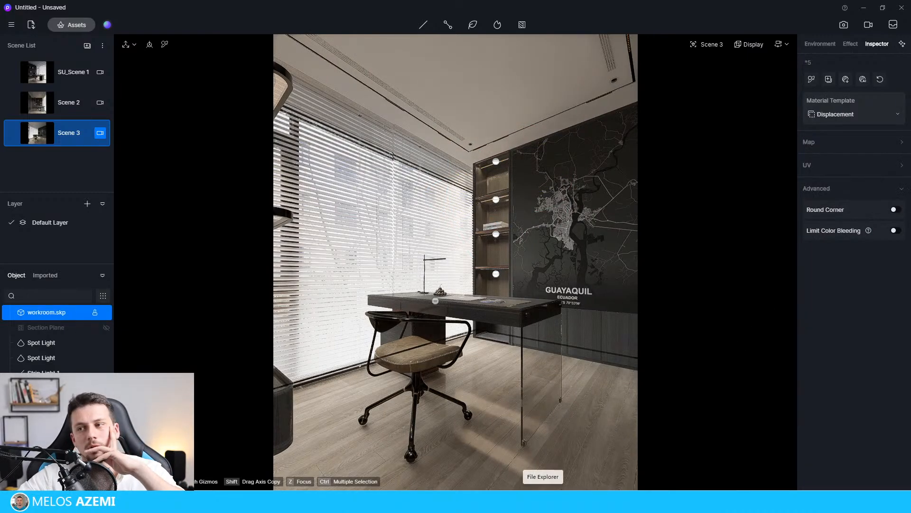
Sample the material of the Guayaquil map wall panel and open its texture map settings.
{"action": "left_click", "coordinate": [164, 44]}
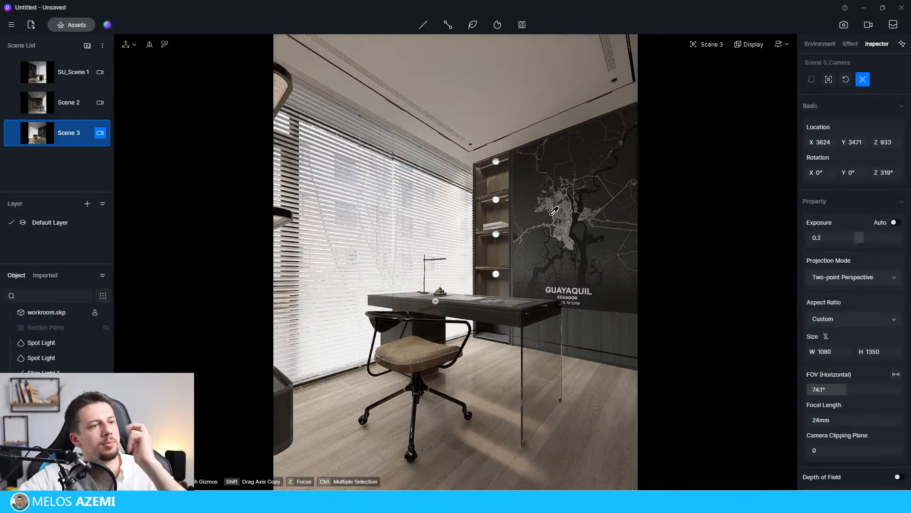
{"action": "left_click", "coordinate": [418, 102]}
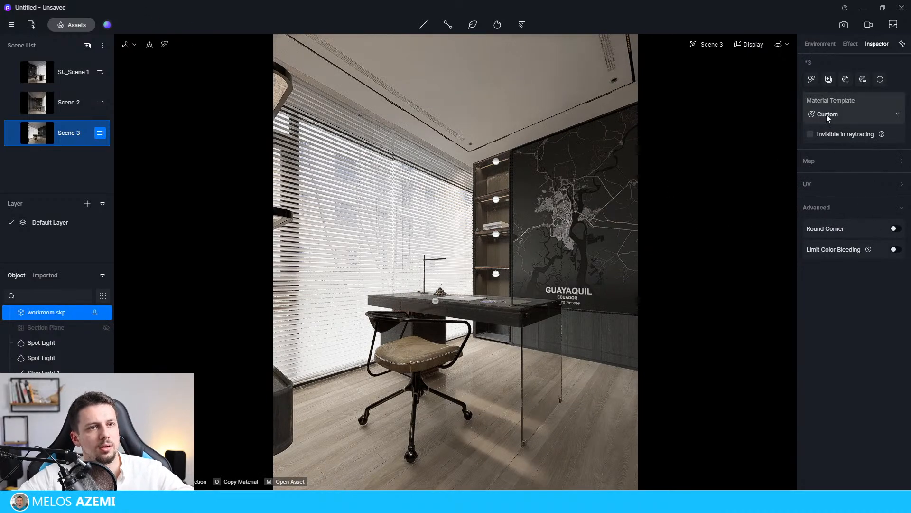
{"action": "left_click", "coordinate": [839, 111]}
{"action": "left_click", "coordinate": [856, 139]}
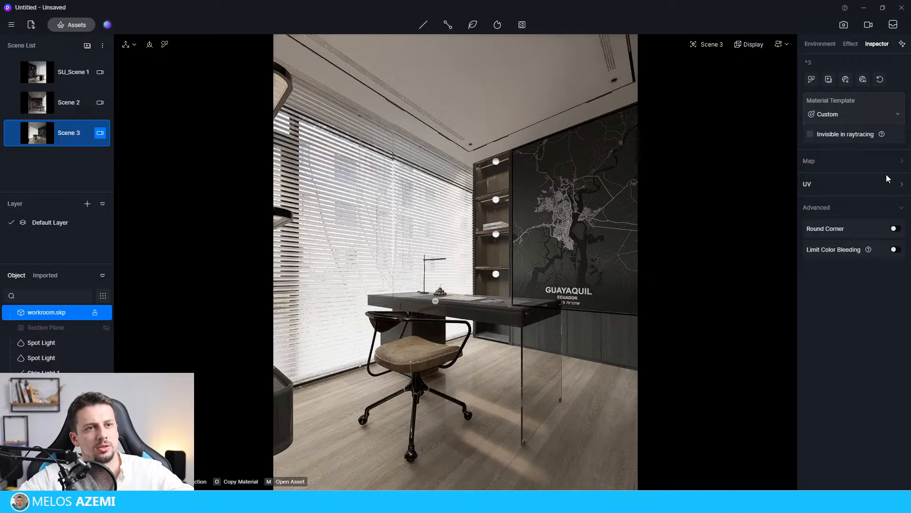
{"action": "left_click", "coordinate": [888, 162]}
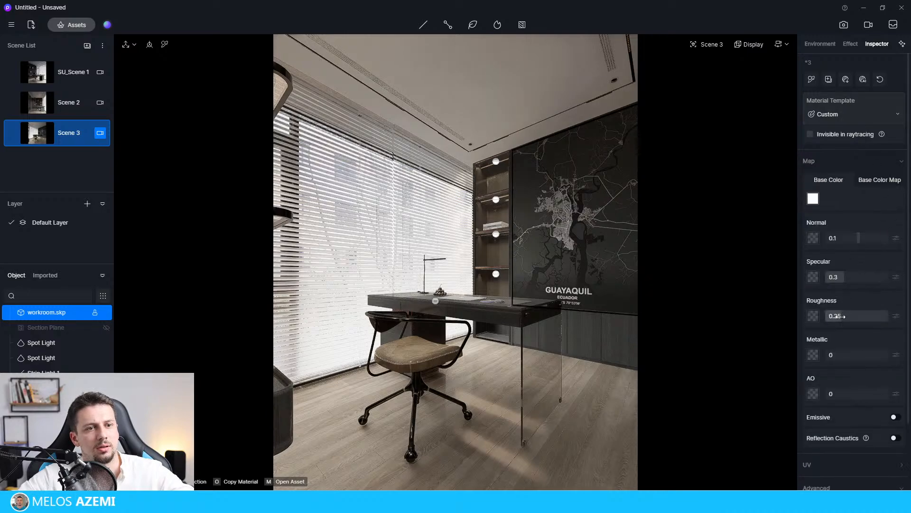
Sample the wooden floor material and set its roughness to 0.28.
{"action": "left_click", "coordinate": [614, 362]}
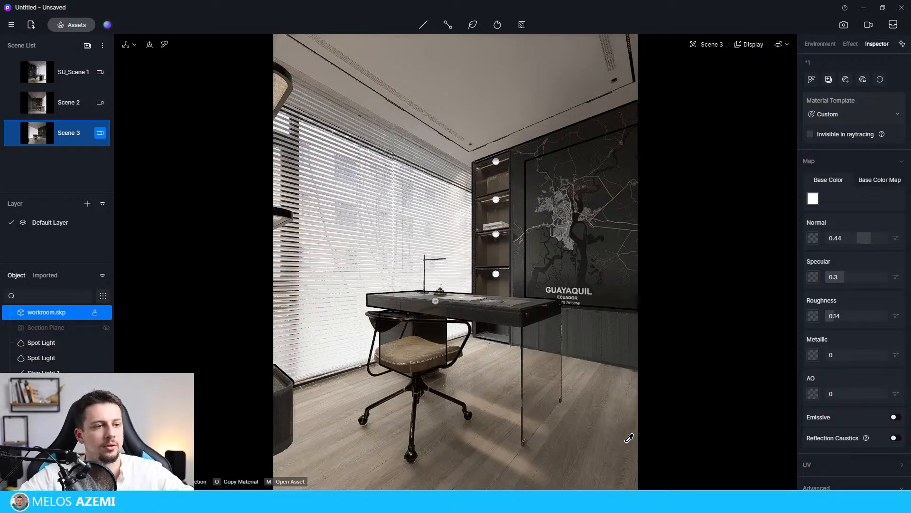
{"action": "left_click", "coordinate": [594, 429]}
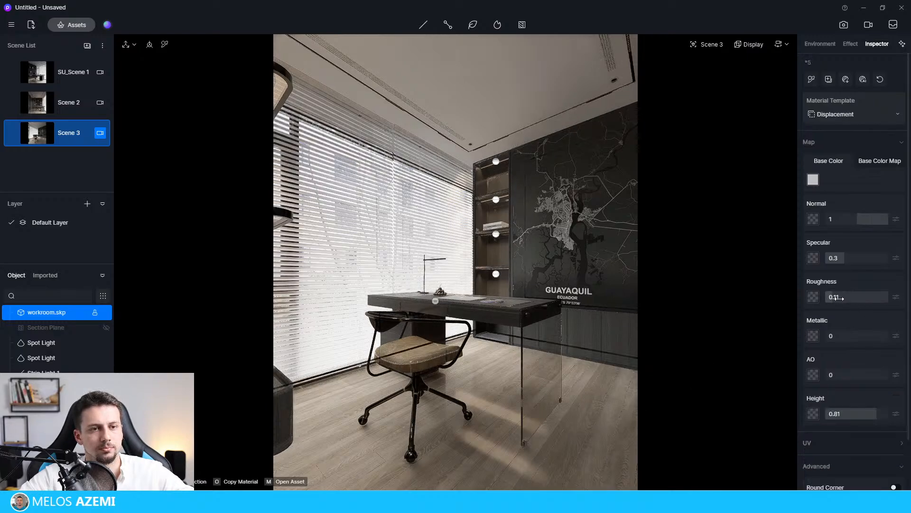
{"action": "left_click_drag", "start_coordinate": [837, 298], "coordinate": [853, 303]}
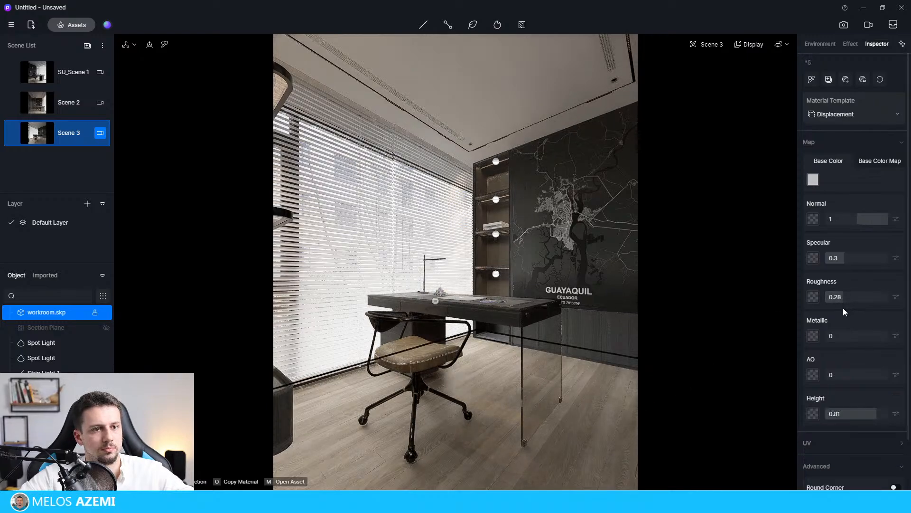
Select all four bookshelf strip lights together and group them.
{"action": "left_click", "coordinate": [496, 274]}
{"action": "left_click", "coordinate": [496, 234], "text": "ctrl"}
{"action": "left_click", "coordinate": [496, 199], "text": "ctrl"}
{"action": "left_click", "coordinate": [496, 162], "text": "ctrl"}
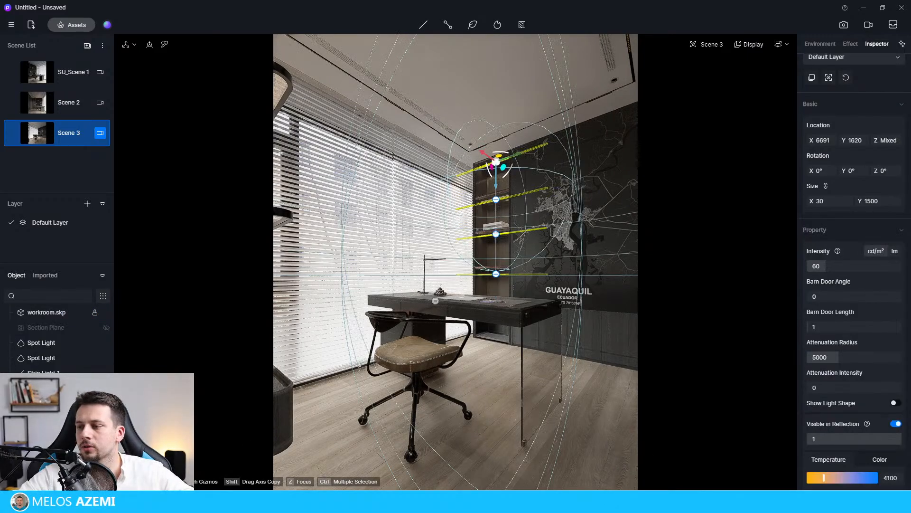
{"action": "key", "text": "ctrl+g"}
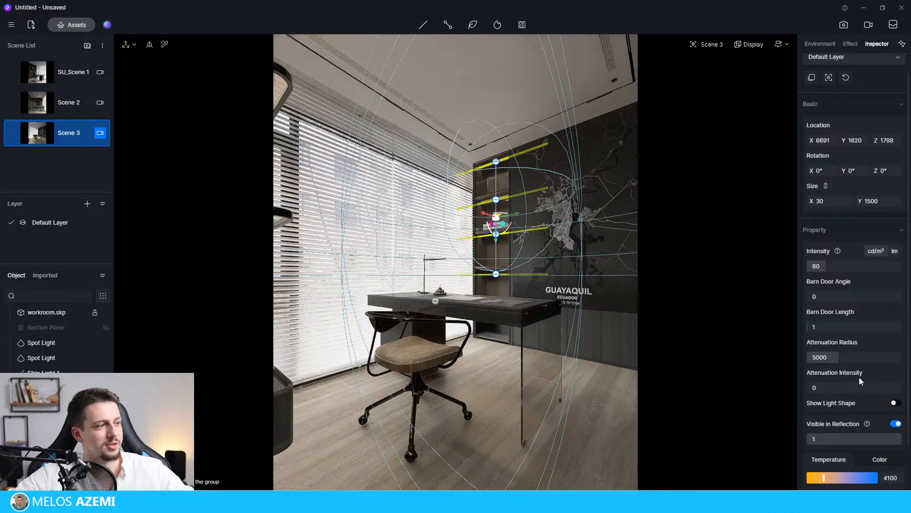
Turn off Visible in Reflection for the grouped bookshelf strip lights.
{"action": "scroll", "coordinate": [866, 418], "scroll_direction": "down", "scroll_amount": 1}
{"action": "scroll", "coordinate": [863, 446], "scroll_direction": "up", "scroll_amount": 2}
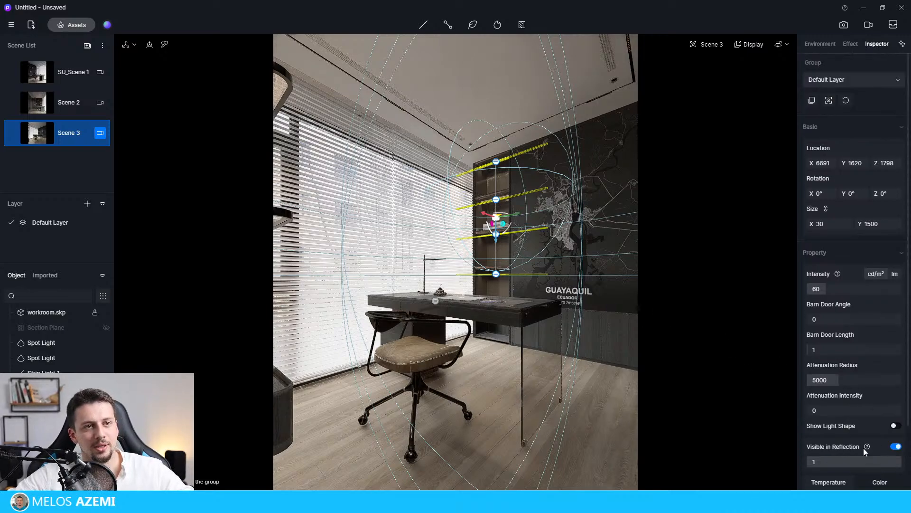
{"action": "scroll", "coordinate": [870, 285], "scroll_direction": "down", "scroll_amount": 2}
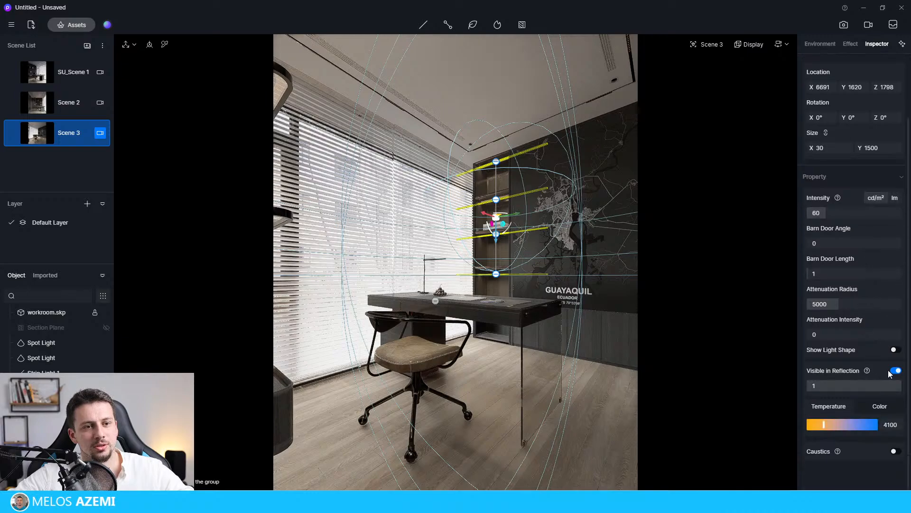
{"action": "scroll", "coordinate": [890, 374], "scroll_direction": "up", "scroll_amount": 1}
{"action": "left_click", "coordinate": [628, 446]}
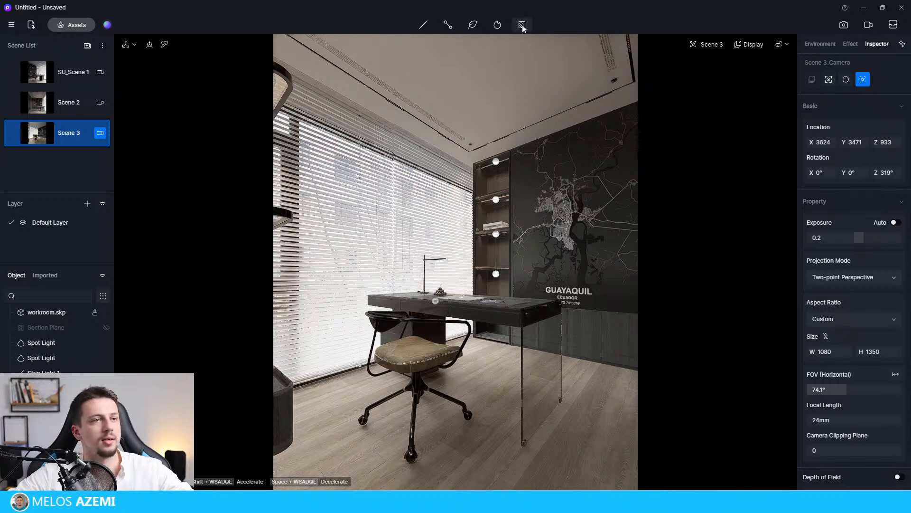
Sample the wooden floor material and raise its displacement height to 1.
{"action": "left_click", "coordinate": [604, 460]}
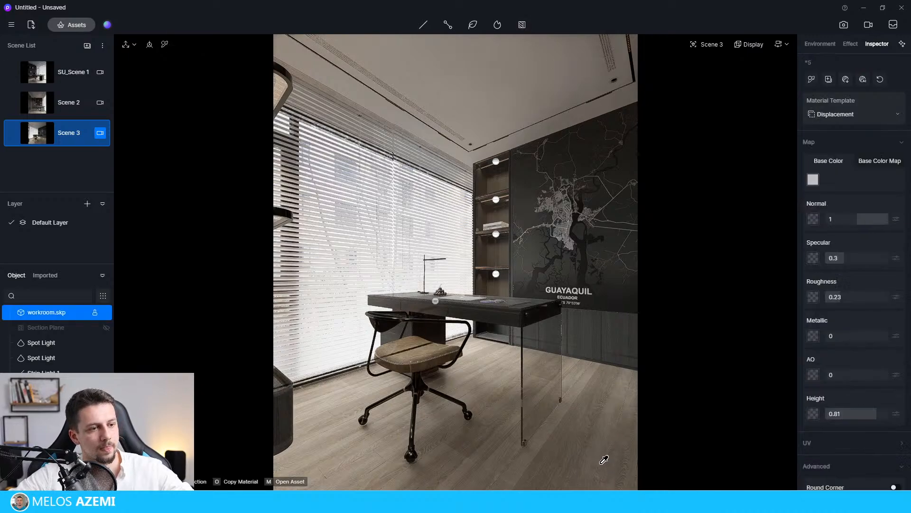
{"action": "left_click", "coordinate": [863, 114]}
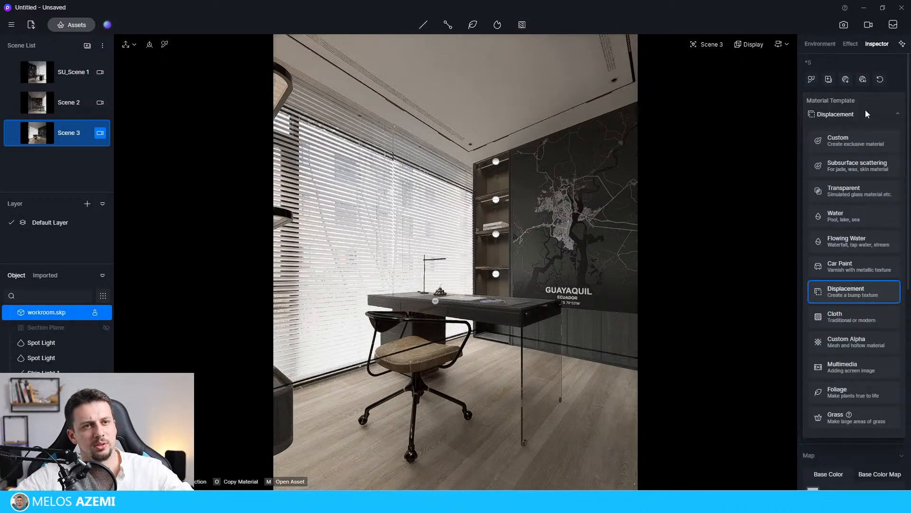
{"action": "left_click", "coordinate": [864, 111]}
{"action": "left_click_drag", "start_coordinate": [883, 416], "coordinate": [907, 420]}
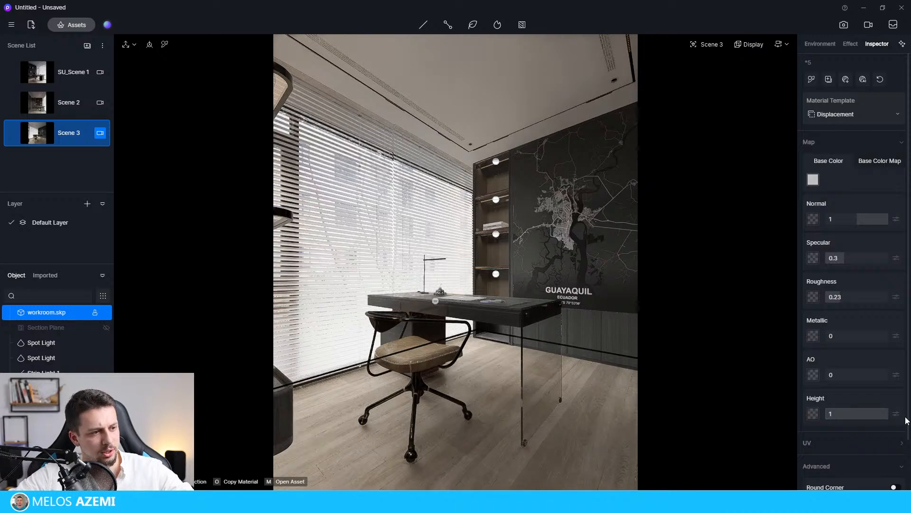
{"action": "key", "text": "Escape"}
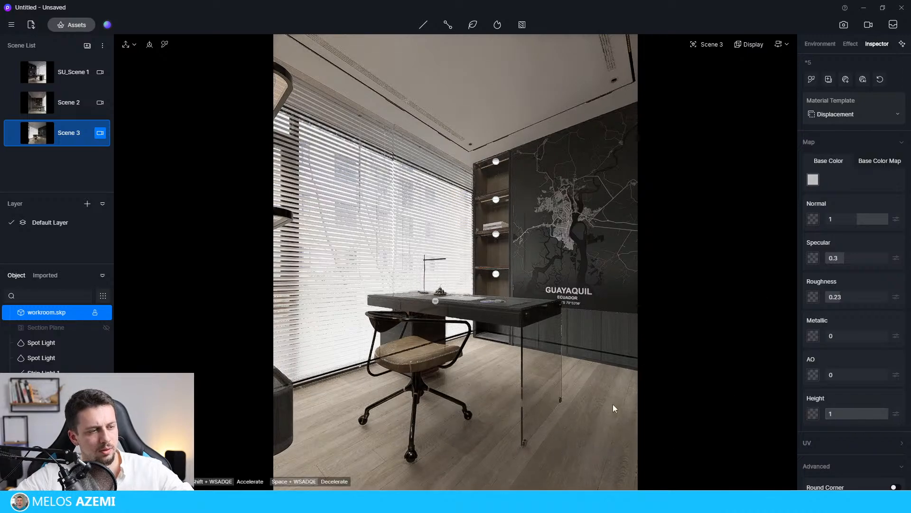
{"action": "key", "text": "Escape"}
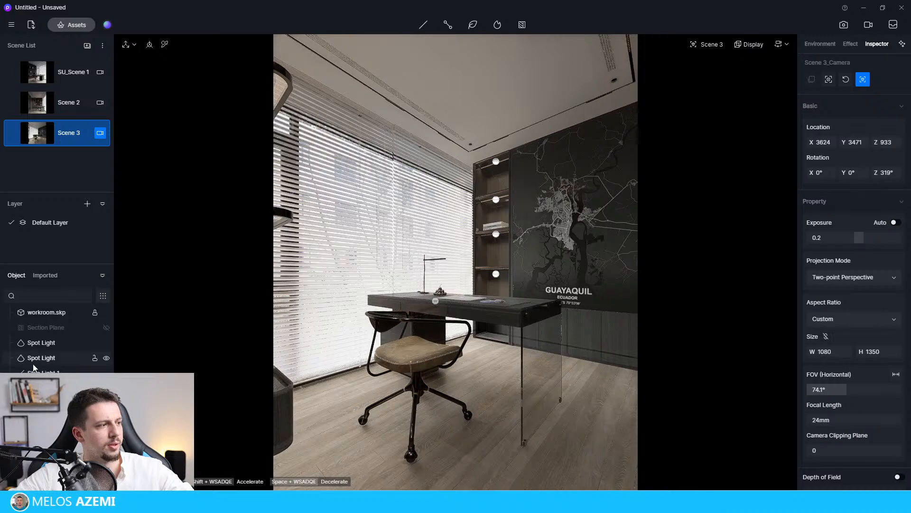
Raise the large rectangular area light in front of the window blinds to a Z location of 1289.
{"action": "left_click", "coordinate": [434, 301]}
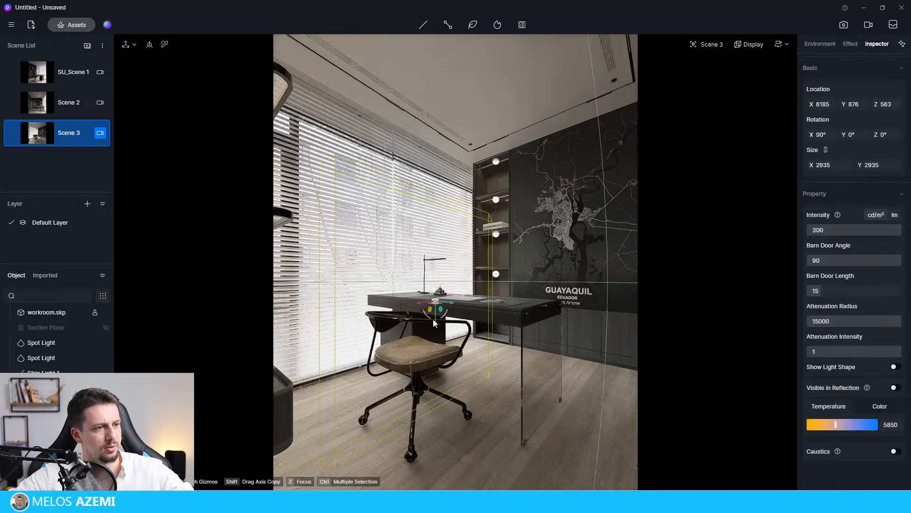
{"action": "left_click_drag", "start_coordinate": [436, 319], "coordinate": [398, 253]}
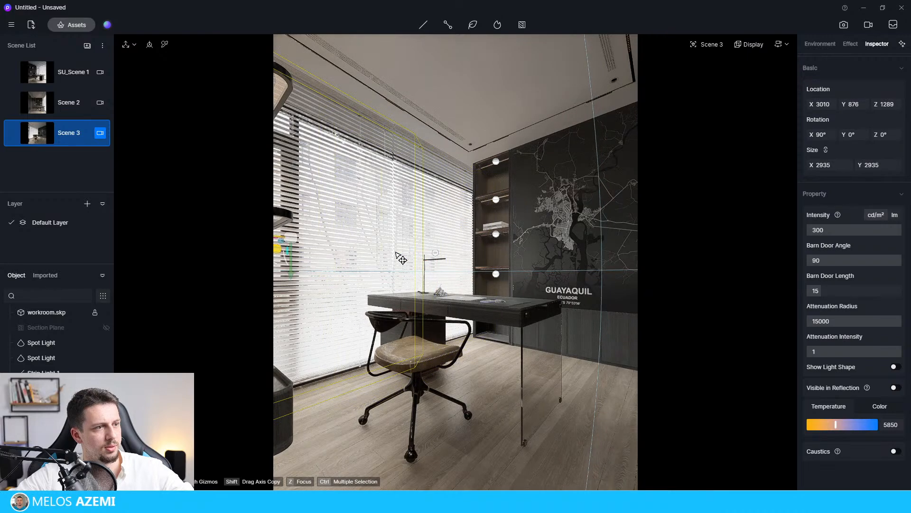
{"action": "left_click", "coordinate": [420, 259]}
{"action": "left_click", "coordinate": [436, 254]}
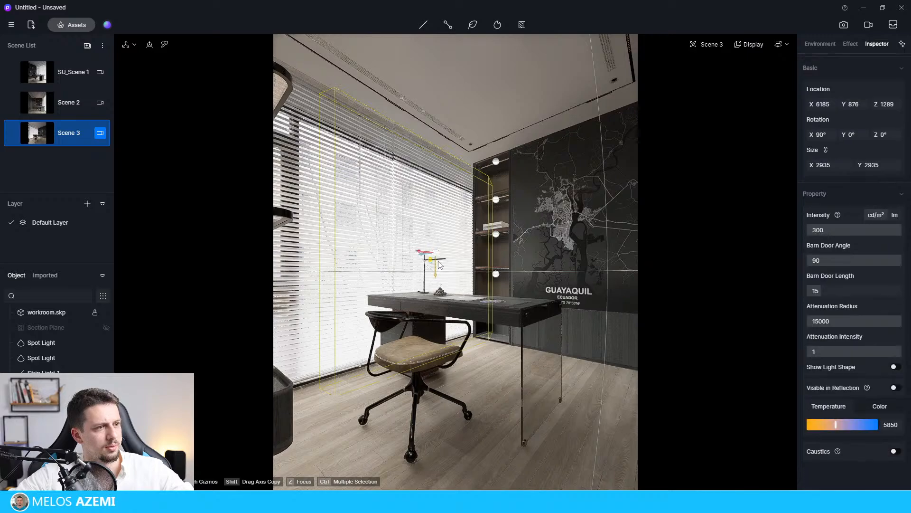
{"action": "left_click", "coordinate": [420, 256]}
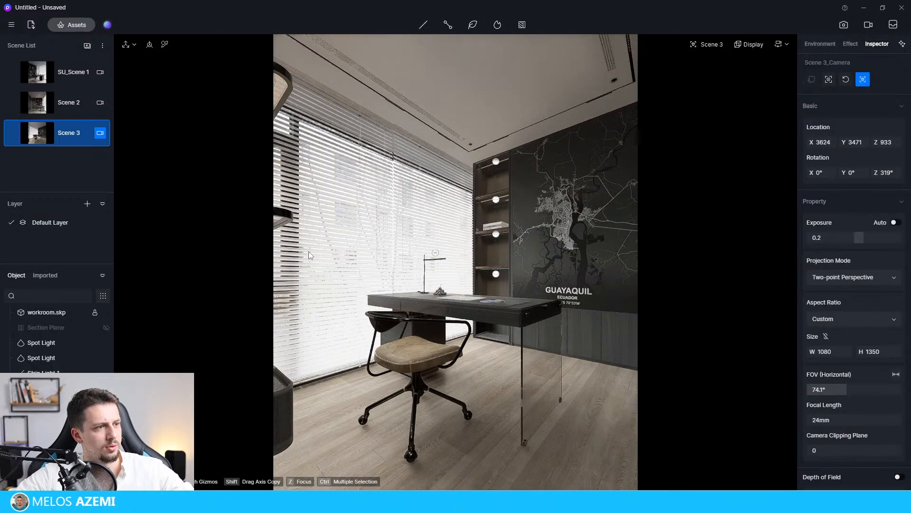
{"action": "left_click", "coordinate": [435, 254]}
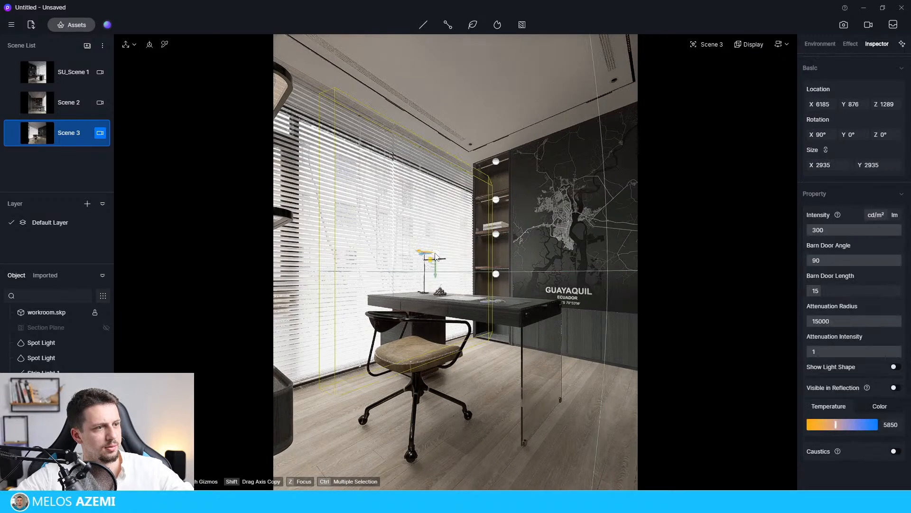
{"action": "left_click", "coordinate": [406, 252]}
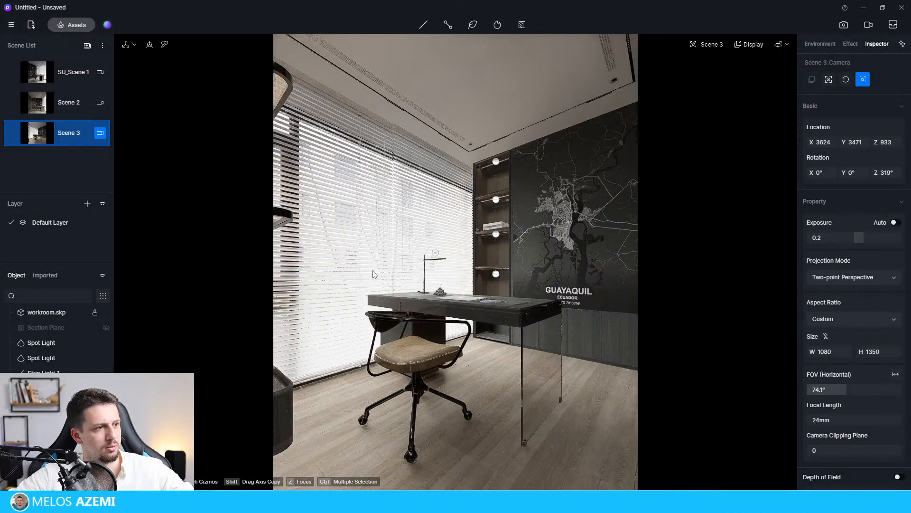
{"action": "left_click", "coordinate": [605, 305]}
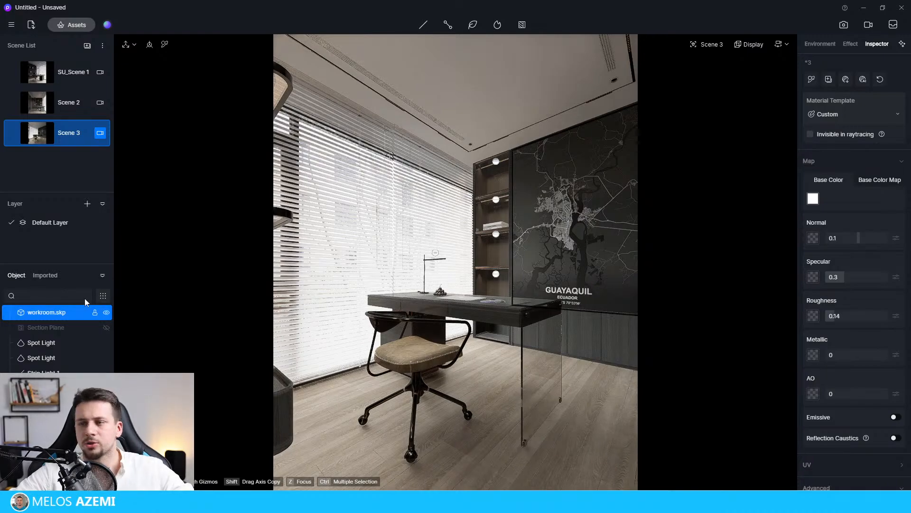
{"action": "left_click", "coordinate": [496, 275]}
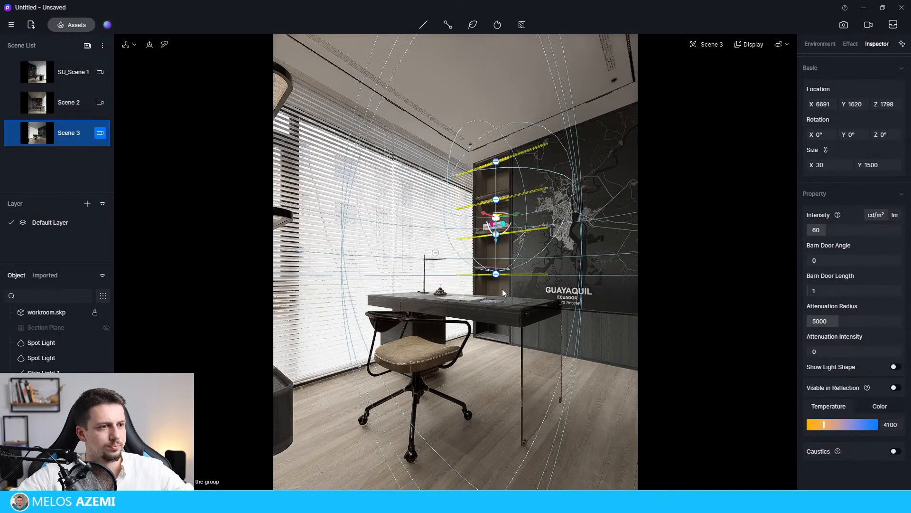
{"action": "double_click", "coordinate": [496, 199]}
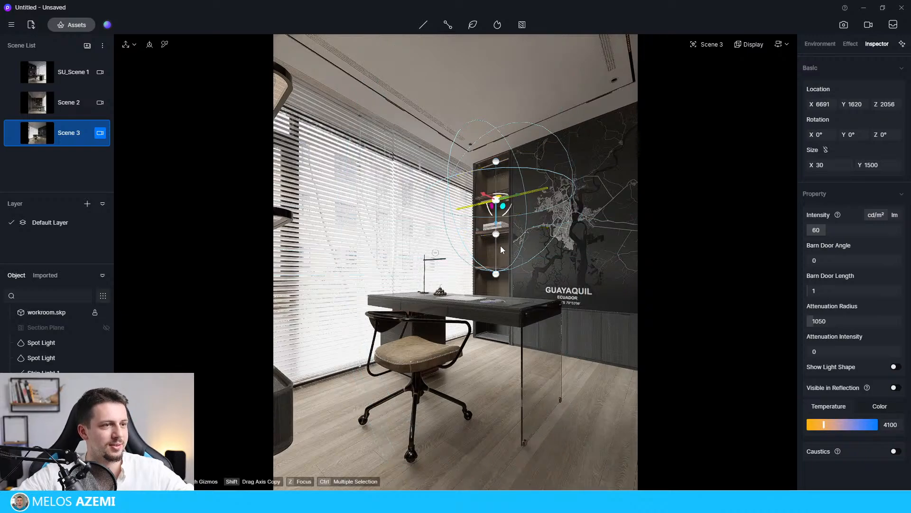
{"action": "left_click", "coordinate": [493, 303]}
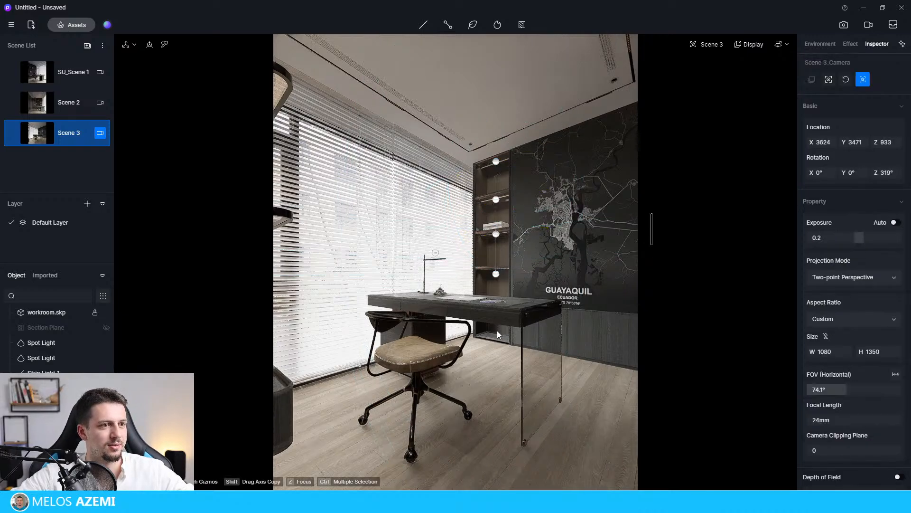
{"action": "left_click", "coordinate": [496, 275]}
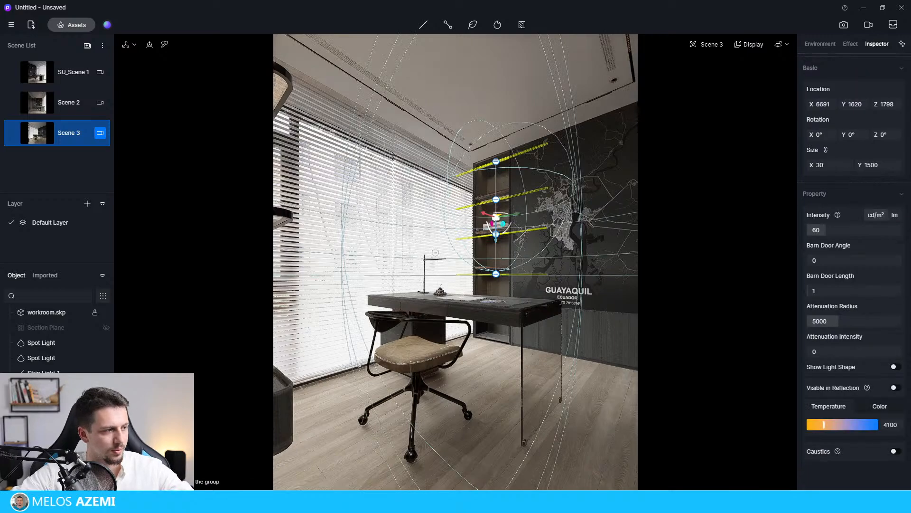
{"action": "double_click", "coordinate": [497, 237]}
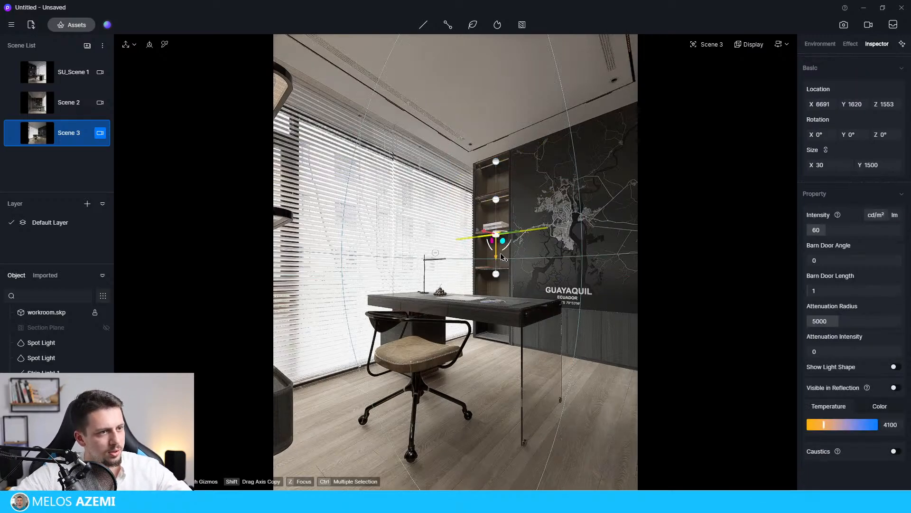
{"action": "key", "text": "Escape"}
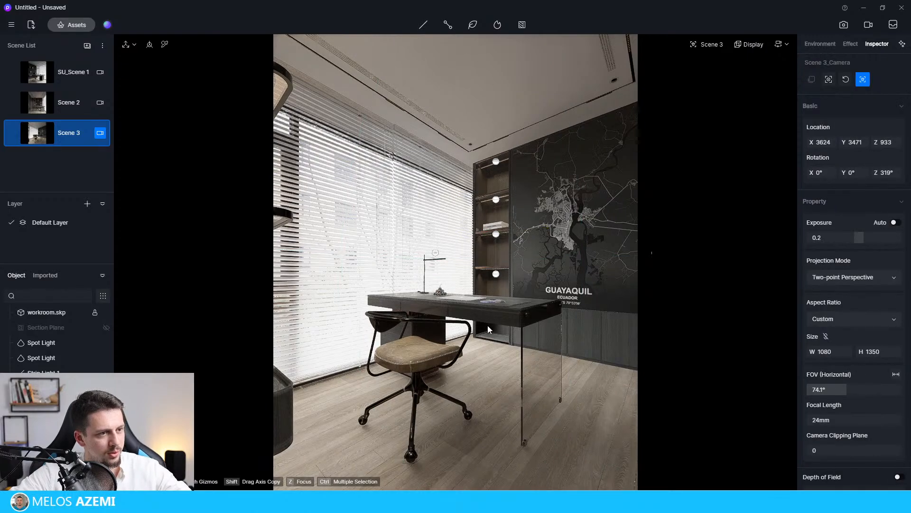
{"action": "left_click", "coordinate": [497, 275]}
{"action": "left_click", "coordinate": [497, 277]}
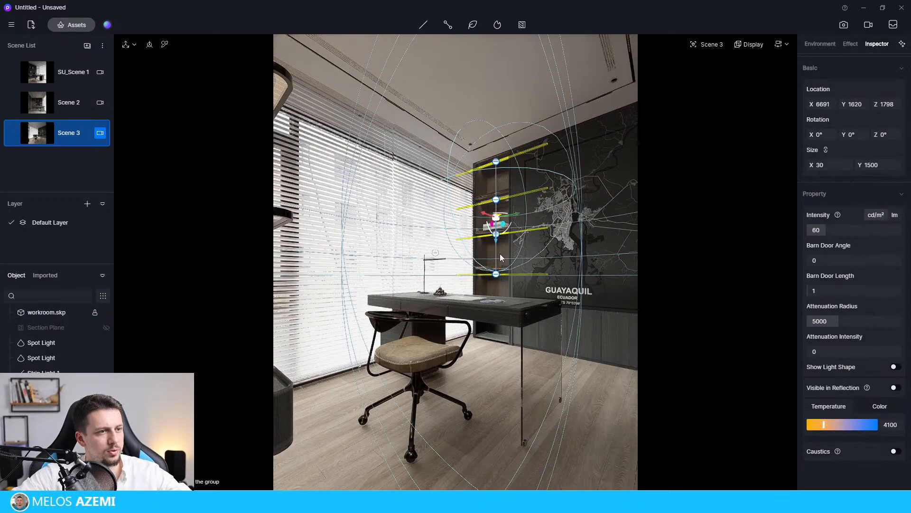
{"action": "key", "text": "Escape"}
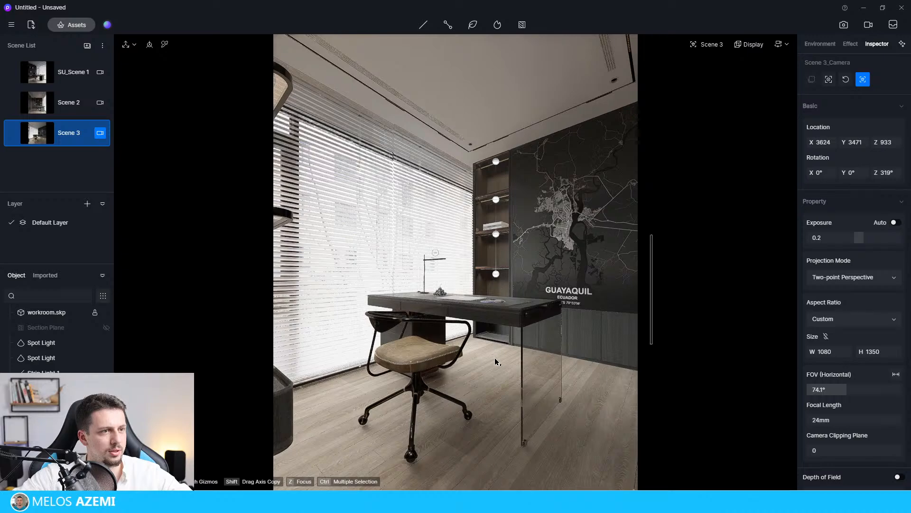
Ungroup the bookshelf strip lights and copy the topmost one straight down to a Z location of 445.
{"action": "left_click", "coordinate": [496, 275]}
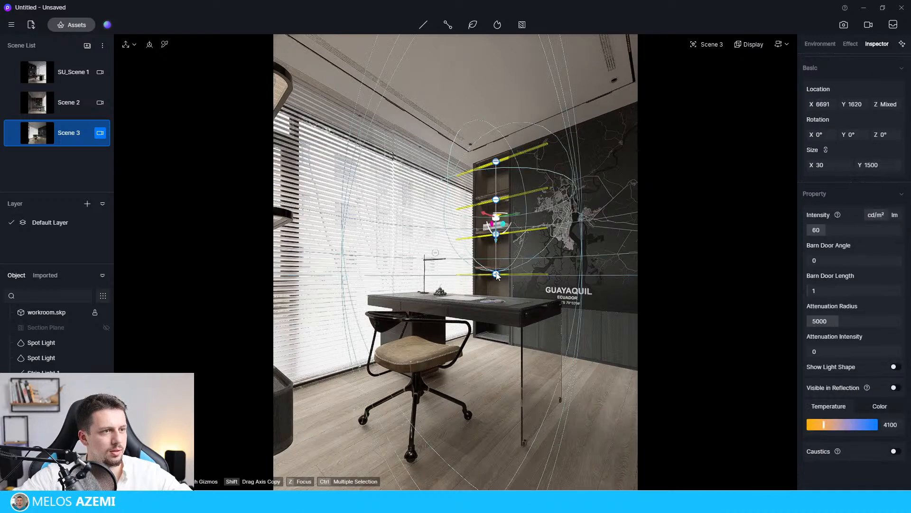
{"action": "key", "text": "ctrl+shift+g"}
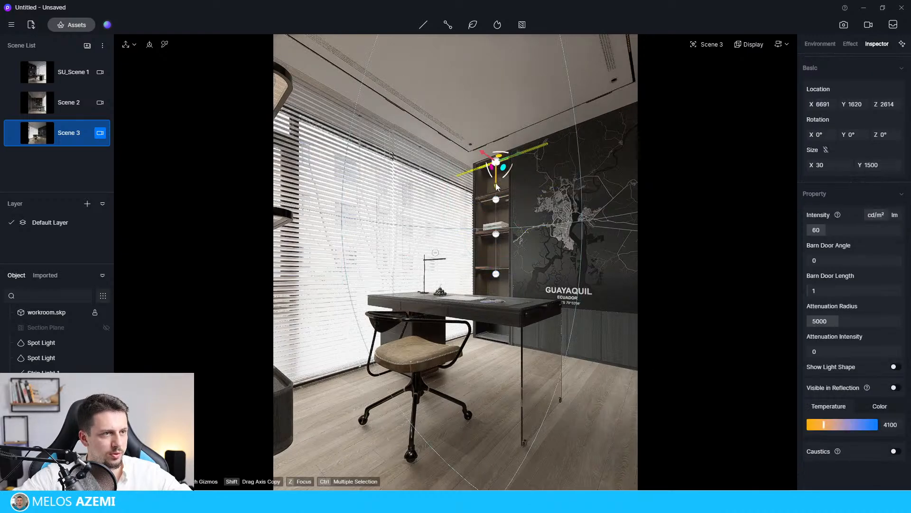
{"action": "left_click_drag", "start_coordinate": [497, 187], "coordinate": [492, 404]}
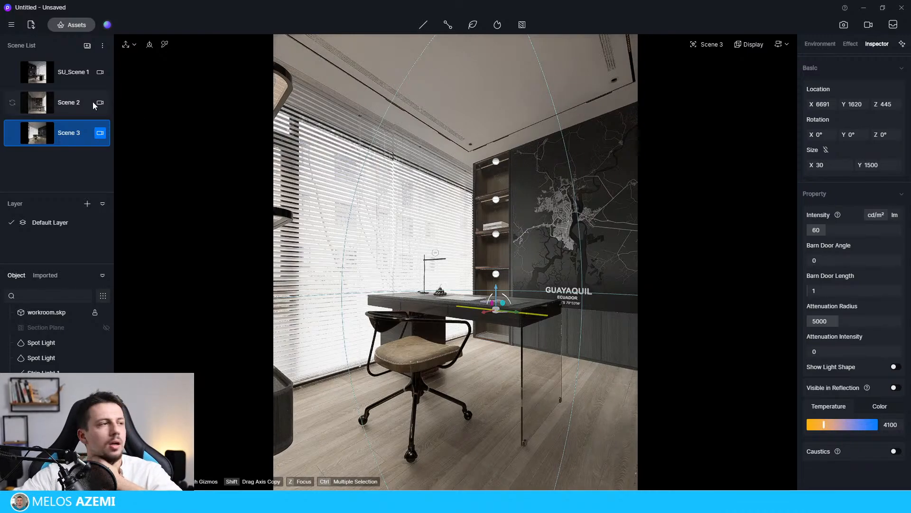
Check the Scene 2 view, return to Scene 3, and select the Scene 3 camera.
{"action": "left_click", "coordinate": [53, 81]}
{"action": "left_click", "coordinate": [54, 97]}
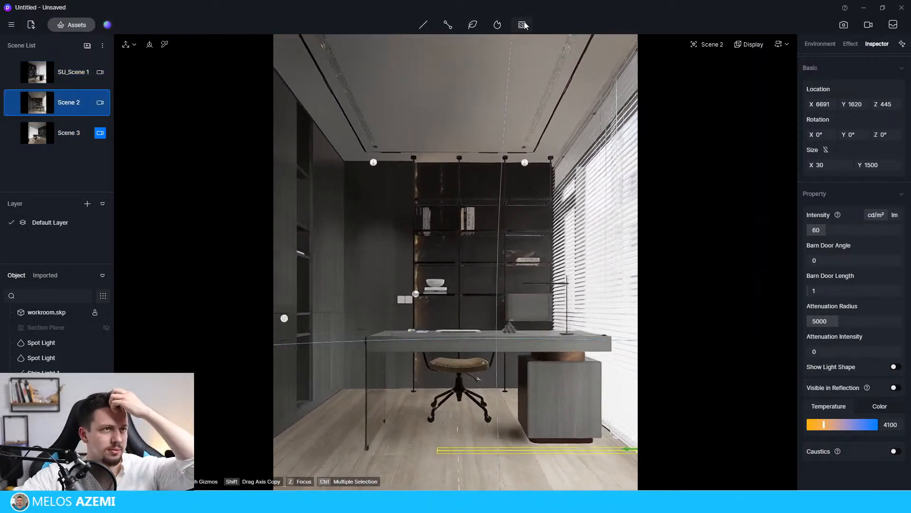
{"action": "left_click", "coordinate": [524, 22]}
{"action": "left_click", "coordinate": [525, 21]}
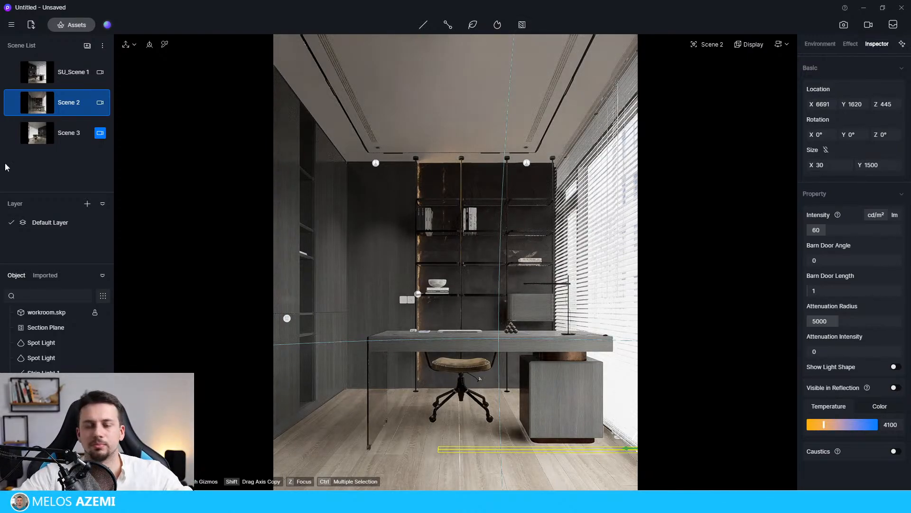
{"action": "left_click", "coordinate": [61, 134]}
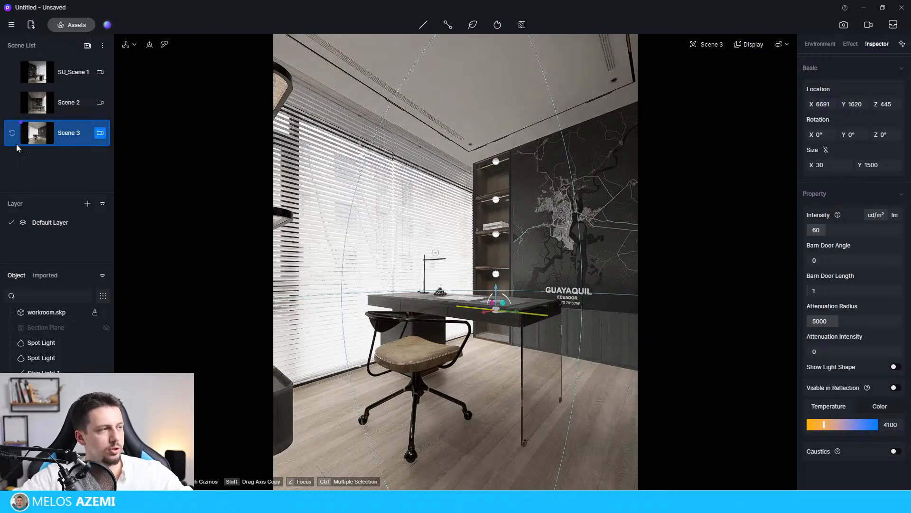
{"action": "left_click", "coordinate": [100, 135]}
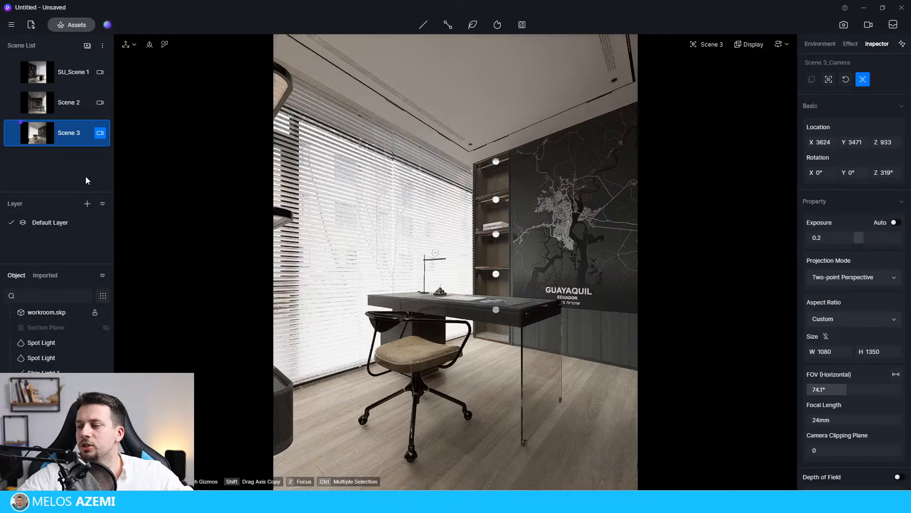
Switch to Scene 2 and hide the section plane.
{"action": "left_click", "coordinate": [56, 109]}
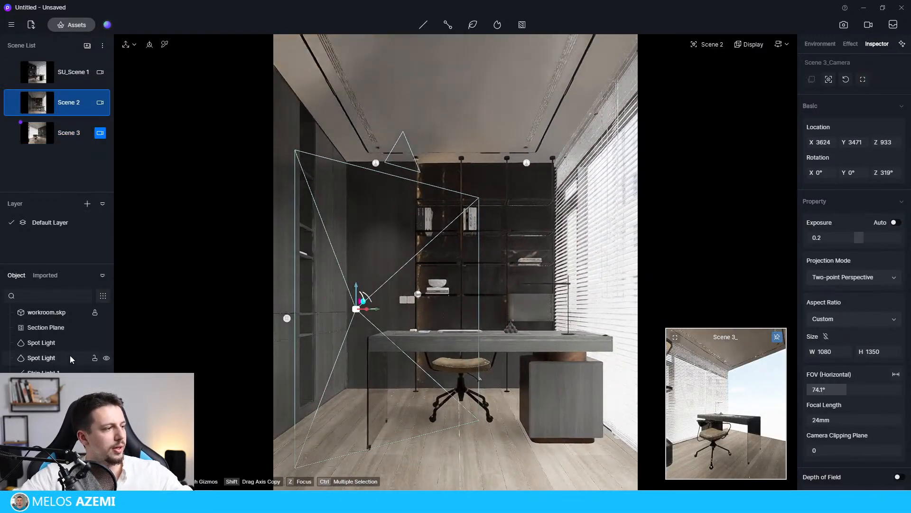
{"action": "left_click", "coordinate": [106, 328]}
{"action": "left_click", "coordinate": [107, 327]}
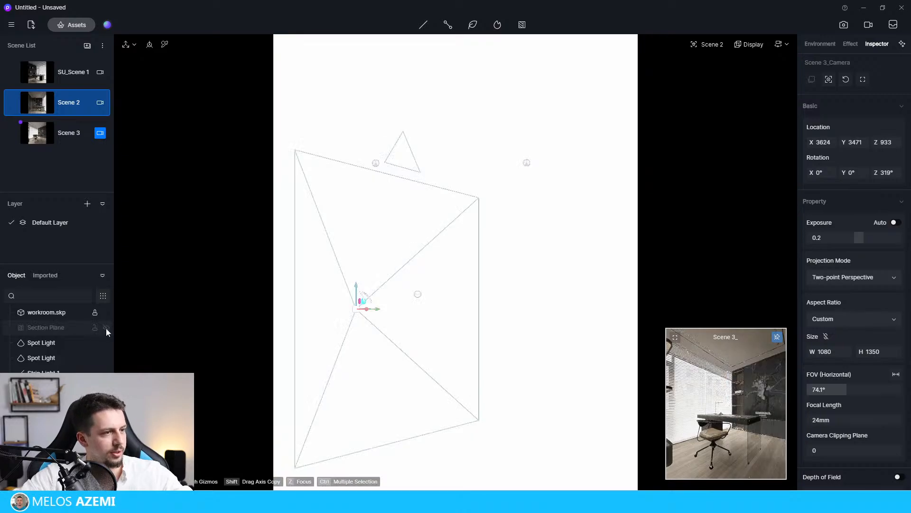
Select the Scene 2 camera and set its camera clipping plane to 160 so the wall no longer blocks the view.
{"action": "left_click", "coordinate": [783, 44]}
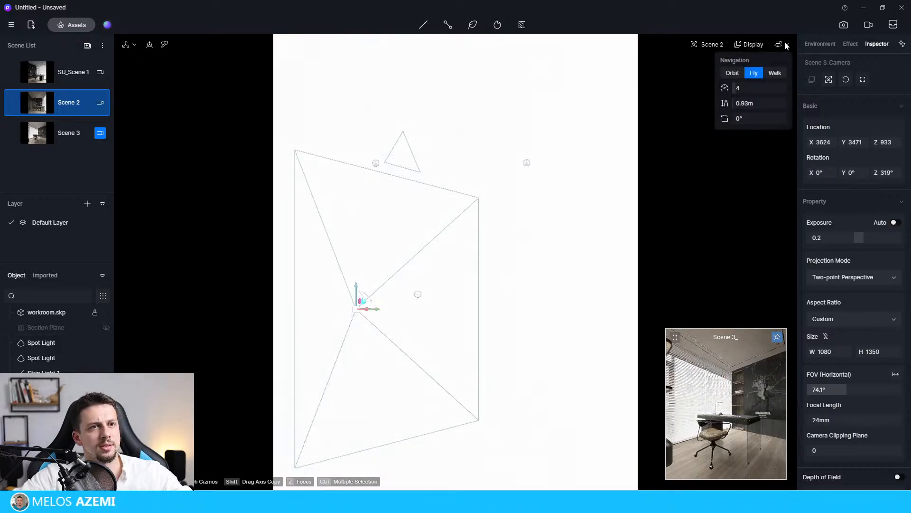
{"action": "left_click", "coordinate": [100, 103]}
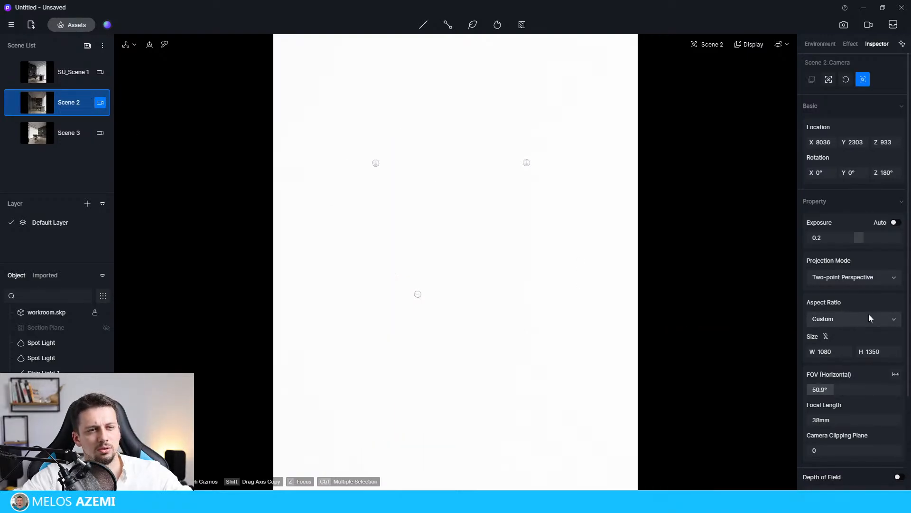
{"action": "left_click", "coordinate": [868, 277]}
{"action": "left_click", "coordinate": [874, 277]}
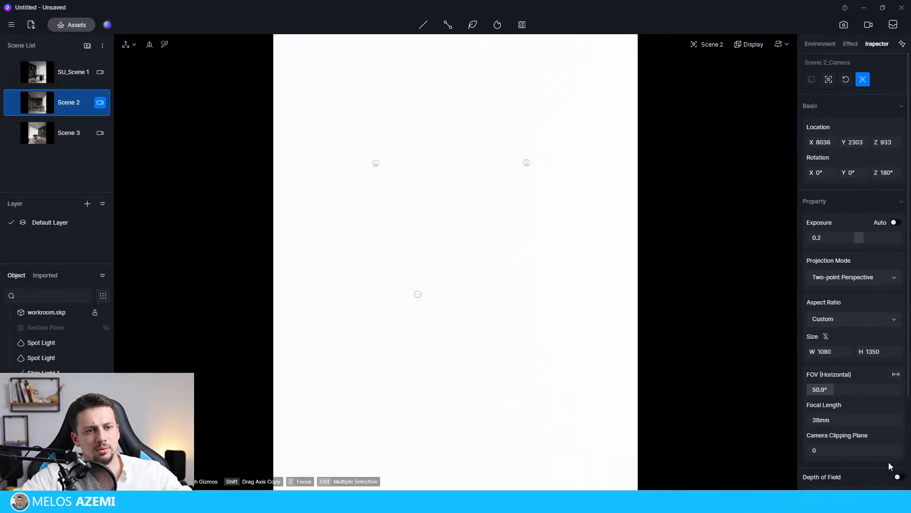
{"action": "left_click", "coordinate": [821, 451]}
{"action": "left_click_drag", "start_coordinate": [820, 453], "coordinate": [821, 451]}
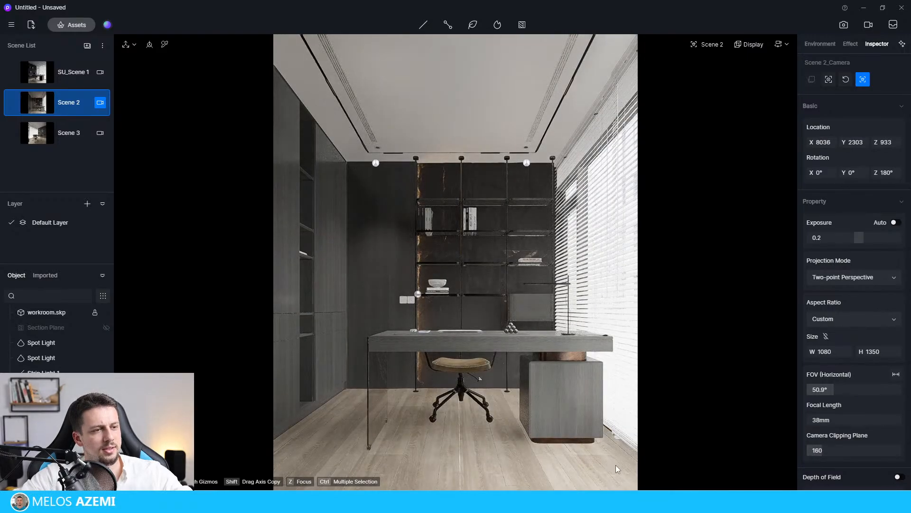
{"action": "left_click", "coordinate": [694, 437]}
{"action": "left_click", "coordinate": [620, 439]}
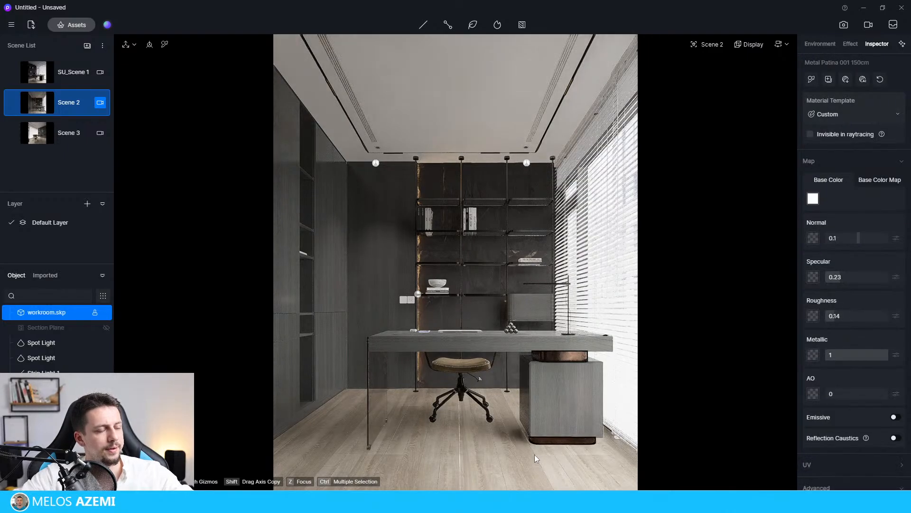
Adjust Scene 2's post-processing to shadow local exposure 0, shadow 0.45, highlight 0.23 and contrast -0.09.
{"action": "left_click", "coordinate": [853, 46]}
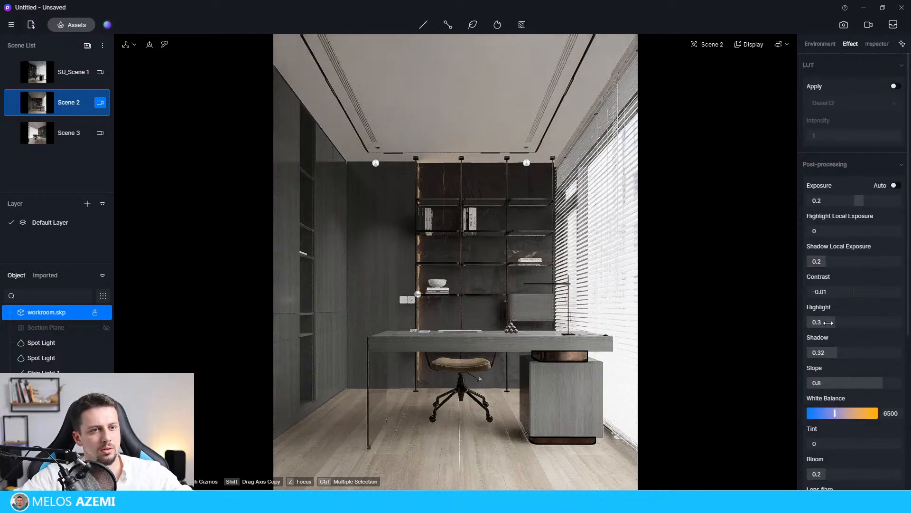
{"action": "left_click_drag", "start_coordinate": [827, 260], "coordinate": [804, 266]}
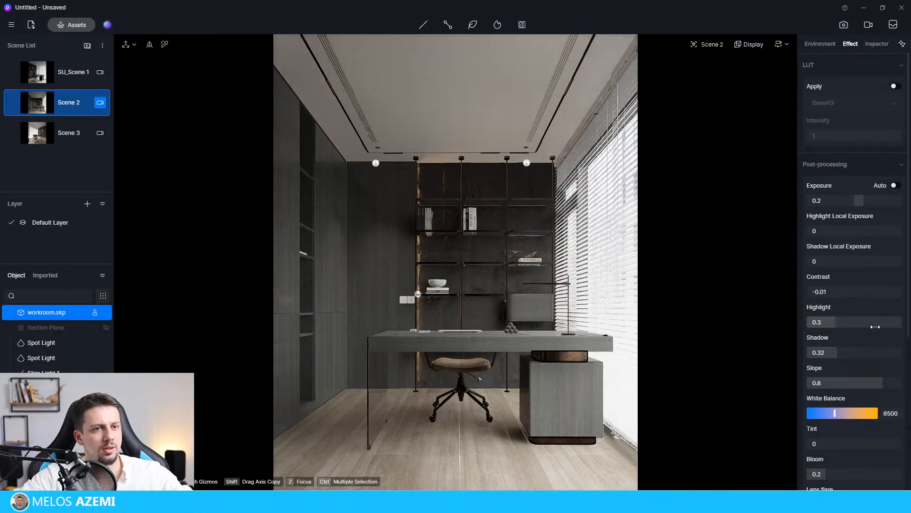
{"action": "mouse_move", "coordinate": [845, 353]}
{"action": "left_mouse_down"}
{"action": "mouse_move", "coordinate": [867, 352]}
{"action": "mouse_move", "coordinate": [852, 353]}
{"action": "left_mouse_up"}
{"action": "mouse_move", "coordinate": [836, 321]}
{"action": "left_mouse_down"}
{"action": "mouse_move", "coordinate": [892, 321]}
{"action": "mouse_move", "coordinate": [819, 323]}
{"action": "mouse_move", "coordinate": [828, 322]}
{"action": "left_mouse_up"}
{"action": "mouse_move", "coordinate": [854, 292]}
{"action": "left_mouse_down"}
{"action": "mouse_move", "coordinate": [845, 295]}
{"action": "mouse_move", "coordinate": [855, 301]}
{"action": "left_mouse_up"}
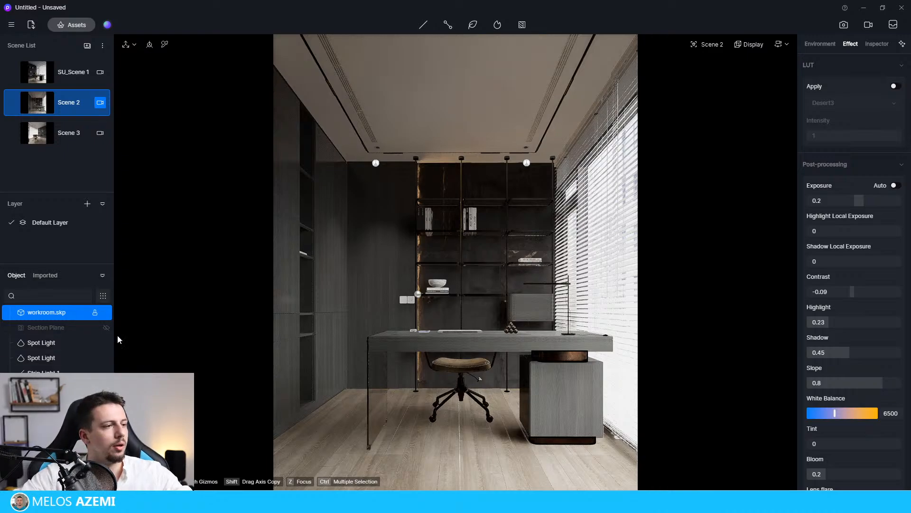
Compare SU_Scene 1 with Scene 2, return to SU_Scene 1 and enter image rendering mode.
{"action": "left_click", "coordinate": [59, 73]}
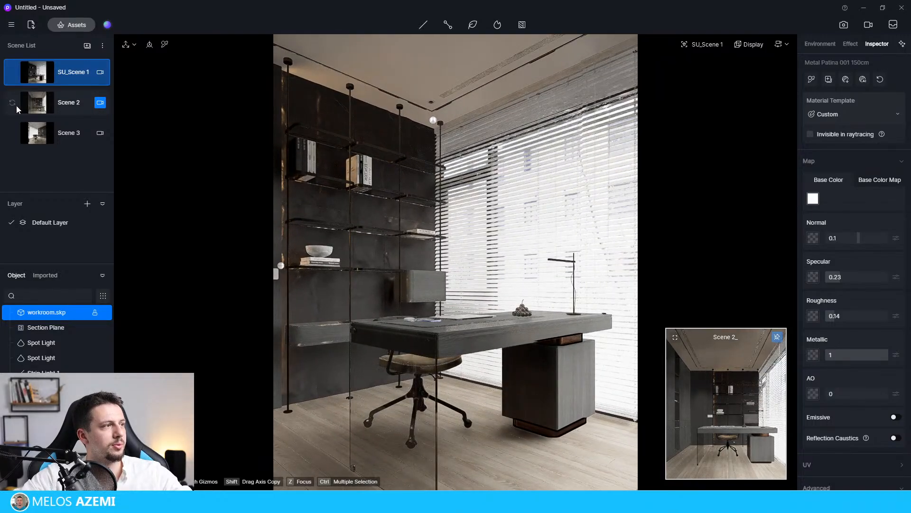
{"action": "left_click", "coordinate": [76, 103]}
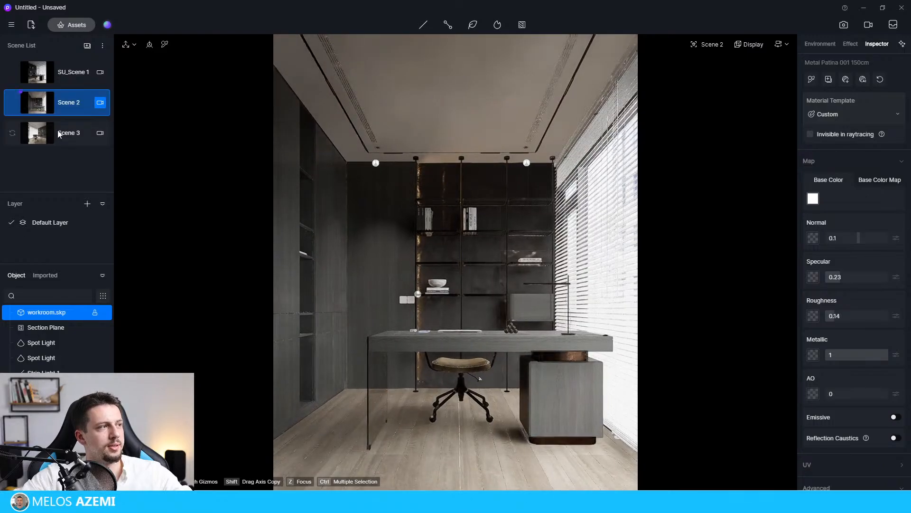
{"action": "left_click", "coordinate": [66, 73]}
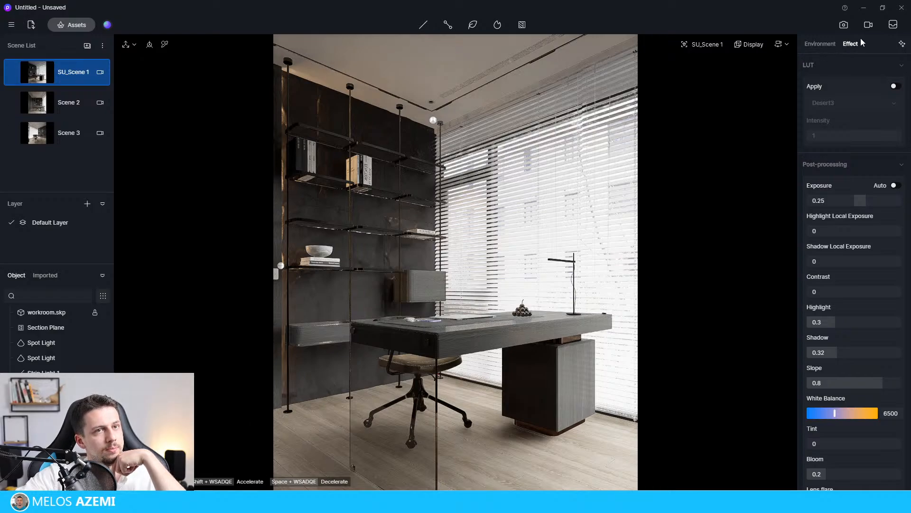
{"action": "left_click", "coordinate": [843, 25]}
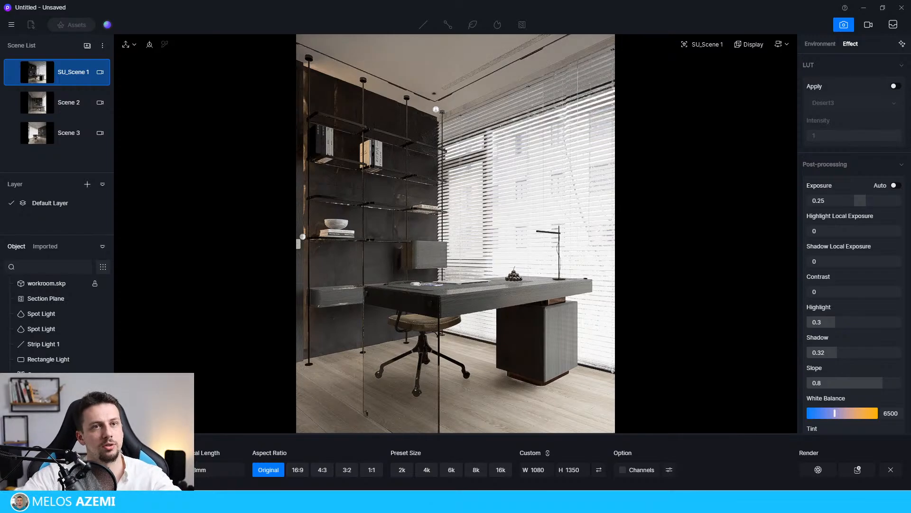
Examine the render queue and the options of SU_Scene 1 and Scene 3 for a way to queue scenes.
{"action": "left_click", "coordinate": [893, 24]}
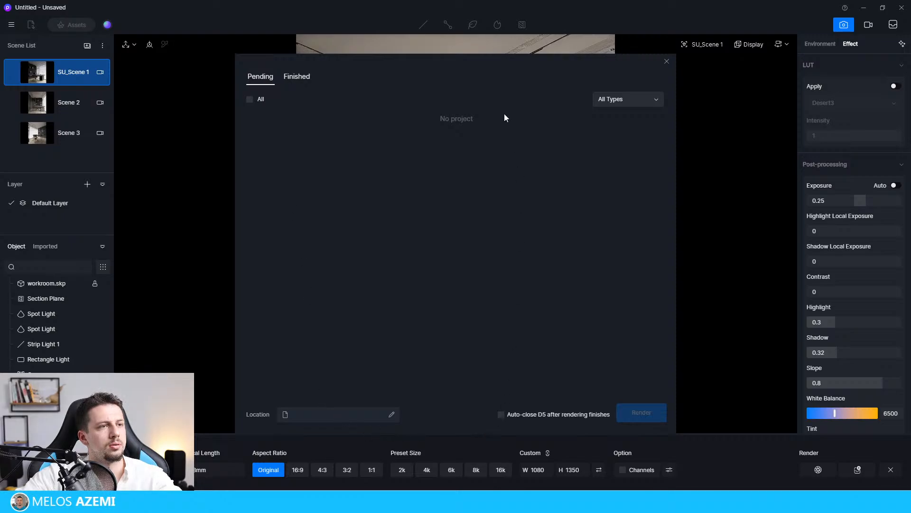
{"action": "left_click", "coordinate": [312, 414]}
{"action": "left_click", "coordinate": [667, 61]}
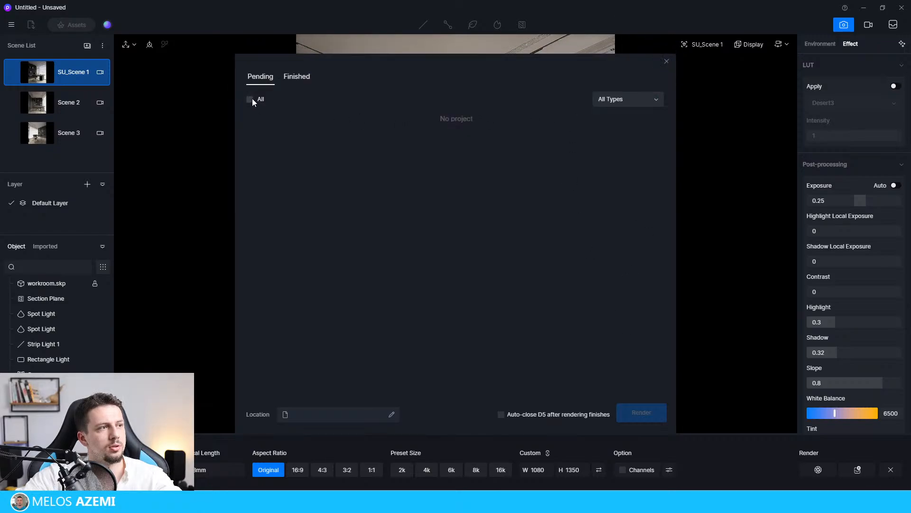
{"action": "left_click", "coordinate": [667, 61]}
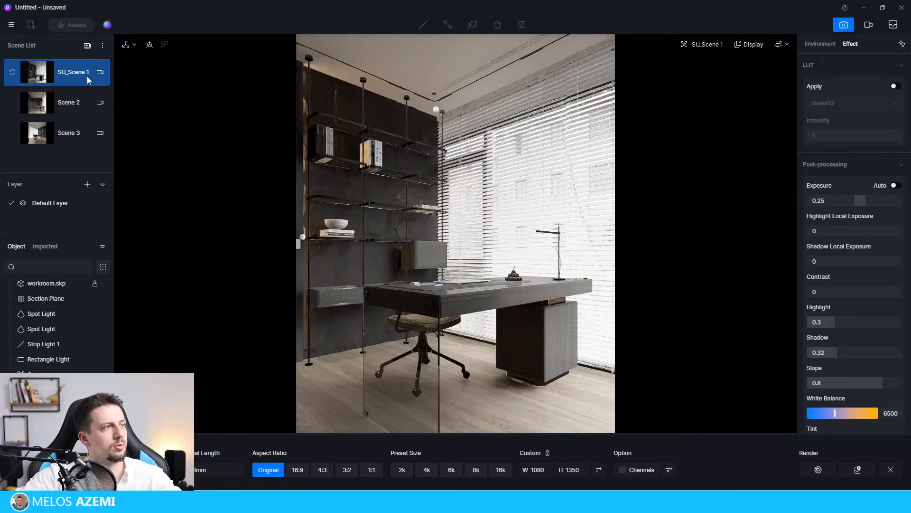
{"action": "right_click", "coordinate": [84, 70]}
{"action": "left_click", "coordinate": [38, 160]}
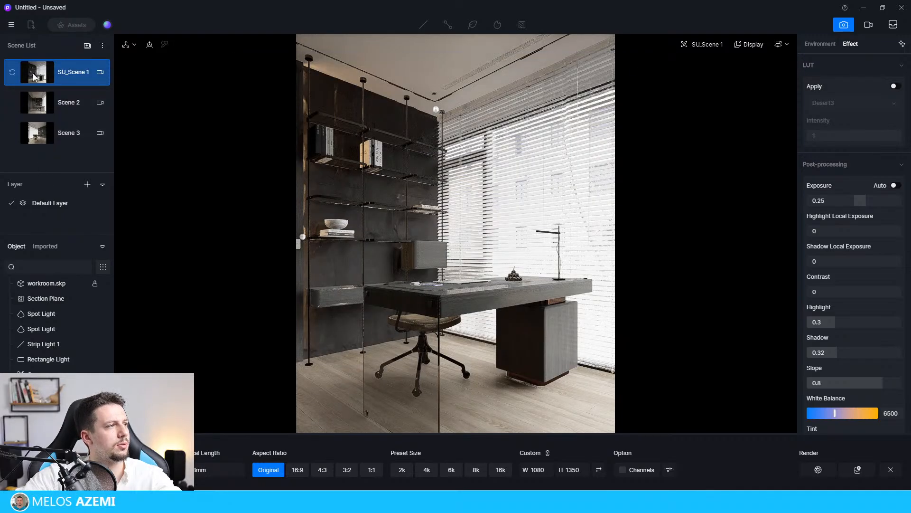
{"action": "left_click", "coordinate": [103, 45]}
{"action": "left_click", "coordinate": [103, 46]}
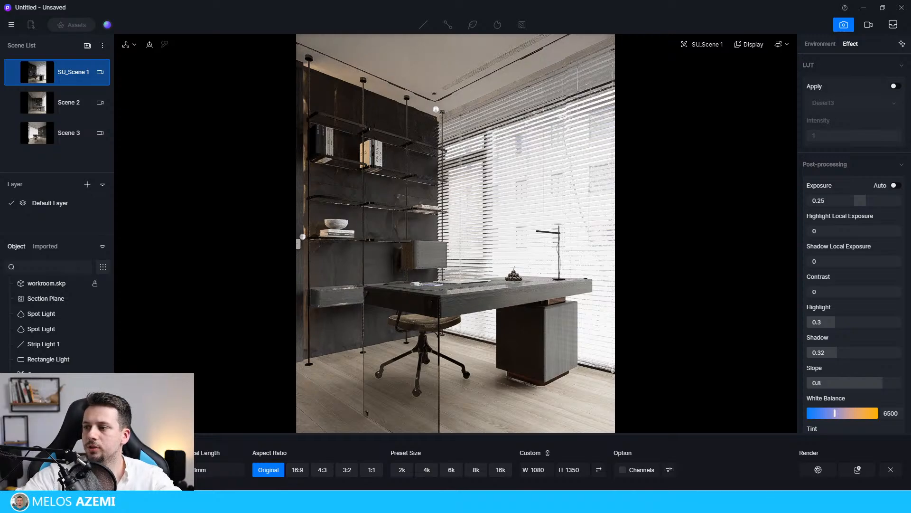
{"action": "left_click", "coordinate": [56, 138]}
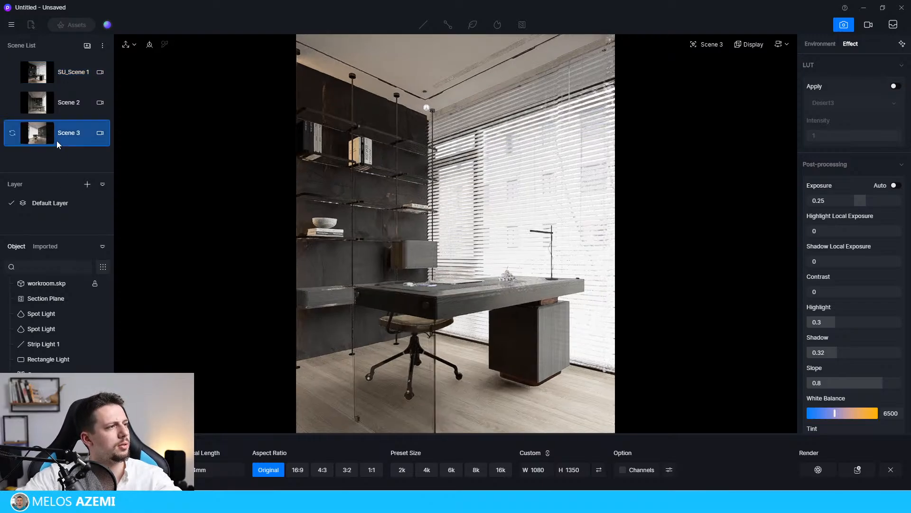
{"action": "right_click", "coordinate": [56, 138]}
{"action": "left_click", "coordinate": [60, 81]}
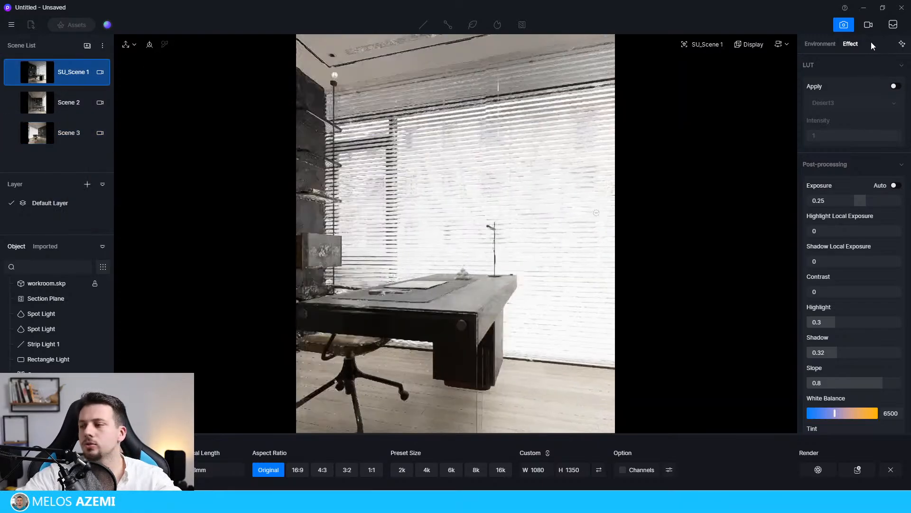
Check the finished renders filtered to images, and the pending render queue.
{"action": "left_click", "coordinate": [893, 26]}
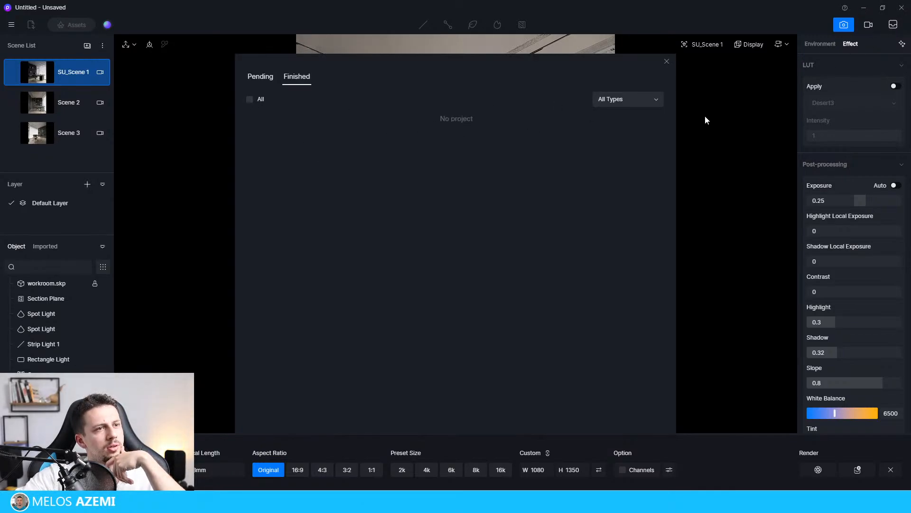
{"action": "left_click", "coordinate": [625, 99]}
{"action": "left_click", "coordinate": [626, 128]}
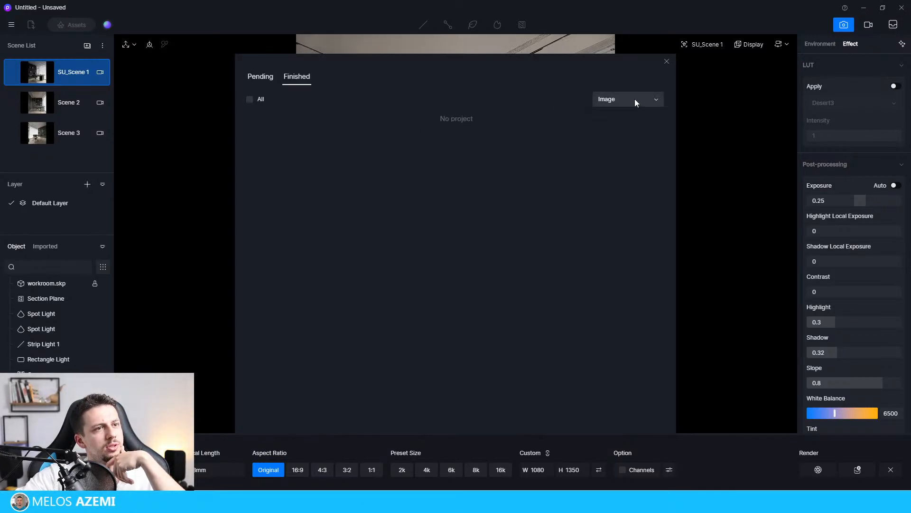
{"action": "left_click", "coordinate": [272, 77]}
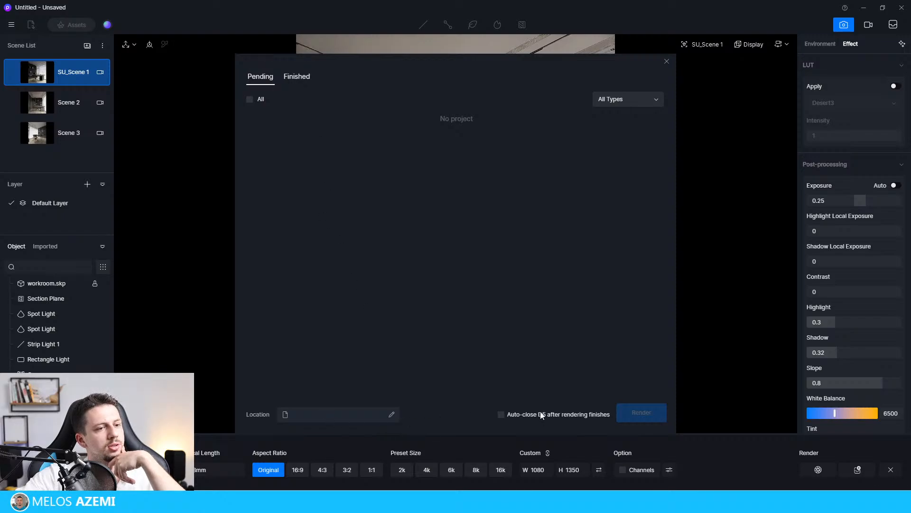
{"action": "left_click", "coordinate": [667, 61]}
Look through the individual scene options and the scene list options again, and recheck the pending render queue.
{"action": "right_click", "coordinate": [38, 142]}
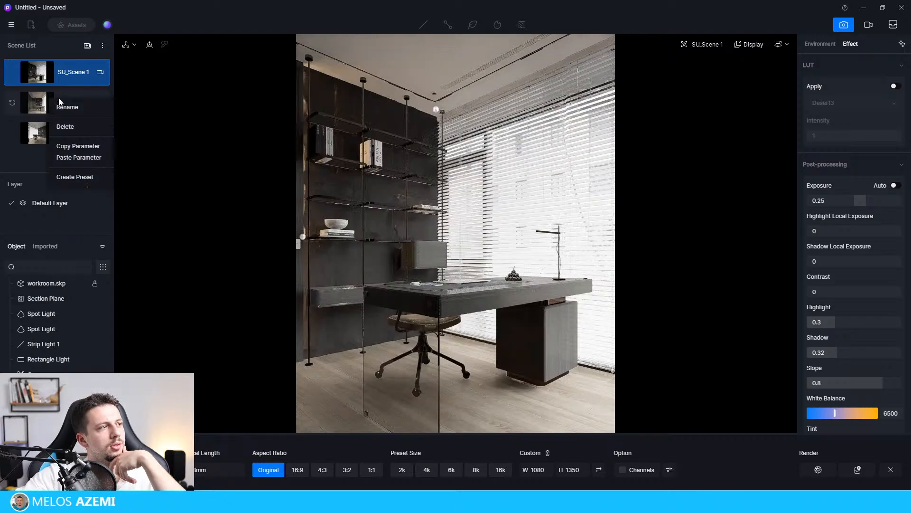
{"action": "right_click", "coordinate": [38, 133]}
{"action": "right_click", "coordinate": [50, 83]}
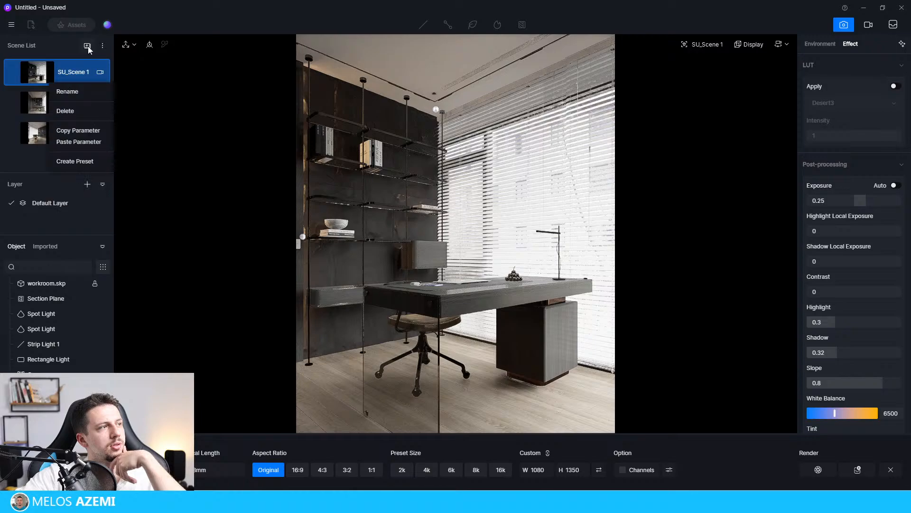
{"action": "left_click", "coordinate": [104, 42]}
{"action": "left_click", "coordinate": [103, 43]}
{"action": "left_click", "coordinate": [529, 202]}
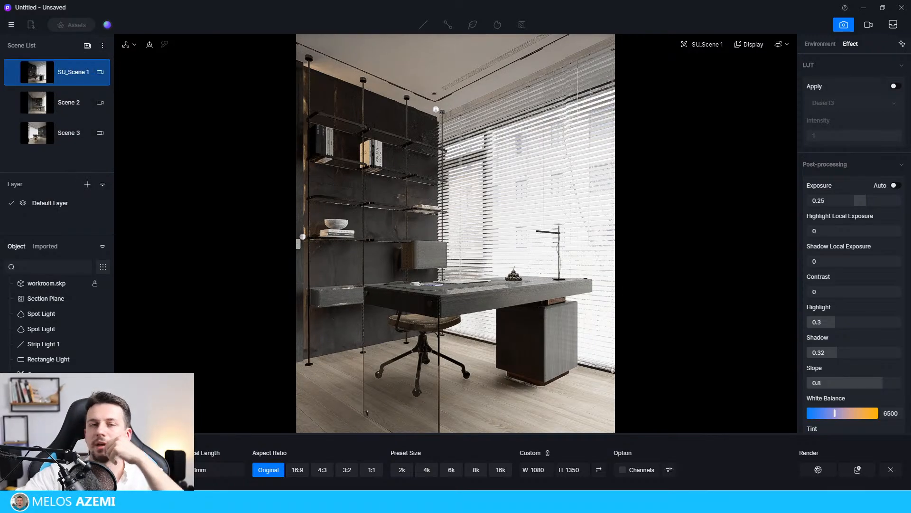
{"action": "left_click", "coordinate": [892, 25]}
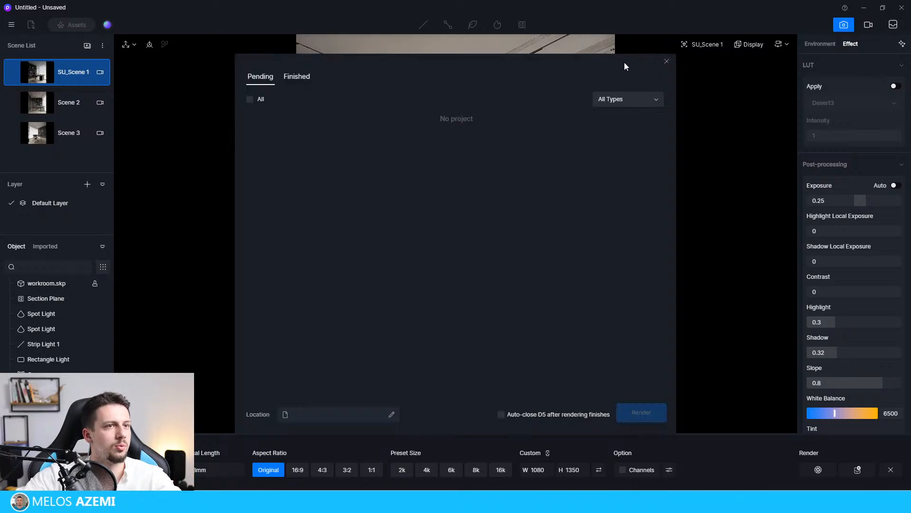
{"action": "left_click", "coordinate": [667, 61]}
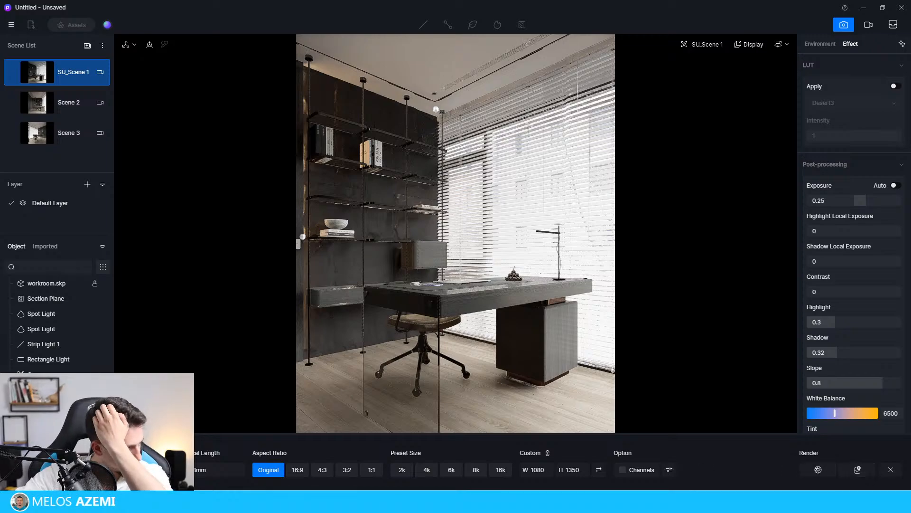
Save the project as 1 and add SU_Scene 1 to the render queue at 1080 × 1350.
{"action": "left_click", "coordinate": [861, 471]}
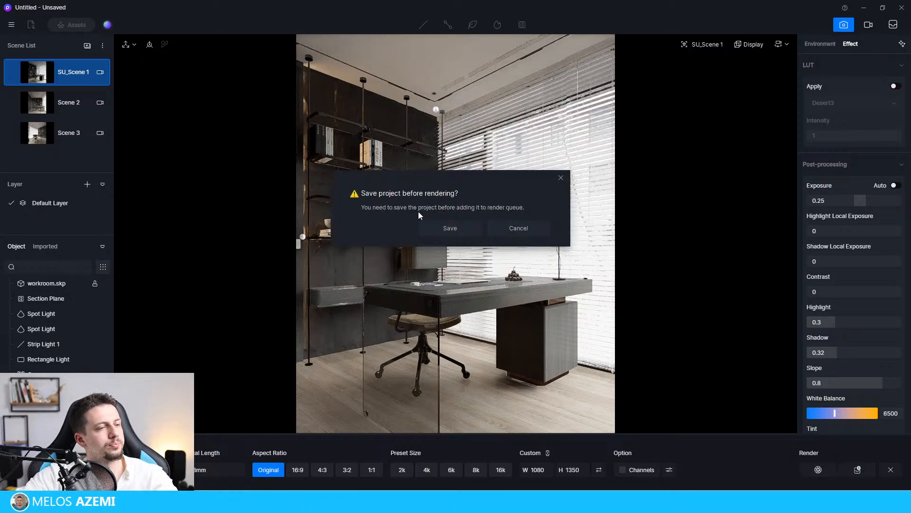
{"action": "left_click", "coordinate": [464, 228]}
{"action": "key", "text": "Return"}
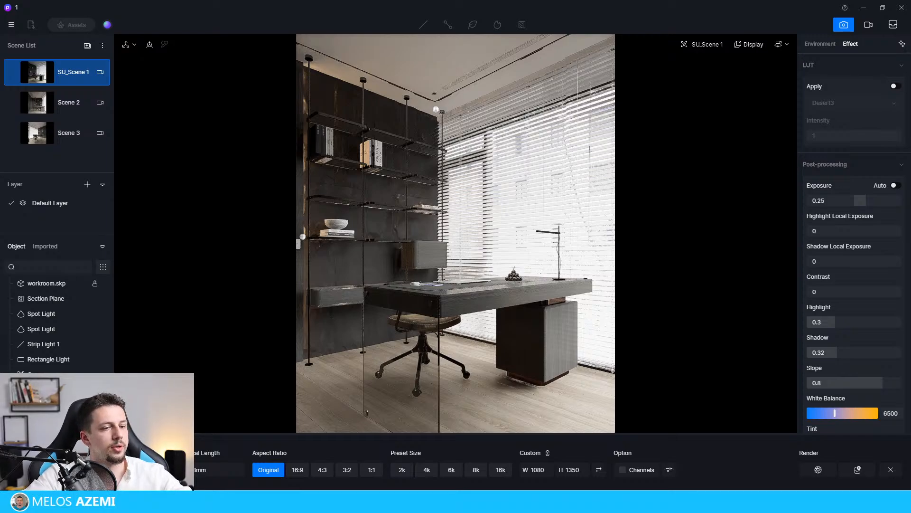
{"action": "left_click", "coordinate": [856, 469]}
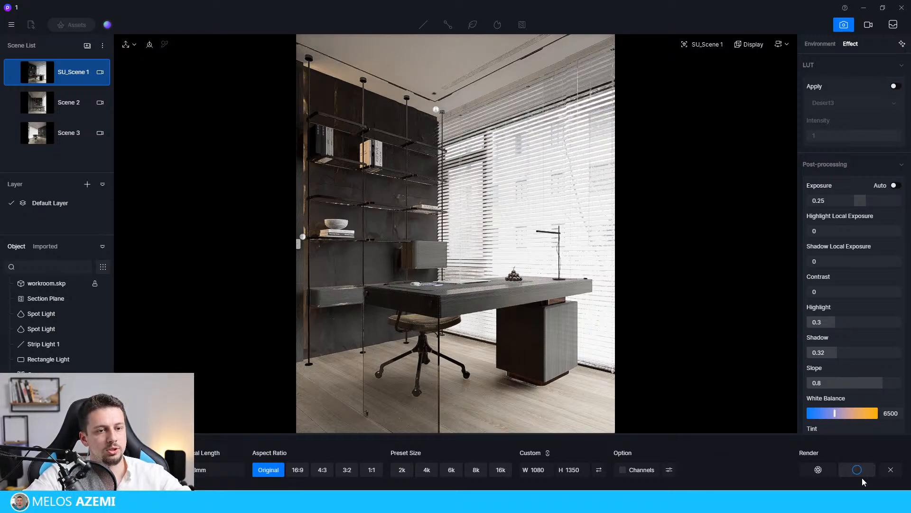
Add Scene 2 and Scene 3 to the render queue as 1080 × 1350 images.
{"action": "left_click", "coordinate": [69, 103]}
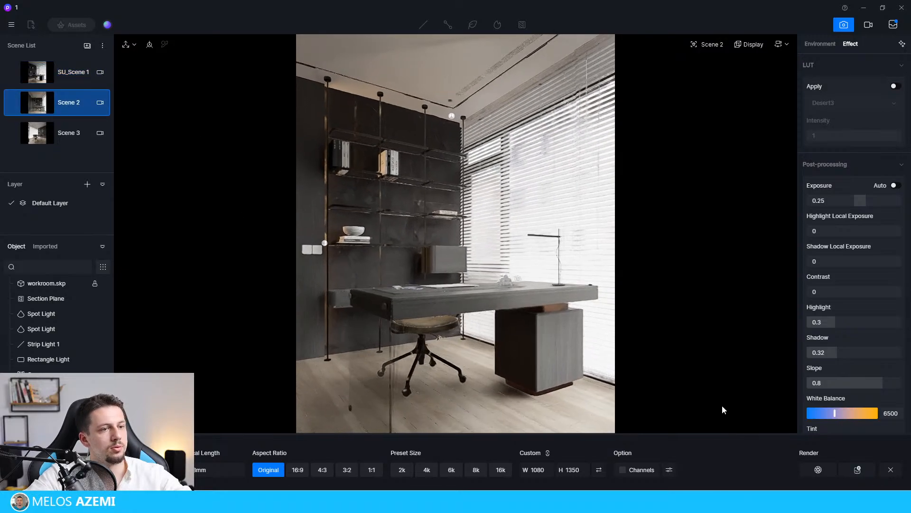
{"action": "left_click", "coordinate": [857, 469]}
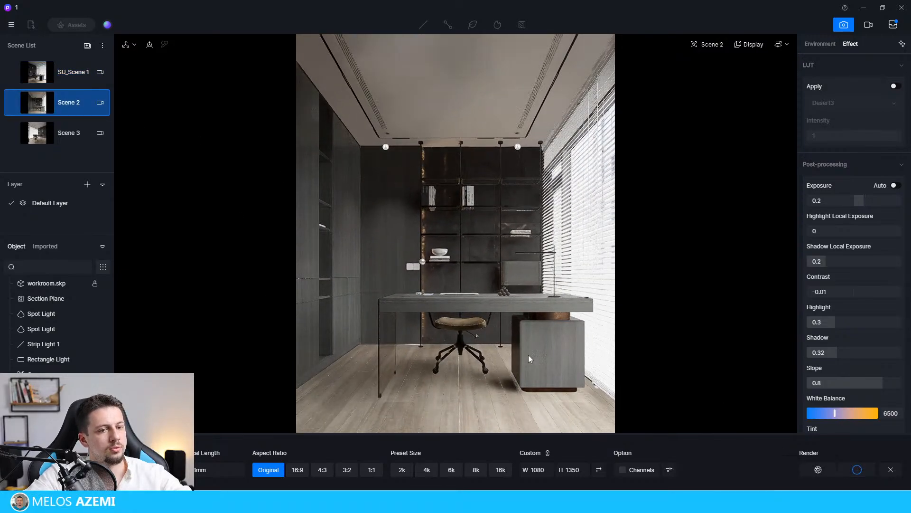
{"action": "left_click", "coordinate": [69, 133]}
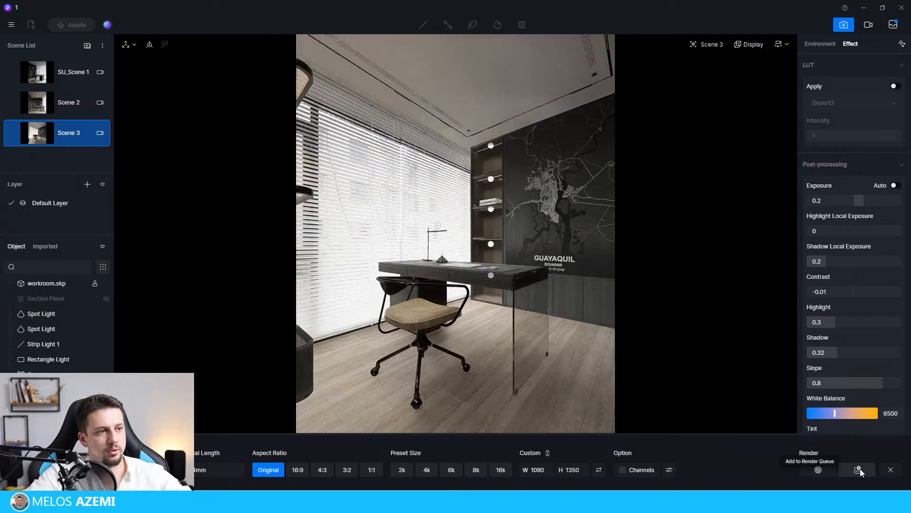
{"action": "left_click", "coordinate": [860, 468]}
Set the render queue's output location to the "29 - d5 livestream" folder.
{"action": "left_click", "coordinate": [894, 25]}
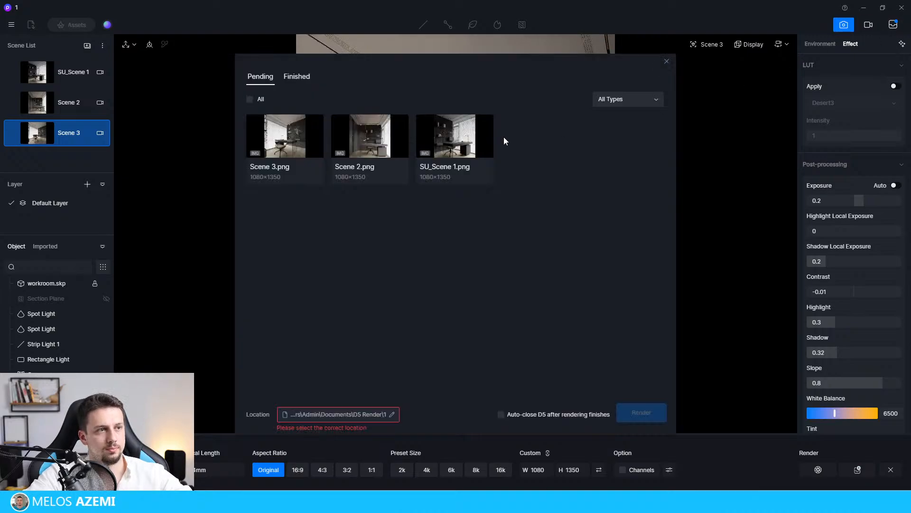
{"action": "left_click", "coordinate": [301, 416]}
{"action": "left_click_drag", "start_coordinate": [458, 46], "coordinate": [910, 90]}
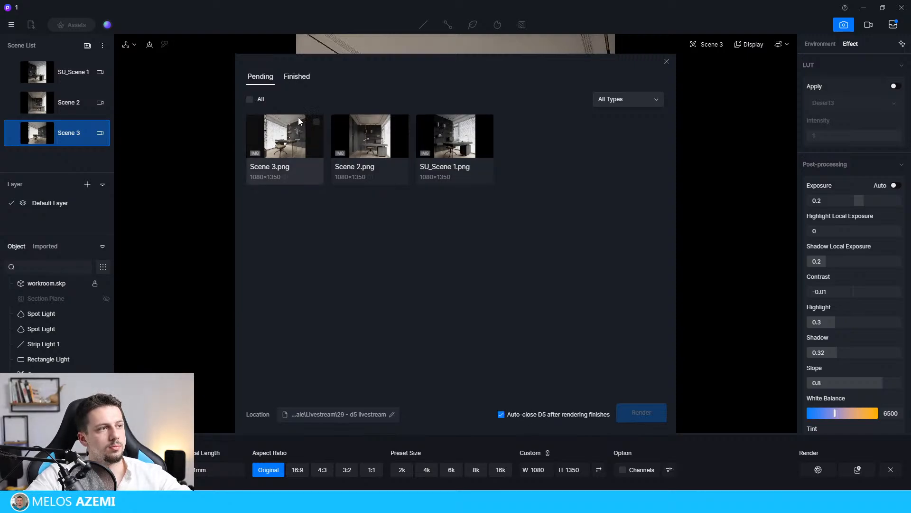
Select all three pending scene images in the render queue and start the batch render.
{"action": "left_click", "coordinate": [250, 99]}
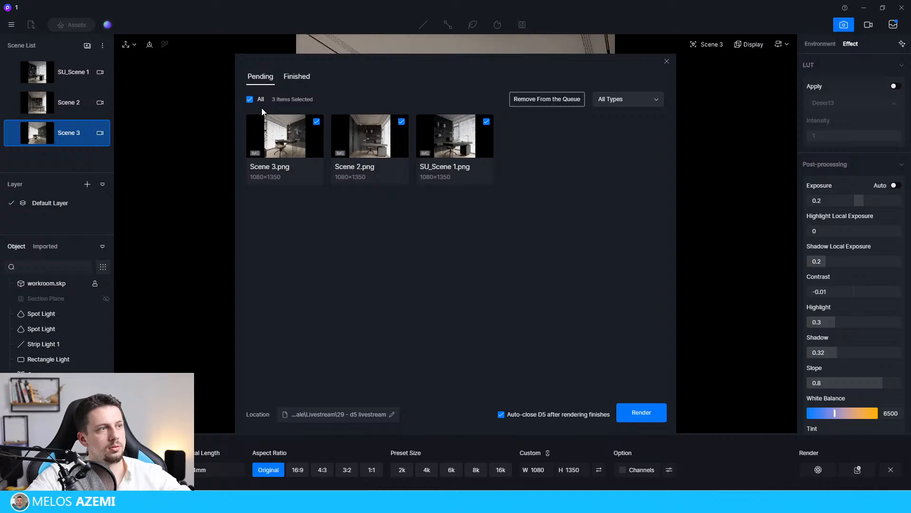
{"action": "left_click", "coordinate": [638, 418]}
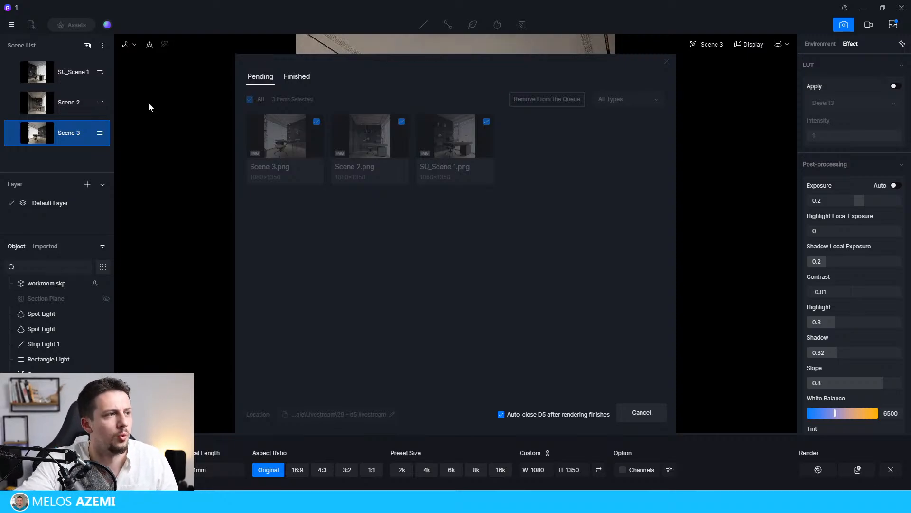
Check the render queue's pending and finished images while the batch is rendering.
{"action": "left_click", "coordinate": [292, 80]}
{"action": "left_click", "coordinate": [262, 78]}
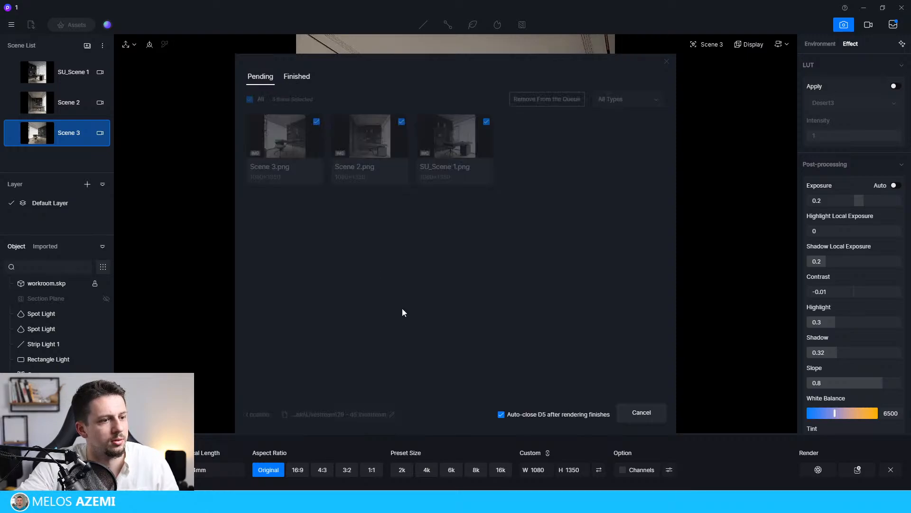
{"action": "left_click_drag", "start_coordinate": [493, 61], "coordinate": [488, 30]}
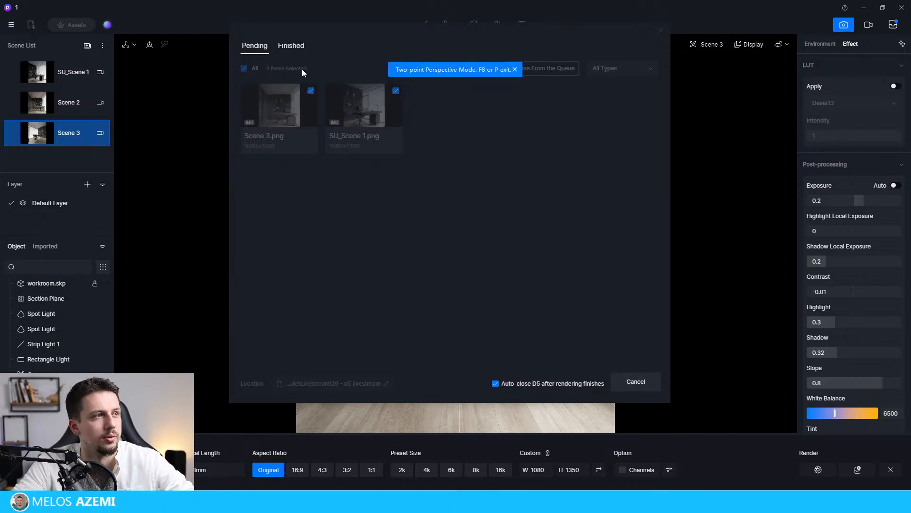
{"action": "left_click", "coordinate": [291, 45]}
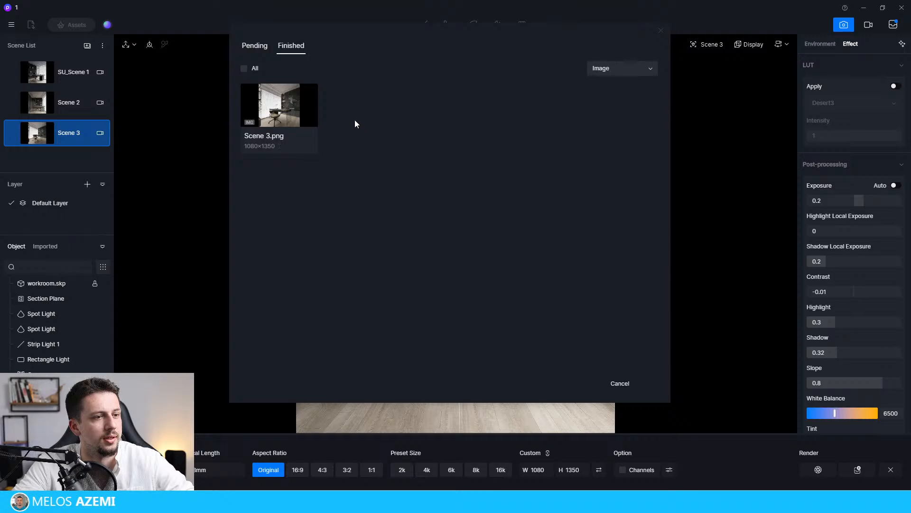
{"action": "left_click", "coordinate": [260, 50]}
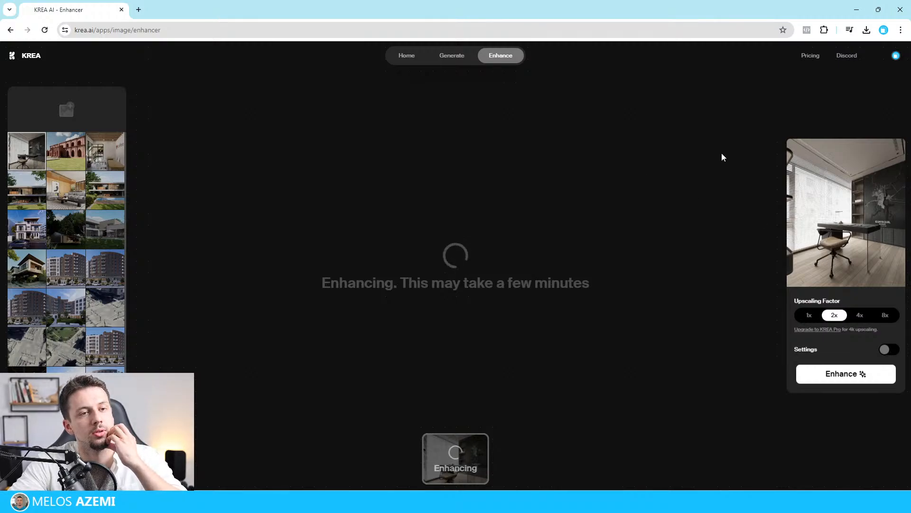
{"action": "mouse_move", "coordinate": [540, 502]}
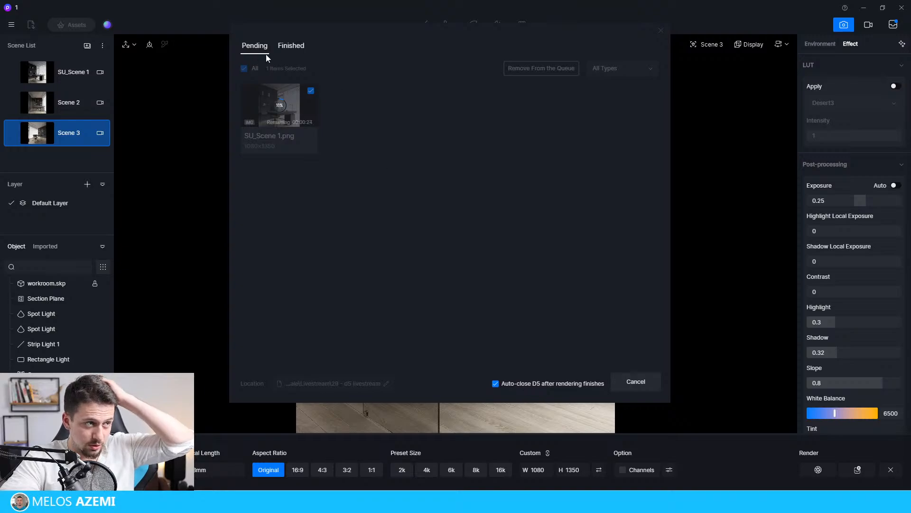
{"action": "left_click", "coordinate": [291, 46]}
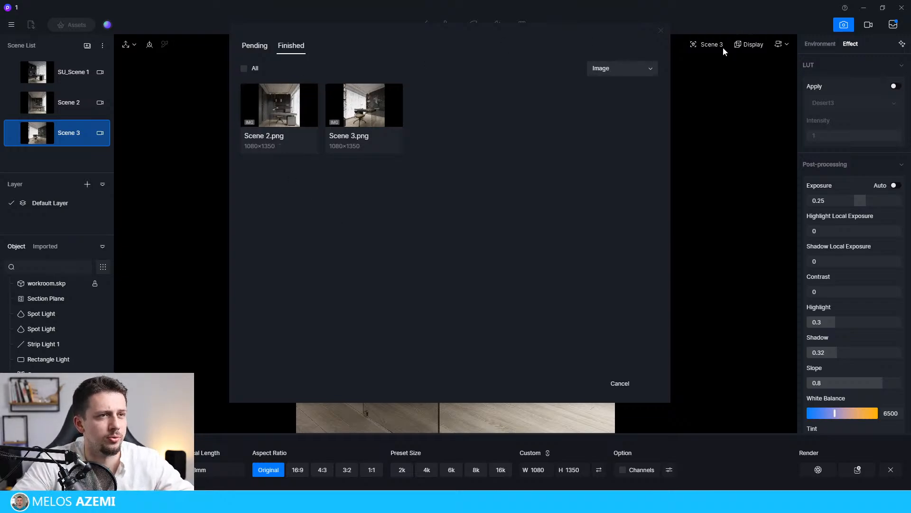
Switch to the KREA enhancer and compare the original Scene 3 render with its enhanced version across the full image.
{"action": "left_click", "coordinate": [690, 460]}
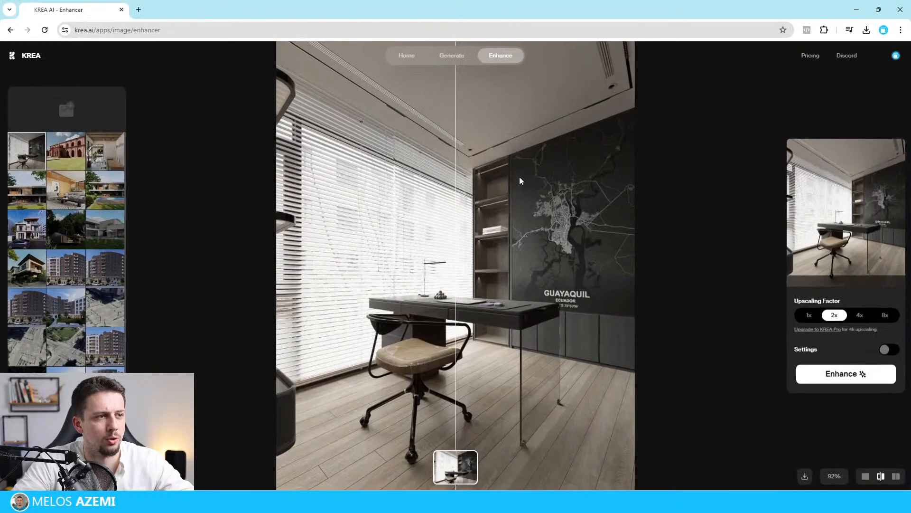
{"action": "left_click_drag", "start_coordinate": [456, 257], "coordinate": [572, 261]}
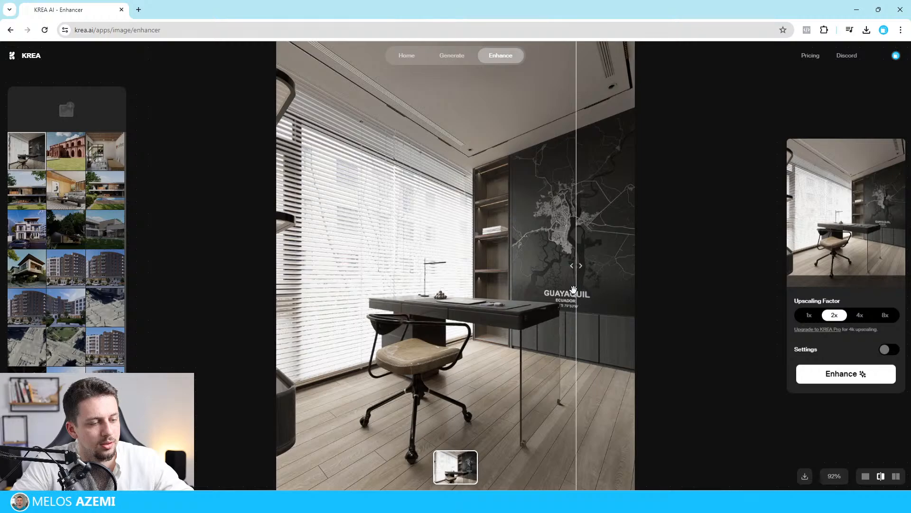
{"action": "left_click_drag", "start_coordinate": [581, 274], "coordinate": [192, 337]}
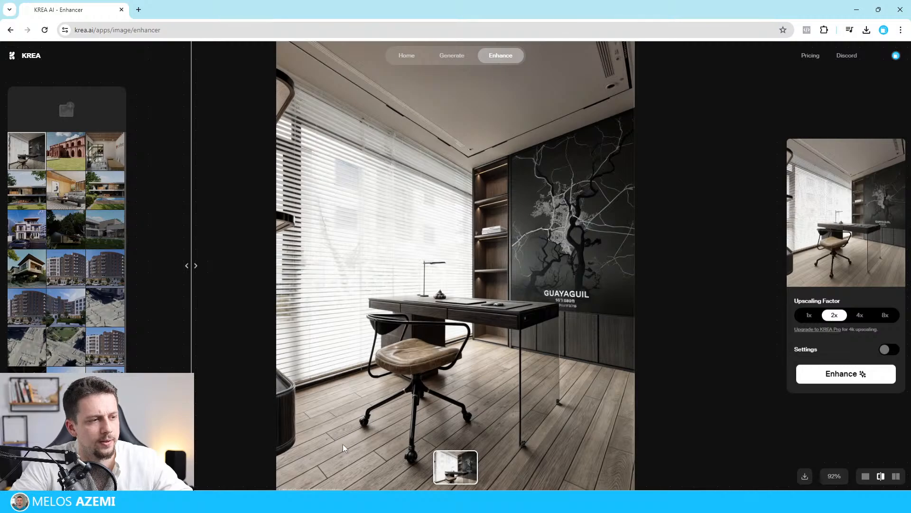
{"action": "left_click_drag", "start_coordinate": [190, 264], "coordinate": [629, 266]}
{"action": "left_click_drag", "start_coordinate": [429, 302], "coordinate": [200, 264]}
Download the enhanced Scene 3 image from KREA and look over the comparison and the earlier images once more.
{"action": "right_click", "coordinate": [456, 213]}
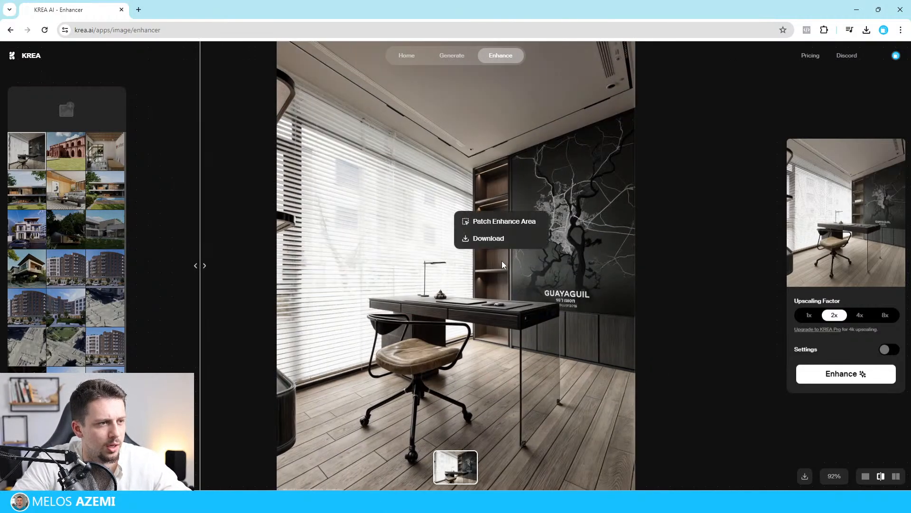
{"action": "left_click", "coordinate": [498, 240]}
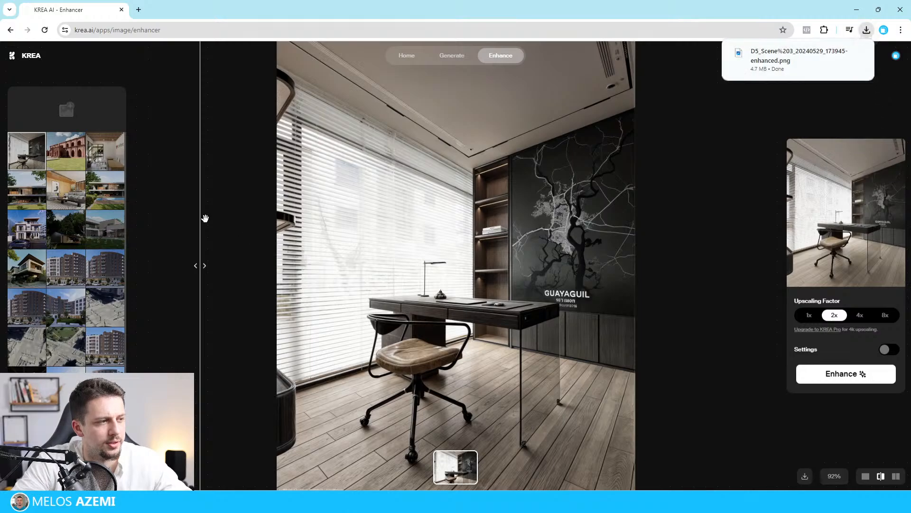
{"action": "left_click_drag", "start_coordinate": [197, 262], "coordinate": [354, 311]}
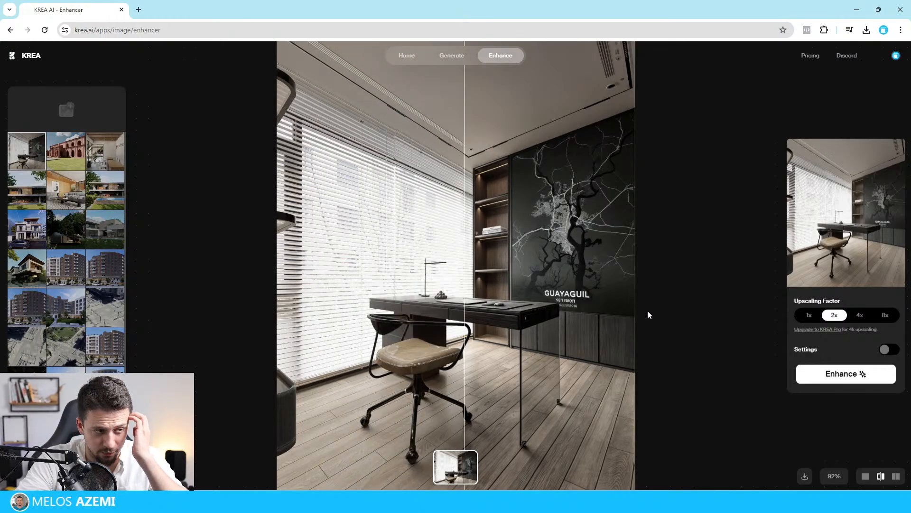
{"action": "scroll", "coordinate": [66, 342], "scroll_direction": "down", "scroll_amount": 3}
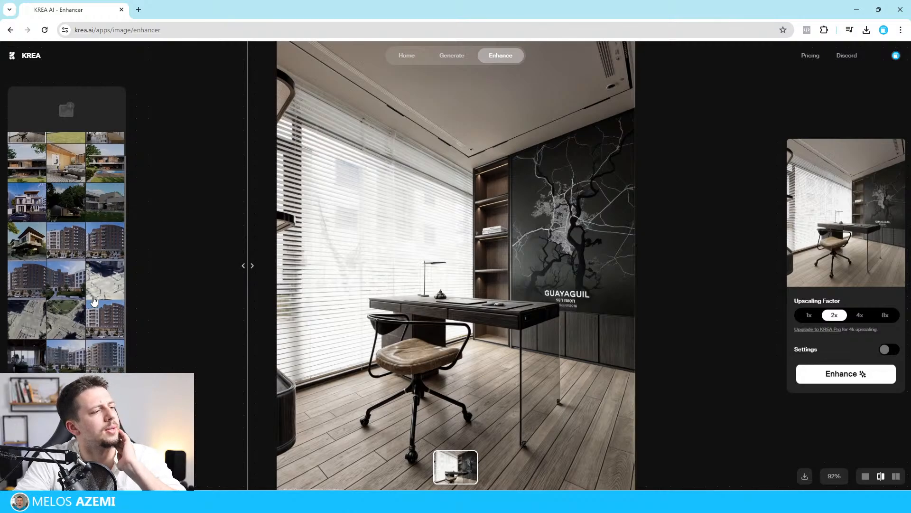
{"action": "scroll", "coordinate": [64, 351], "scroll_direction": "up", "scroll_amount": 3}
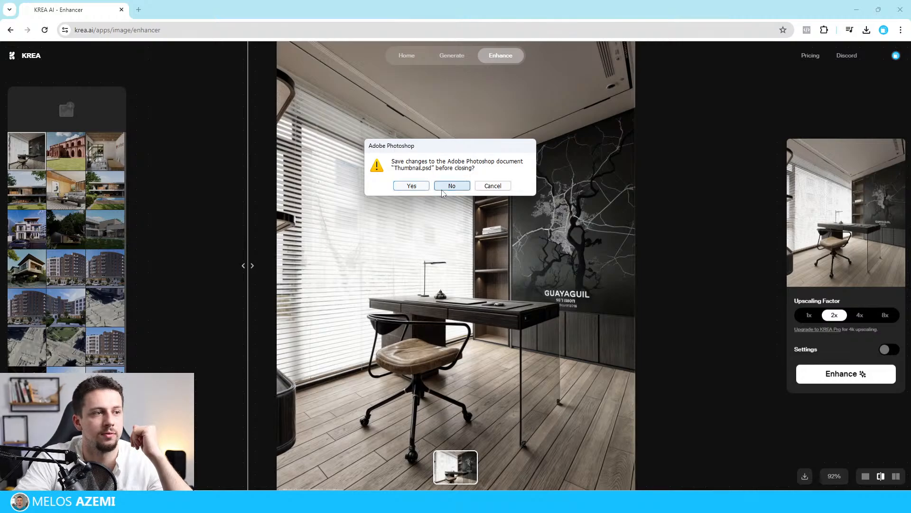
Switch to Photoshop, close Thumbnail.psd without saving, and inspect the opened enhanced Scene 3 image.
{"action": "left_click", "coordinate": [445, 189]}
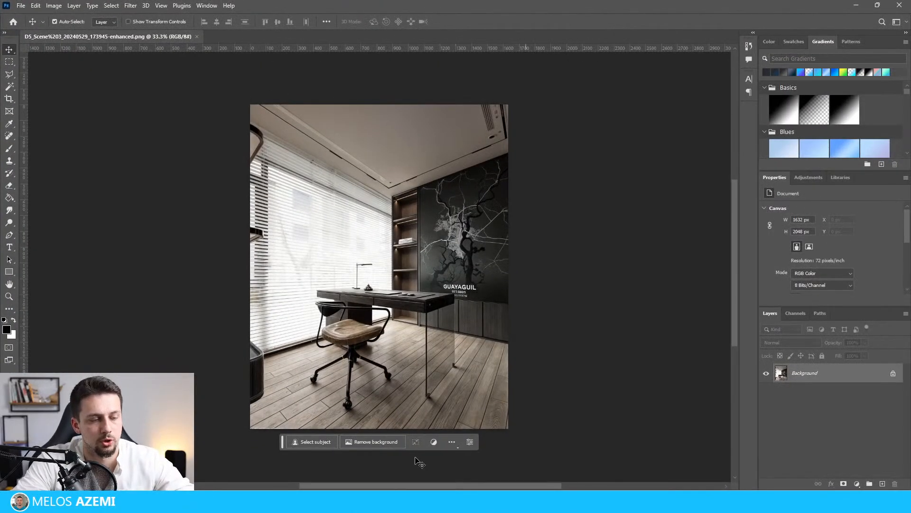
{"action": "scroll", "coordinate": [376, 309], "scroll_direction": "up", "scroll_amount": 1, "text": "ctrl"}
{"action": "scroll", "coordinate": [430, 330], "scroll_direction": "up", "scroll_amount": 9, "text": "alt"}
{"action": "scroll", "coordinate": [431, 327], "scroll_direction": "down", "scroll_amount": 7, "text": "alt"}
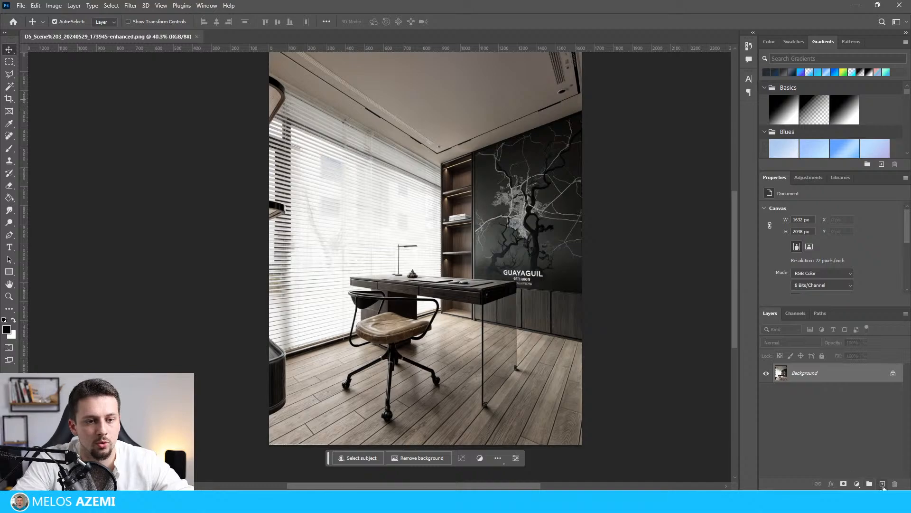
Unlock the enhanced image's background layer and add an empty layer beneath it.
{"action": "left_click", "coordinate": [893, 373]}
{"action": "left_click", "coordinate": [882, 483]}
{"action": "left_click_drag", "start_coordinate": [836, 373], "coordinate": [843, 402]}
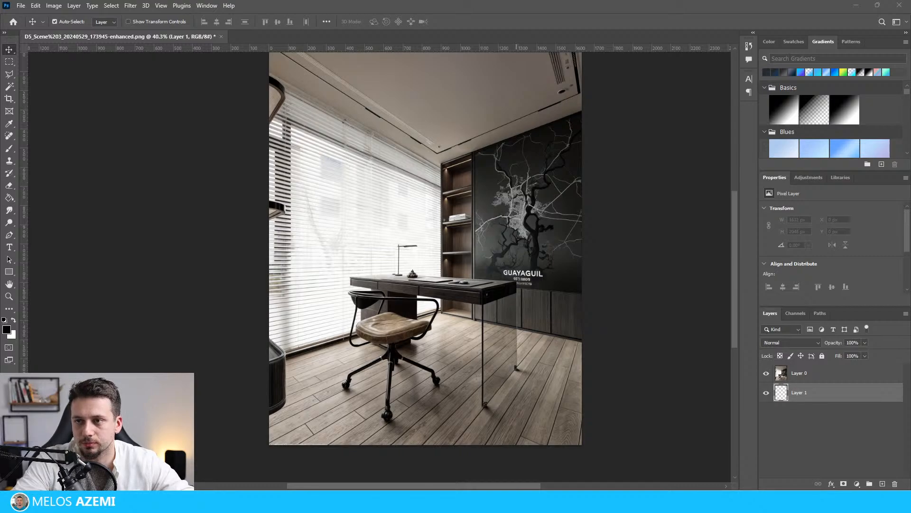
Try to place the original D5_Scene 3 render beneath the enhanced image layer.
{"action": "left_click_drag", "start_coordinate": [0, 338], "coordinate": [329, 338]}
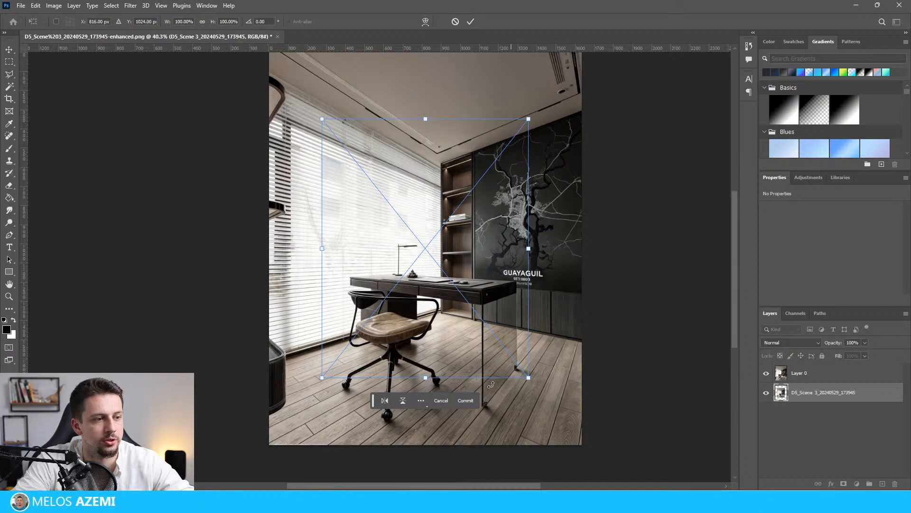
{"action": "left_click_drag", "start_coordinate": [479, 297], "coordinate": [461, 287]}
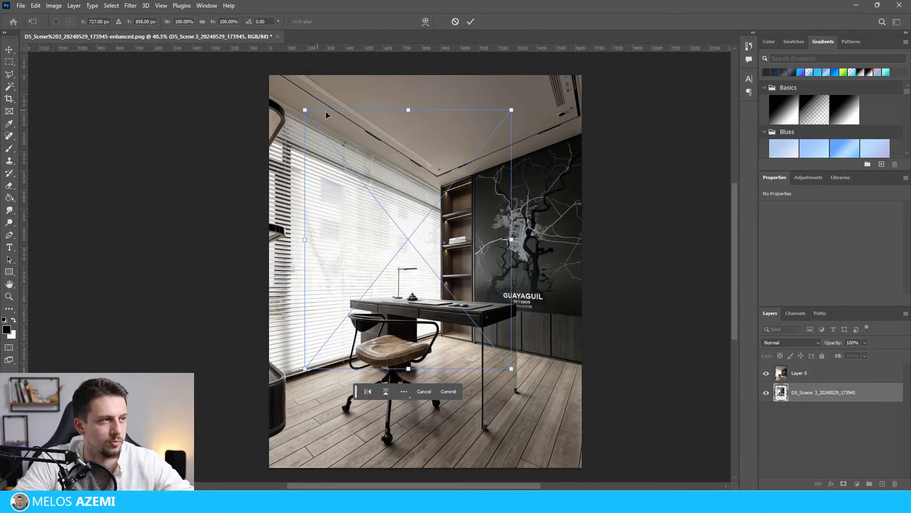
{"action": "key", "text": "Return"}
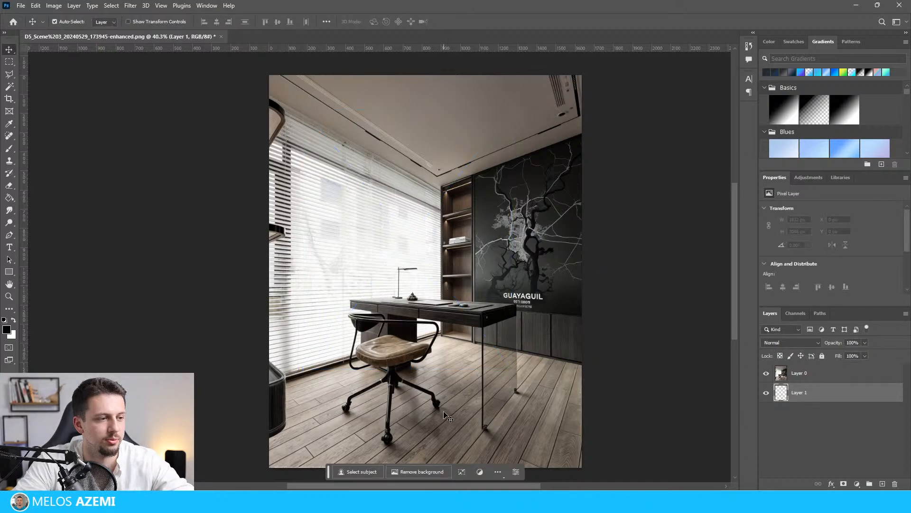
{"action": "left_click", "coordinate": [221, 36]}
{"action": "left_click", "coordinate": [408, 191]}
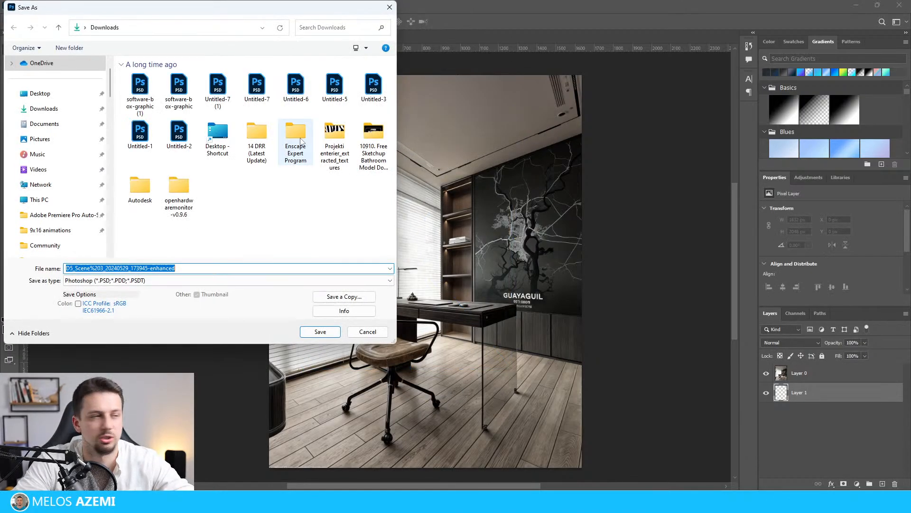
{"action": "key", "text": "Escape"}
{"action": "left_click", "coordinate": [223, 38]}
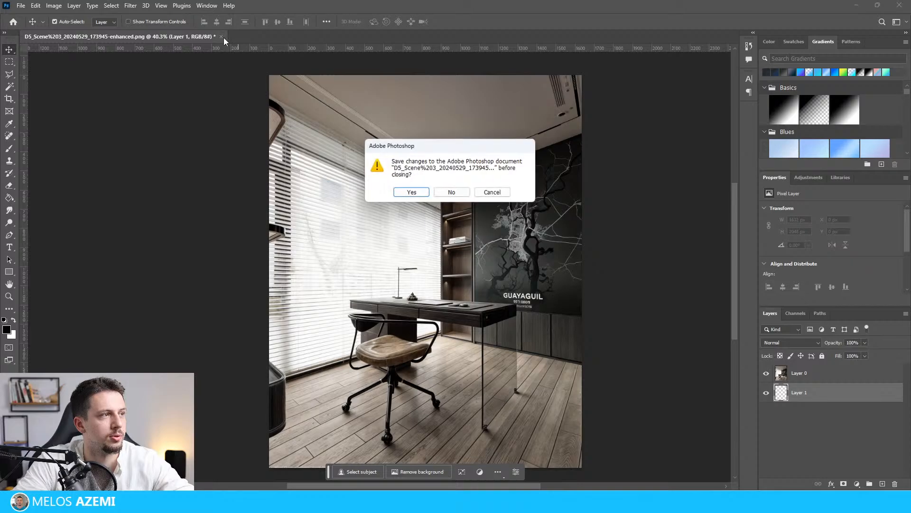
{"action": "left_click", "coordinate": [451, 192]}
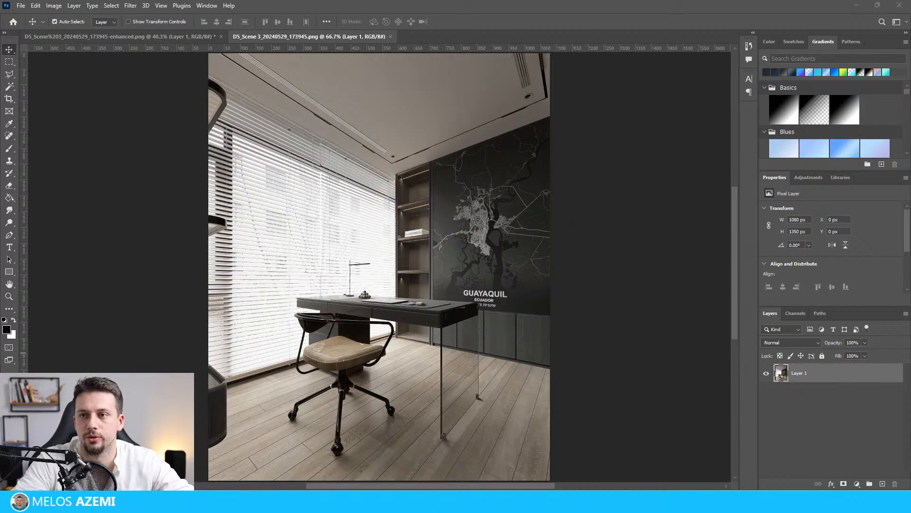
Place the enhanced image over the original render in the D5_Scene 3 document and set the new layer's opacity to 60%.
{"action": "left_click_drag", "start_coordinate": [477, 313], "coordinate": [457, 295]}
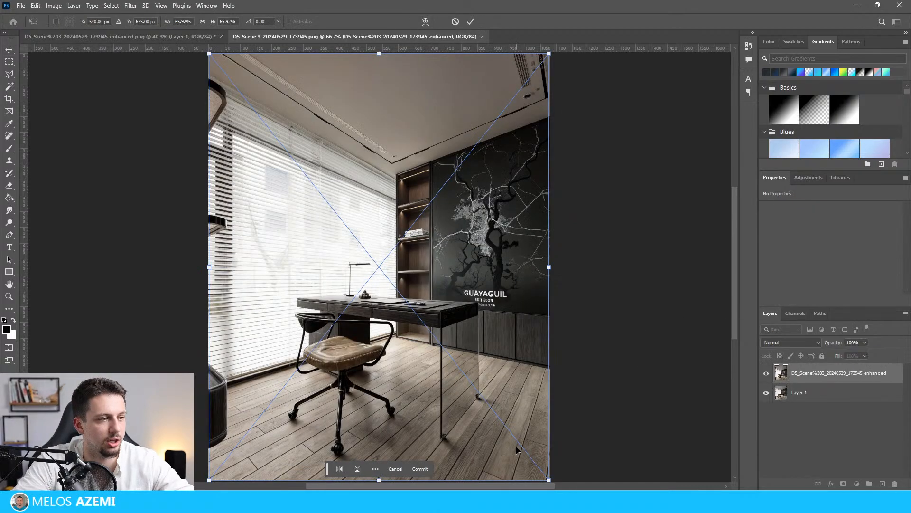
{"action": "left_click", "coordinate": [420, 469]}
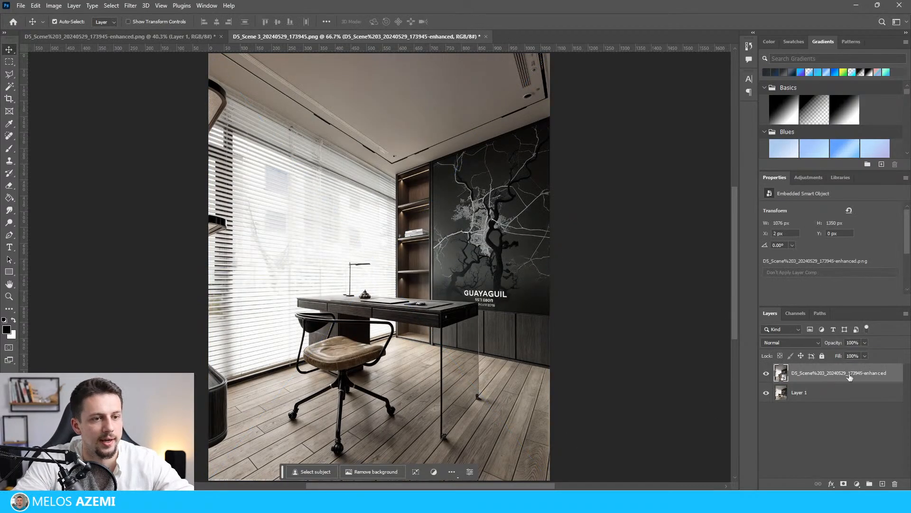
{"action": "left_click", "coordinate": [860, 342]}
{"action": "type", "text": "60"}
{"action": "key", "text": "Return"}
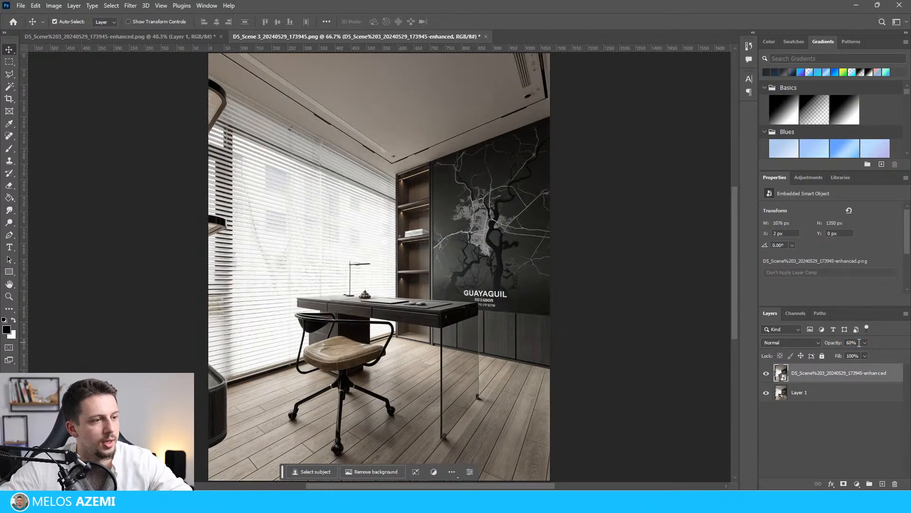
Set the enhanced layer's opacity to 100%.
{"action": "left_click", "coordinate": [839, 421]}
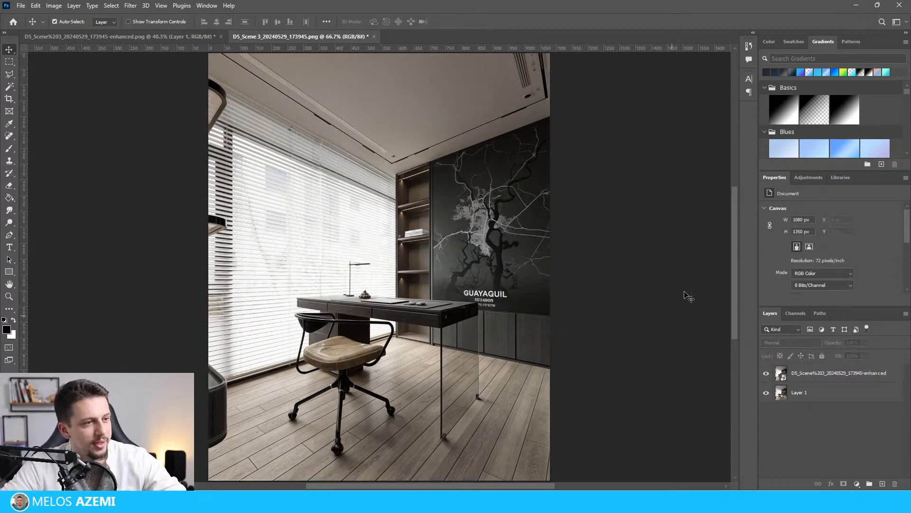
{"action": "left_click", "coordinate": [843, 379]}
{"action": "left_click", "coordinate": [850, 342]}
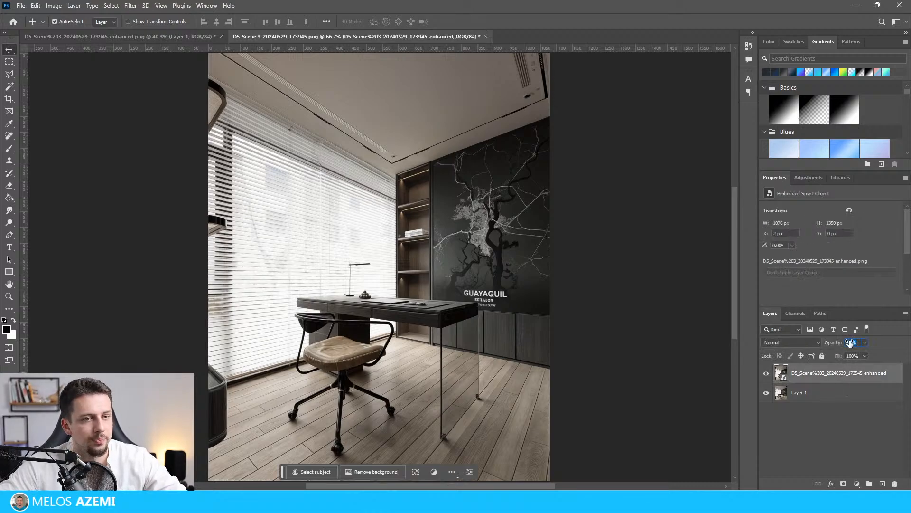
{"action": "type", "text": "100"}
{"action": "key", "text": "Delete"}
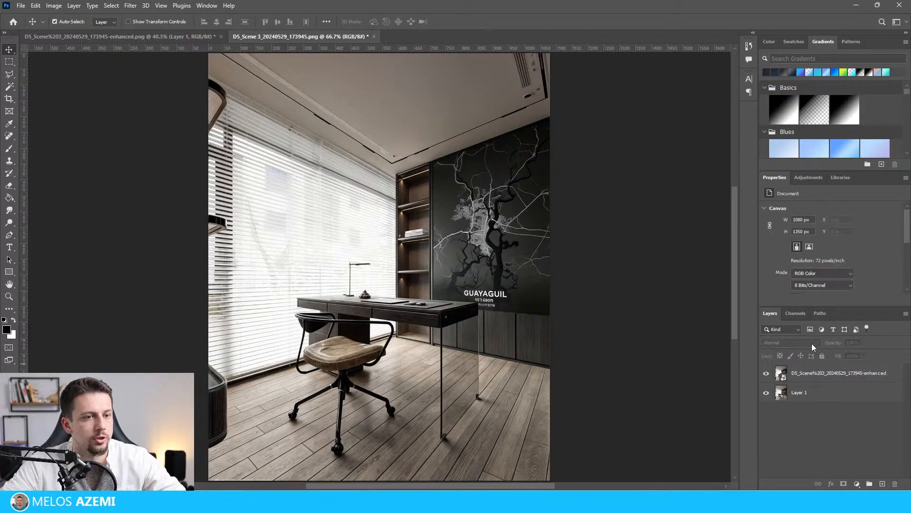
{"action": "key", "text": "ctrl+z"}
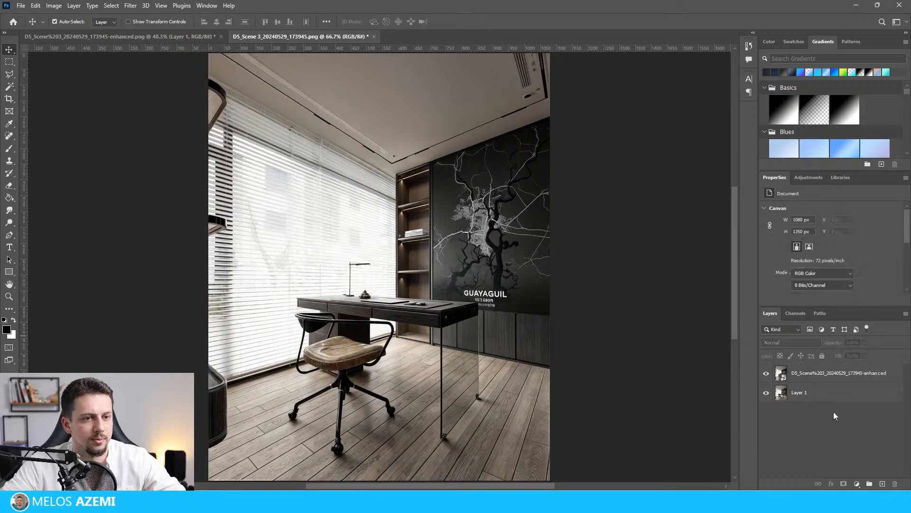
Change the enhanced layer's blend mode to Lighten and deselect the layer.
{"action": "left_click", "coordinate": [807, 343]}
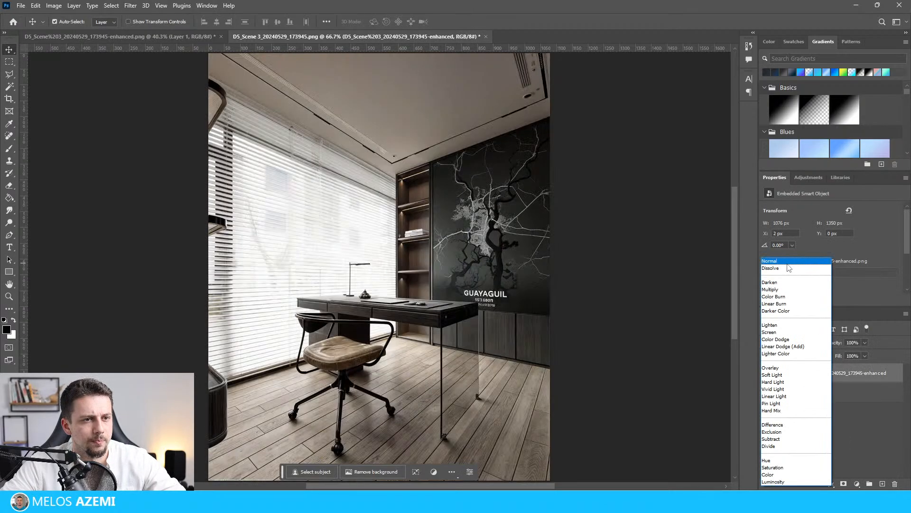
{"action": "left_click", "coordinate": [785, 326]}
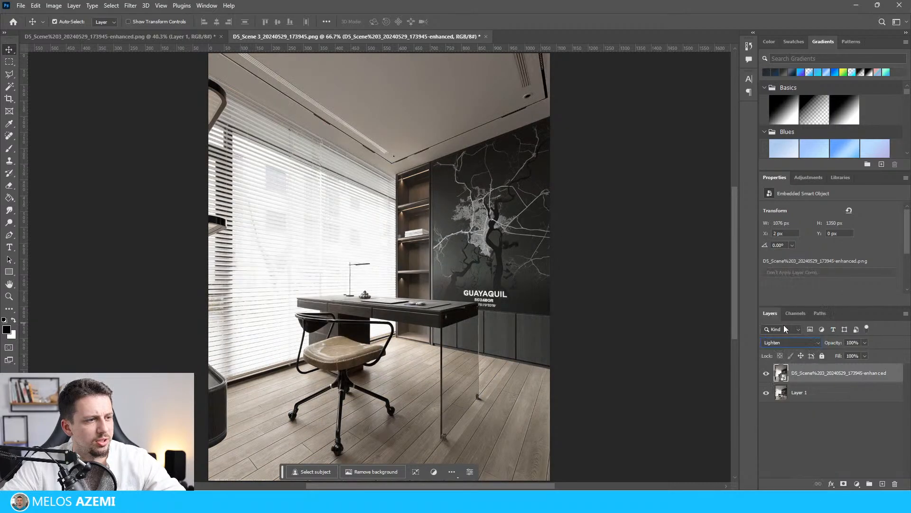
{"action": "left_click", "coordinate": [570, 392]}
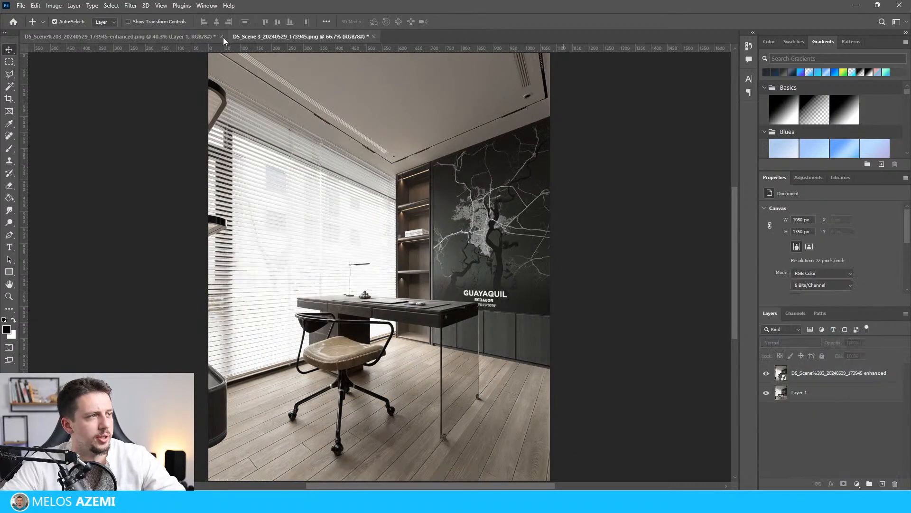
Export the blended Scene 3 image as Render 1.jpg.
{"action": "left_click", "coordinate": [21, 6]}
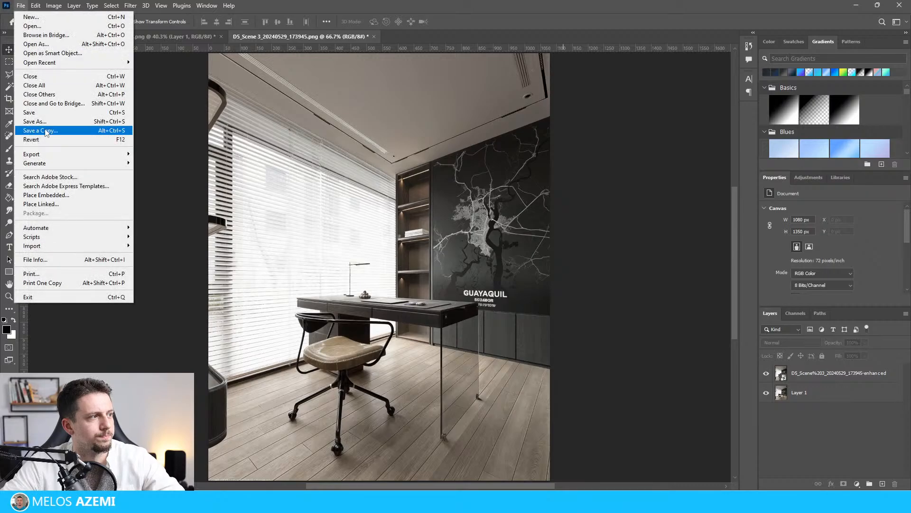
{"action": "mouse_move", "coordinate": [57, 131]}
{"action": "left_click", "coordinate": [181, 163]}
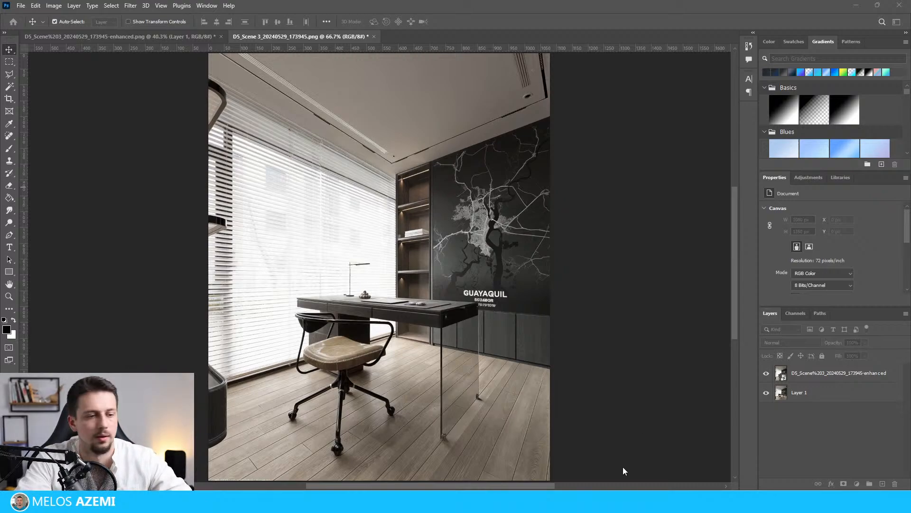
Switch to KREA in Chrome, upload the D5_SU_Scene 1 render and enhance it with an upscaling factor of 2x.
{"action": "mouse_move", "coordinate": [617, 501]}
{"action": "left_click", "coordinate": [731, 455]}
{"action": "left_click", "coordinate": [92, 118]}
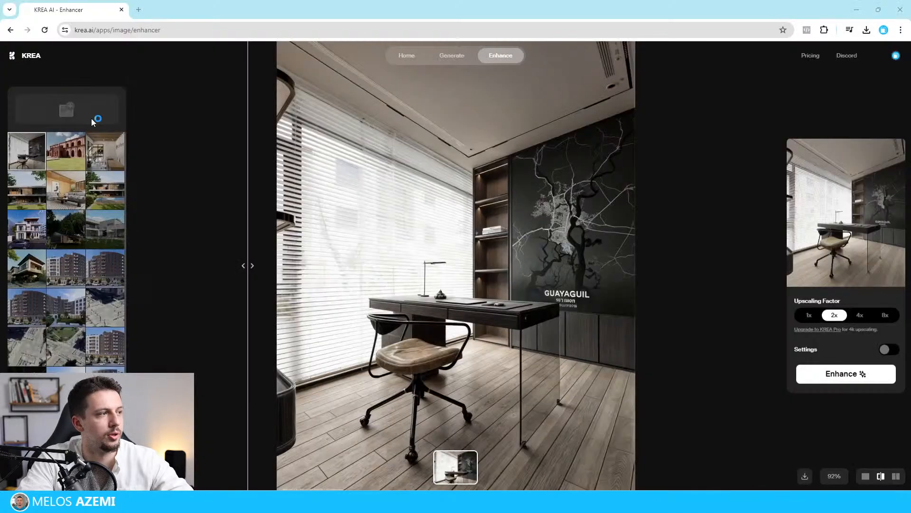
{"action": "left_click_drag", "start_coordinate": [186, 9], "coordinate": [910, 28]}
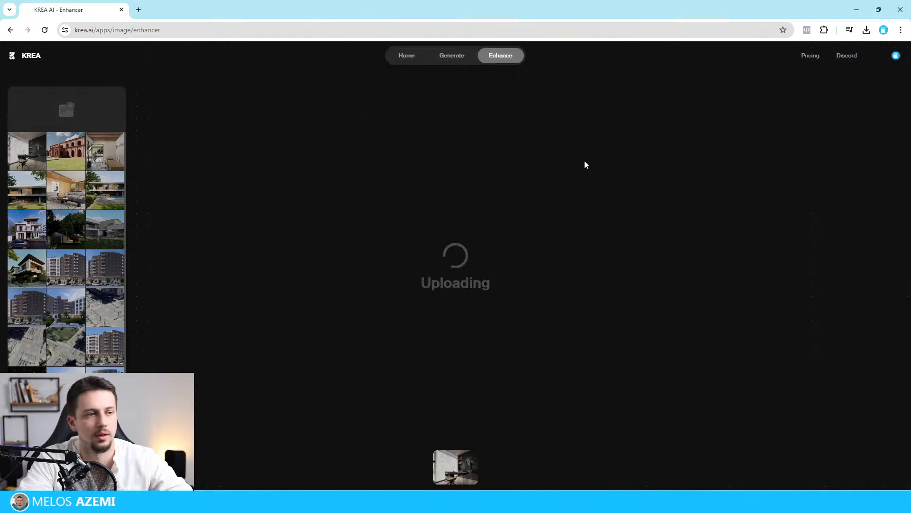
{"action": "left_click", "coordinate": [857, 15]}
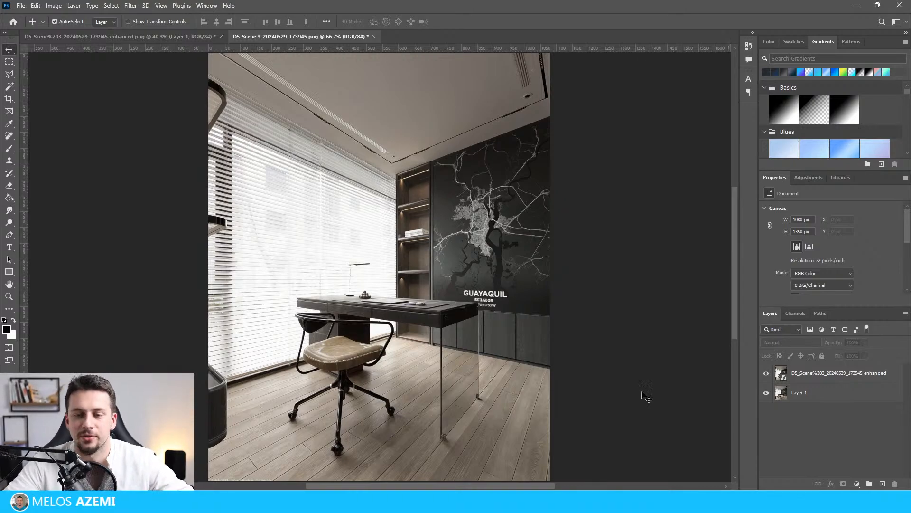
{"action": "mouse_move", "coordinate": [613, 502]}
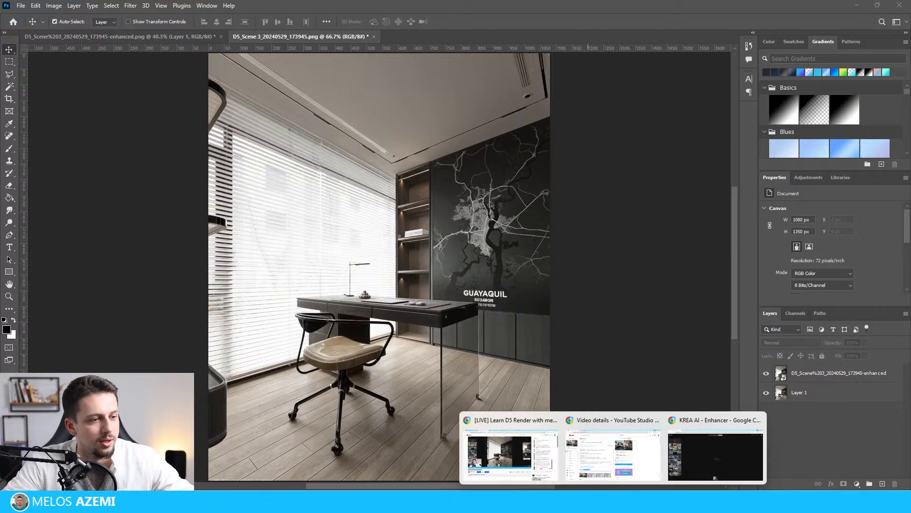
{"action": "left_click", "coordinate": [684, 468]}
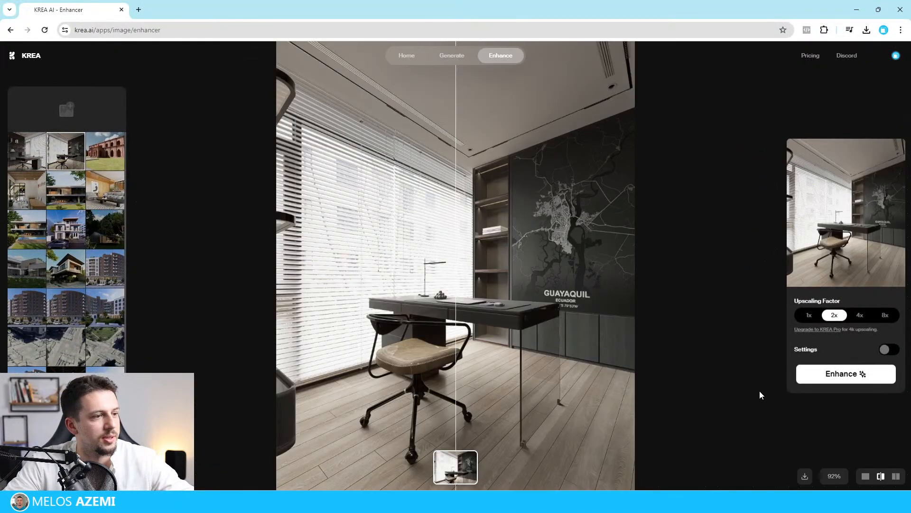
{"action": "left_click", "coordinate": [850, 375]}
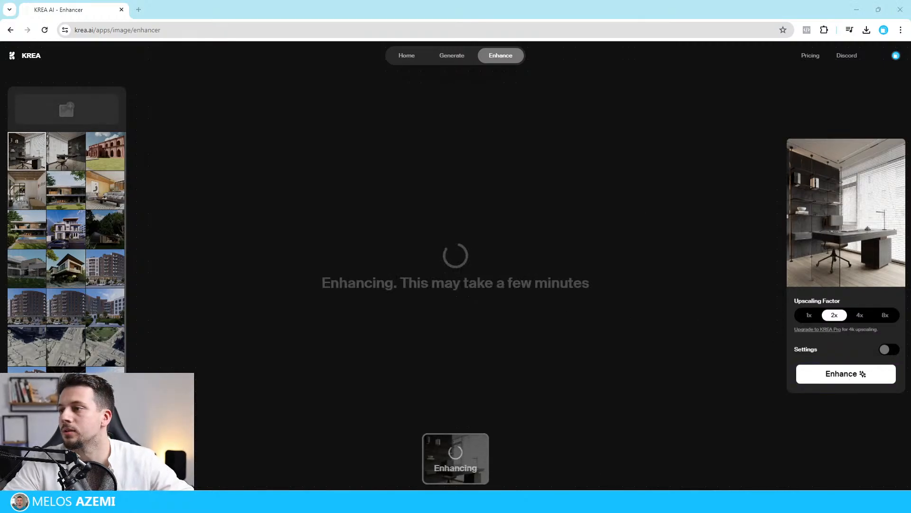
Upload the front-view workroom render to the KREA enhancer and try to enhance it at 2x.
{"action": "left_click", "coordinate": [699, 300]}
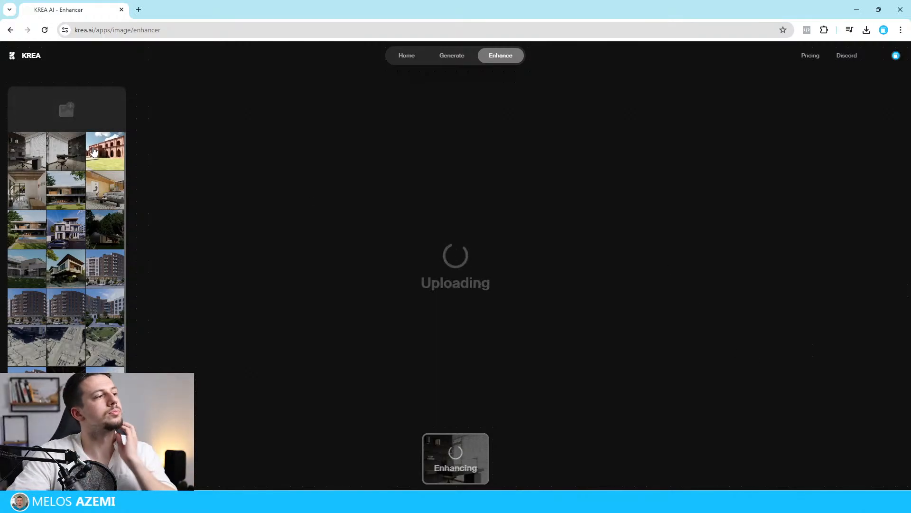
{"action": "left_click", "coordinate": [77, 159]}
{"action": "left_click", "coordinate": [22, 160]}
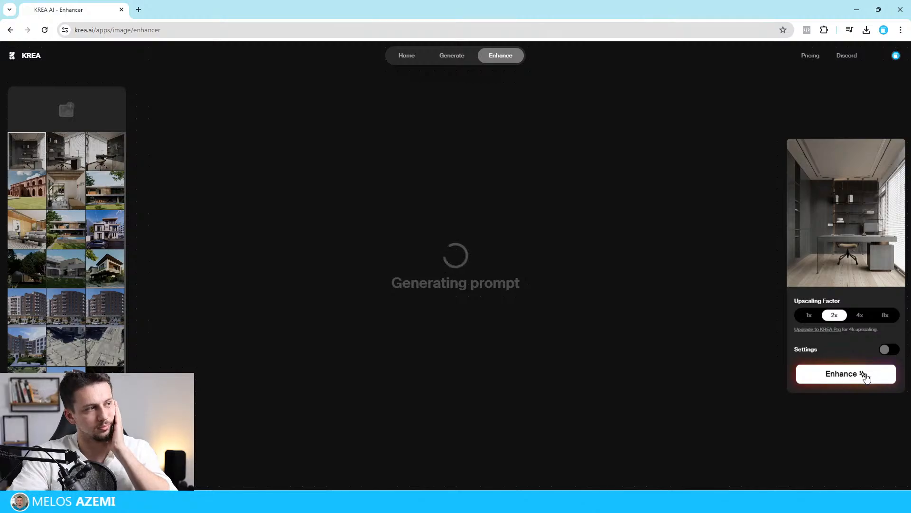
Leave the full-screen preview of Render 1.jpg and return to the KREA enhancer.
{"action": "left_click", "coordinate": [66, 151]}
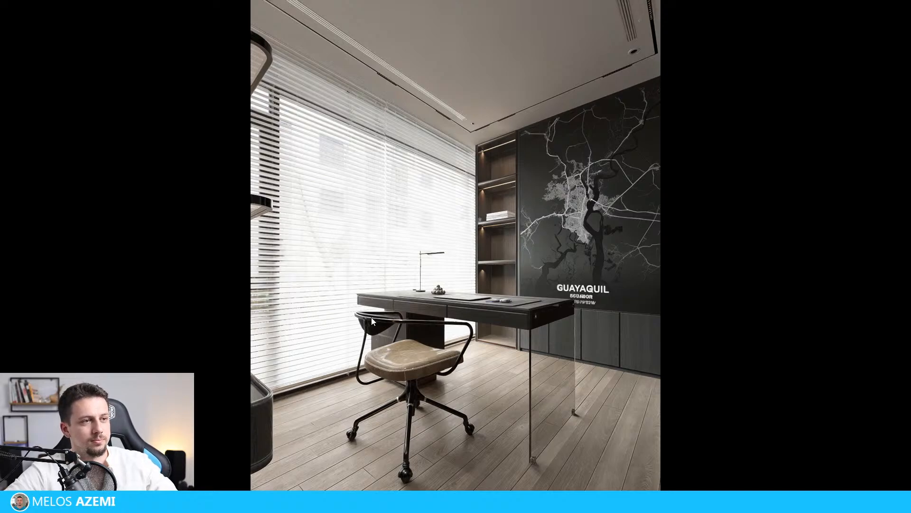
{"action": "key", "text": "Escape"}
{"action": "left_click", "coordinate": [853, 5]}
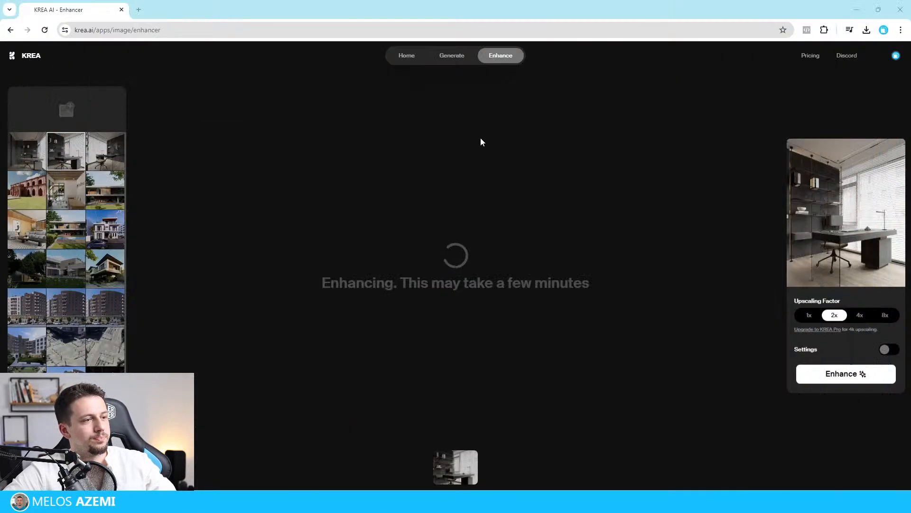
Check the enhanced Scene 1 image, and start the 2x enhancement of the front-view workroom render.
{"action": "left_click", "coordinate": [32, 159]}
{"action": "left_click", "coordinate": [64, 160]}
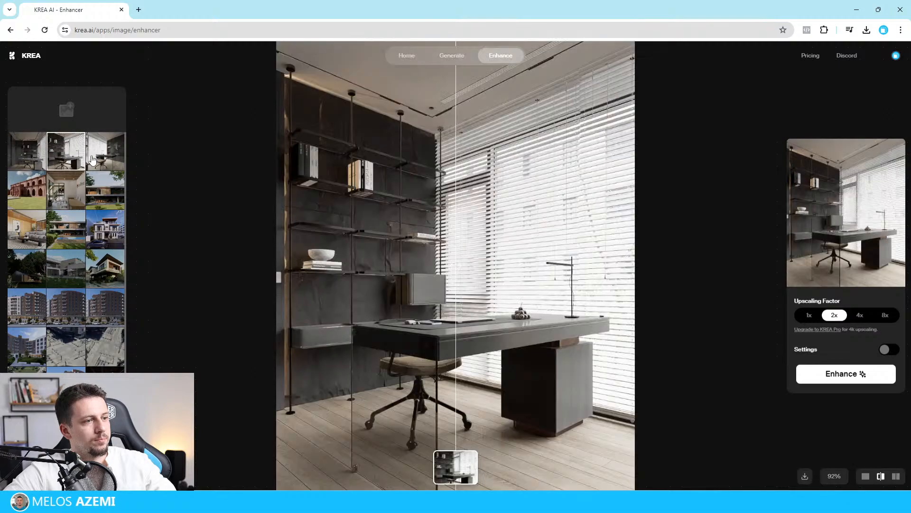
{"action": "left_click", "coordinate": [100, 160]}
{"action": "left_click", "coordinate": [60, 170]}
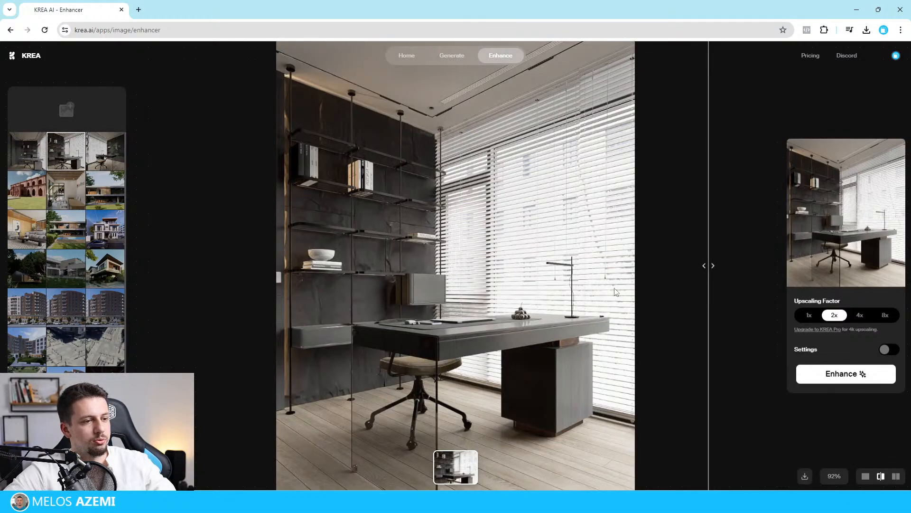
{"action": "left_click", "coordinate": [32, 167]}
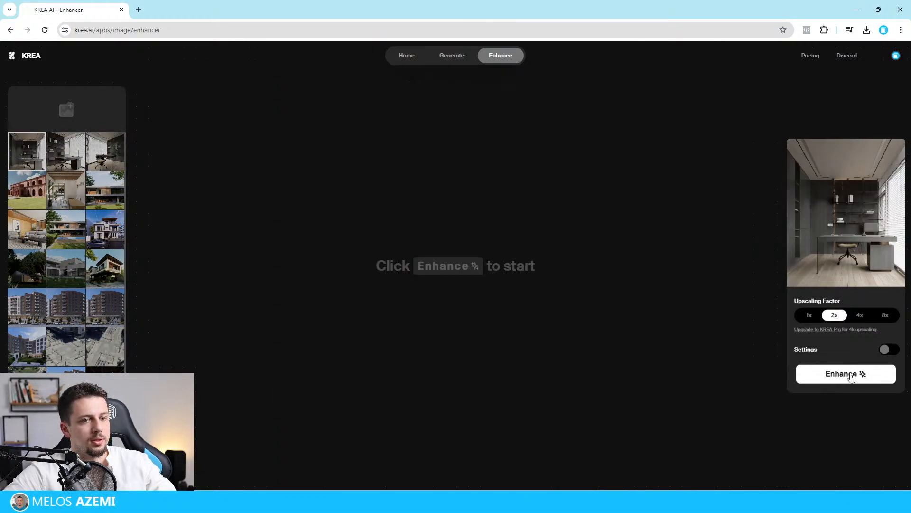
{"action": "left_click", "coordinate": [852, 377]}
Compare the original and enhanced versions of the Scene 1 render and download the enhanced image.
{"action": "left_click", "coordinate": [66, 152]}
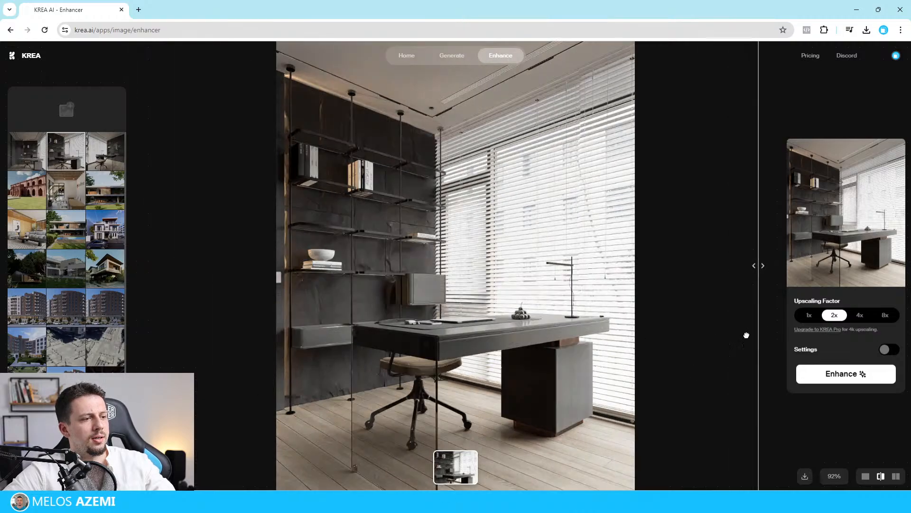
{"action": "left_click_drag", "start_coordinate": [154, 331], "coordinate": [208, 299]}
{"action": "right_click", "coordinate": [410, 184]}
{"action": "left_click", "coordinate": [451, 208]}
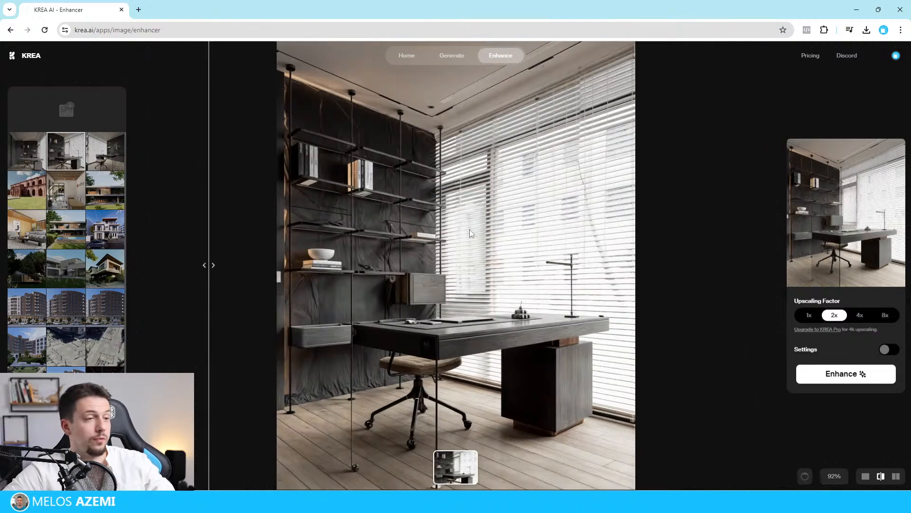
In Photoshop, place the original D5_SU_Scene 1 render in the Scene 3 document and delete the two old Scene 3 layers.
{"action": "mouse_move", "coordinate": [603, 502]}
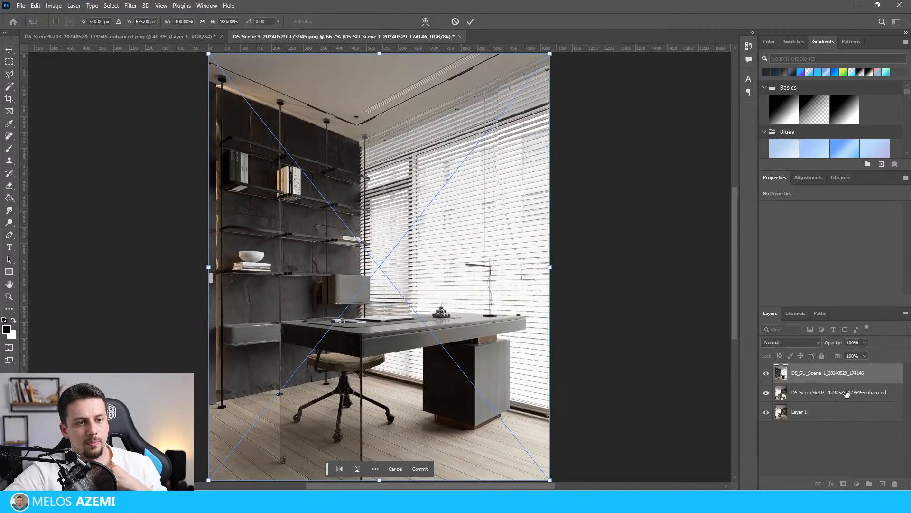
{"action": "left_click", "coordinate": [846, 395]}
{"action": "left_click", "coordinate": [842, 419], "text": "shift"}
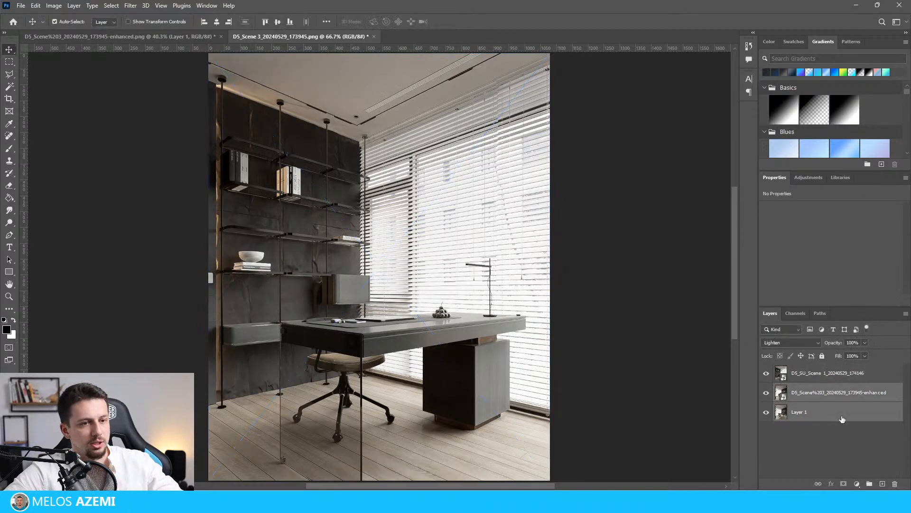
{"action": "left_click", "coordinate": [895, 483]}
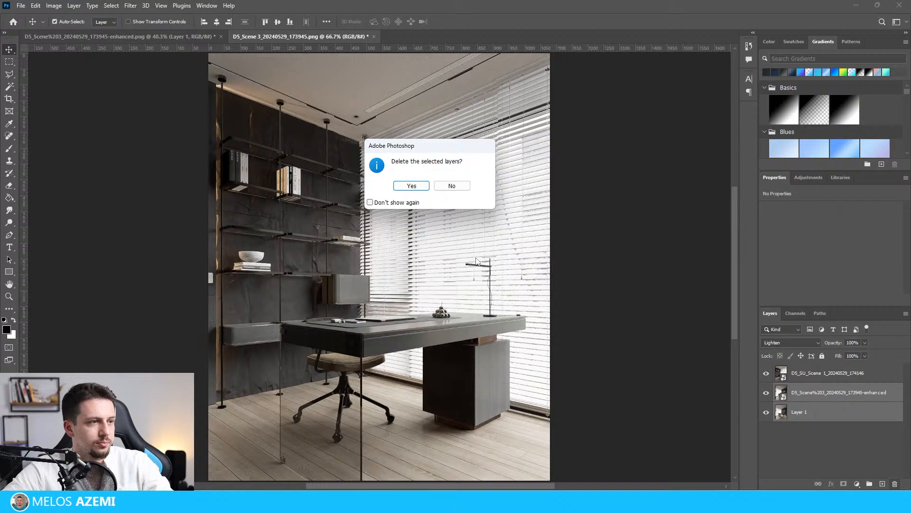
{"action": "left_click", "coordinate": [411, 186]}
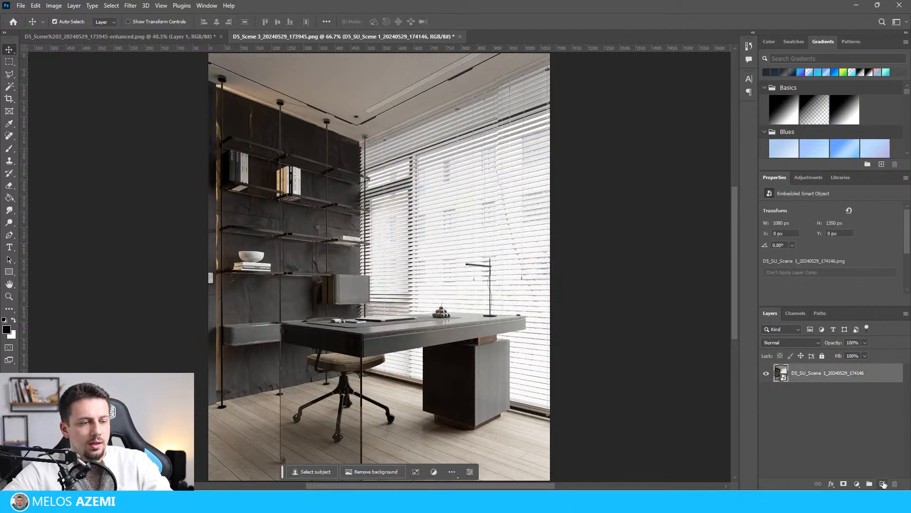
Place the enhanced Scene 1 image over the original Scene 1 render and set its blend mode to Lighten.
{"action": "left_click", "coordinate": [883, 483]}
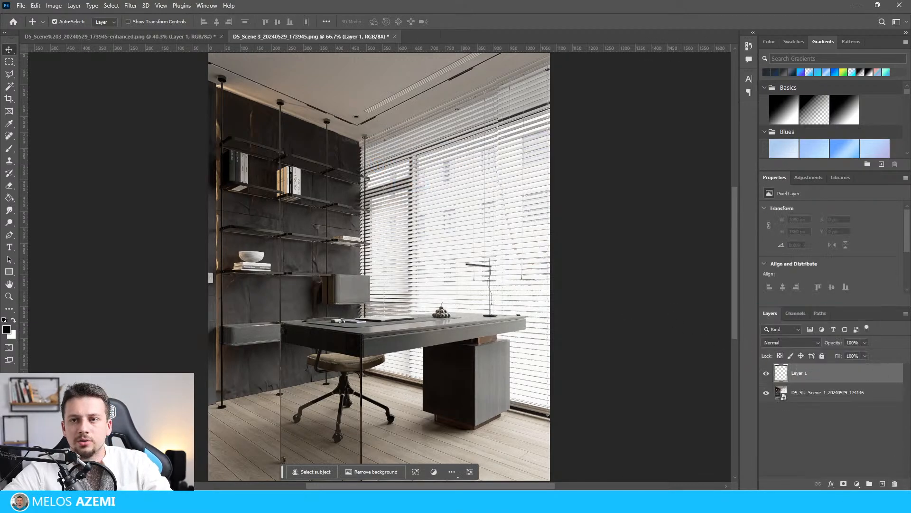
{"action": "key", "text": "alt+Tab"}
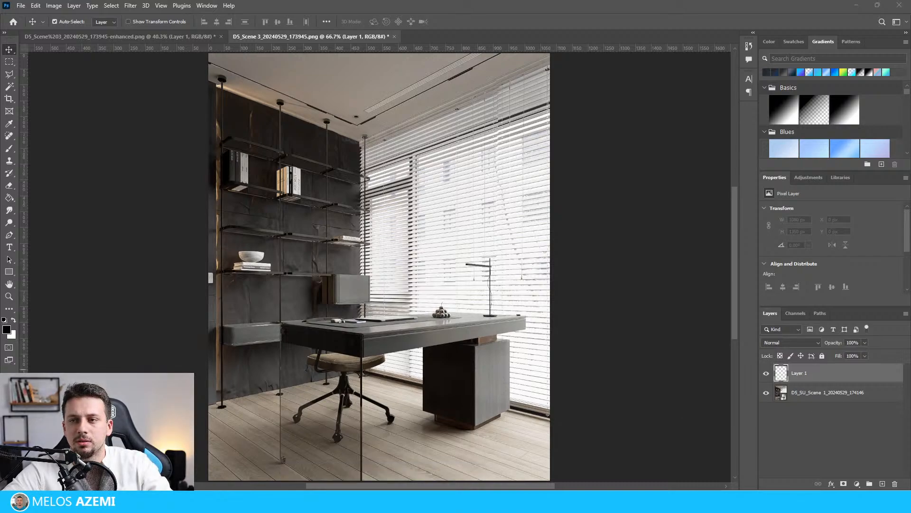
{"action": "left_click_drag", "start_coordinate": [0, 275], "coordinate": [183, 276]}
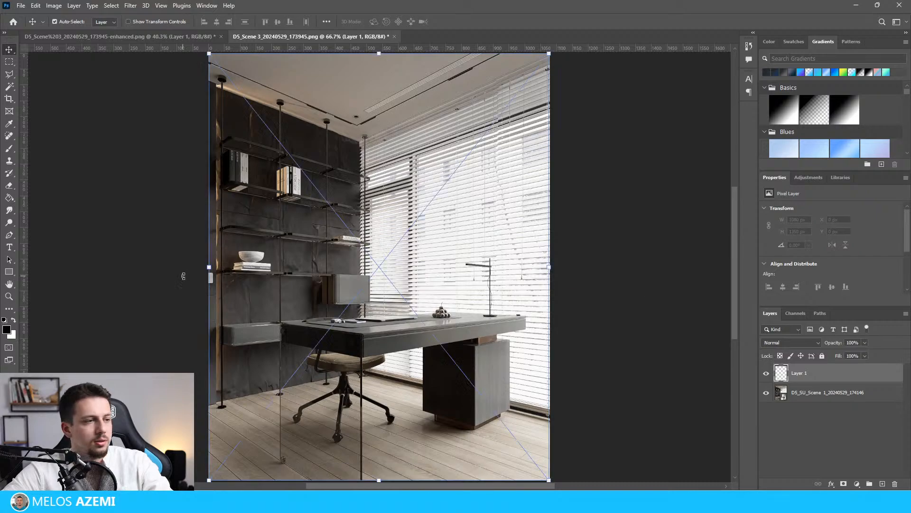
{"action": "left_click", "coordinate": [802, 342]}
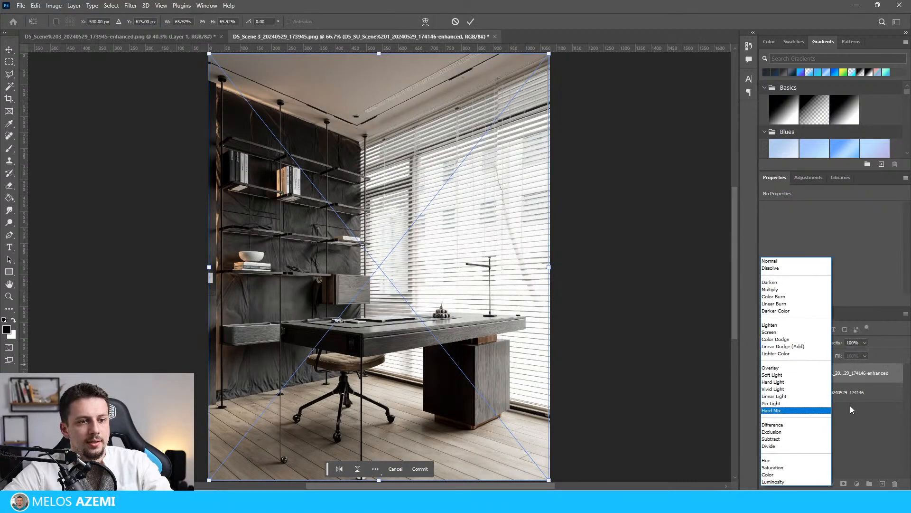
{"action": "left_click", "coordinate": [784, 327]}
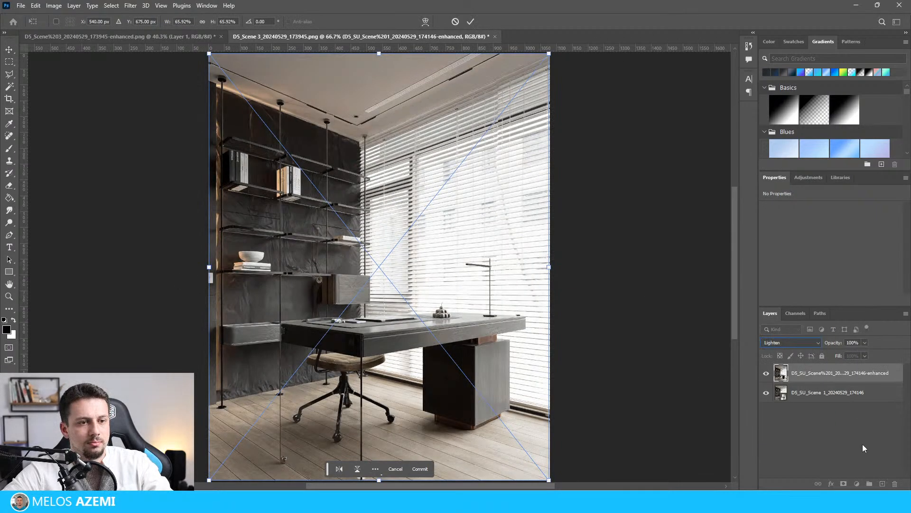
{"action": "left_click", "coordinate": [862, 446]}
Export the blended Scene 1 image as a PNG file.
{"action": "scroll", "coordinate": [419, 267], "scroll_direction": "down", "scroll_amount": 1, "text": "ctrl"}
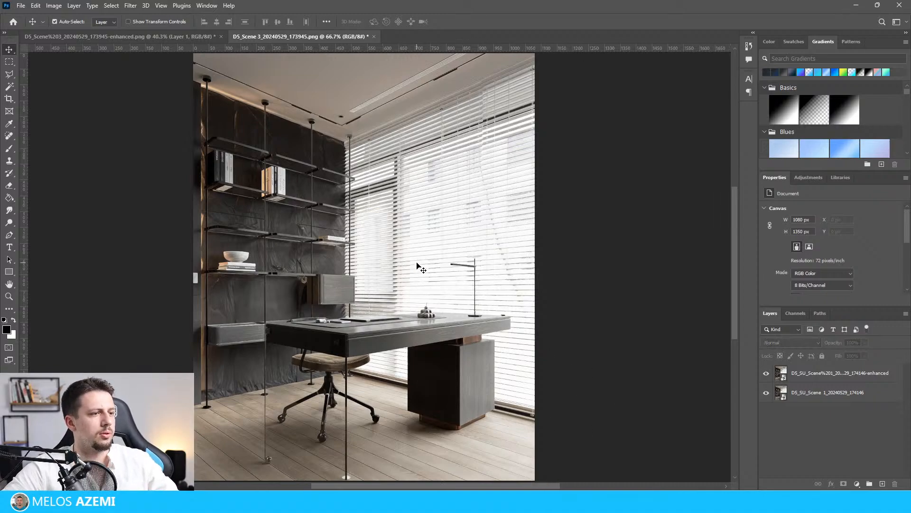
{"action": "scroll", "coordinate": [407, 238], "scroll_direction": "down", "scroll_amount": 3, "text": "alt"}
{"action": "left_click", "coordinate": [21, 6]}
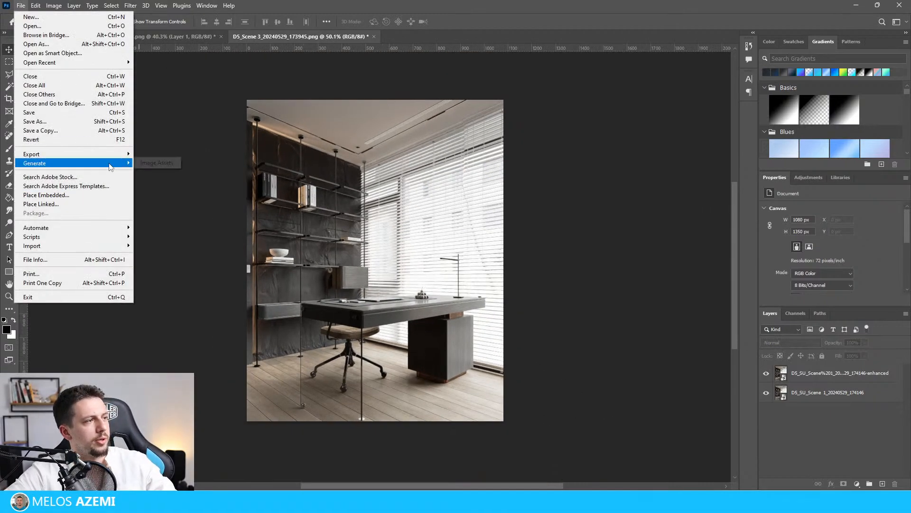
{"action": "mouse_move", "coordinate": [112, 155]}
{"action": "left_click", "coordinate": [180, 158]}
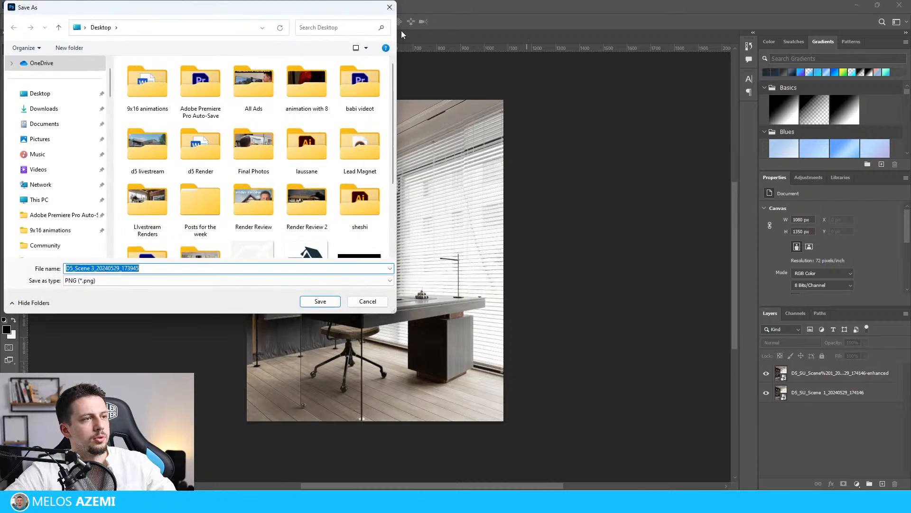
{"action": "left_click_drag", "start_coordinate": [327, 10], "coordinate": [910, 83]}
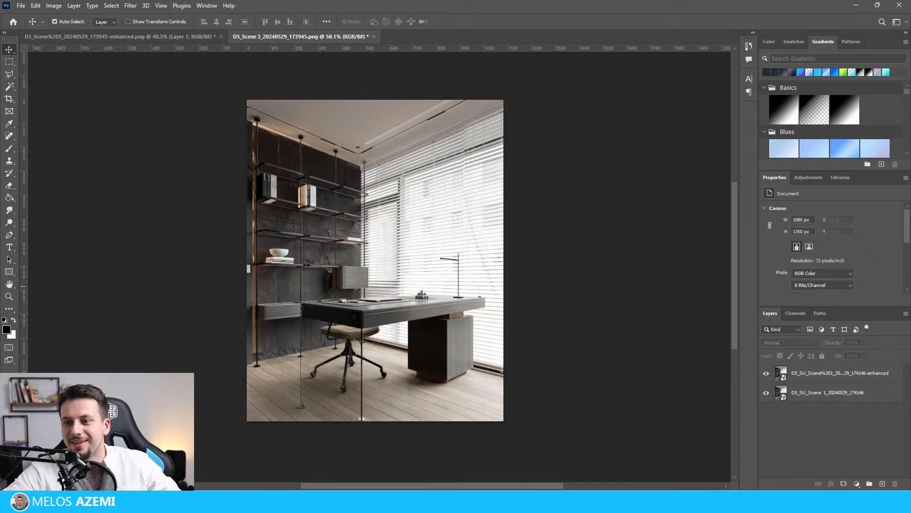
Return to KREA, compare the front-view workroom render with its enhanced version and download the enhanced image.
{"action": "left_click", "coordinate": [856, 6]}
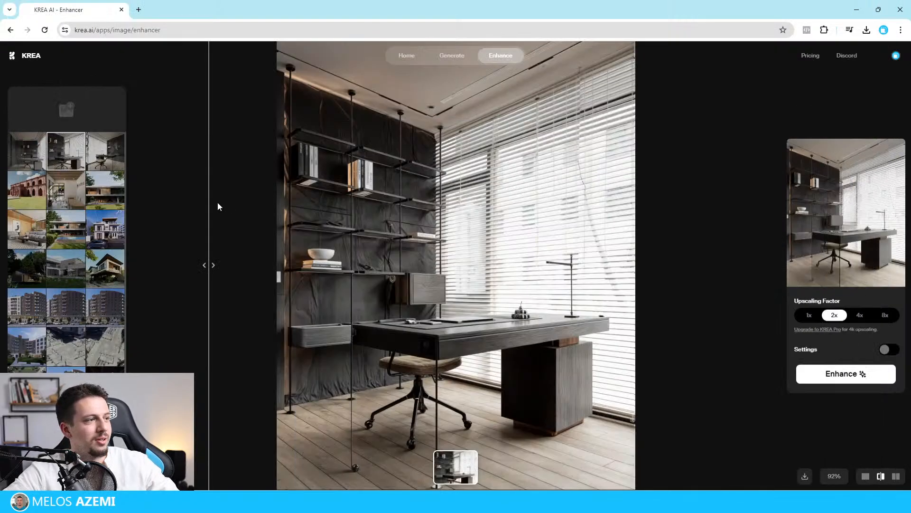
{"action": "left_click", "coordinate": [36, 162]}
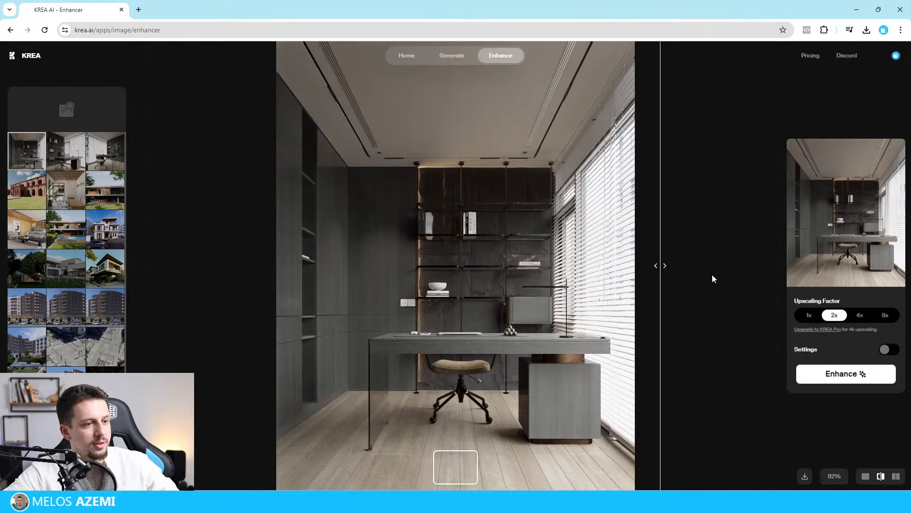
{"action": "left_click", "coordinate": [22, 159]}
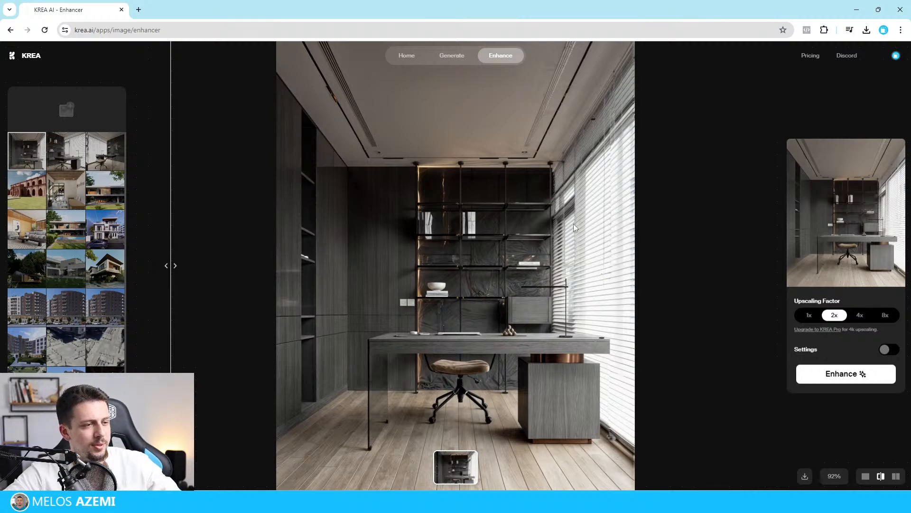
{"action": "right_click", "coordinate": [549, 200]}
{"action": "left_click", "coordinate": [572, 225]}
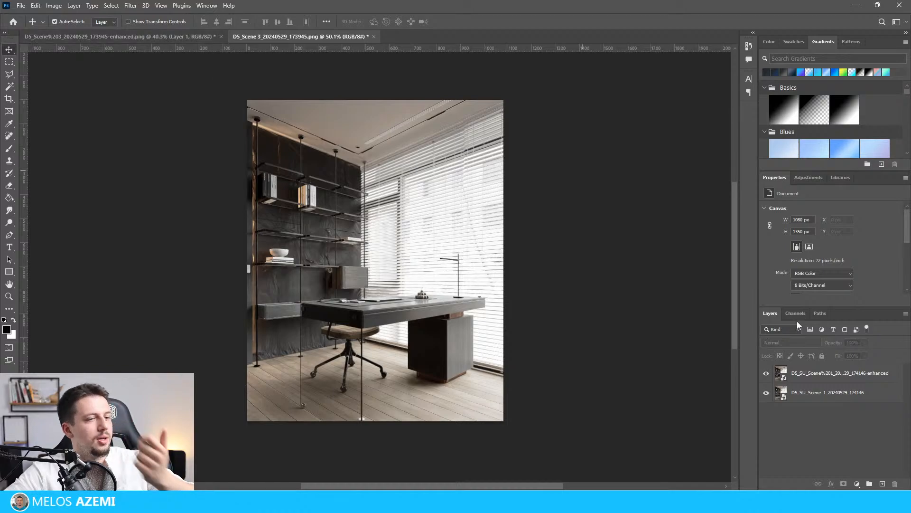
Place the enhanced Scene 2 image as the uppermost layer of the Scene 3 document.
{"action": "left_click", "coordinate": [882, 484]}
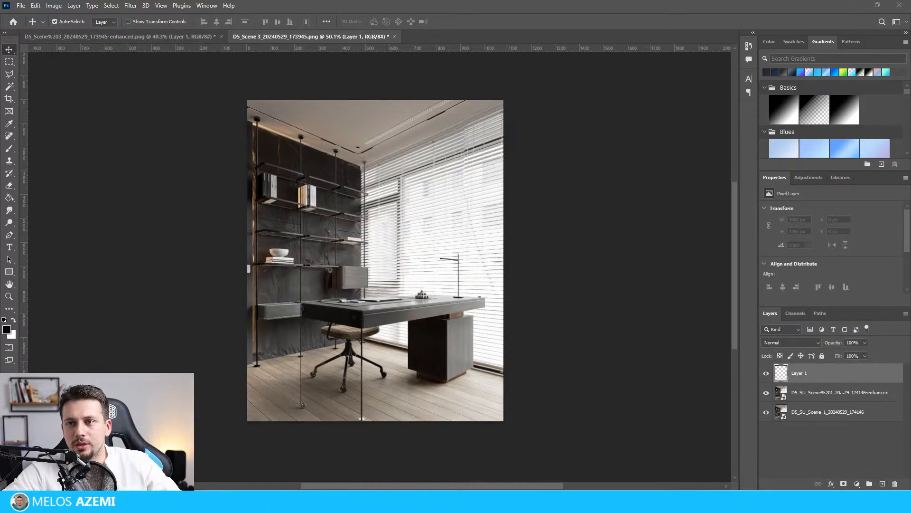
{"action": "left_click_drag", "start_coordinate": [335, 264], "coordinate": [424, 357]}
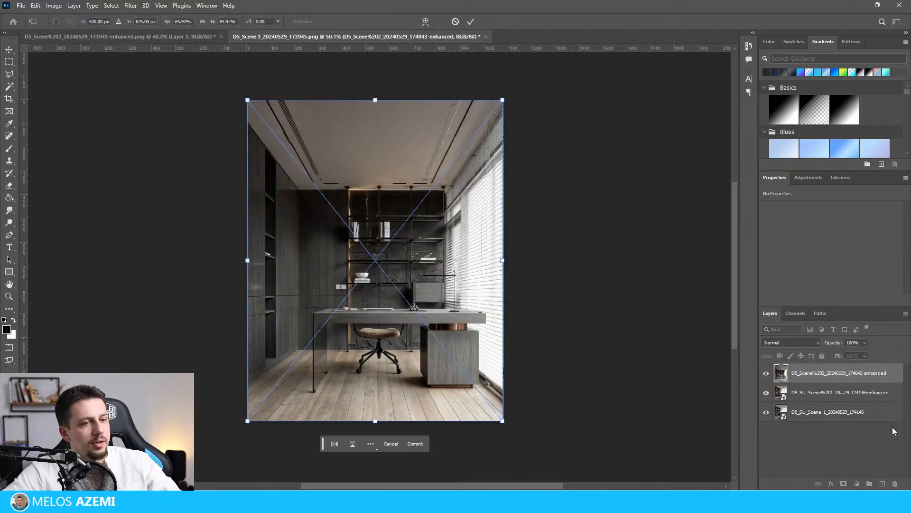
{"action": "left_click", "coordinate": [415, 444]}
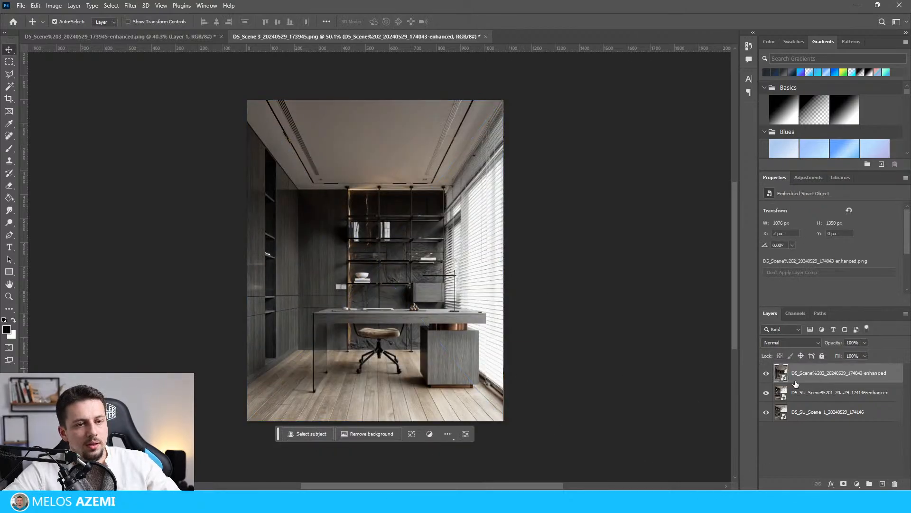
Add an empty layer beneath the enhanced Scene 2 image and delete the two Scene 1 layers.
{"action": "left_click", "coordinate": [840, 392]}
{"action": "left_click", "coordinate": [883, 483]}
{"action": "left_click", "coordinate": [846, 431]}
{"action": "left_click", "coordinate": [844, 416], "text": "shift"}
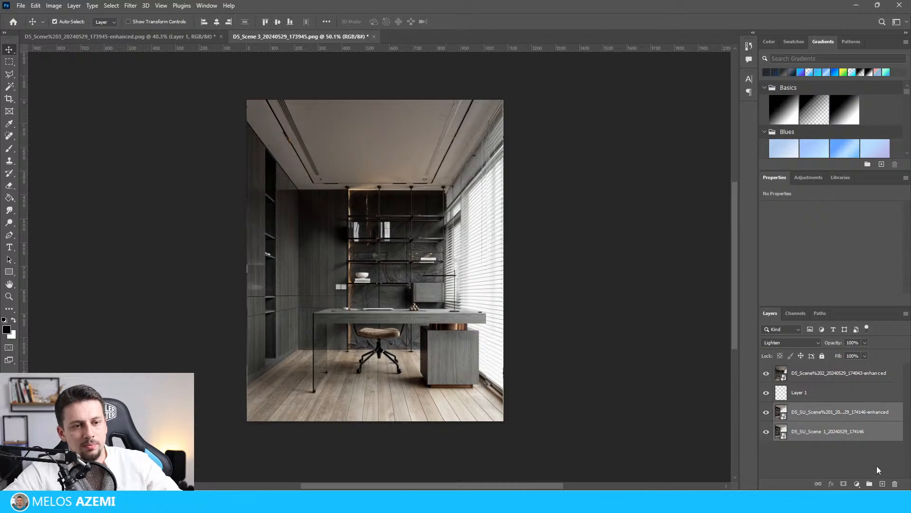
{"action": "left_click", "coordinate": [895, 483]}
Place the original D5_Scene 2 render below the enhanced Scene 2 image.
{"action": "left_click", "coordinate": [411, 184]}
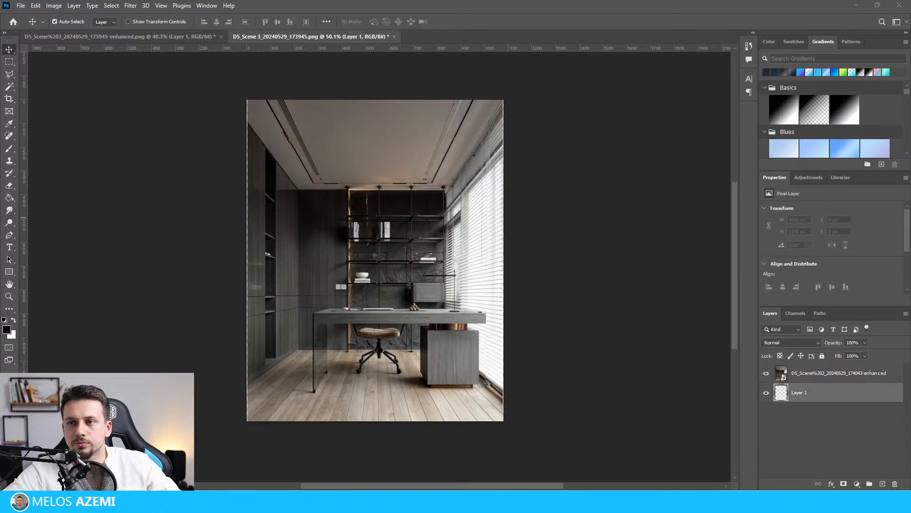
{"action": "left_click_drag", "start_coordinate": [840, 372], "coordinate": [420, 334]}
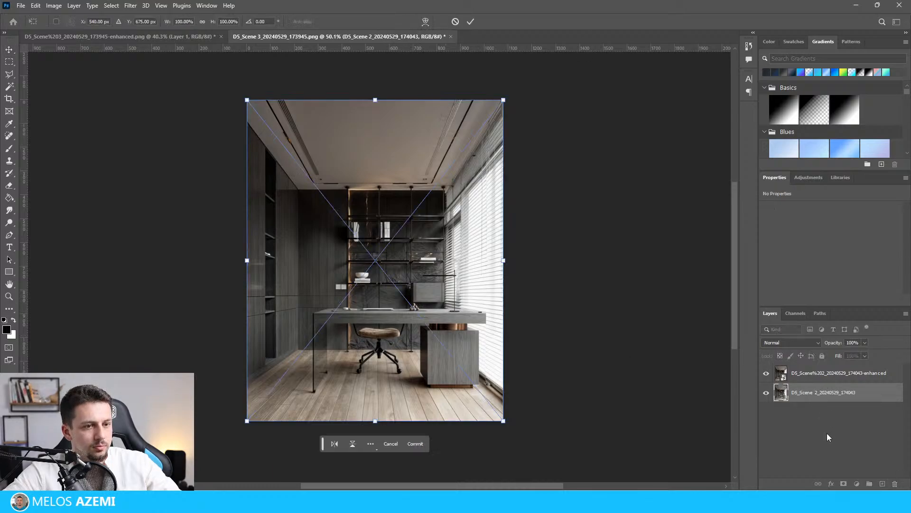
{"action": "key", "text": "Return"}
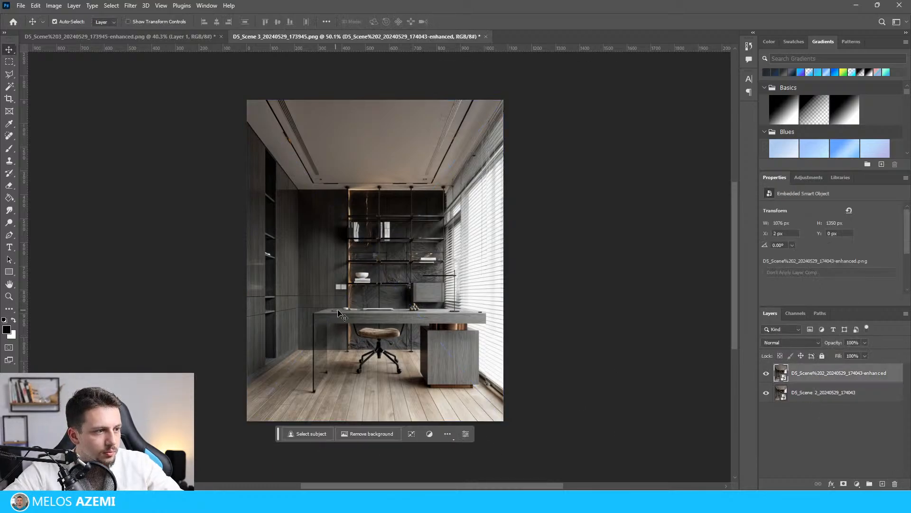
Free-transform the enhanced Scene 2 layer and shift it flush with the canvas's left edge.
{"action": "key", "text": "ctrl+t"}
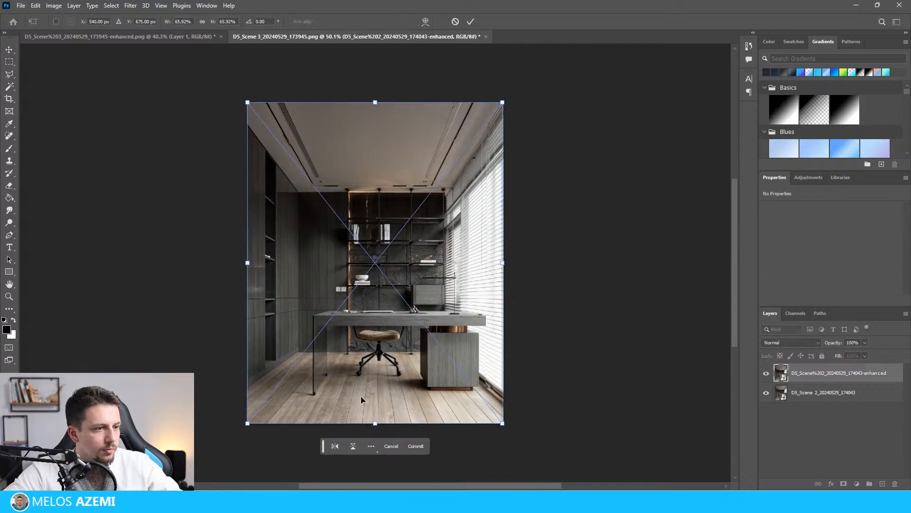
{"action": "left_click_drag", "start_coordinate": [469, 409], "coordinate": [499, 407]}
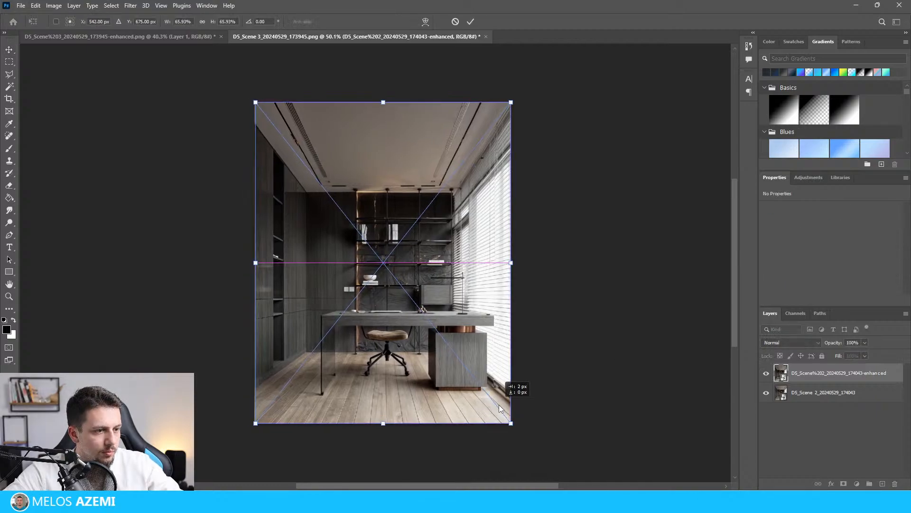
{"action": "scroll", "coordinate": [304, 157], "scroll_direction": "left", "scroll_amount": 6}
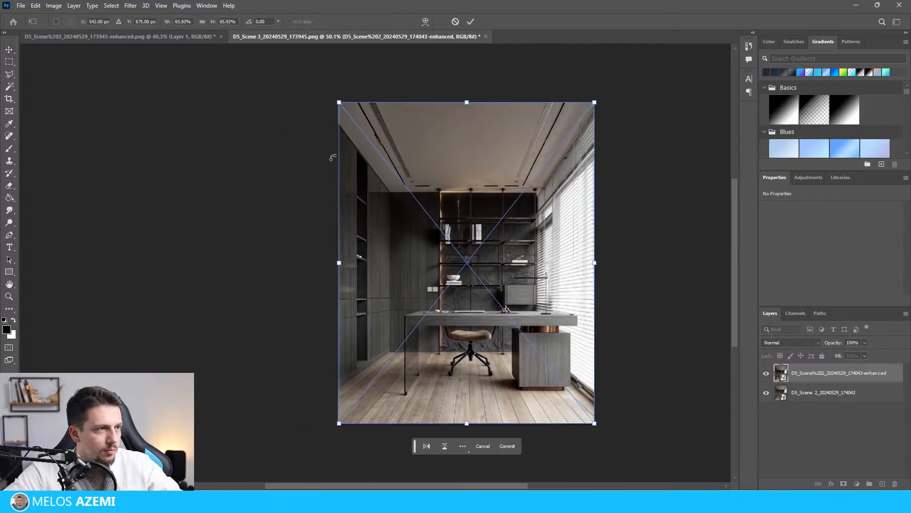
{"action": "scroll", "coordinate": [341, 127], "scroll_direction": "up", "scroll_amount": 5, "text": "alt"}
{"action": "key", "text": "Left"}
{"action": "key", "text": "Left"}
{"action": "key", "text": "Left"}
{"action": "key", "text": "Left"}
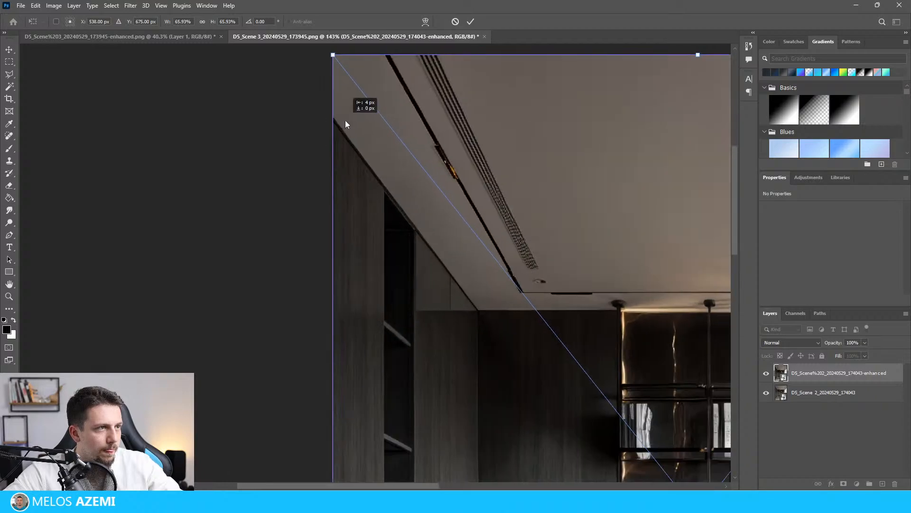
{"action": "scroll", "coordinate": [346, 124], "scroll_direction": "down", "scroll_amount": 5, "text": "alt"}
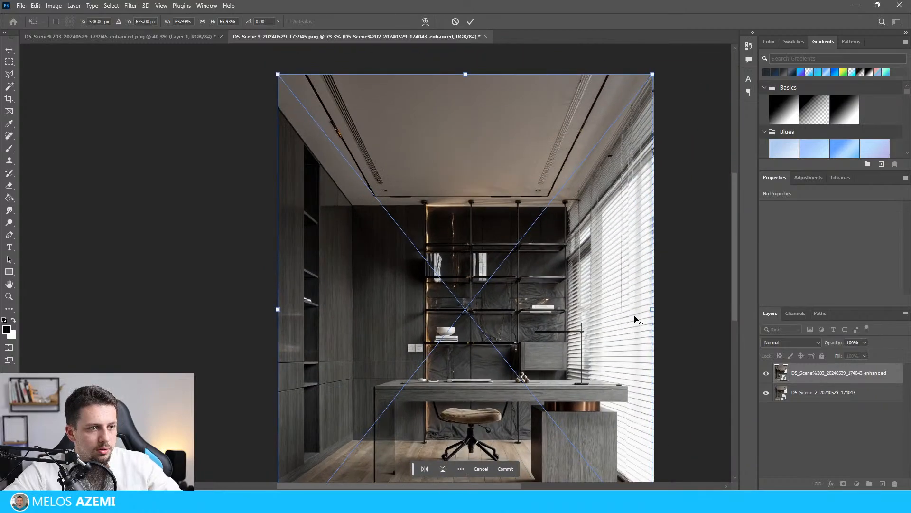
{"action": "scroll", "coordinate": [636, 319], "scroll_direction": "down", "scroll_amount": 2, "text": "alt"}
Check the original render's lower-right corner and shift the enhanced Scene 2 layer to X 4 px, flush with the canvas's right edge.
{"action": "left_click", "coordinate": [799, 397]}
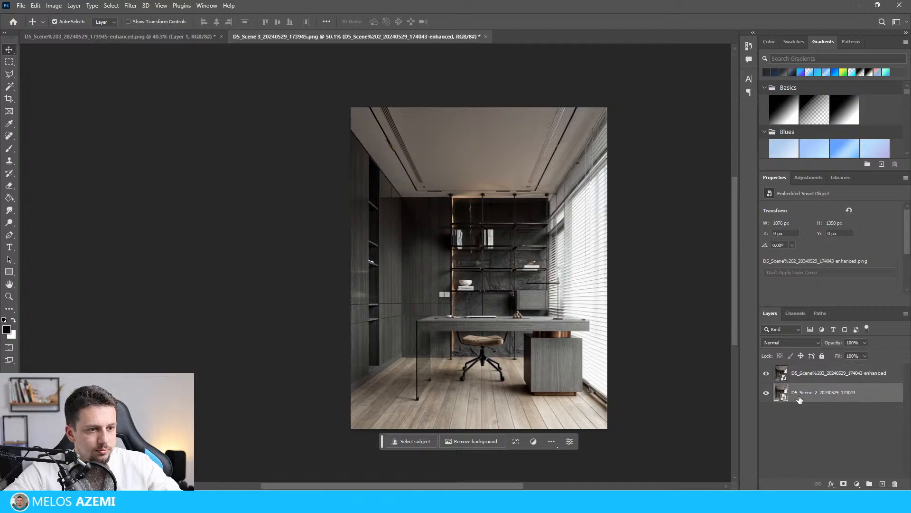
{"action": "key", "text": "ctrl+r"}
{"action": "key", "text": "ctrl+t"}
{"action": "scroll", "coordinate": [489, 427], "scroll_direction": "up", "scroll_amount": 6, "text": "alt"}
{"action": "scroll", "coordinate": [490, 429], "scroll_direction": "up", "scroll_amount": 6, "text": "alt"}
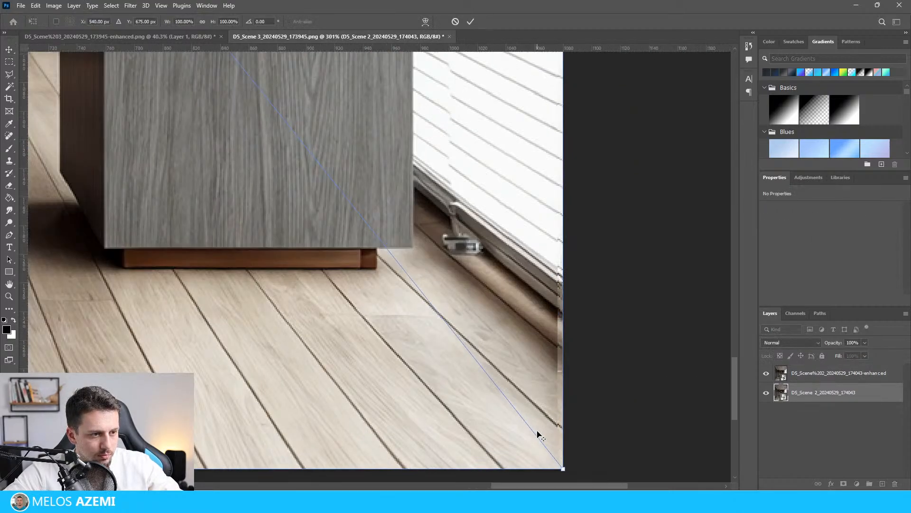
{"action": "left_click_drag", "start_coordinate": [547, 412], "coordinate": [522, 402]}
{"action": "key", "text": "Return"}
{"action": "left_click", "coordinate": [811, 377], "text": "shift"}
{"action": "key", "text": "ctrl+r"}
{"action": "left_click", "coordinate": [612, 430]}
{"action": "scroll", "coordinate": [590, 354], "scroll_direction": "down", "scroll_amount": 4, "text": "ctrl"}
{"action": "scroll", "coordinate": [594, 358], "scroll_direction": "down", "scroll_amount": 8, "text": "alt"}
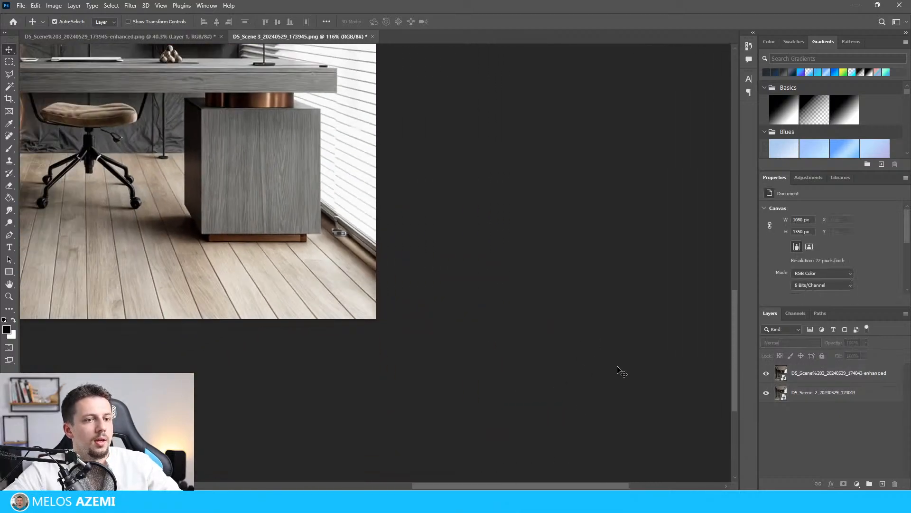
Set the enhanced Scene 2 layer's blend mode to Lighten.
{"action": "left_click", "coordinate": [830, 373]}
{"action": "left_click", "coordinate": [807, 342]}
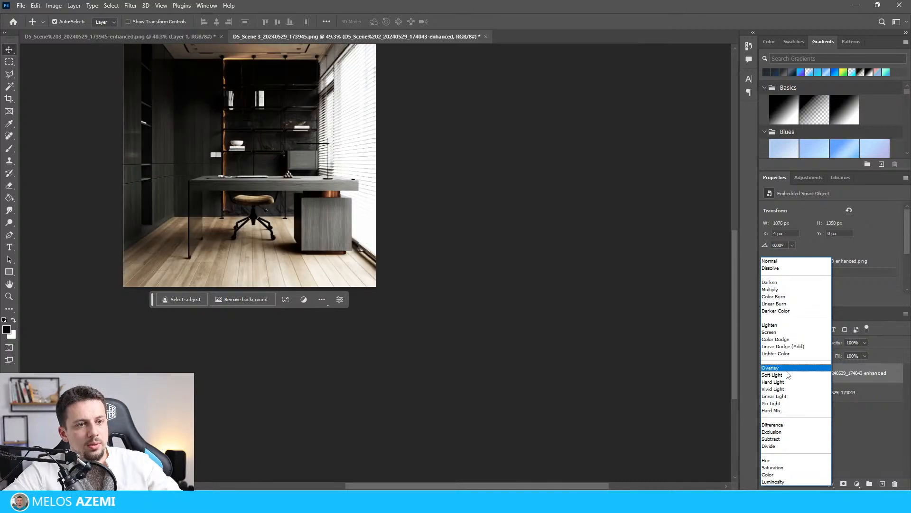
{"action": "left_click", "coordinate": [772, 325]}
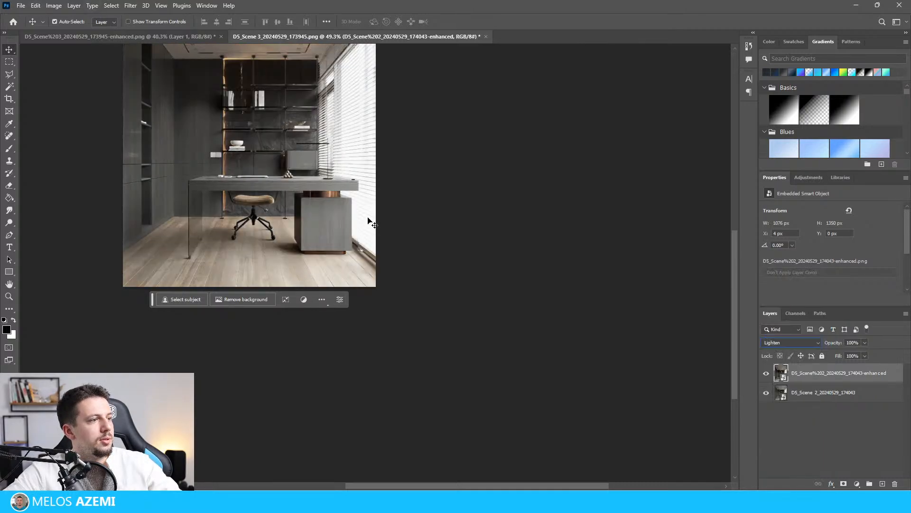
{"action": "left_click", "coordinate": [448, 267]}
{"action": "scroll", "coordinate": [448, 267], "scroll_direction": "up", "scroll_amount": 3}
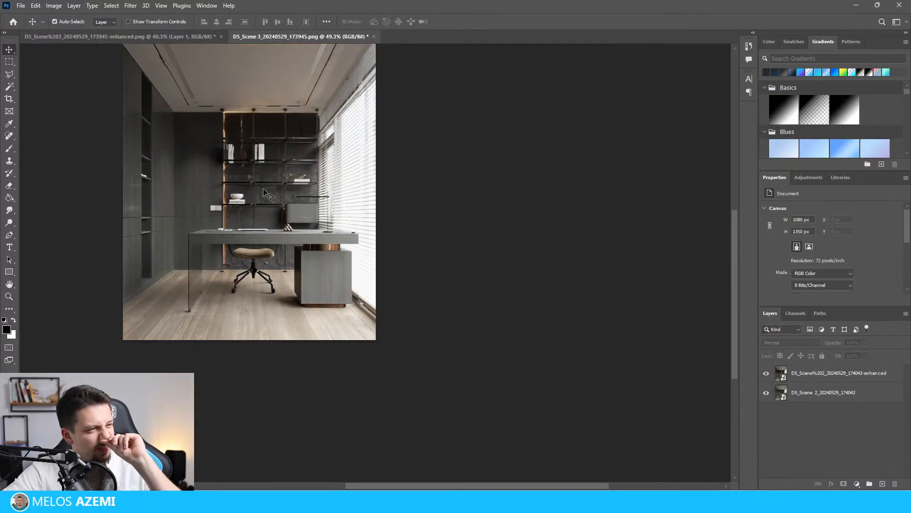
Export the blended Scene 2 image as the PNG file 3.png.
{"action": "left_click", "coordinate": [21, 5]}
{"action": "mouse_move", "coordinate": [86, 164]}
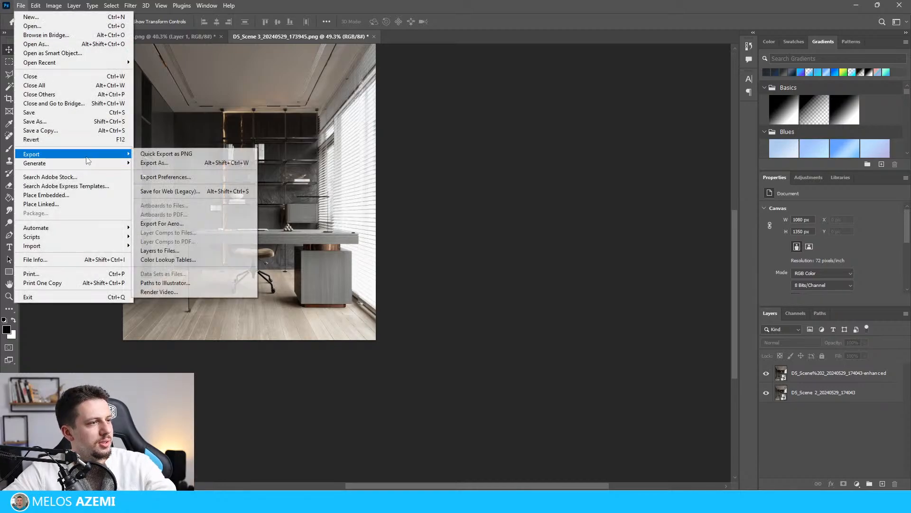
{"action": "left_click", "coordinate": [204, 153]}
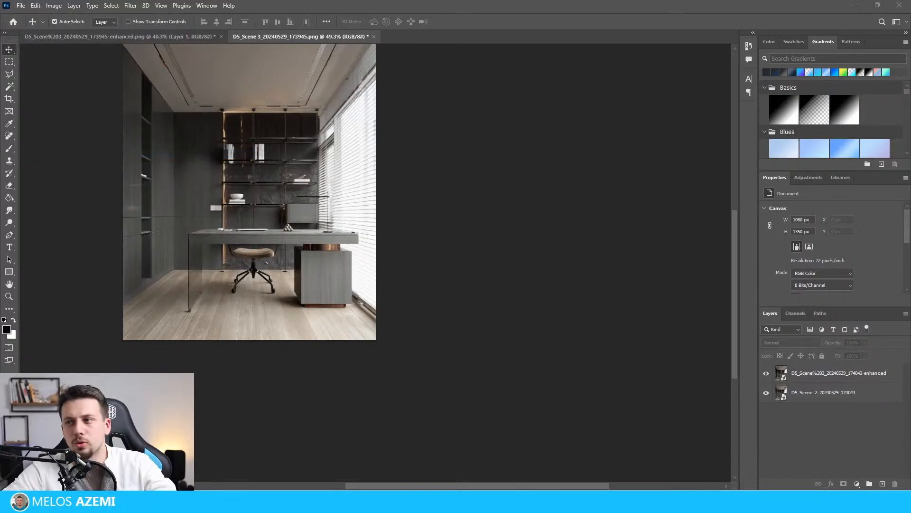
{"action": "key", "text": "Return"}
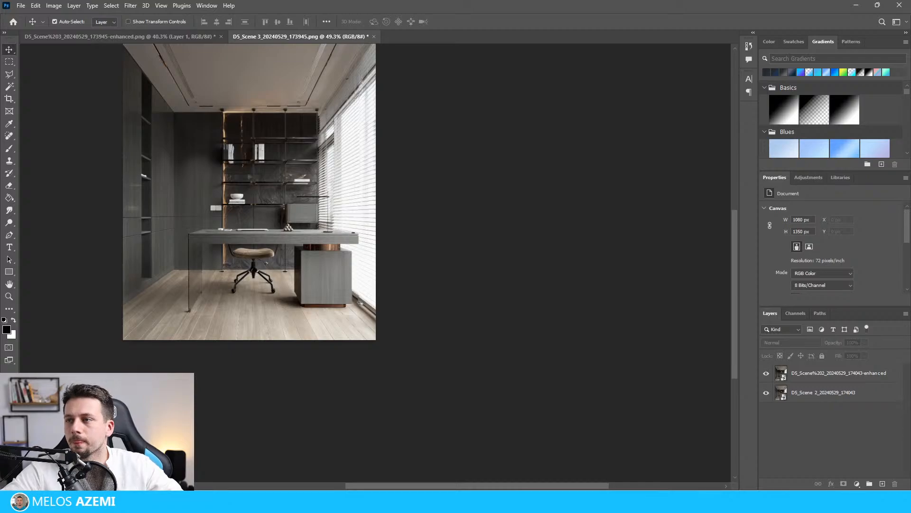
Switch to the Photos viewer, view Render 1.jpg full screen and move on to the next render.
{"action": "left_click_drag", "start_coordinate": [581, 489], "coordinate": [910, 95]}
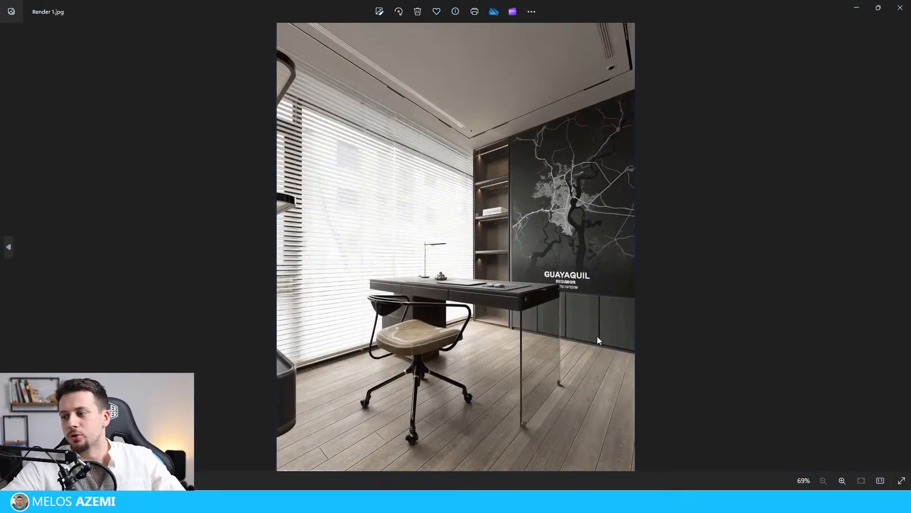
{"action": "left_click", "coordinate": [902, 481]}
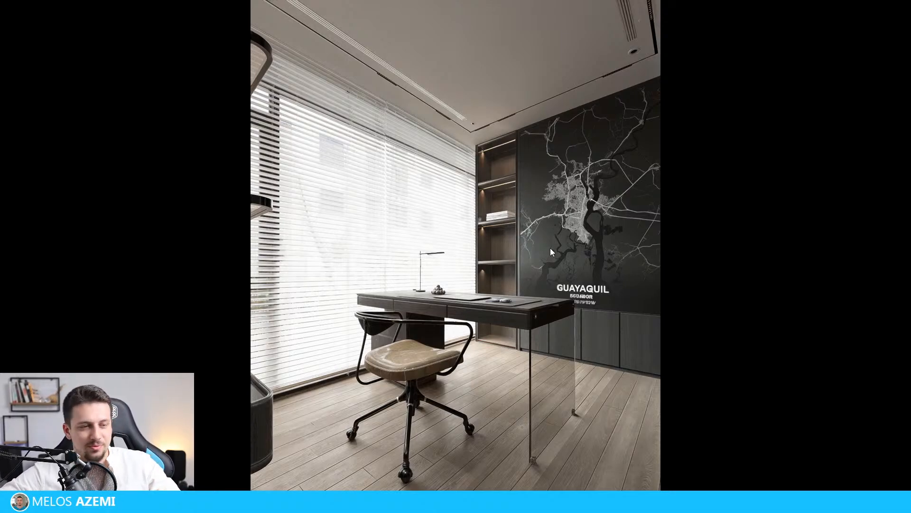
{"action": "key", "text": "Right"}
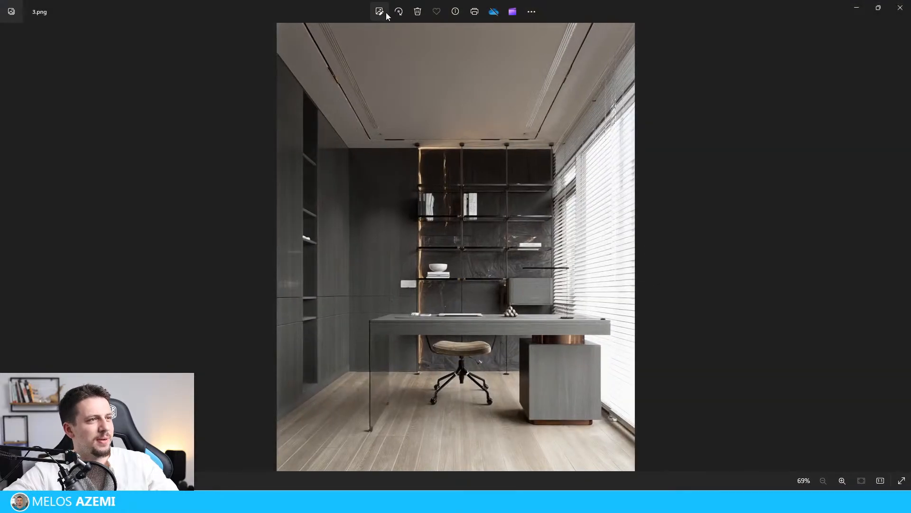
Apply the Auto Enhance filter to 3.png in the photo editor and save the image.
{"action": "left_click", "coordinate": [383, 12]}
{"action": "left_click", "coordinate": [440, 42]}
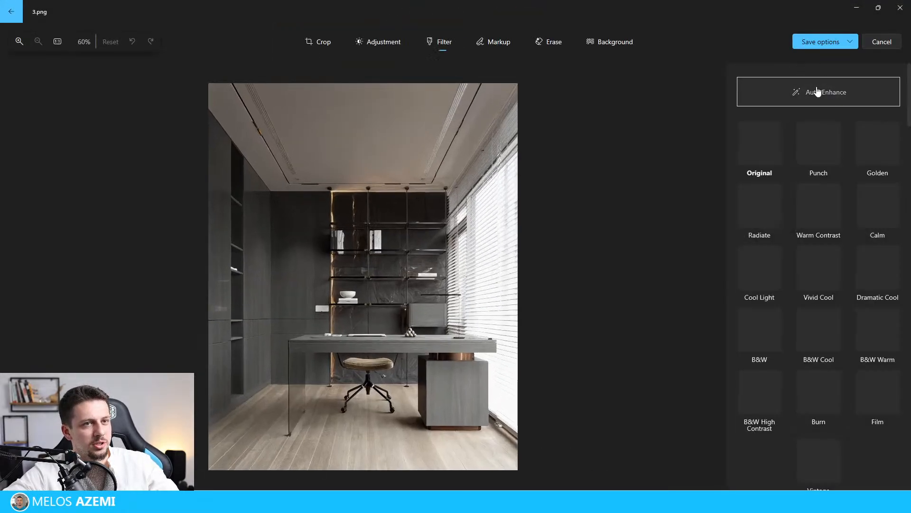
{"action": "left_click", "coordinate": [850, 42]}
{"action": "left_click", "coordinate": [820, 77]}
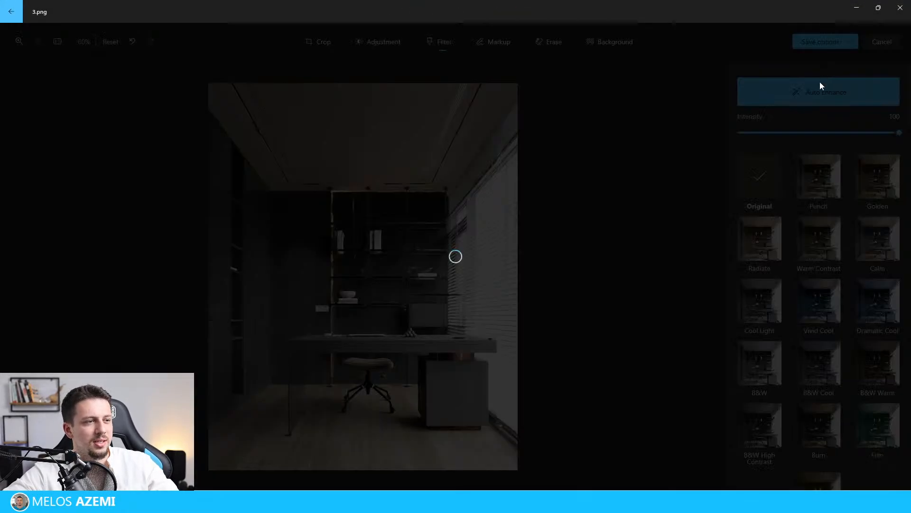
Review the finished workroom renders full screen, switching back and forth between the views, and close the viewer.
{"action": "left_click", "coordinate": [902, 480]}
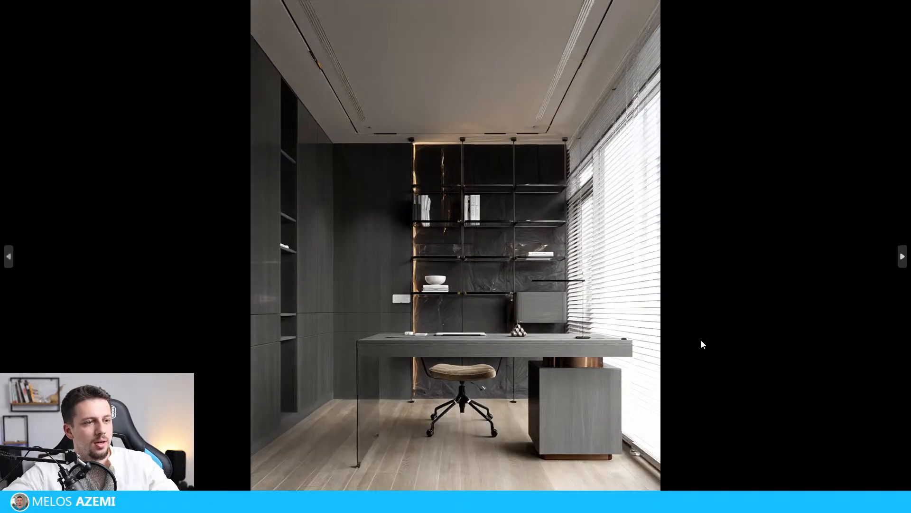
{"action": "key", "text": "Right"}
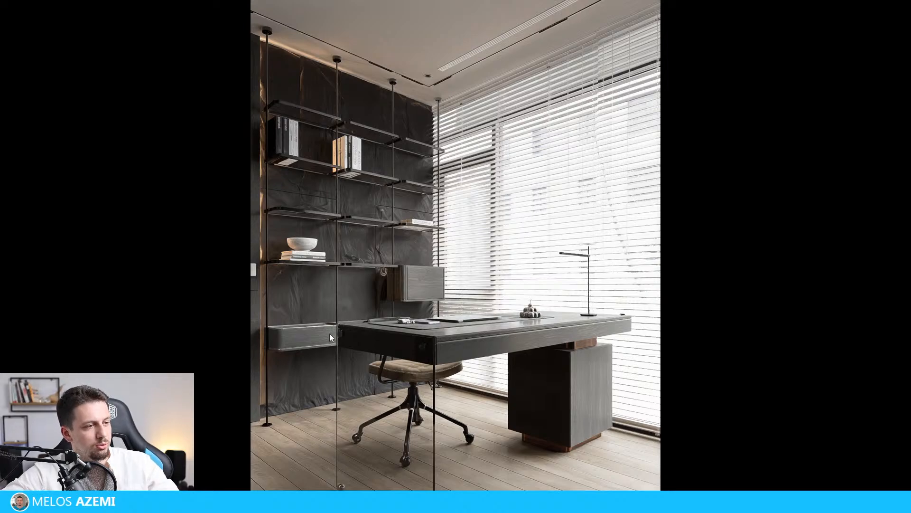
{"action": "key", "text": "Right"}
{"action": "key", "text": "Right"}
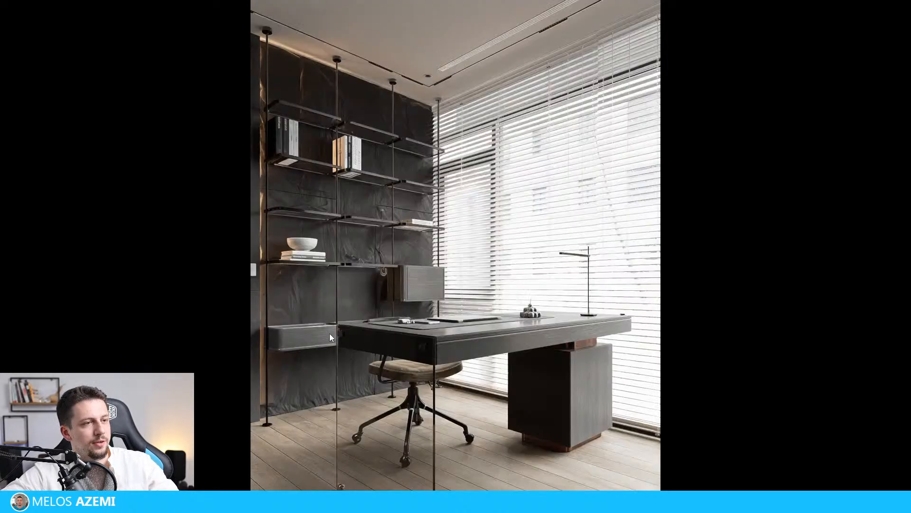
{"action": "key", "text": "Right"}
{"action": "key", "text": "Left"}
{"action": "key", "text": "Left"}
{"action": "key", "text": "Right"}
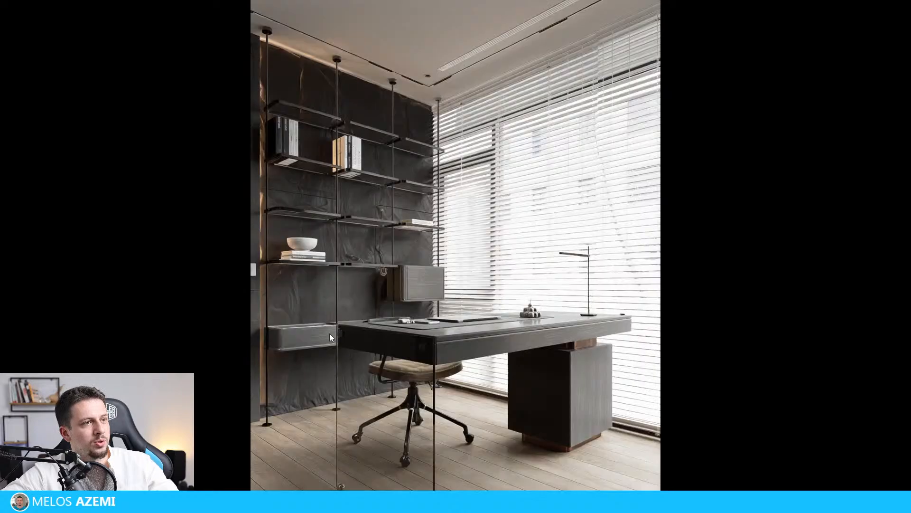
{"action": "key", "text": "Right"}
{"action": "key", "text": "Left"}
{"action": "key", "text": "Left"}
{"action": "key", "text": "Right"}
{"action": "key", "text": "Left"}
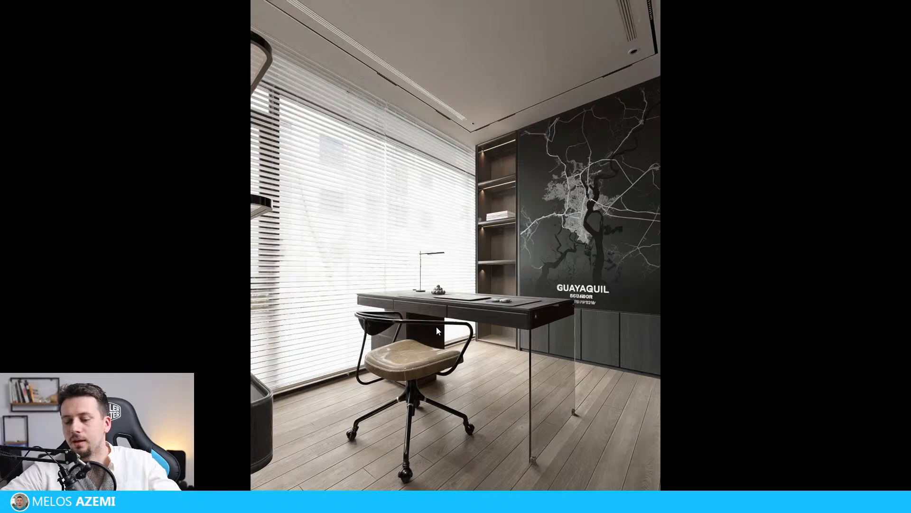
{"action": "key", "text": "Escape"}
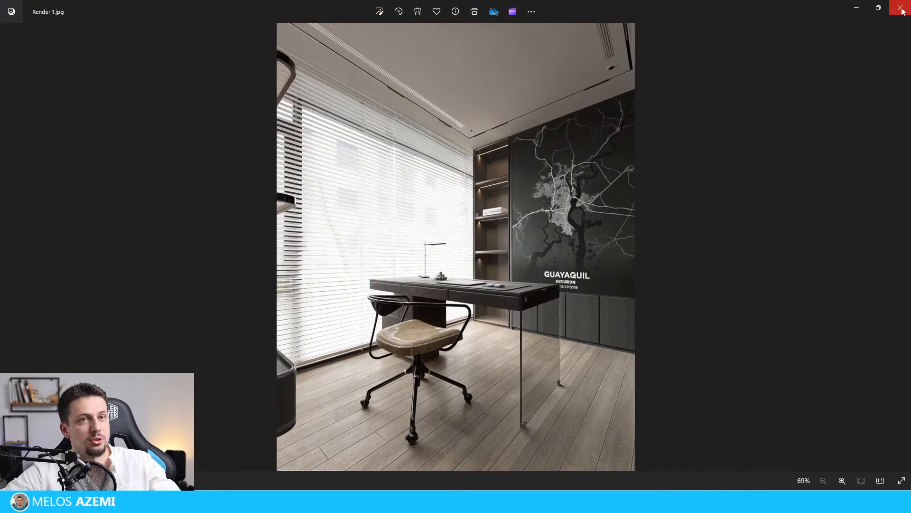
{"action": "left_click", "coordinate": [878, 8]}
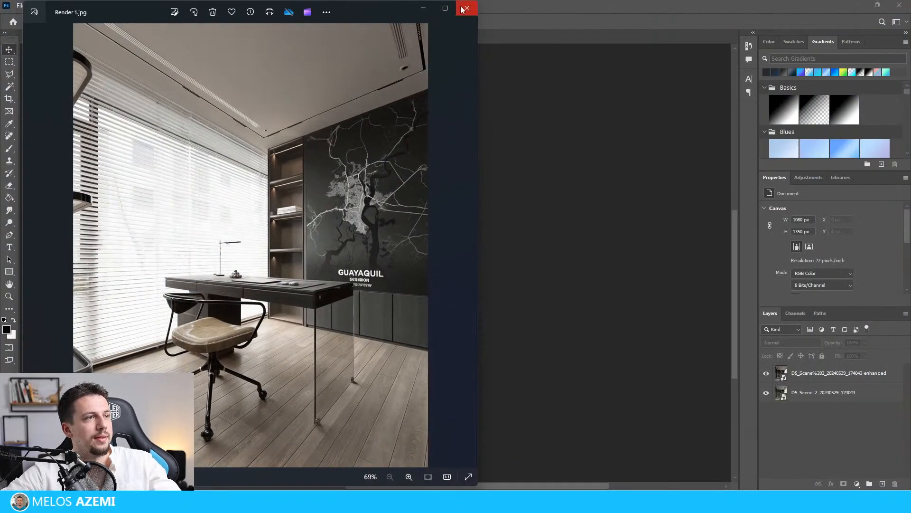
{"action": "left_click", "coordinate": [467, 7]}
Open the original D5_Scene 2 render in the Photos viewer, browse the original renders full screen and close the viewer.
{"action": "left_click", "coordinate": [522, 501]}
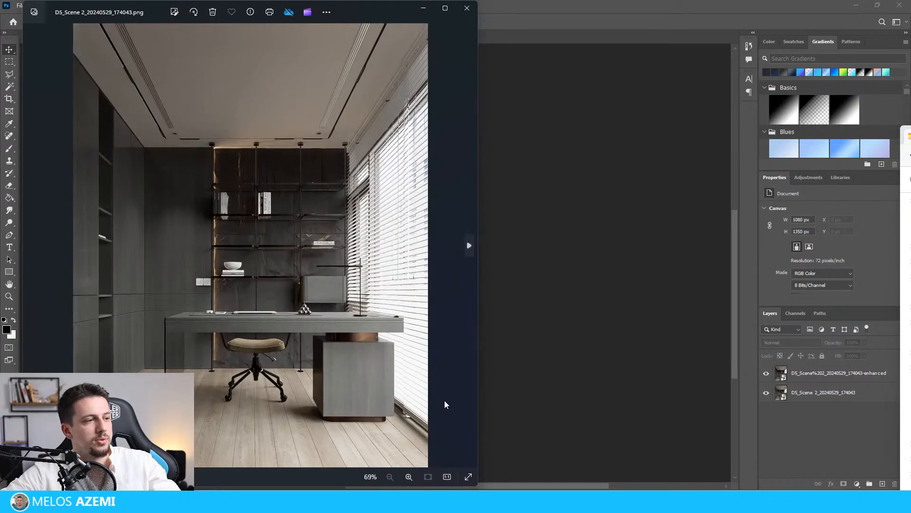
{"action": "left_click", "coordinate": [468, 477]}
{"action": "key", "text": "Right"}
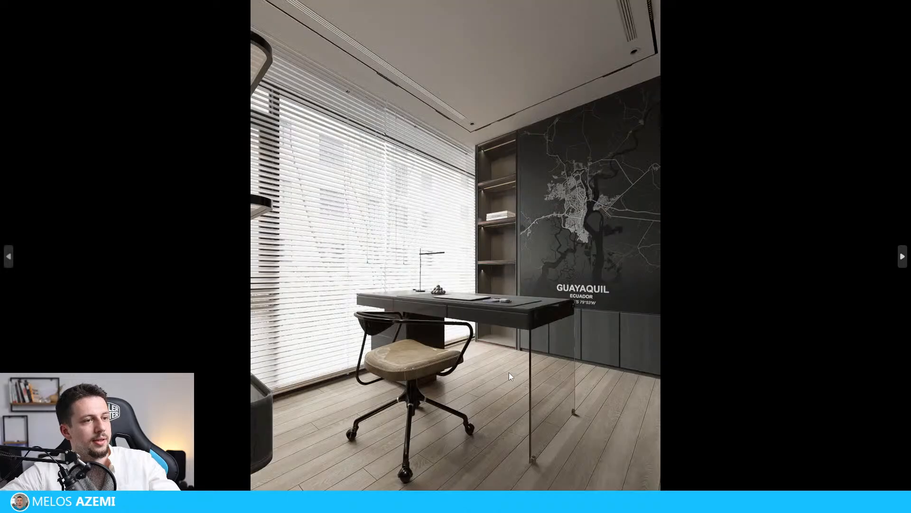
{"action": "key", "text": "Right"}
{"action": "key", "text": "Right"}
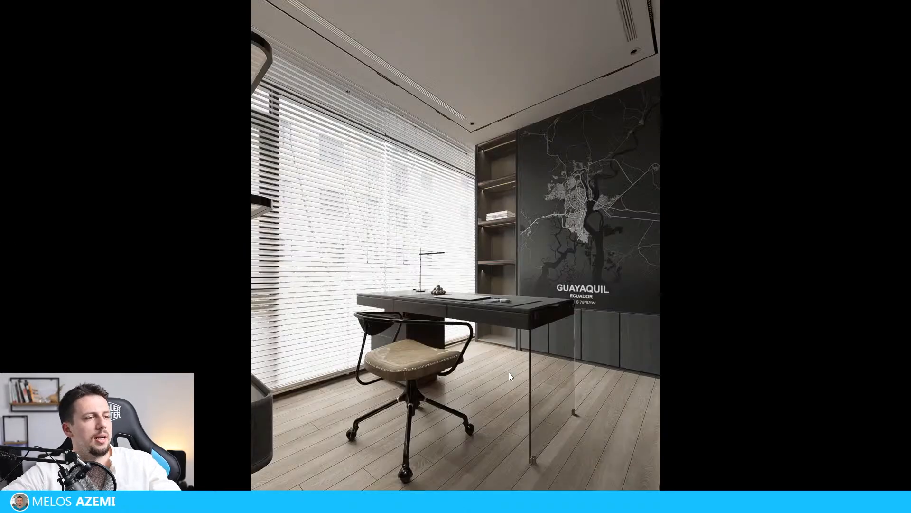
{"action": "key", "text": "Right"}
{"action": "key", "text": "Escape"}
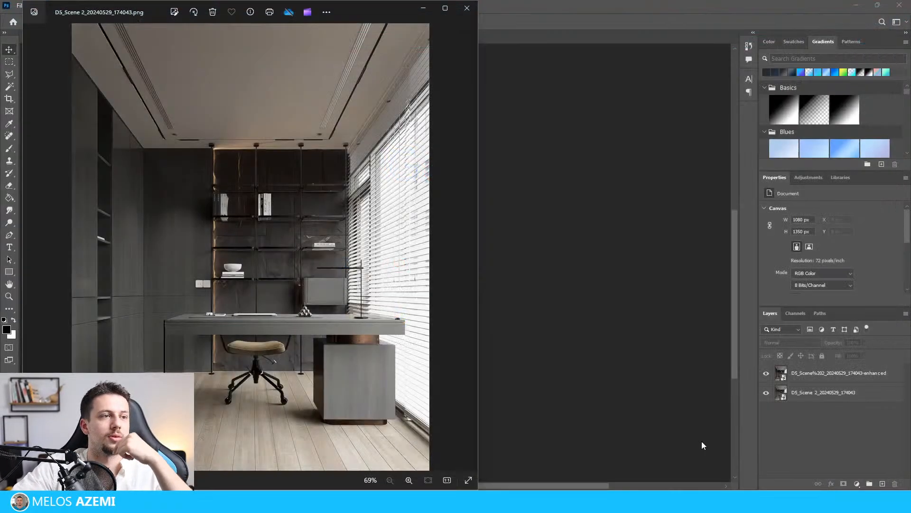
{"action": "left_click", "coordinate": [467, 8]}
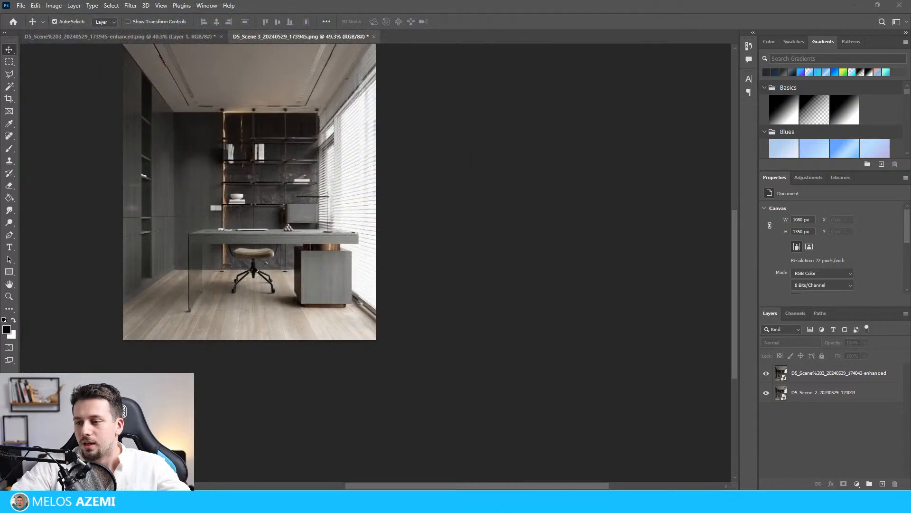